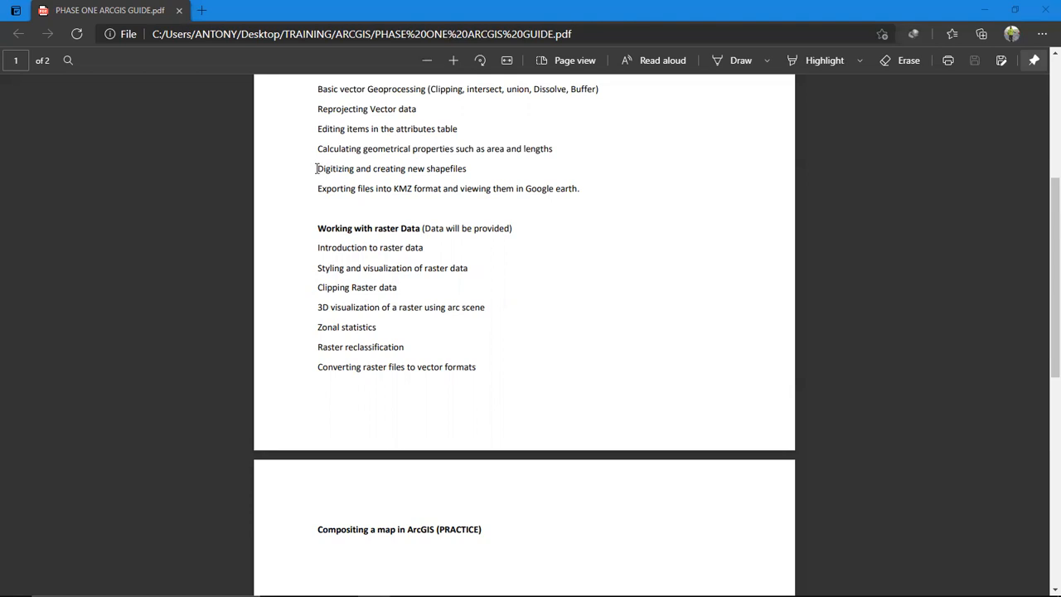
Review the guide's topics on digitizing new shapefiles and exporting files to KMZ for viewing in Google Earth
drag(335, 178, 353, 191)
drag(467, 191, 586, 195)
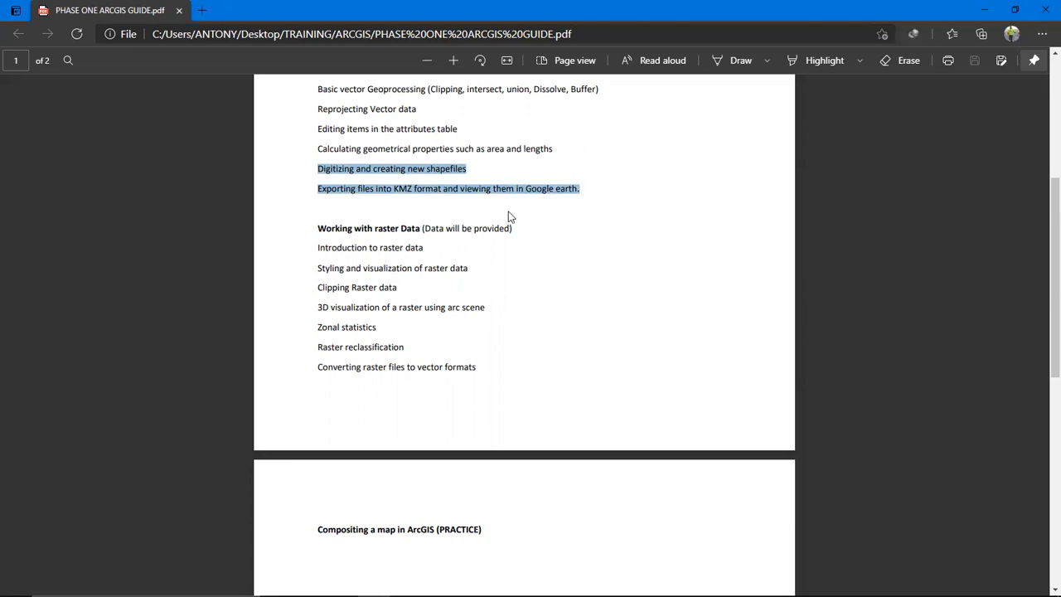
click(579, 188)
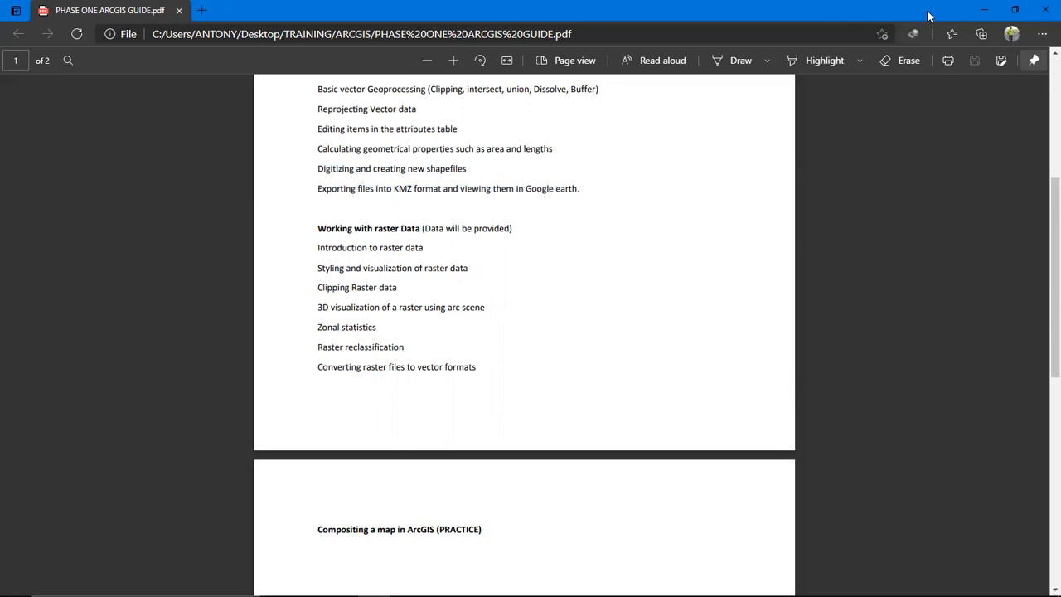
Switch from the PDF guide to the empty ArcMap document and dock the floating Editor toolbar with the other toolbars
click(986, 11)
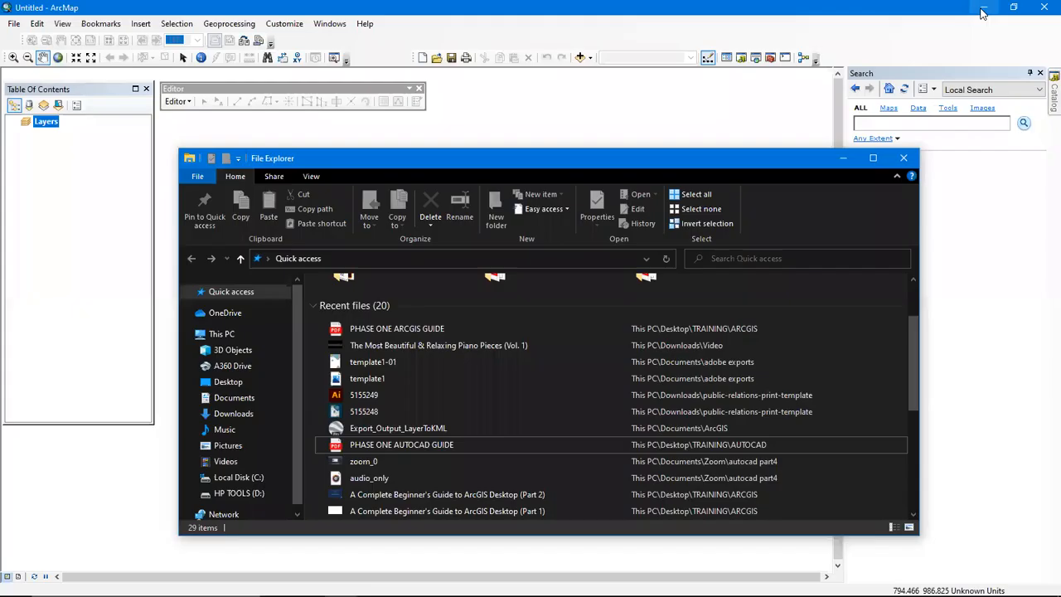
click(843, 158)
drag(296, 90, 358, 66)
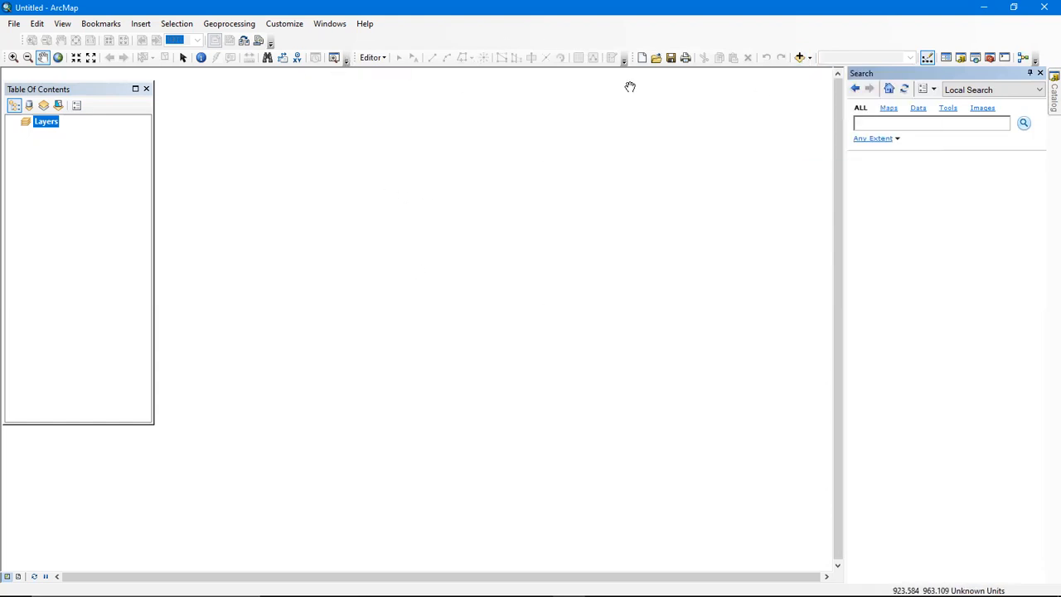
Add the OpenStreetMap basemap to the map document
click(809, 58)
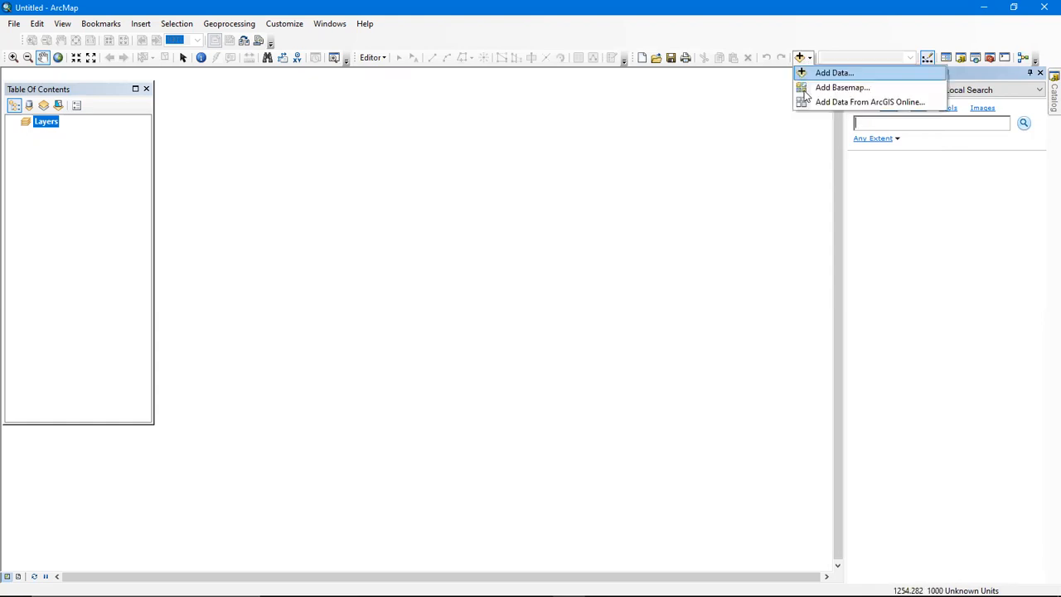
click(837, 88)
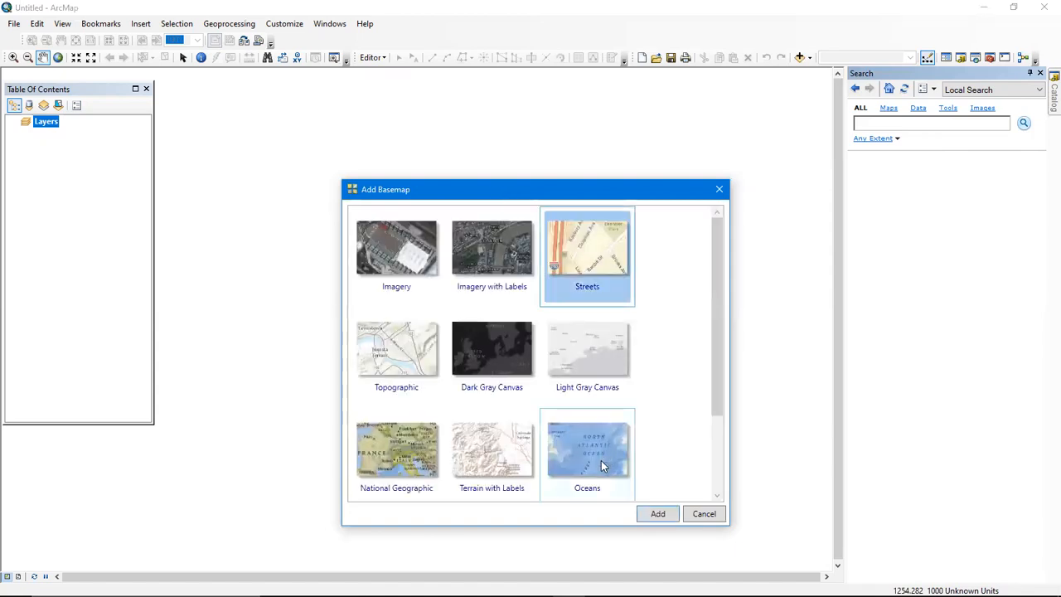
scroll(444, 477, down, 1)
scroll(400, 476, down, 1)
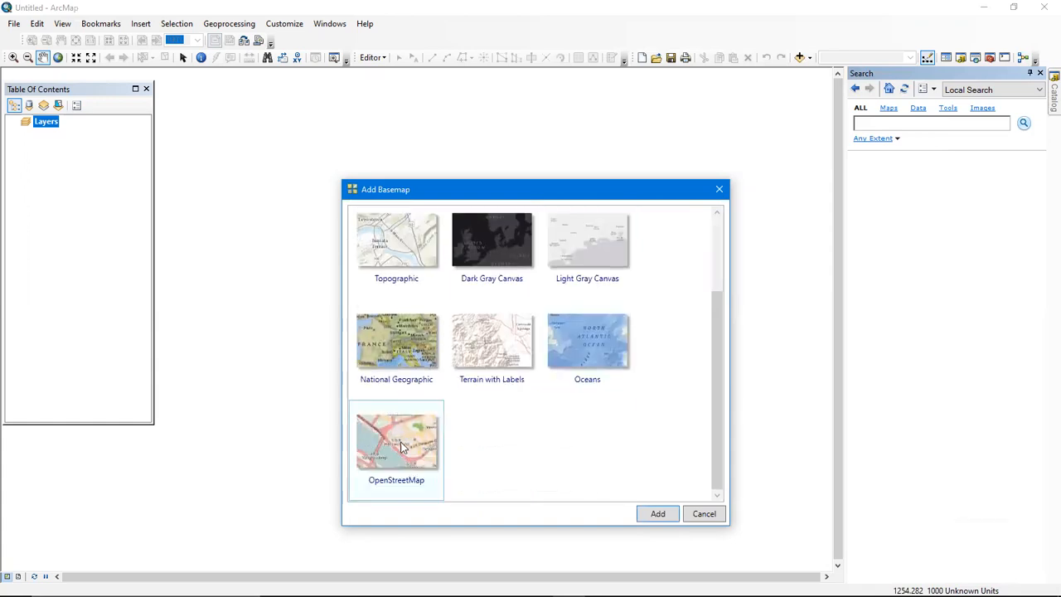
click(421, 470)
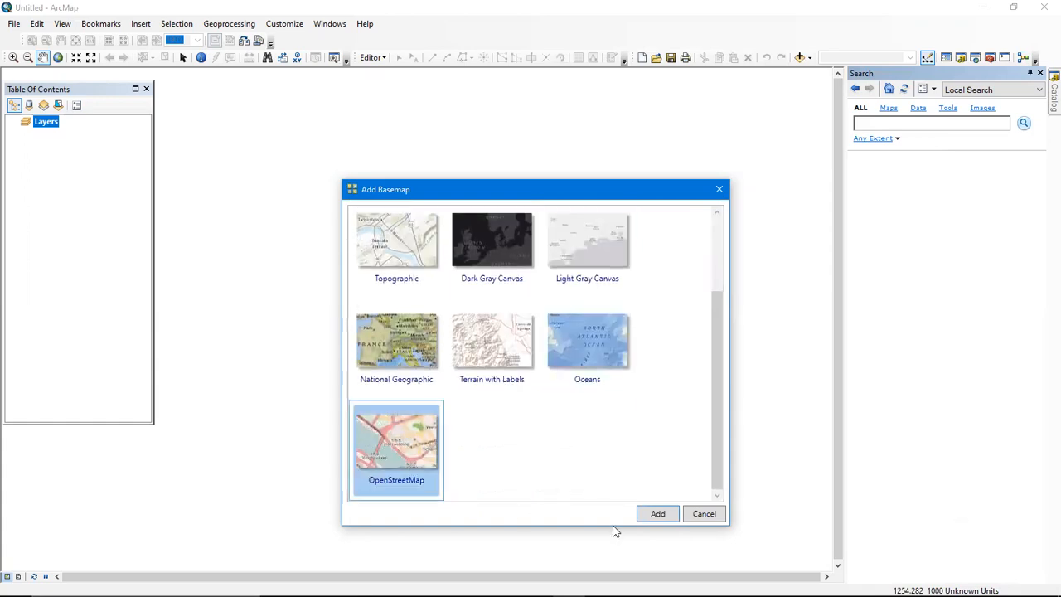
click(648, 513)
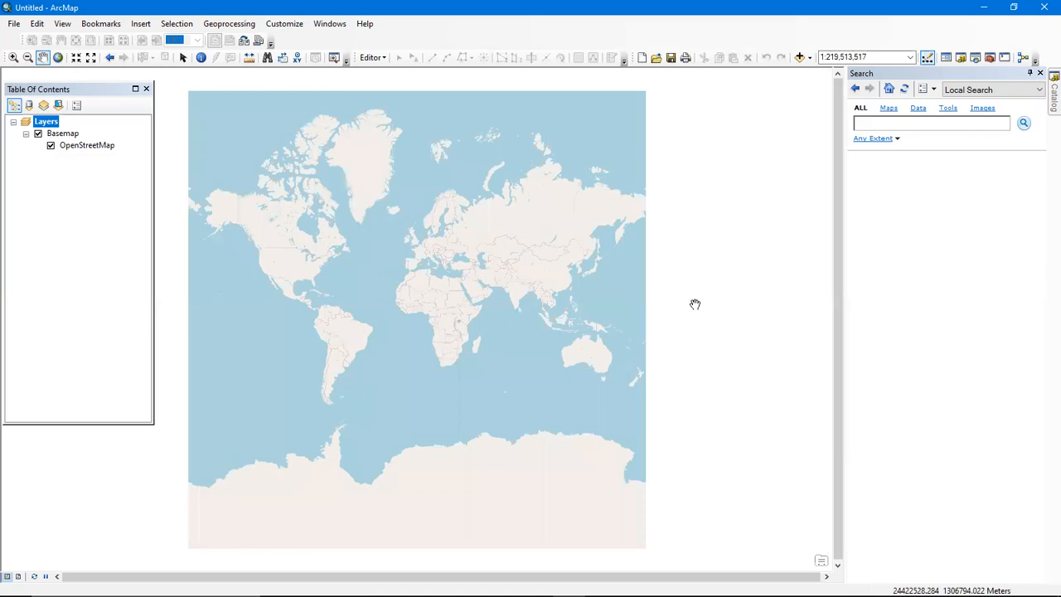
Examine the basemap from world level through Africa and Kenya down to the Kenya–Tanzania border area in Kajiado
scroll(522, 299, down, 1)
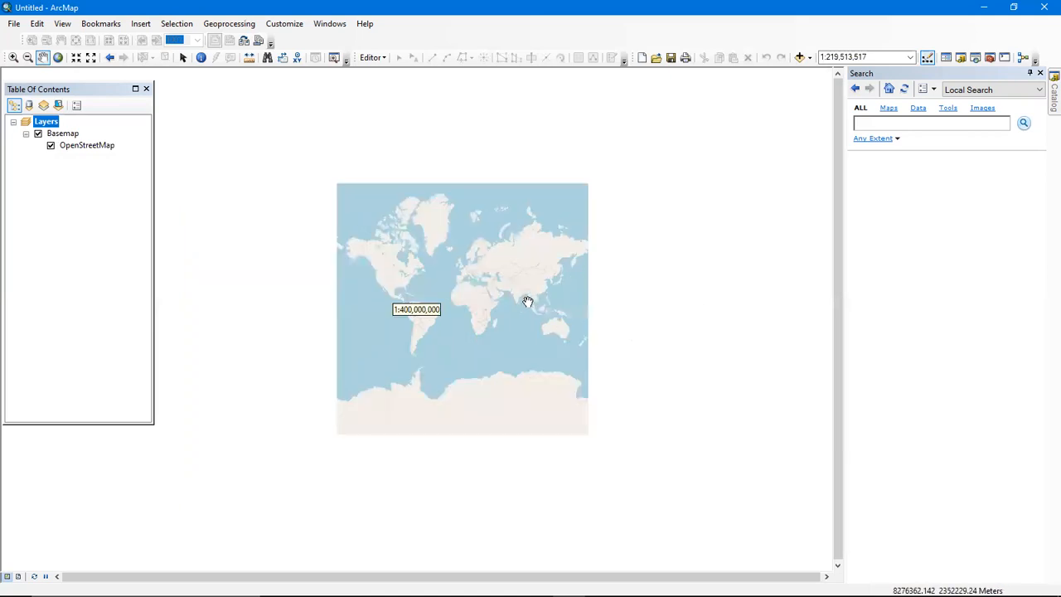
scroll(439, 357, up, 2)
scroll(355, 320, up, 1)
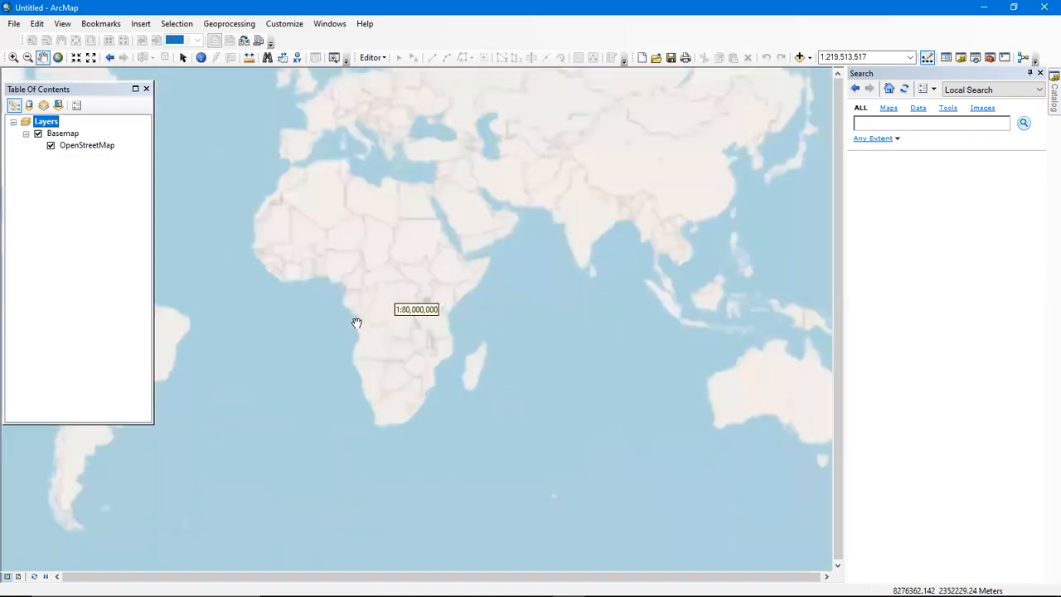
scroll(639, 320, up, 1)
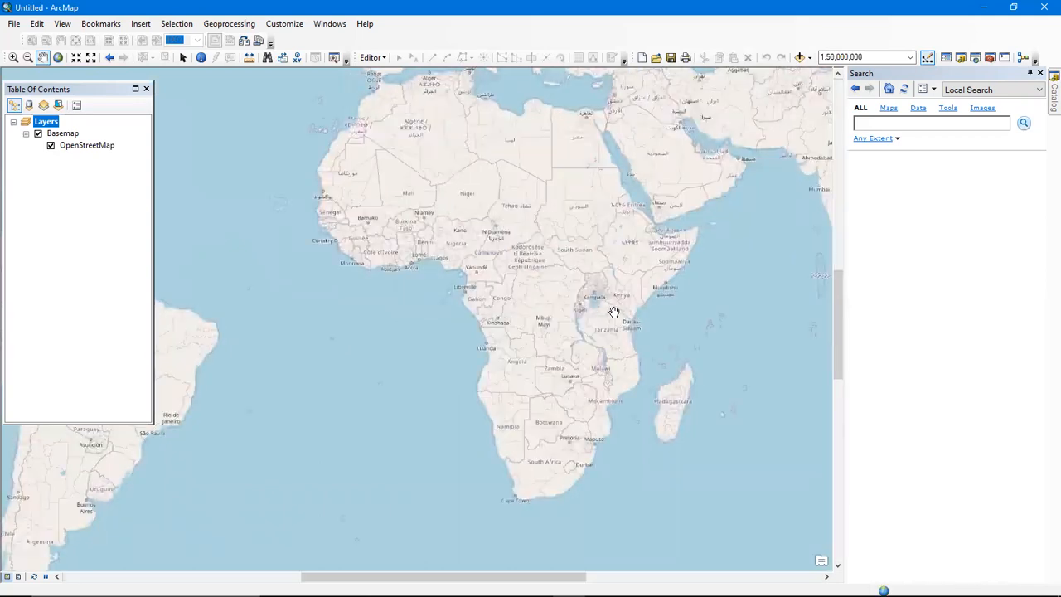
scroll(613, 311, up, 2)
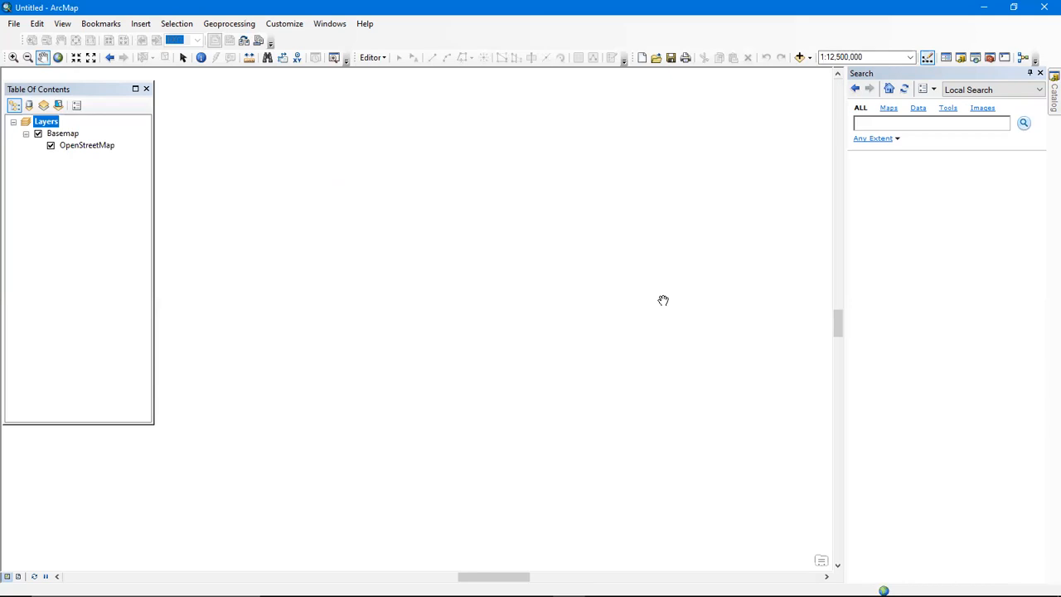
scroll(663, 300, up, 2)
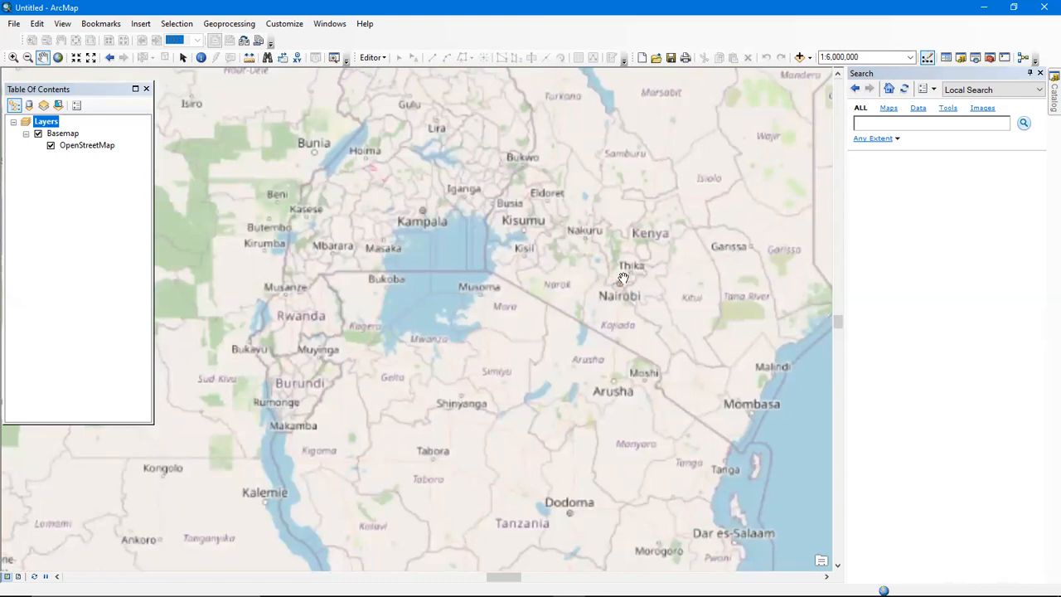
scroll(627, 283, up, 1)
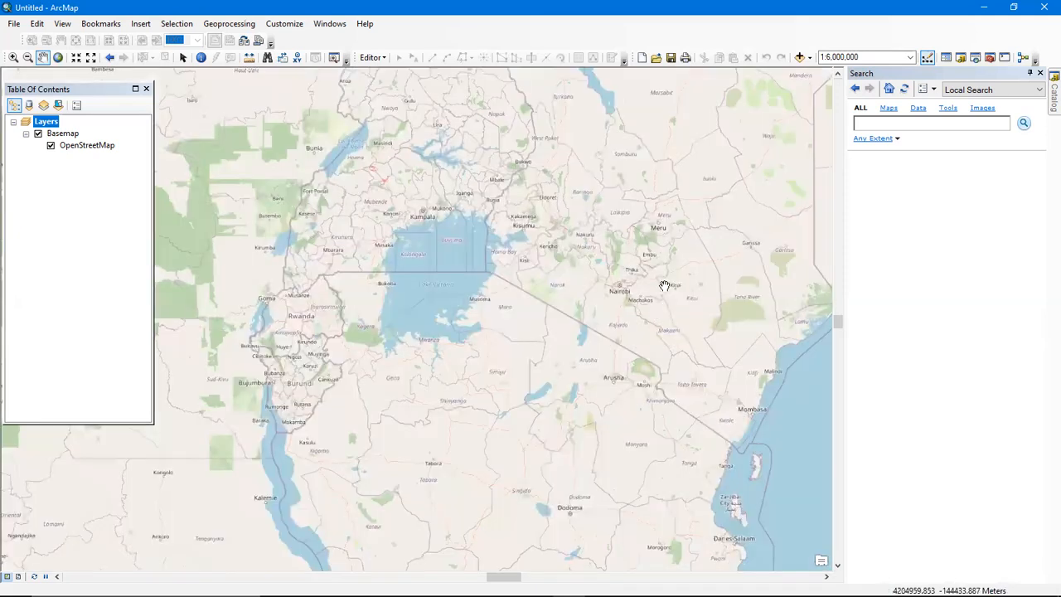
scroll(664, 286, up, 3)
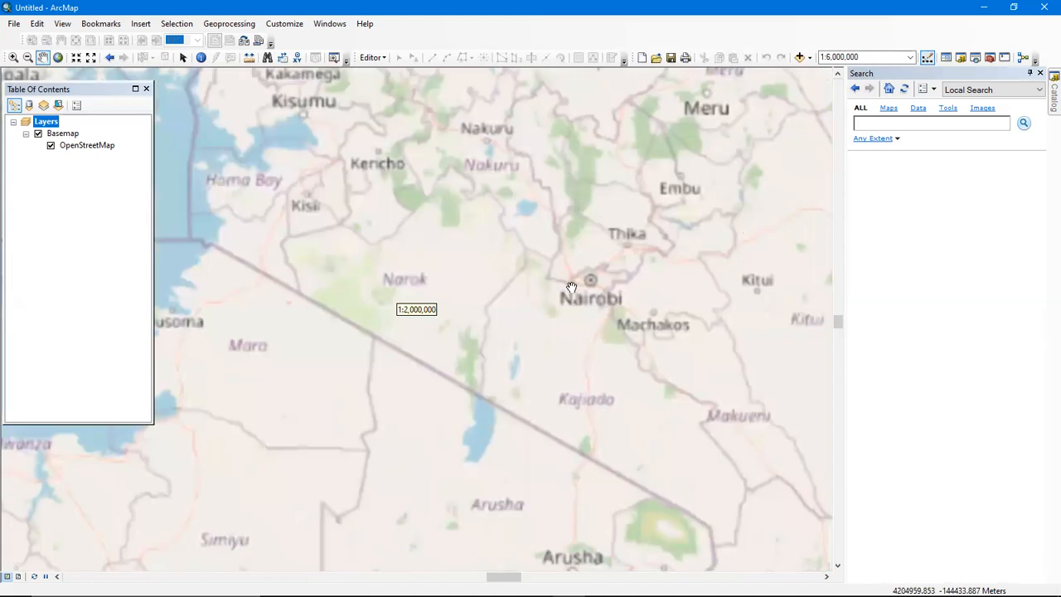
scroll(620, 280, up, 2)
scroll(609, 378, up, 3)
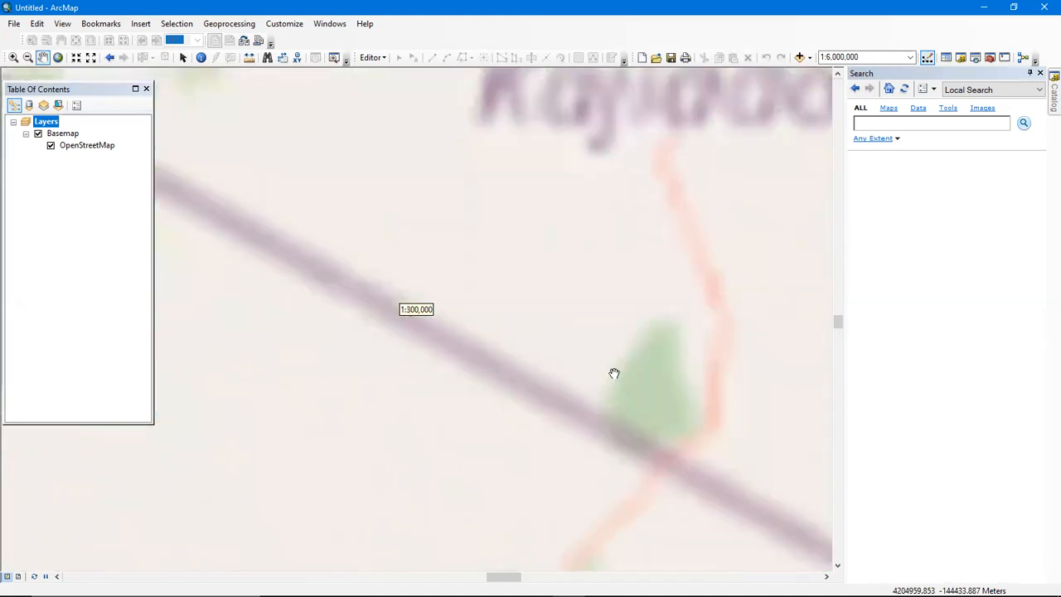
scroll(693, 315, down, 1)
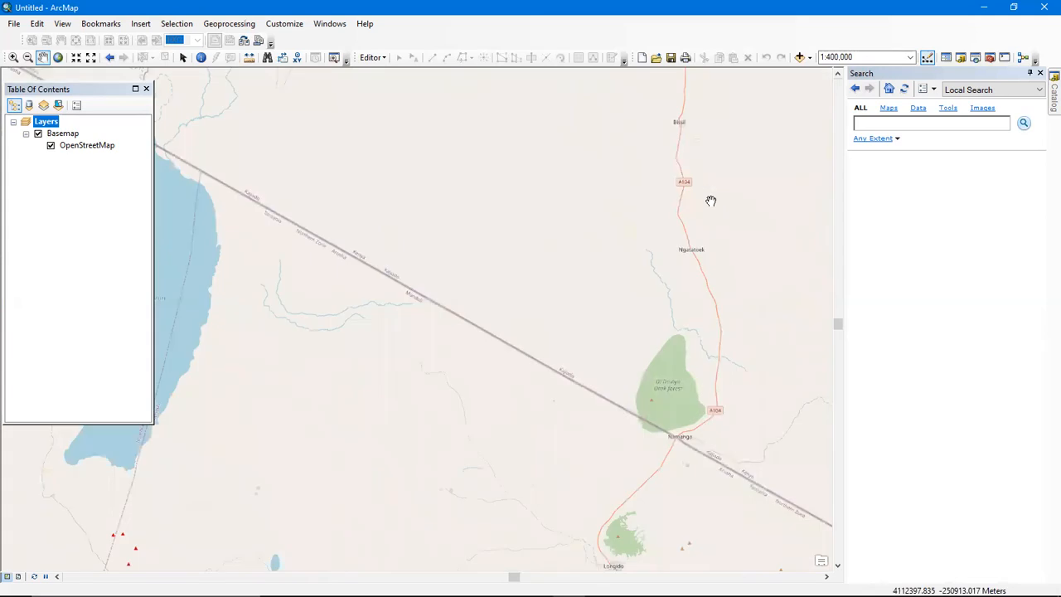
Follow the A104 road north from the border through Kajiado and Athi River, and centre the map on Nairobi
drag(754, 106, 634, 455)
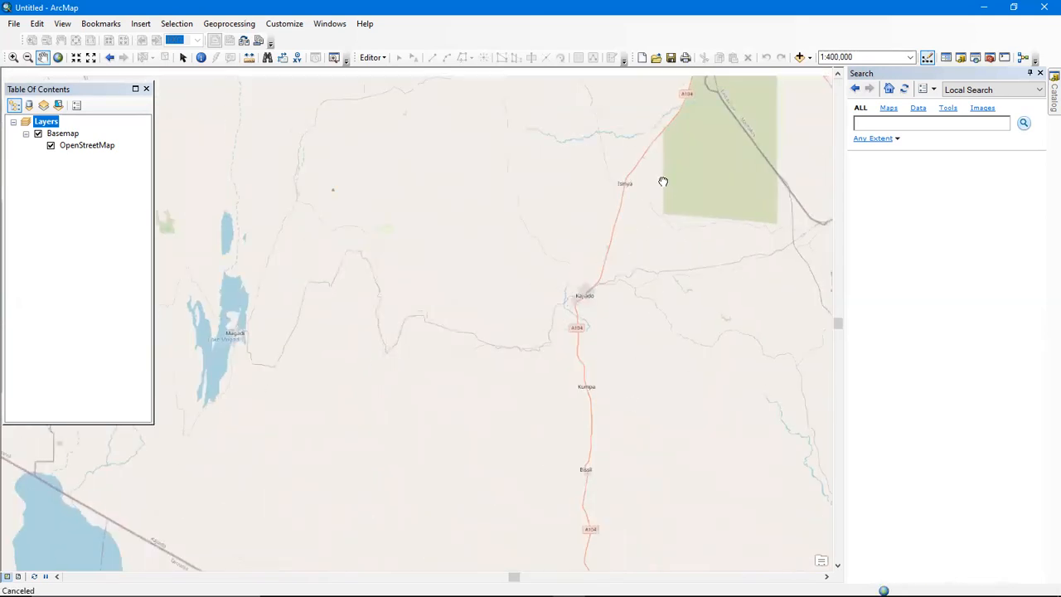
drag(669, 174, 595, 337)
drag(676, 197, 621, 307)
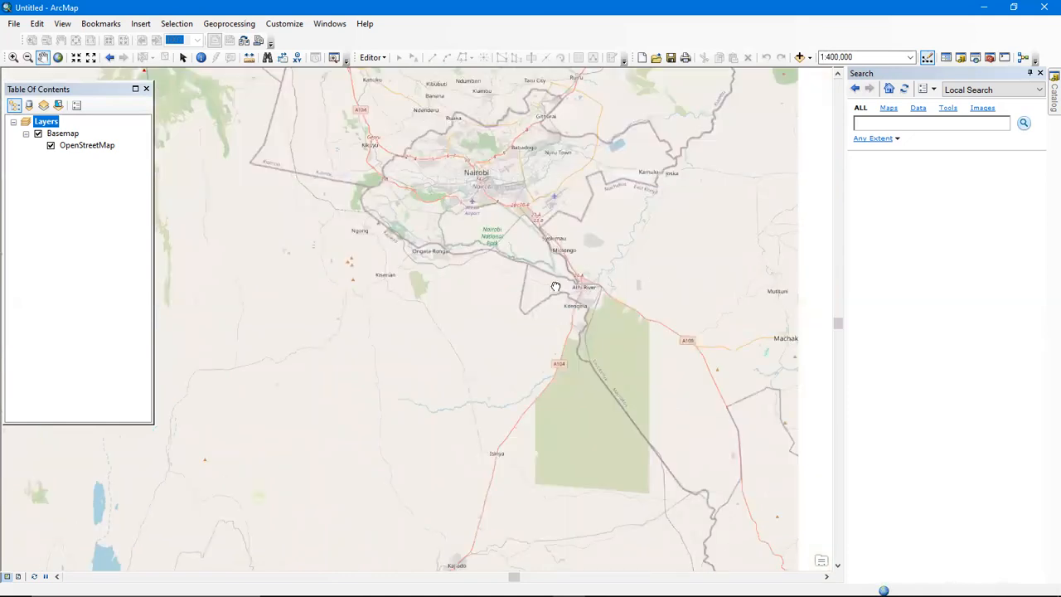
scroll(555, 286, down, 1)
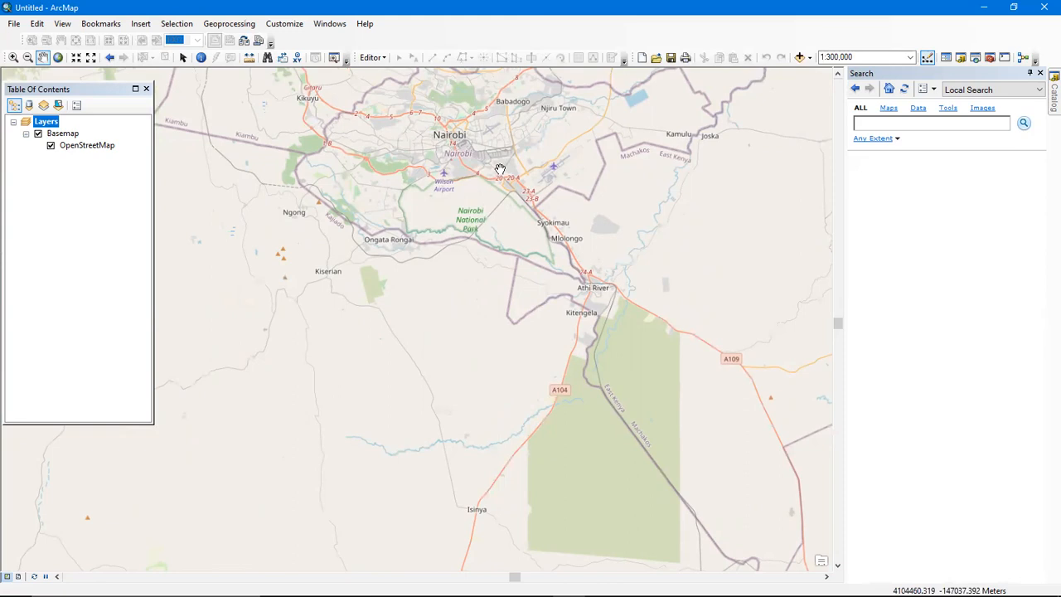
drag(502, 169, 524, 265)
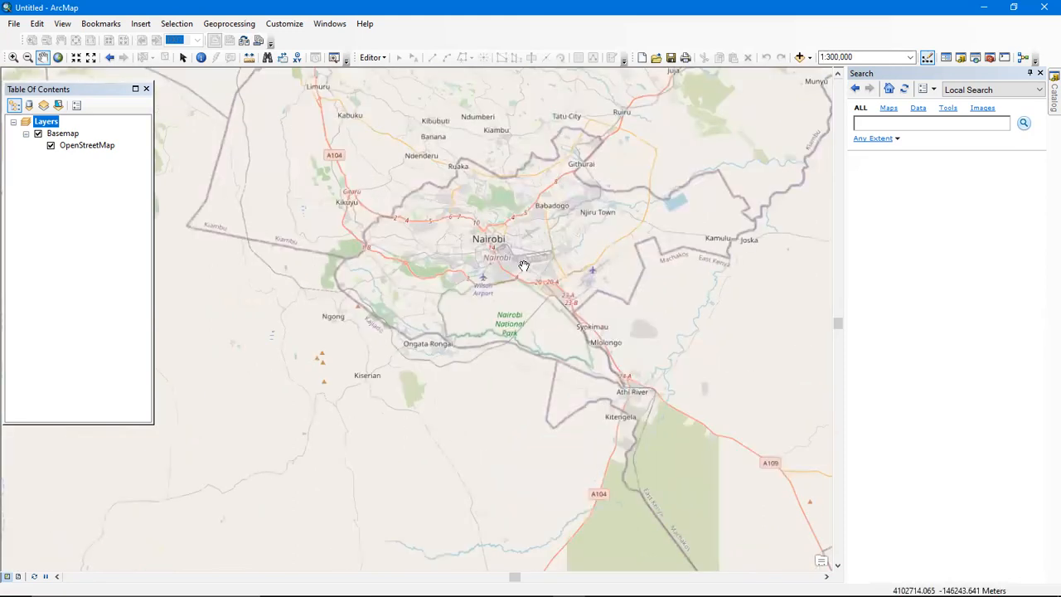
scroll(524, 266, up, 3)
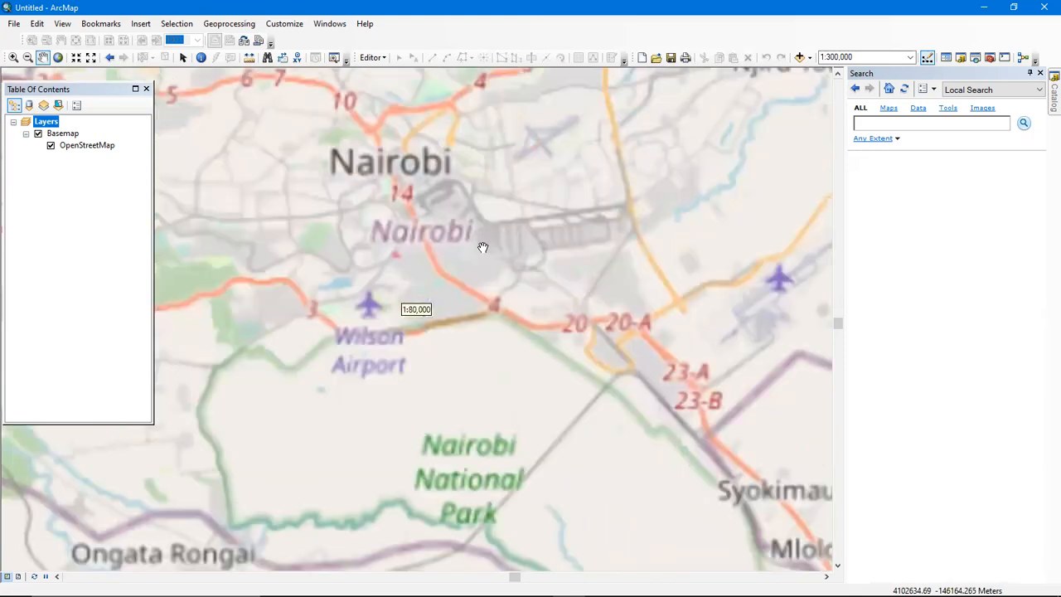
drag(534, 248, 590, 275)
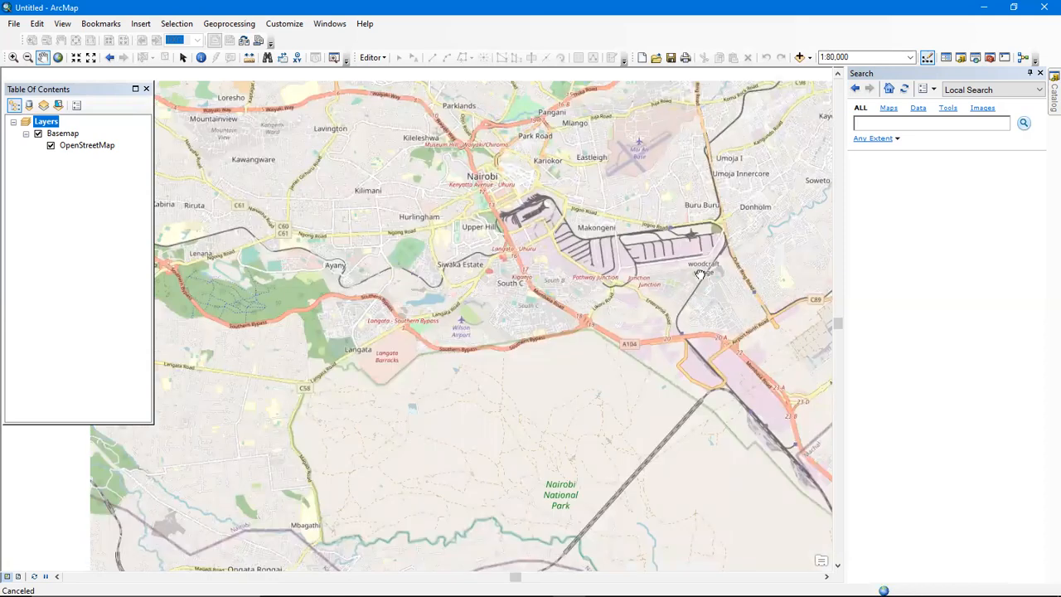
scroll(699, 274, down, 1)
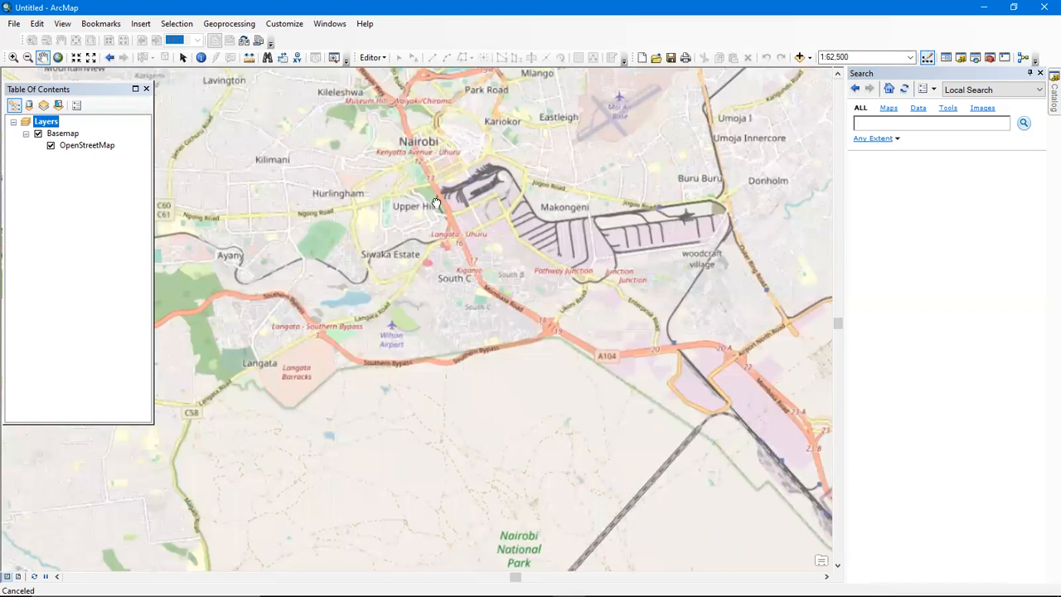
drag(433, 200, 495, 333)
drag(511, 289, 513, 312)
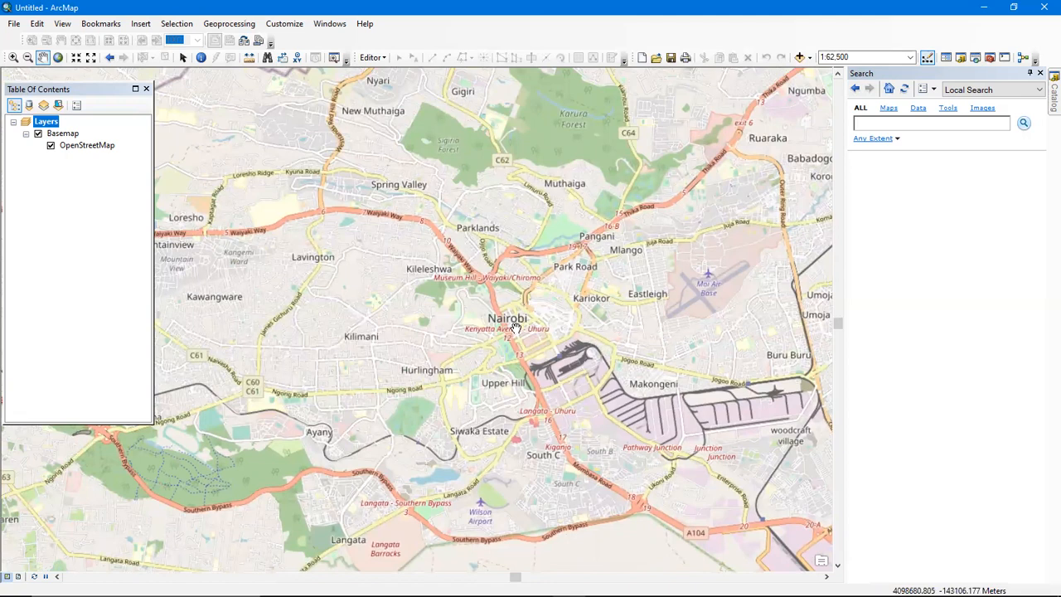
Examine the streets of Nairobi's city centre around Uhuru Highway and Kenyatta Avenue at a scale of 1:8,000
scroll(516, 327, up, 2)
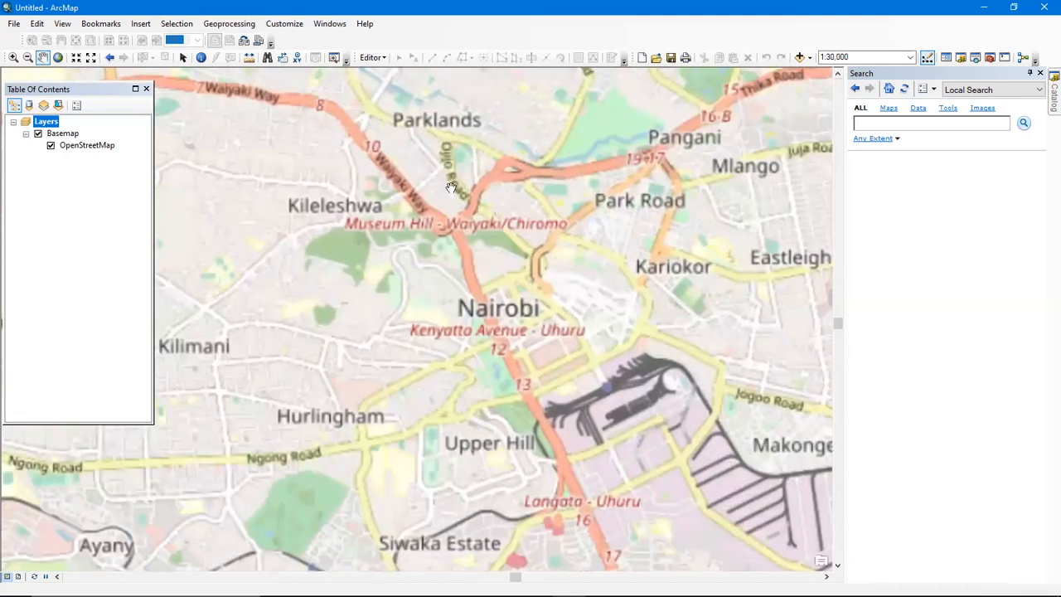
drag(472, 176, 511, 361)
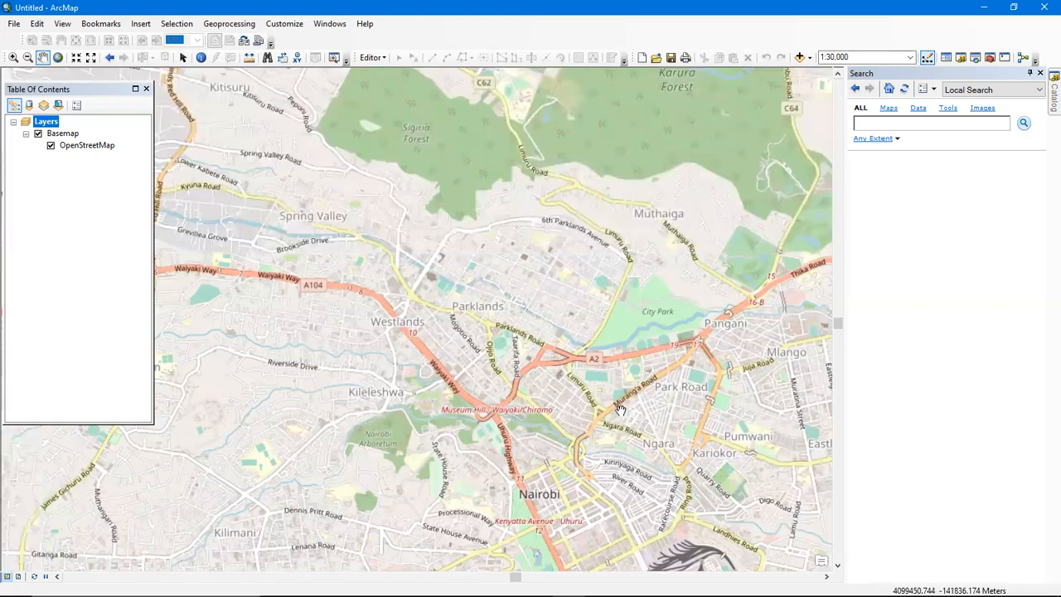
scroll(588, 477, down, 2)
scroll(586, 442, down, 1)
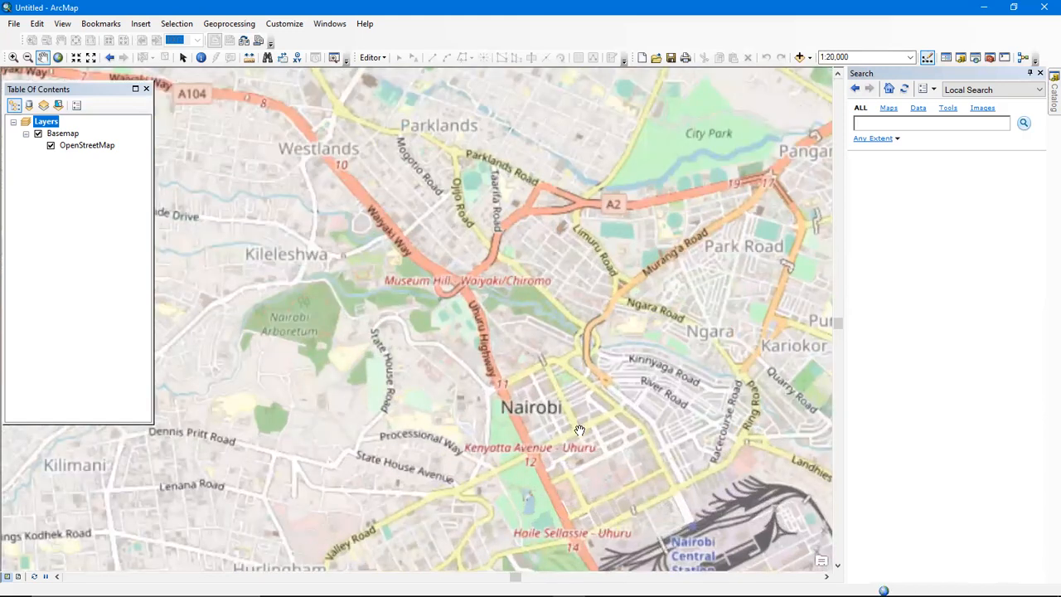
scroll(575, 435, down, 1)
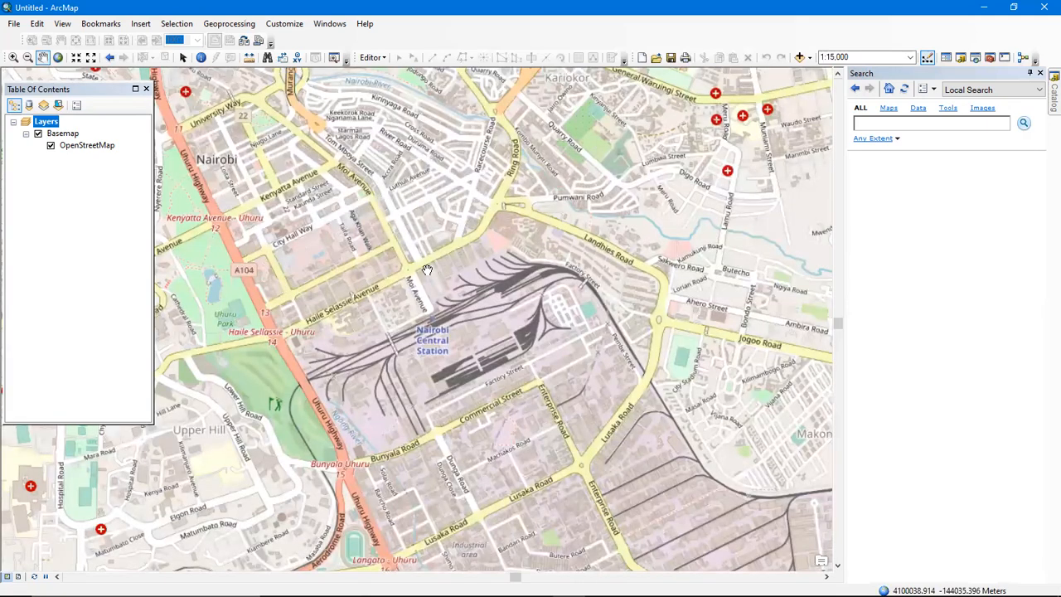
drag(427, 270, 592, 364)
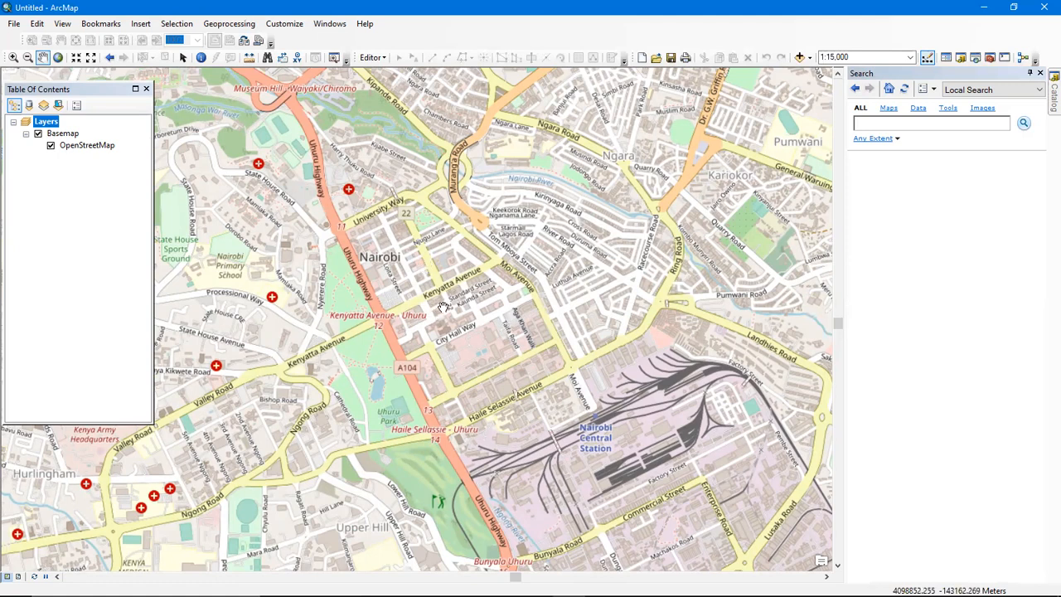
scroll(443, 307, down, 1)
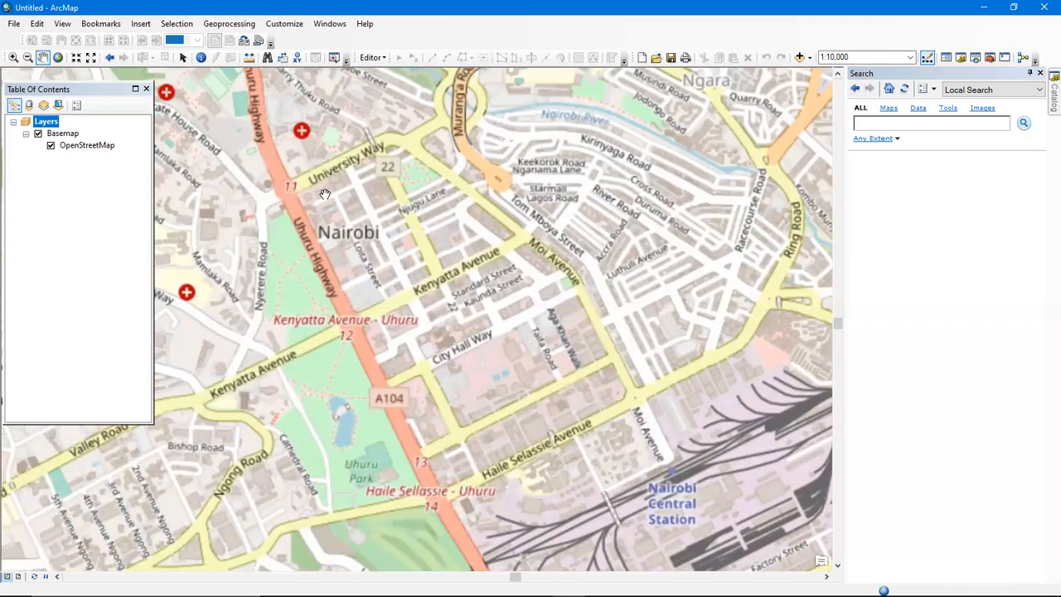
scroll(431, 266, up, 1)
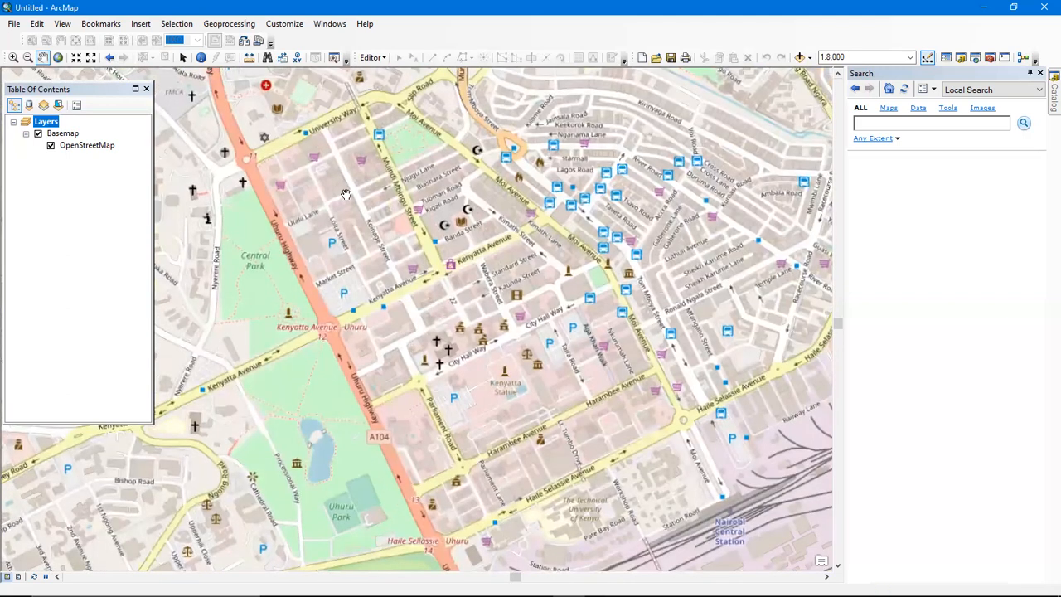
Check the transparency setting in the Basemap group layer's display properties
click(91, 145)
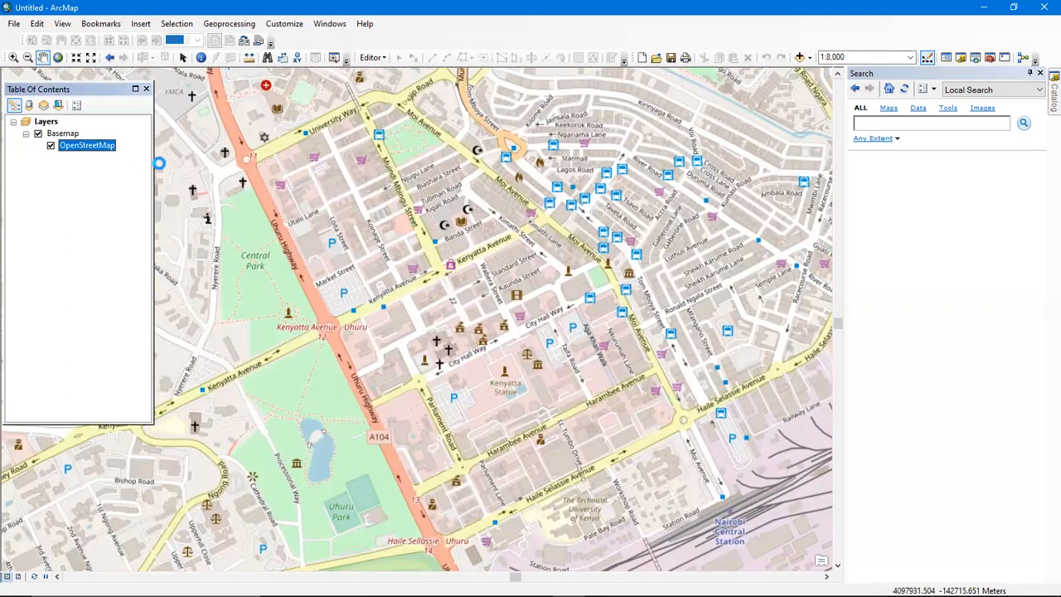
right_click(92, 146)
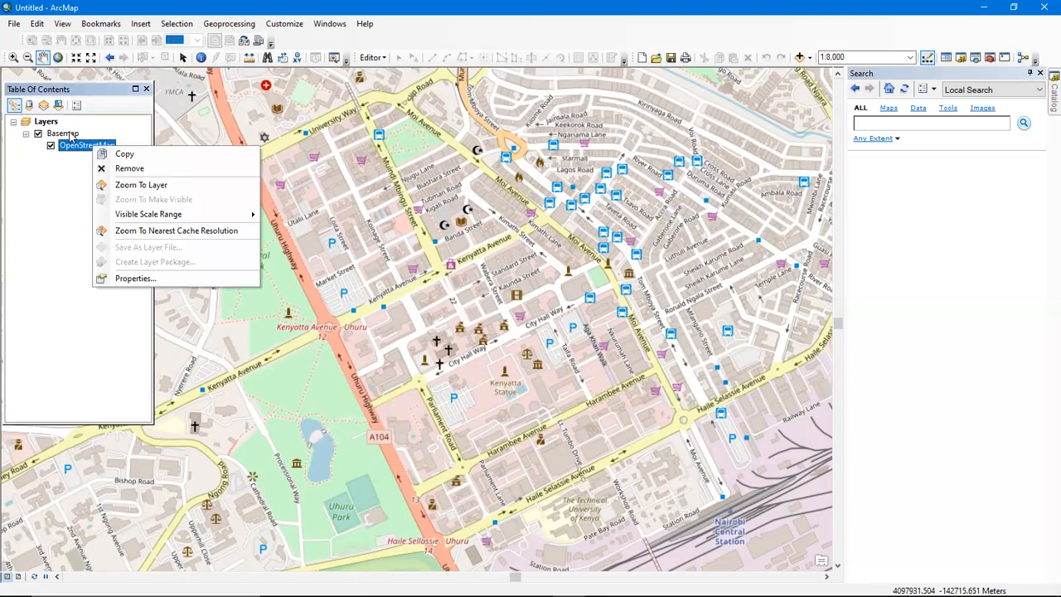
click(70, 137)
right_click(71, 133)
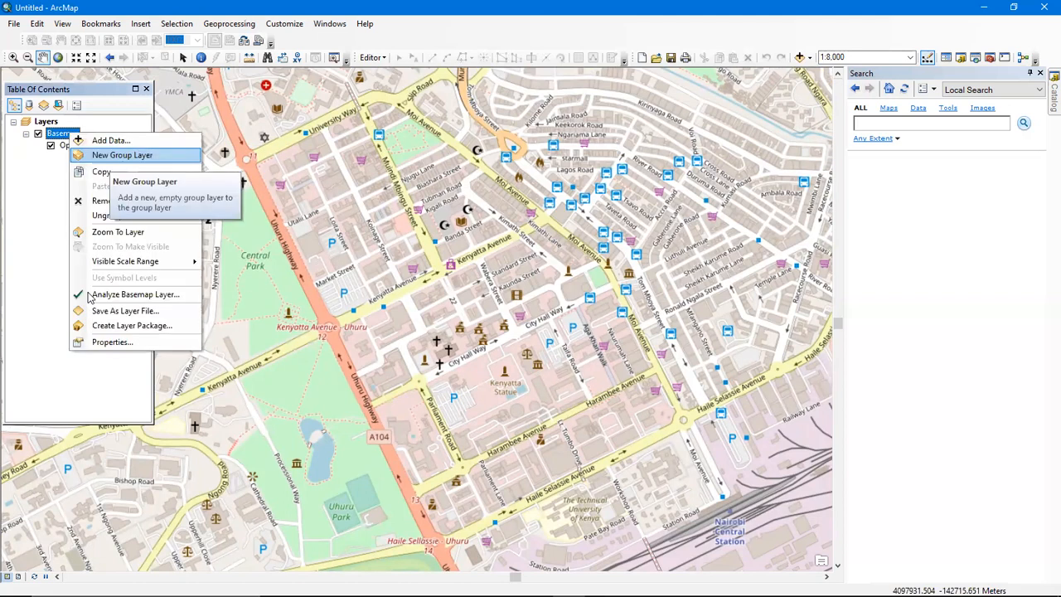
click(87, 343)
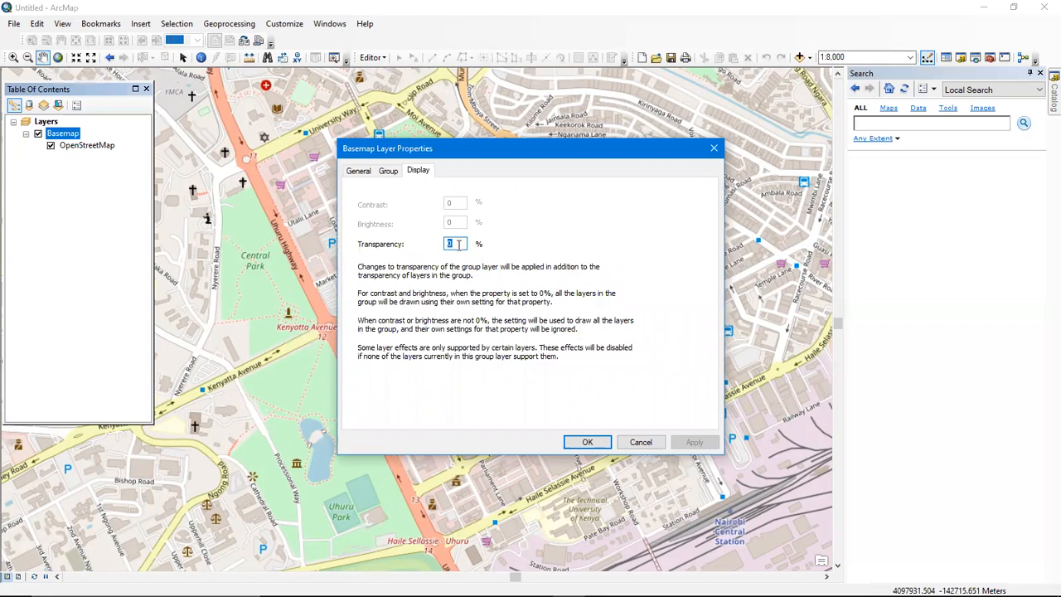
click(585, 442)
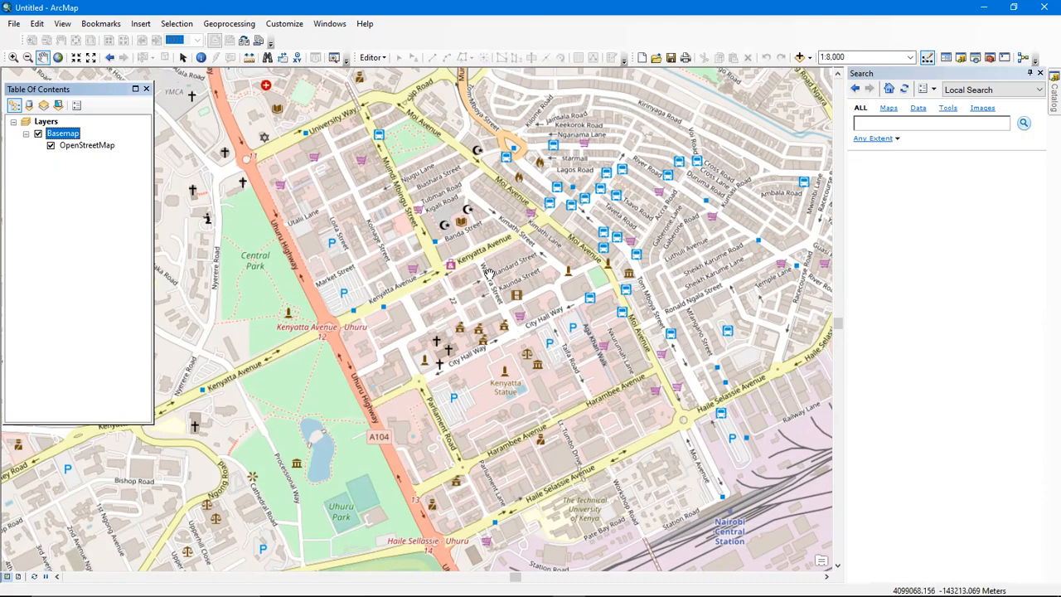
drag(498, 267, 506, 279)
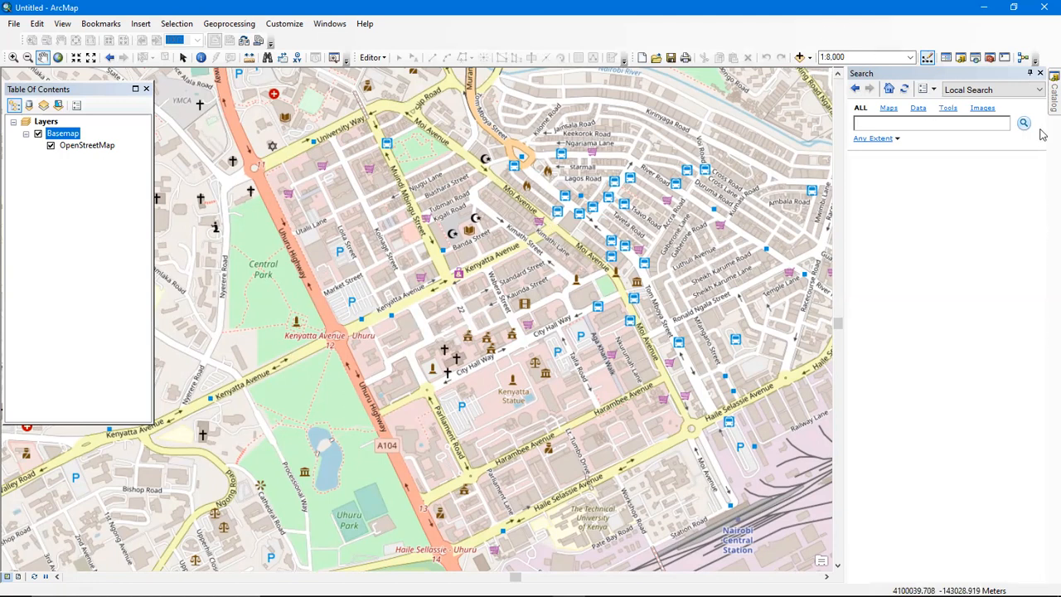
Open the Catalog and expand the Desktop georeference folder connection to list its contents
click(1053, 93)
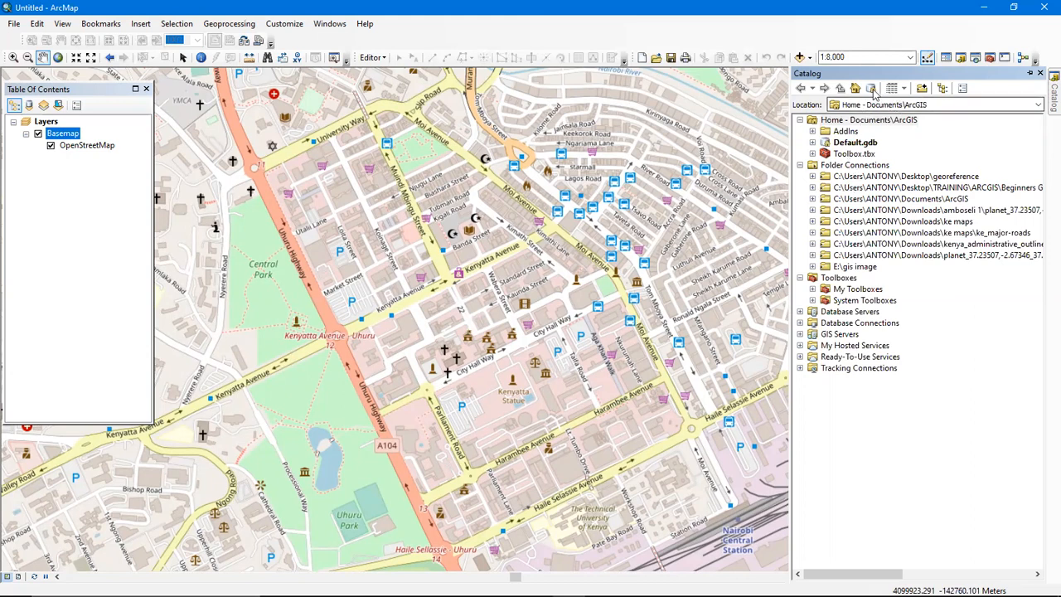
click(1038, 109)
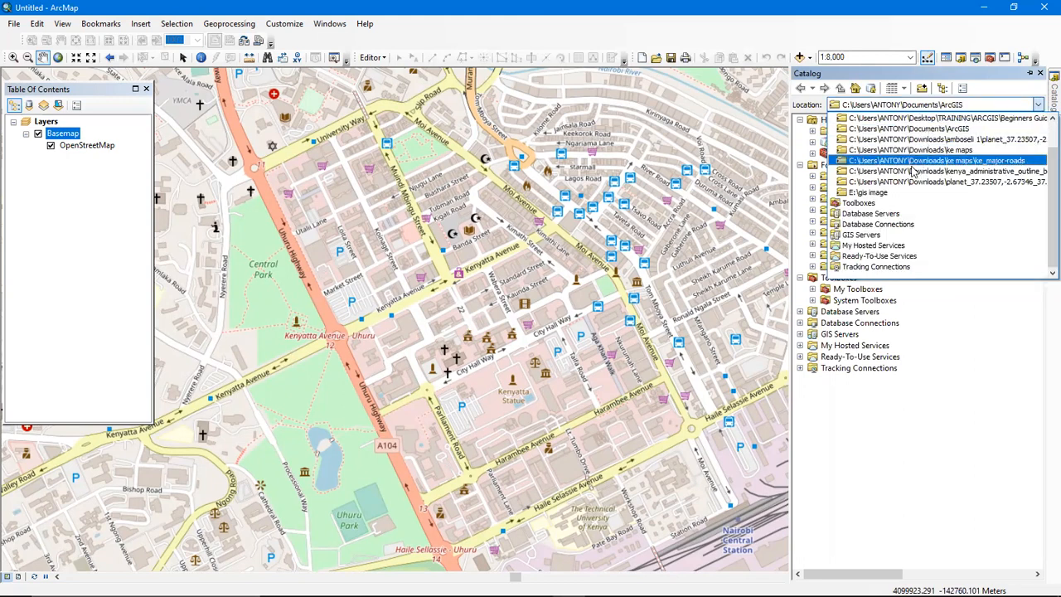
scroll(922, 142, up, 1)
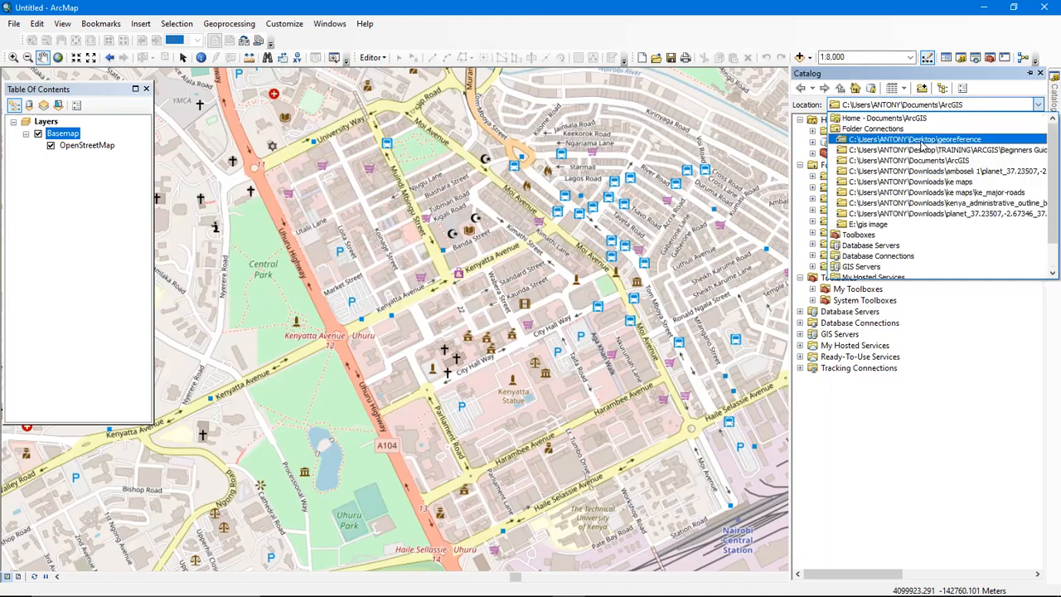
click(922, 140)
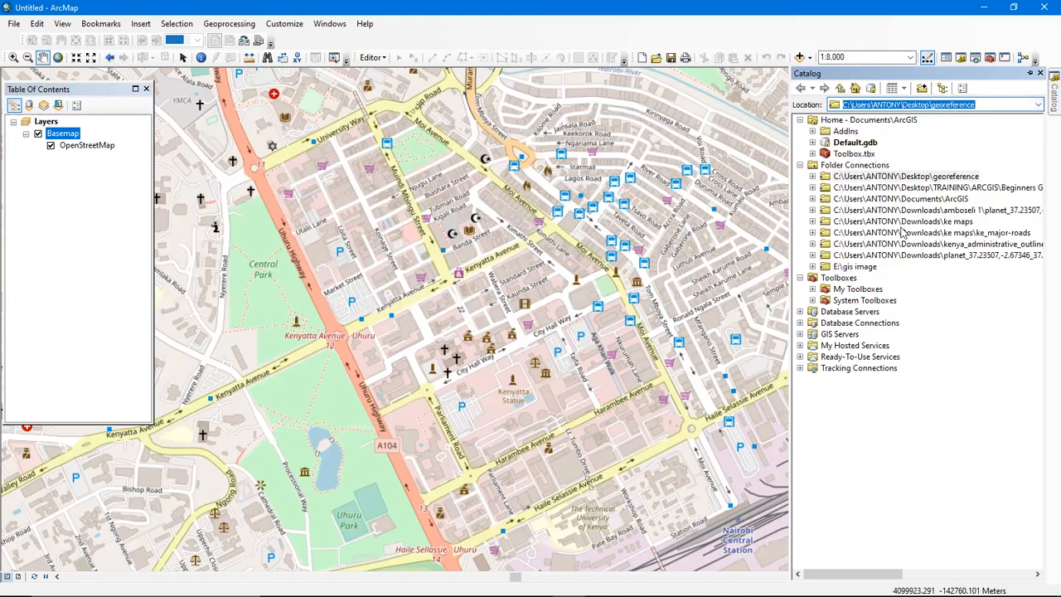
scroll(900, 224, right, 1)
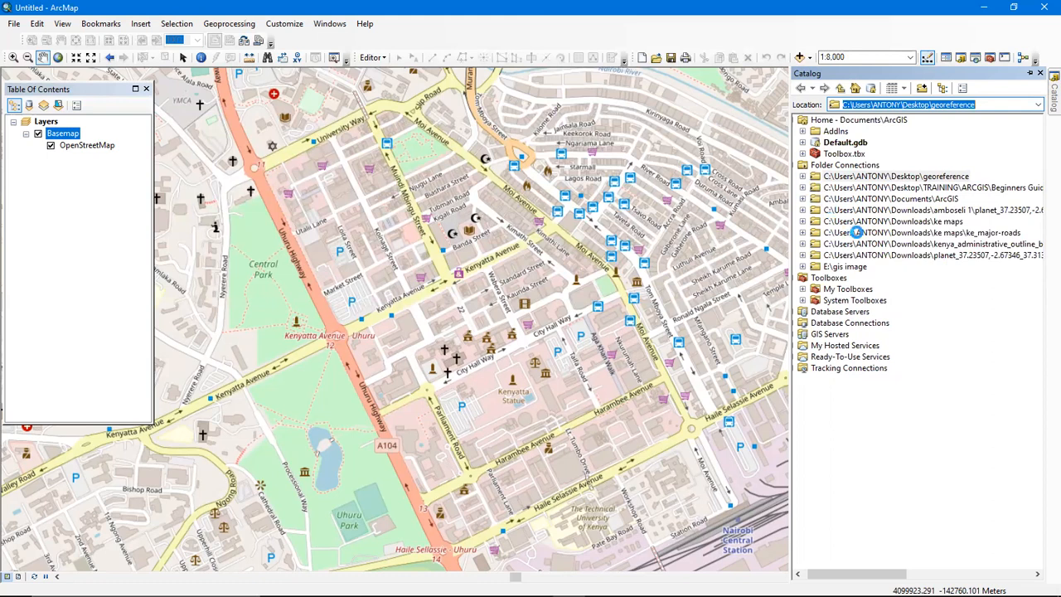
double_click(842, 177)
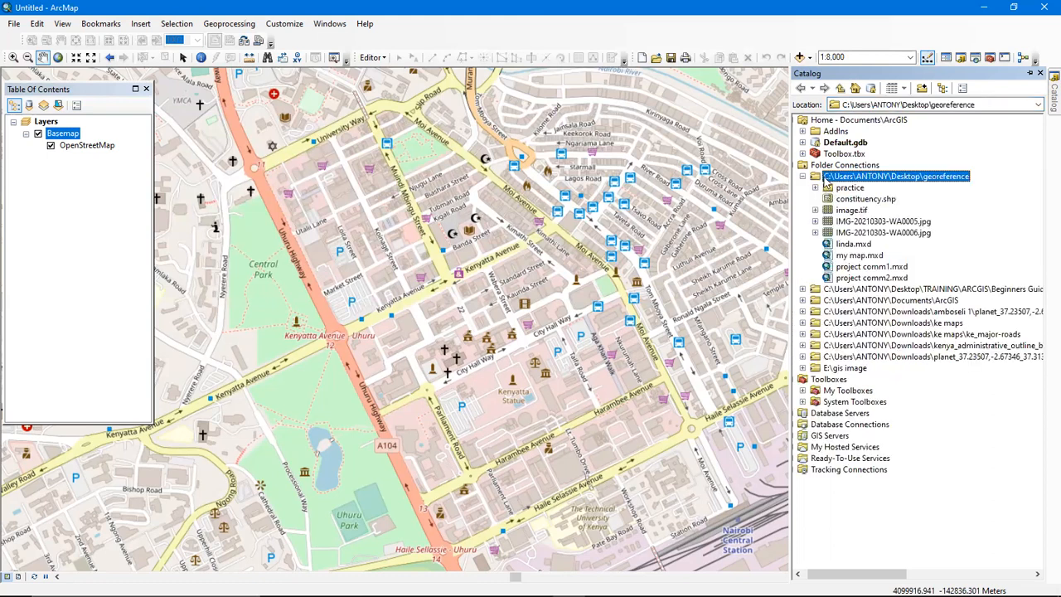
Create a new folder named "arcgis part4" inside the georeference folder
right_click(854, 199)
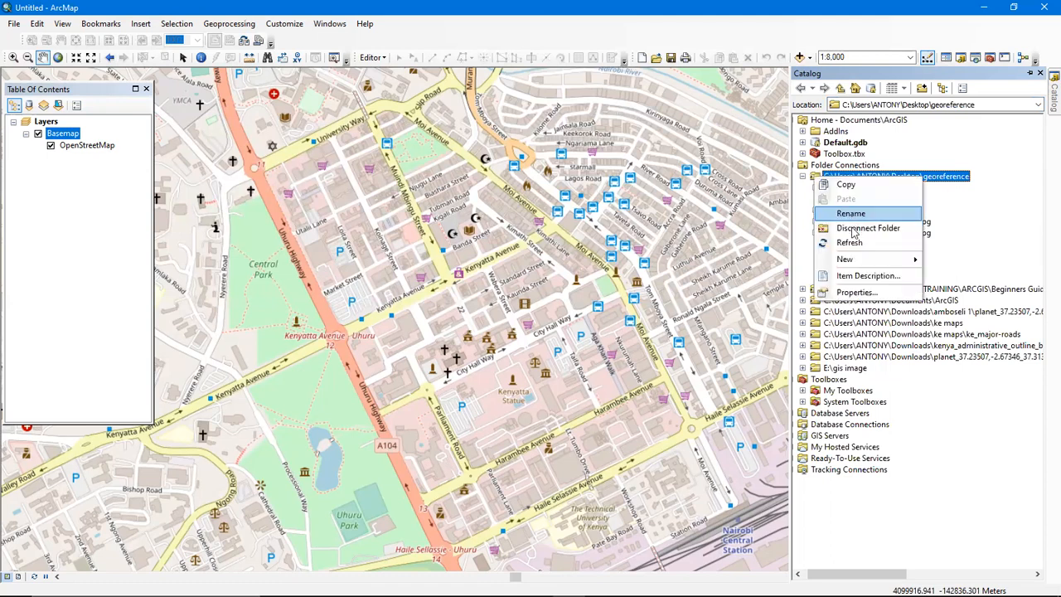
mouse_move(845, 262)
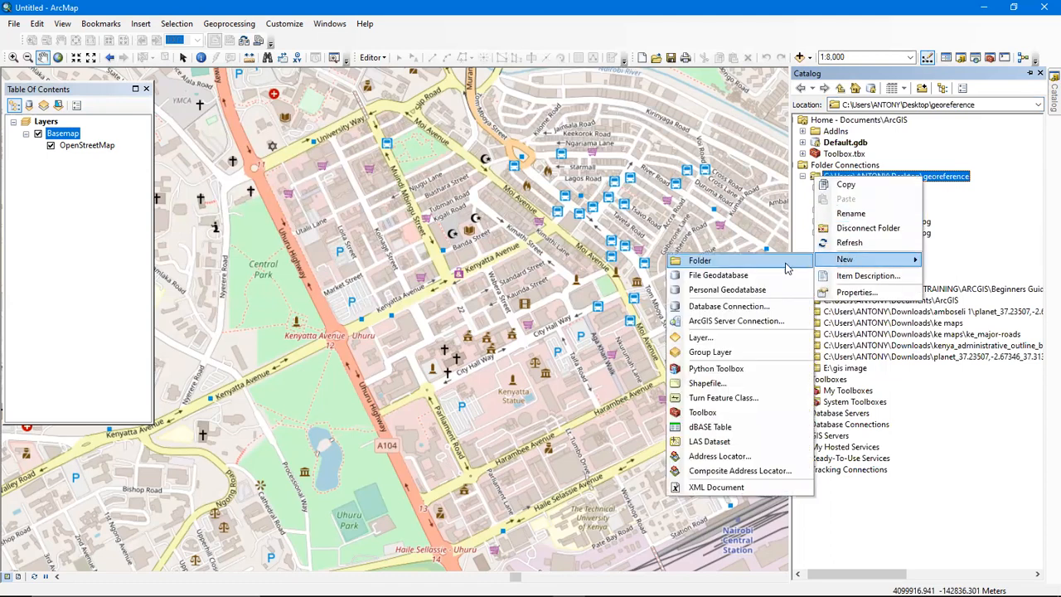
click(784, 261)
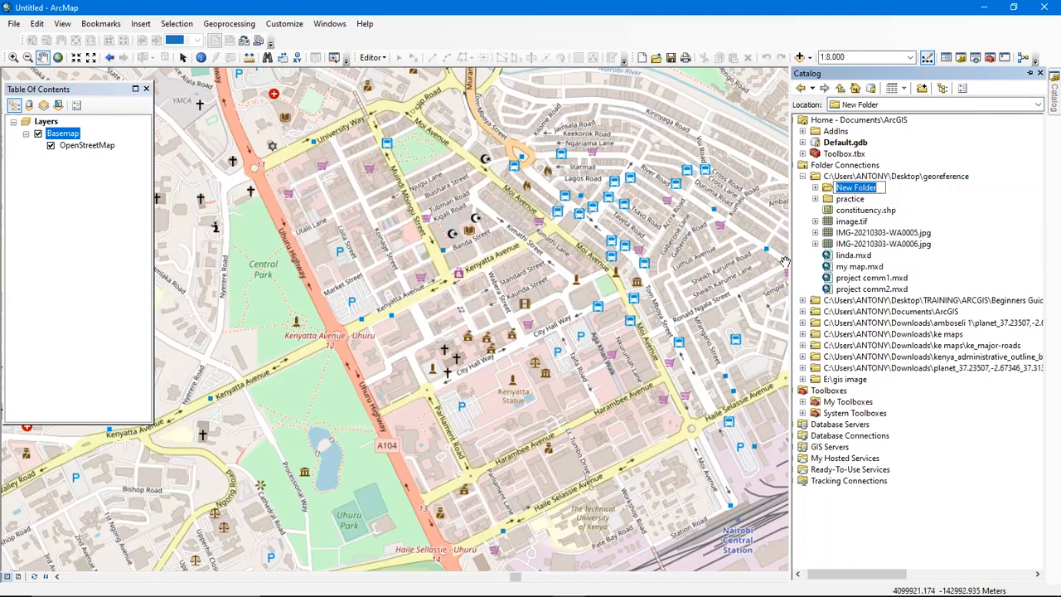
text(arcgis part)
key(Return)
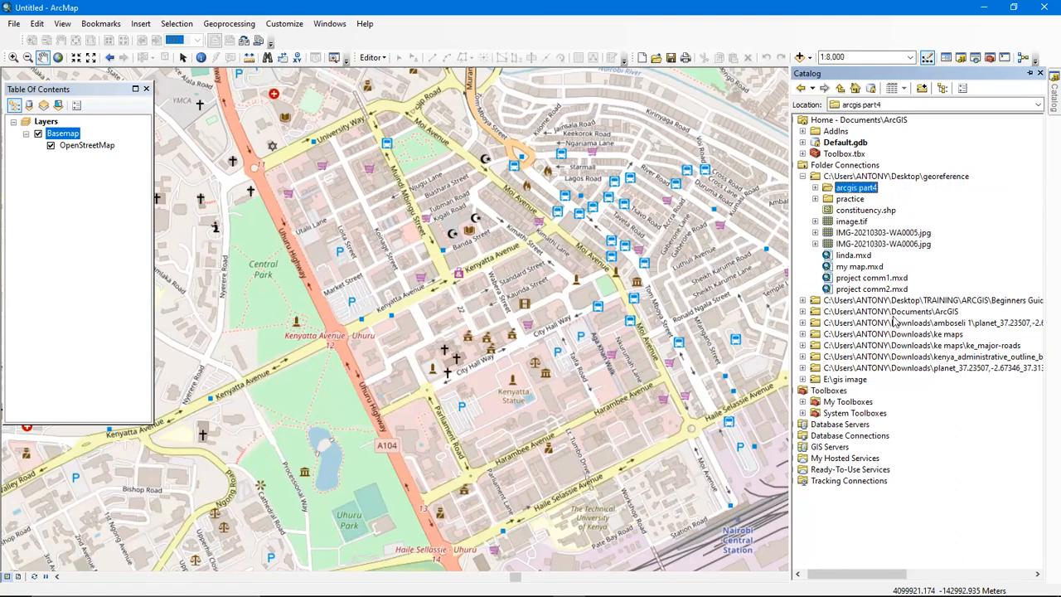
Start a new shapefile in the arcgis part4 folder, named "roads" with the Polyline feature type
right_click(848, 194)
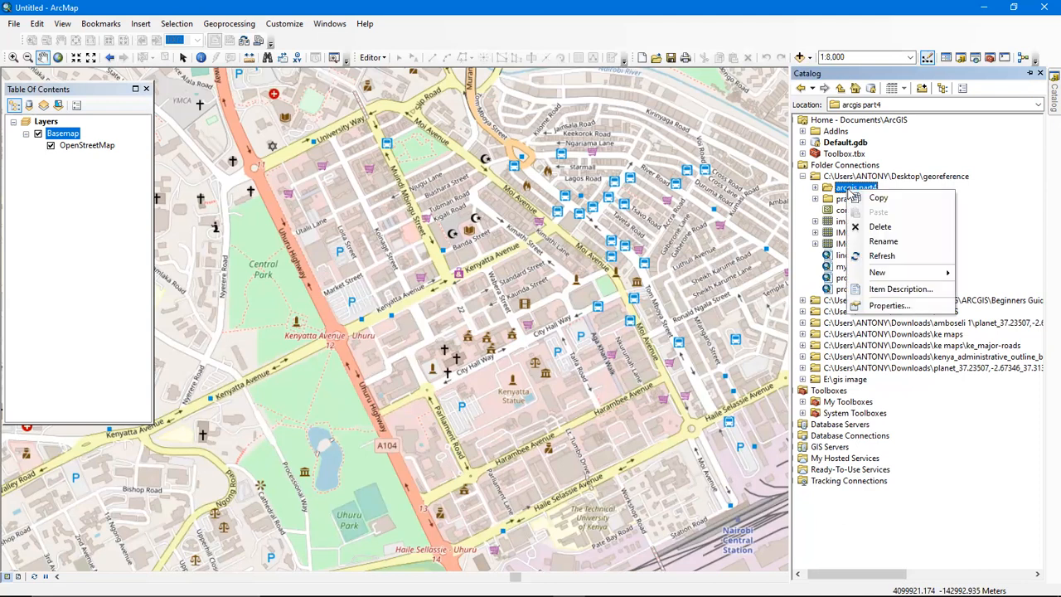
mouse_move(860, 276)
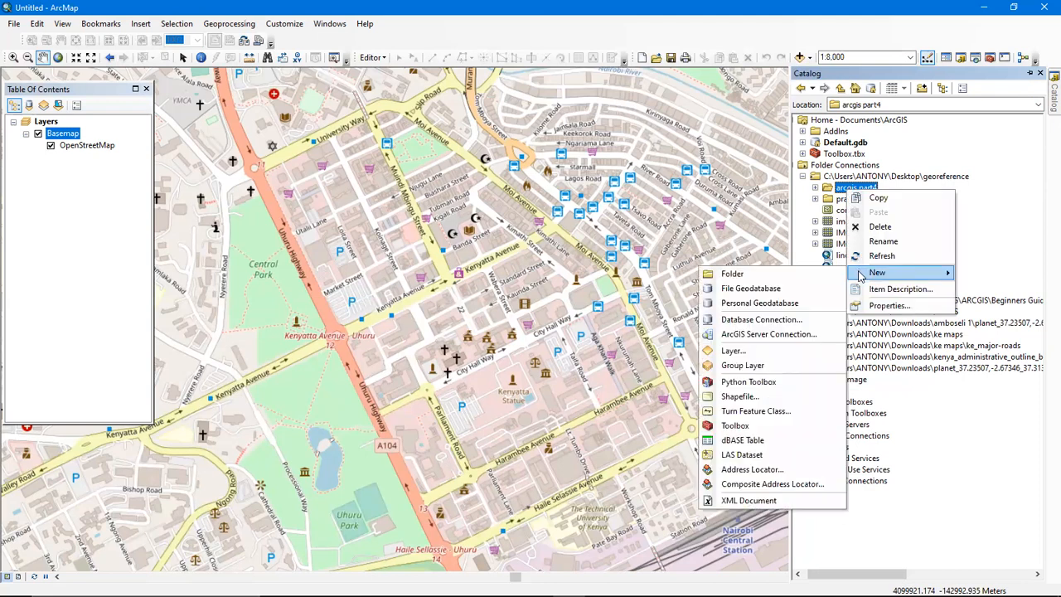
click(762, 397)
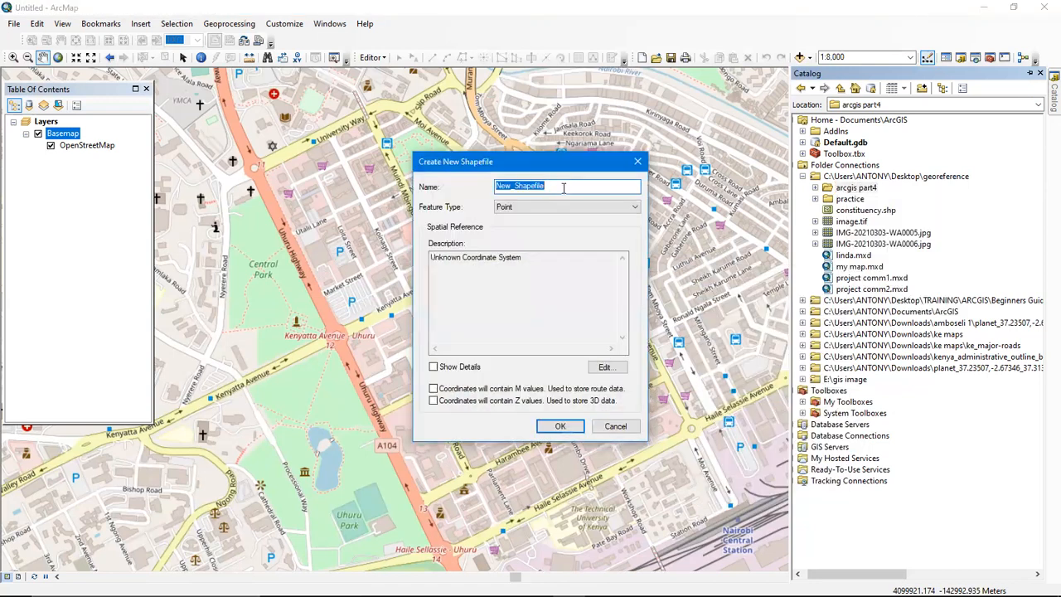
text(f)
click(593, 207)
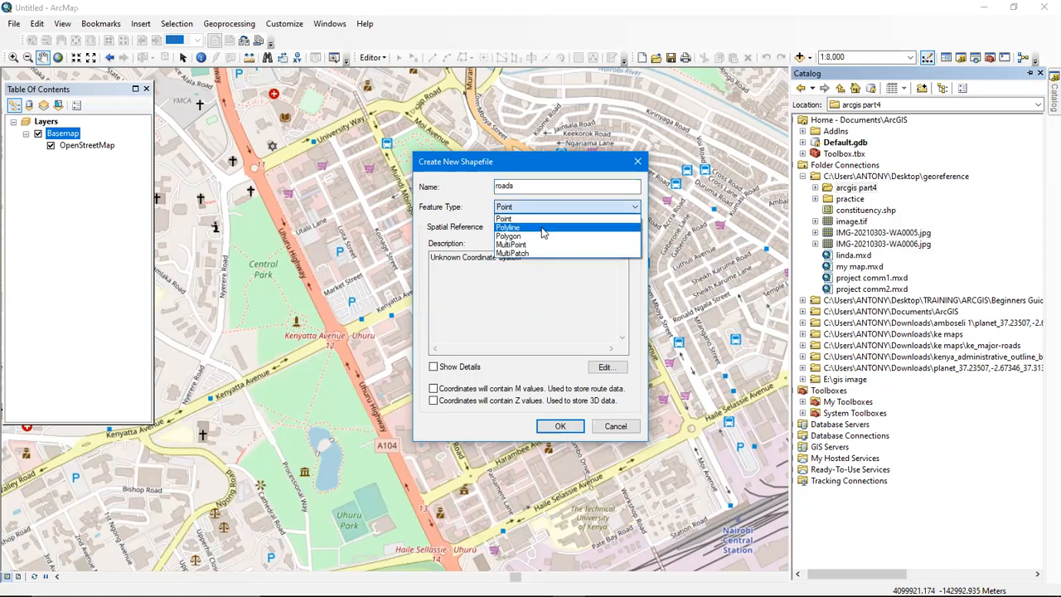
click(543, 228)
click(552, 206)
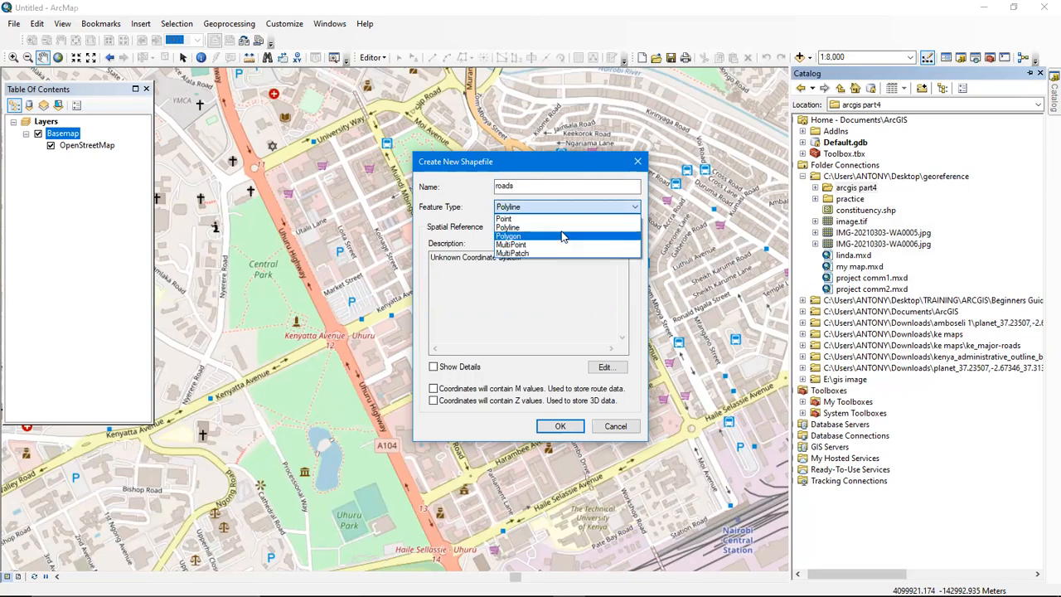
click(561, 227)
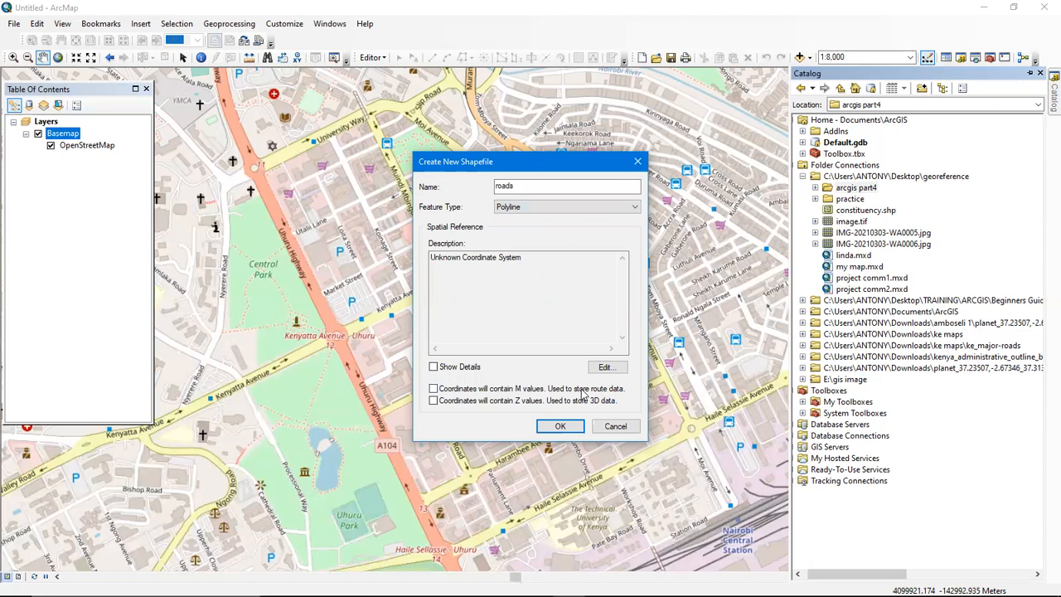
Select the geographic coordinate system WGS 1984 from the World group as the roads shapefile's spatial reference
click(611, 368)
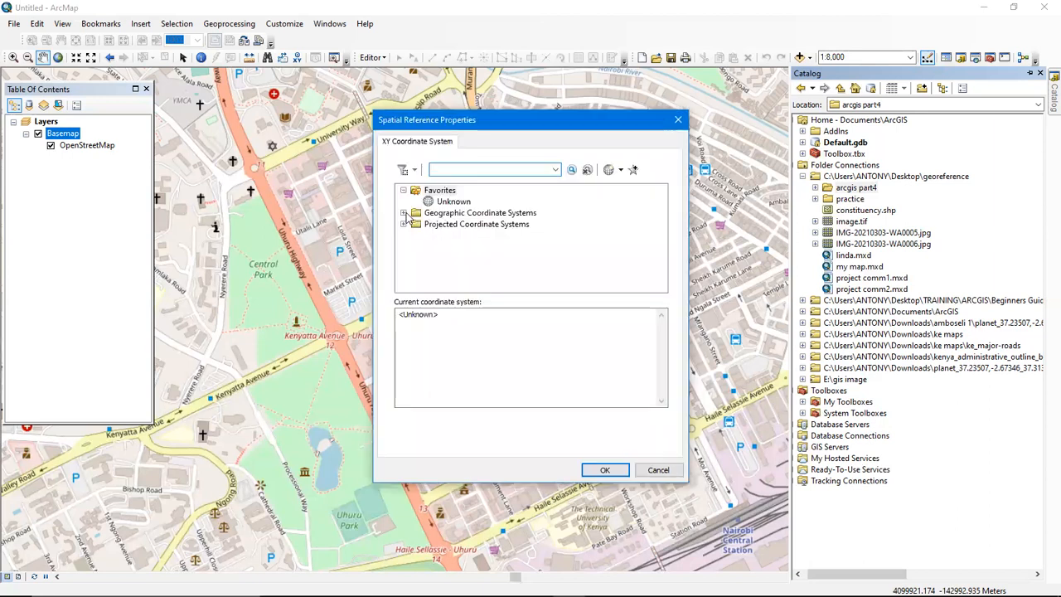
click(404, 213)
scroll(432, 257, down, 1)
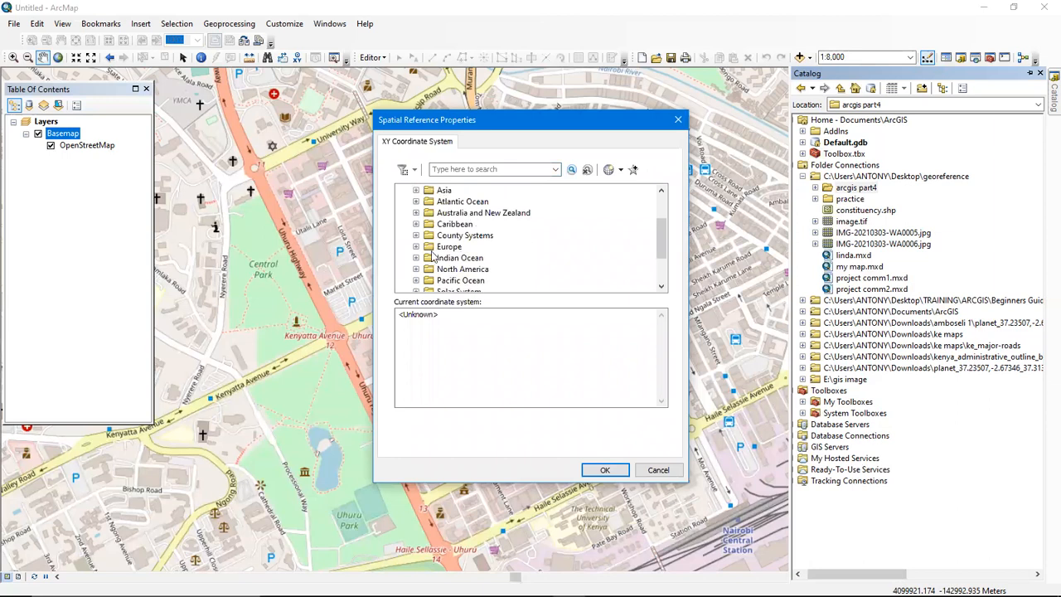
scroll(428, 259, down, 2)
click(417, 269)
scroll(515, 275, down, 3)
scroll(441, 267, down, 1)
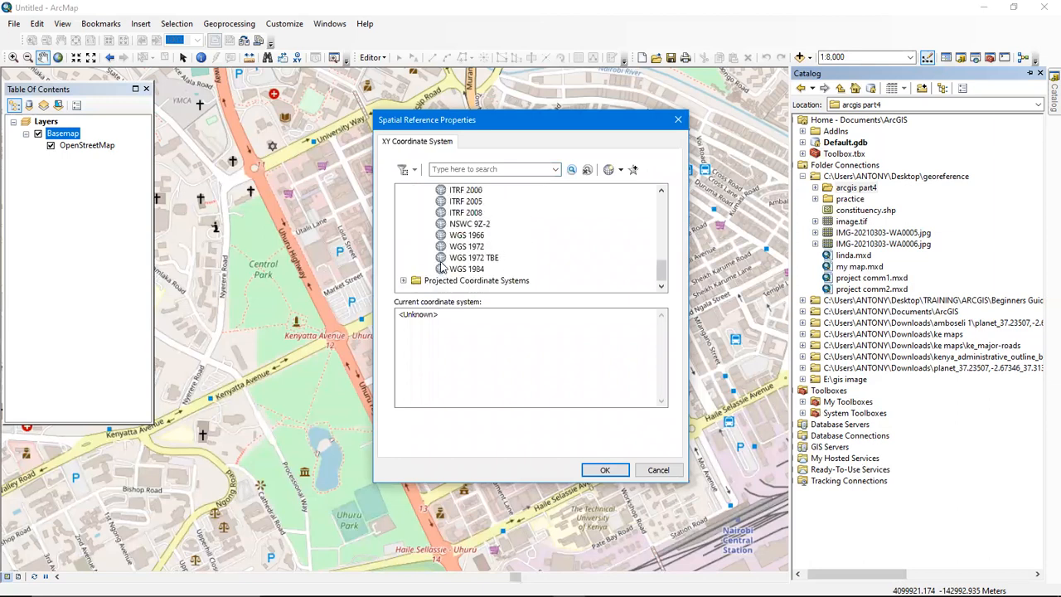
click(458, 270)
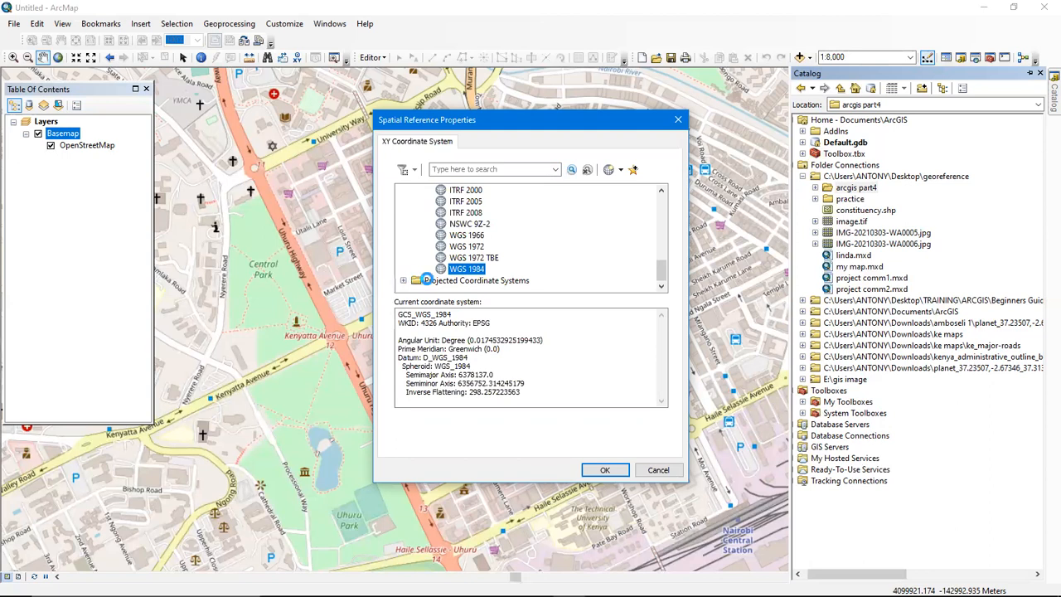
Expand the projected coordinate systems down to the Southern Hemisphere group under UTM, WGS 1984
double_click(462, 281)
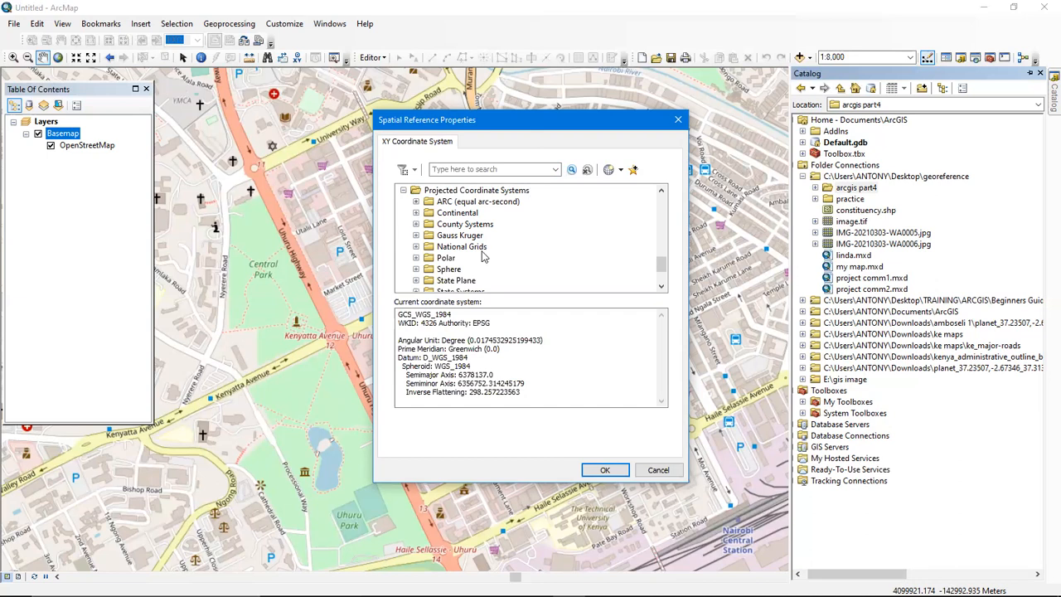
scroll(480, 257, down, 1)
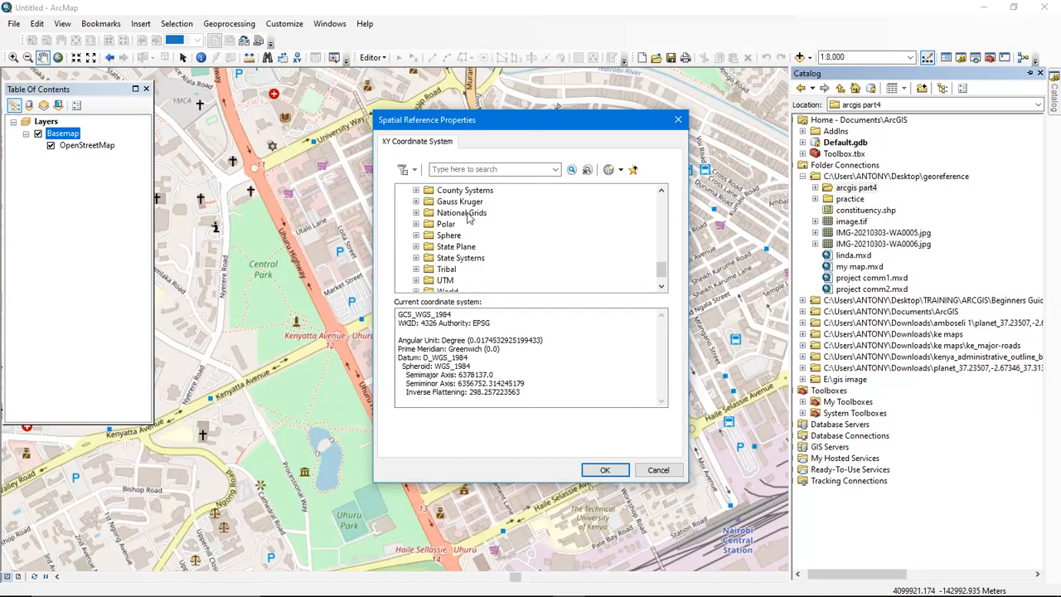
scroll(487, 202, up, 1)
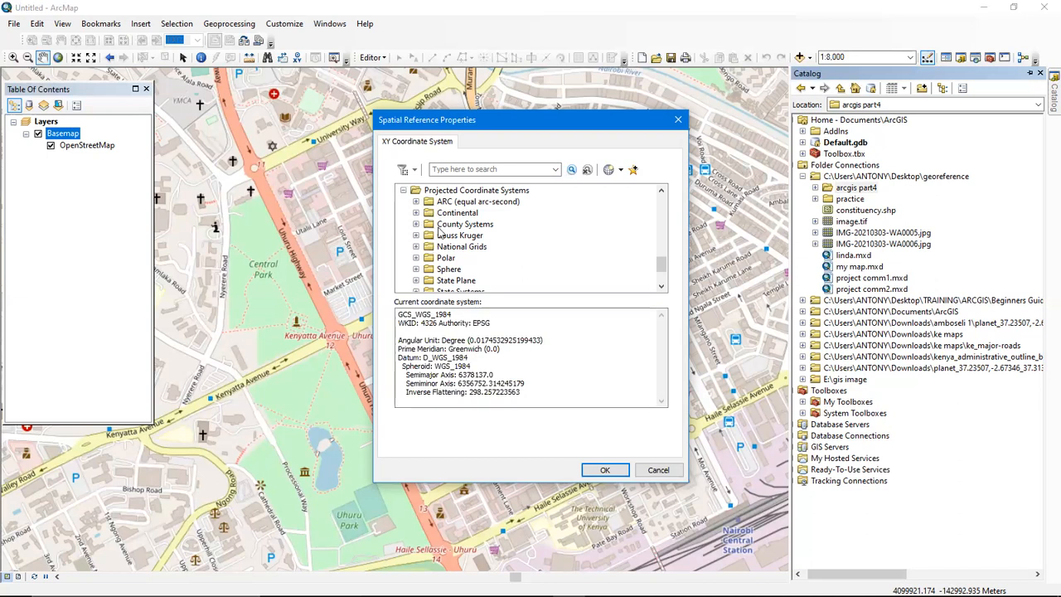
scroll(440, 258, down, 1)
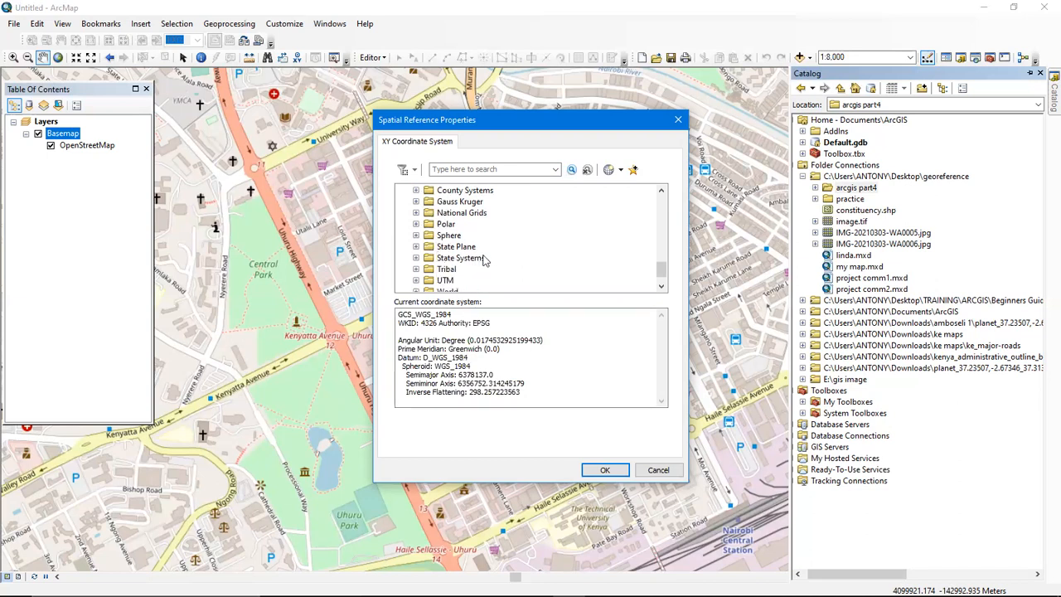
scroll(423, 261, down, 1)
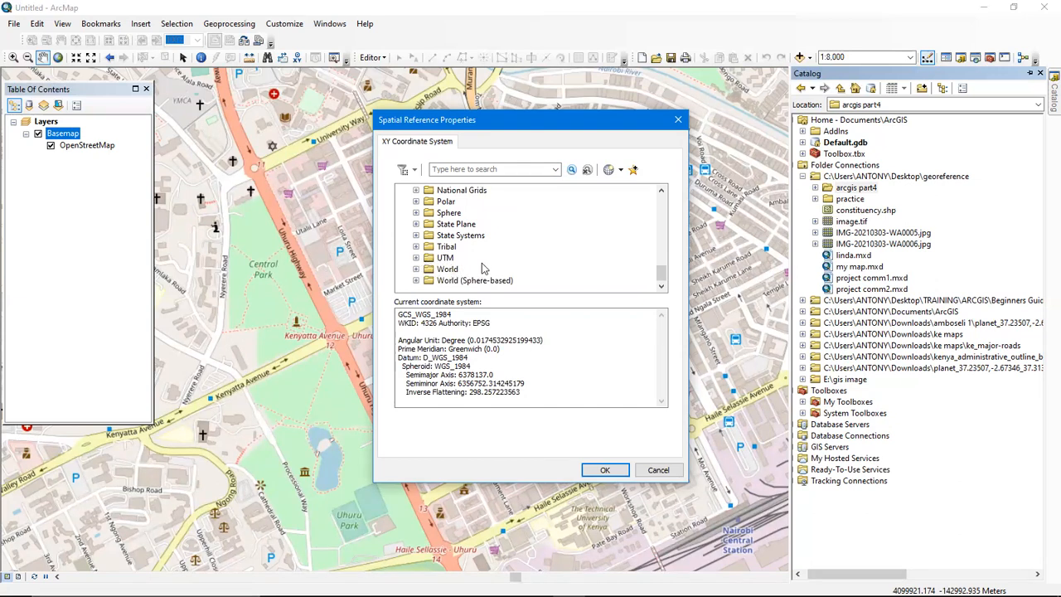
scroll(445, 261, up, 2)
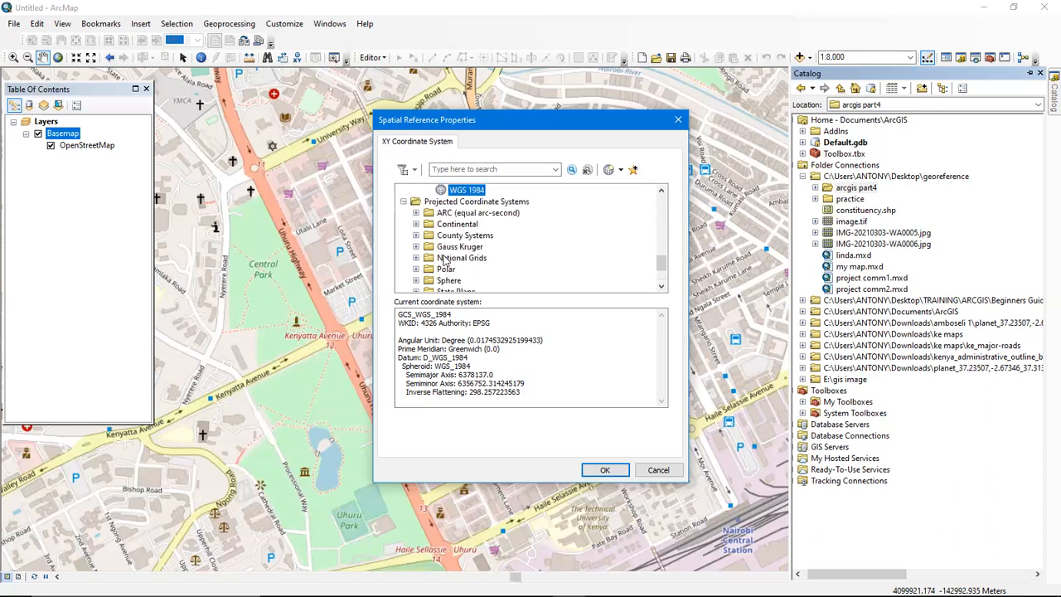
scroll(445, 261, down, 2)
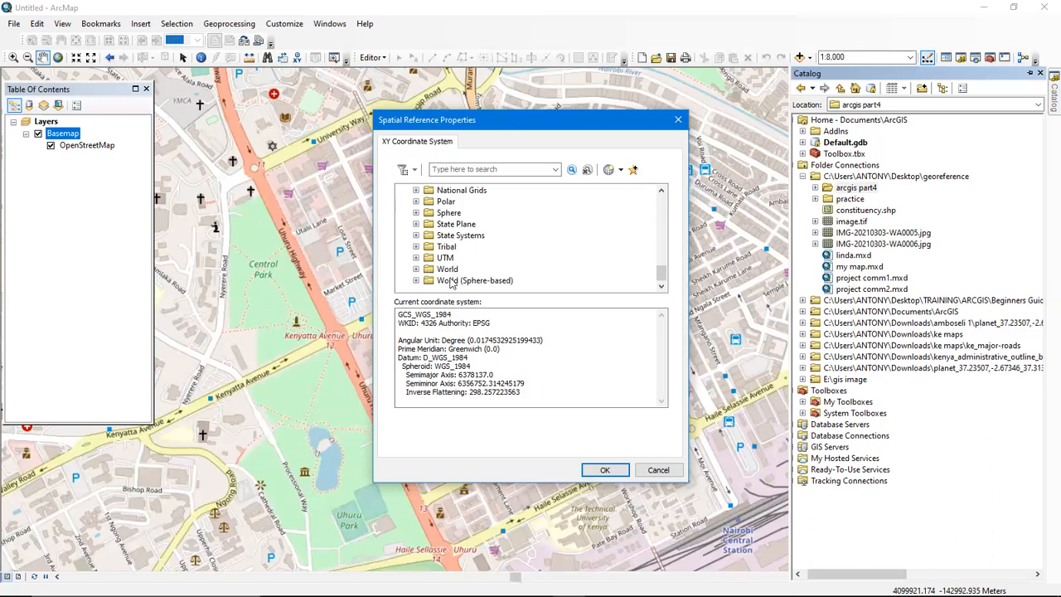
click(417, 259)
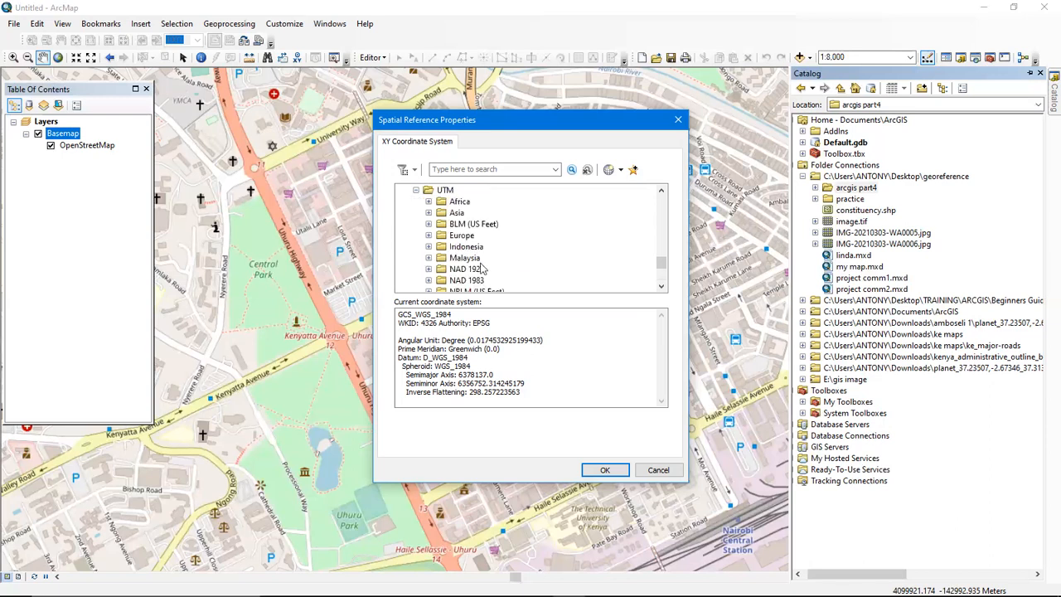
scroll(447, 266, down, 2)
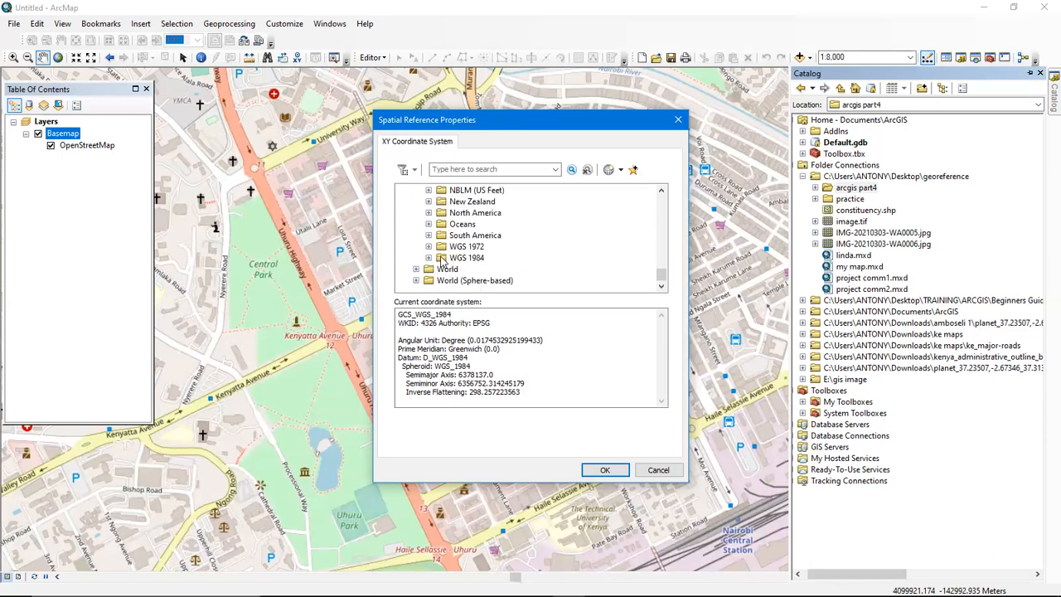
click(429, 258)
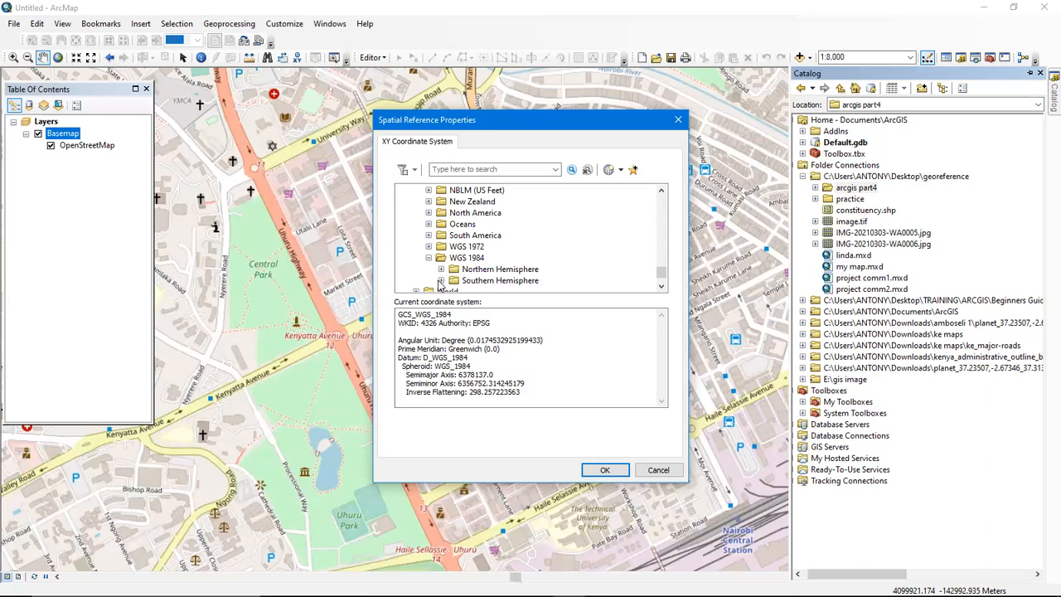
click(441, 280)
Assign WGS 1984 UTM Zone 37S as the roads shapefile's coordinate system and create the shapefile
scroll(564, 248, down, 2)
scroll(539, 253, down, 3)
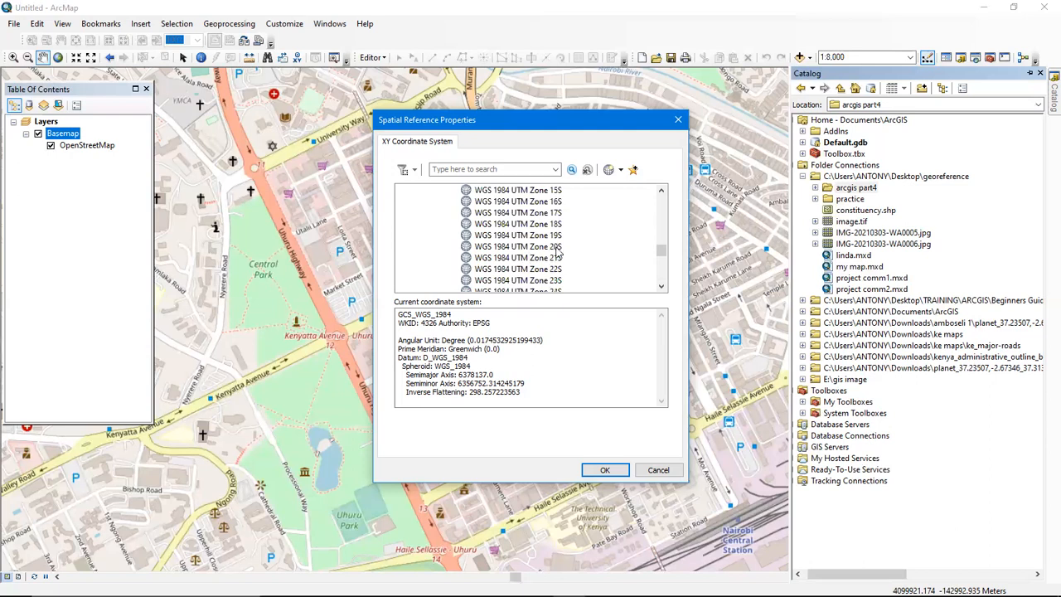
scroll(557, 267, down, 2)
scroll(557, 271, down, 4)
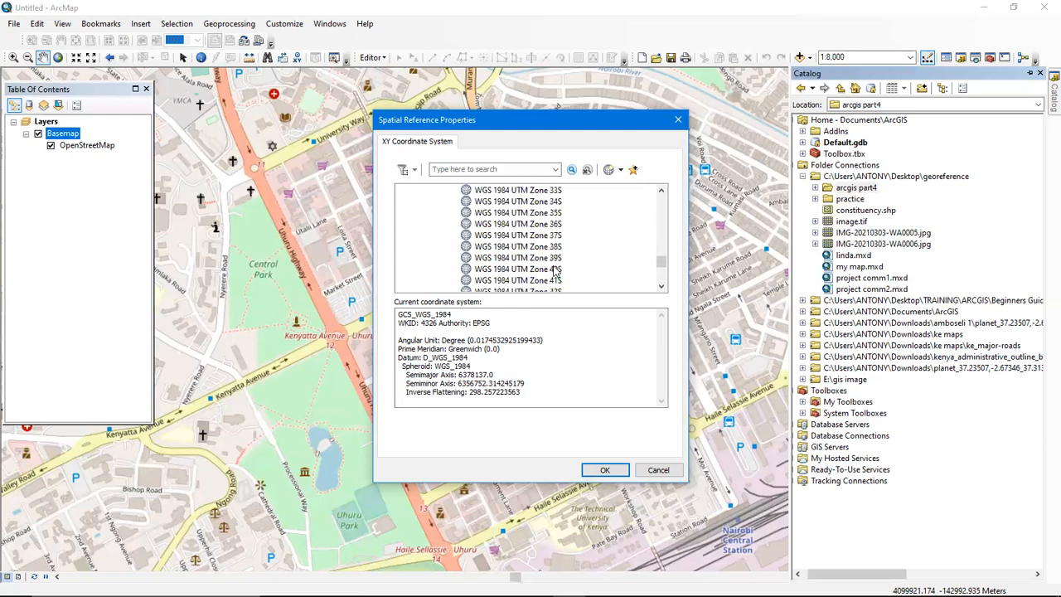
scroll(552, 265, down, 3)
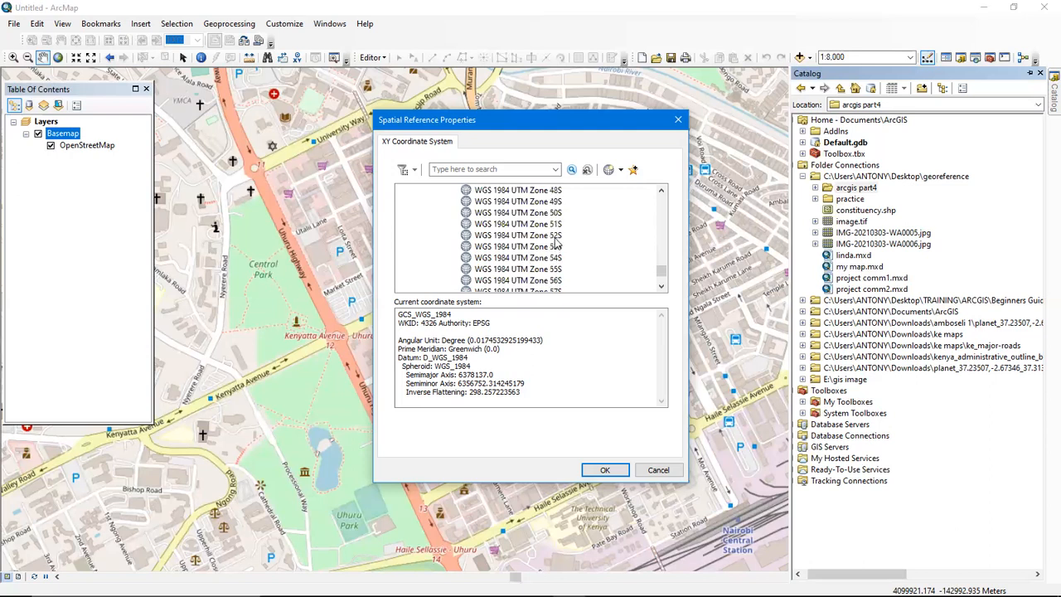
scroll(553, 257, down, 4)
scroll(554, 246, up, 2)
scroll(554, 240, up, 1)
scroll(550, 240, up, 2)
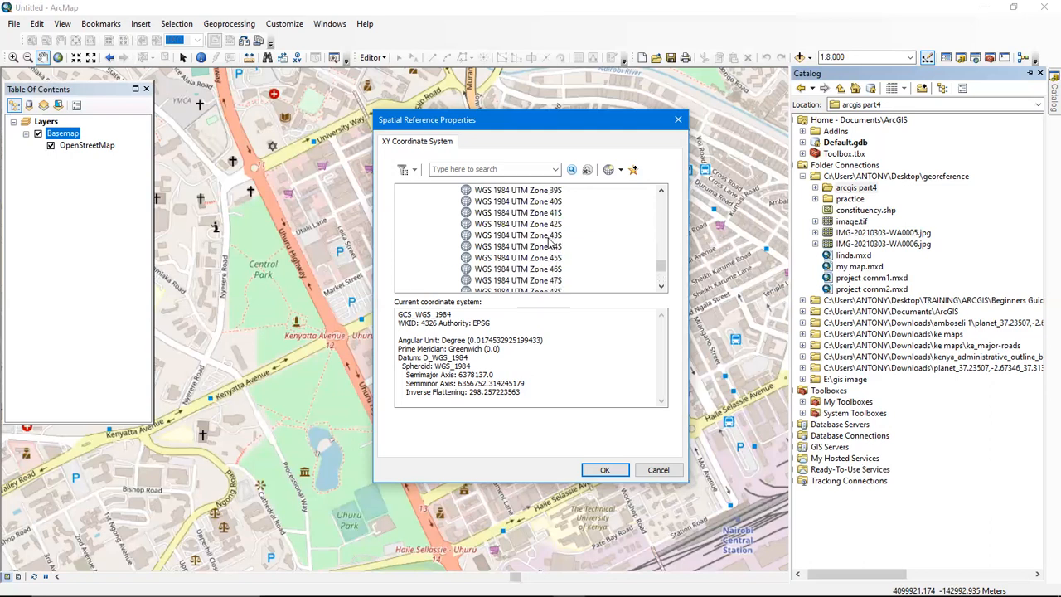
scroll(550, 232, up, 1)
click(550, 206)
click(618, 470)
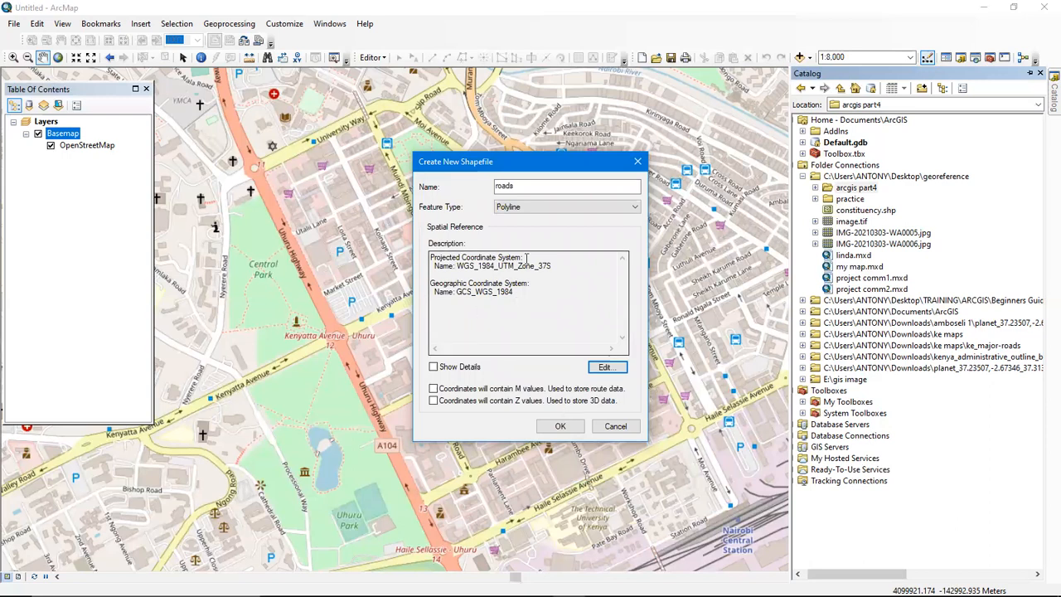
click(561, 427)
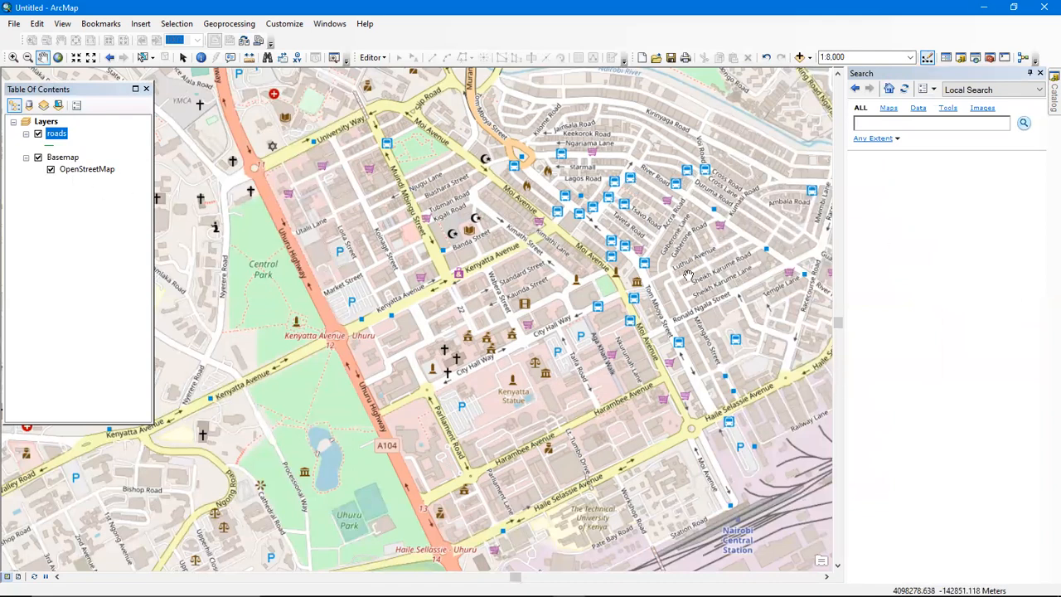
View the attribute table of the roads layer to check its fields, and close it
click(54, 134)
right_click(56, 139)
click(107, 174)
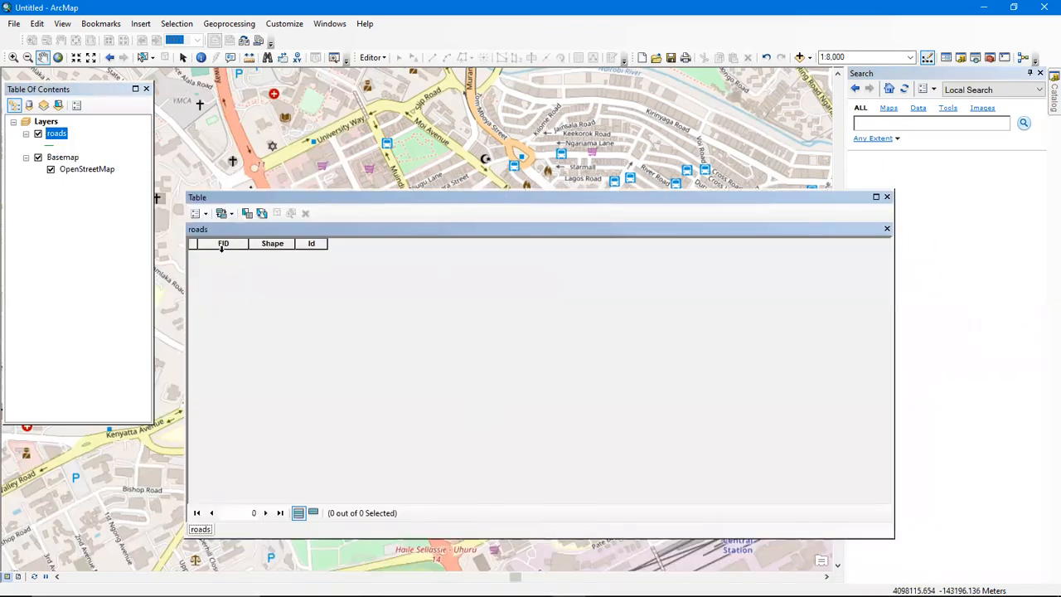
click(886, 199)
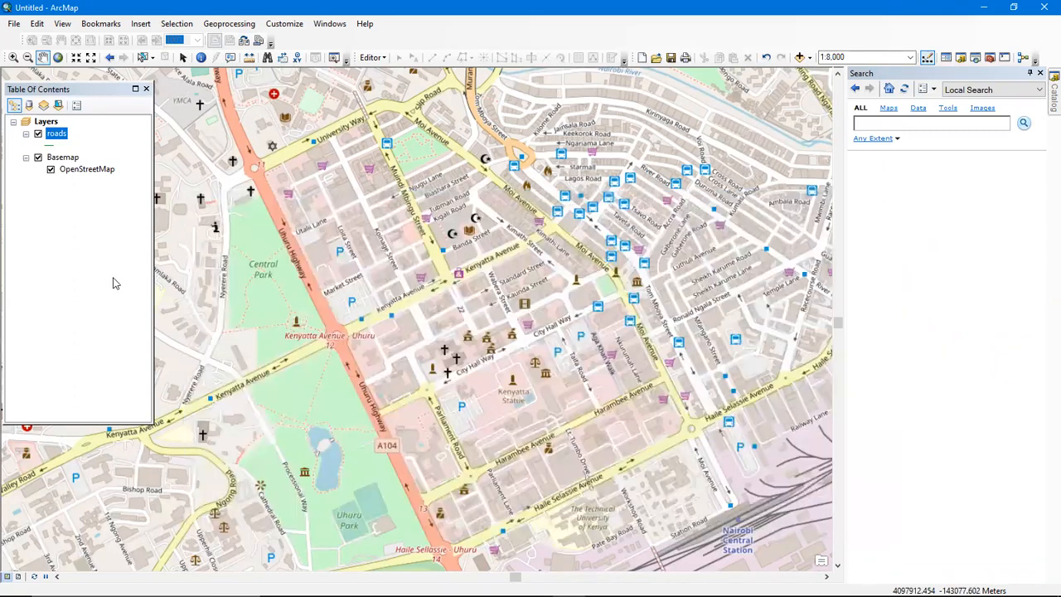
Start an edit session on the roads layer
right_click(59, 133)
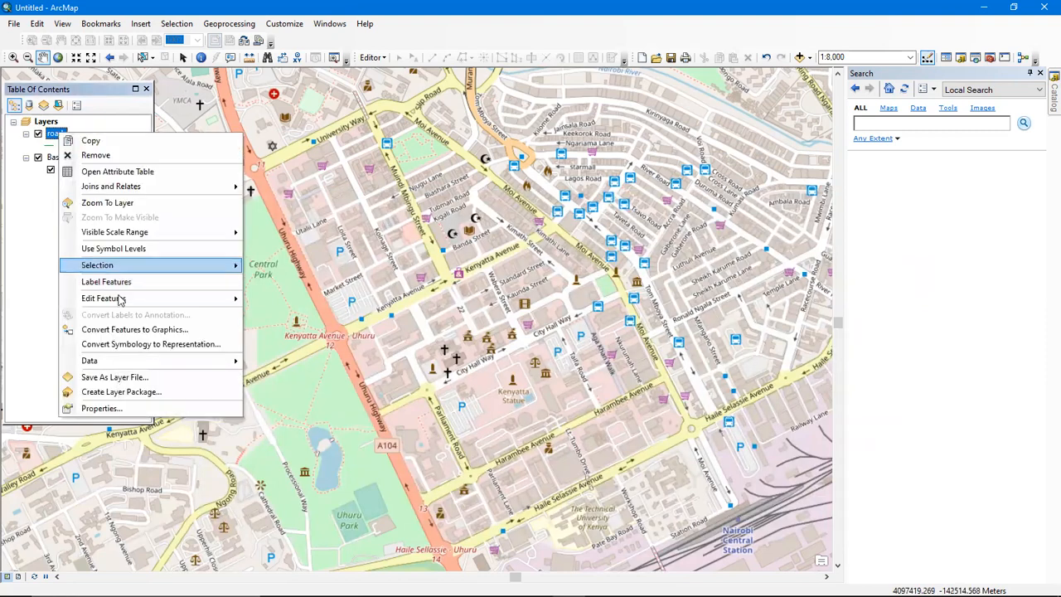
mouse_move(120, 300)
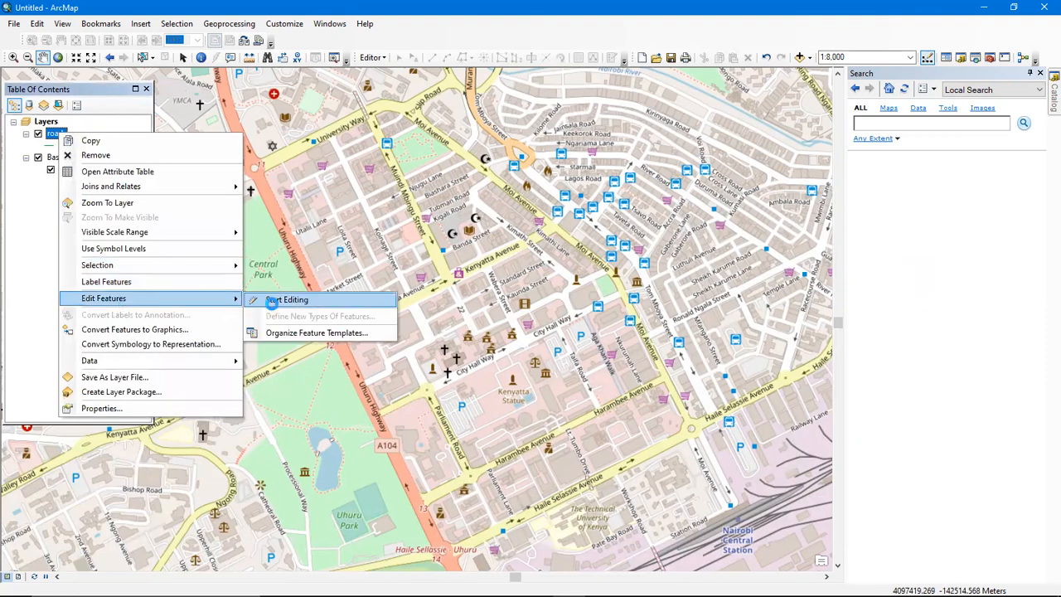
click(274, 300)
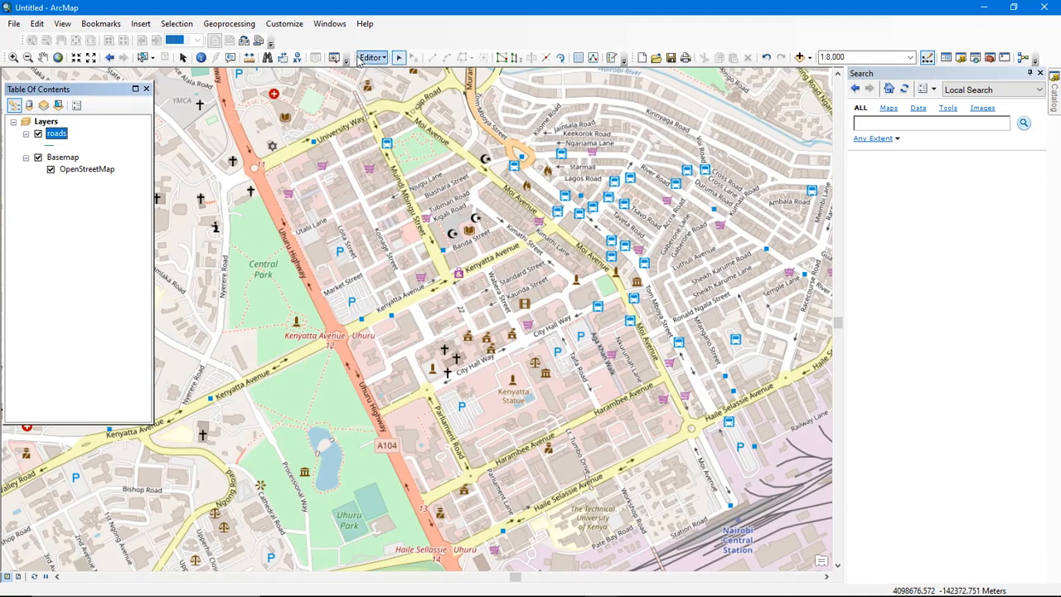
Undock the Editor toolbar and place it floating over the upper part of the map
drag(354, 58, 264, 102)
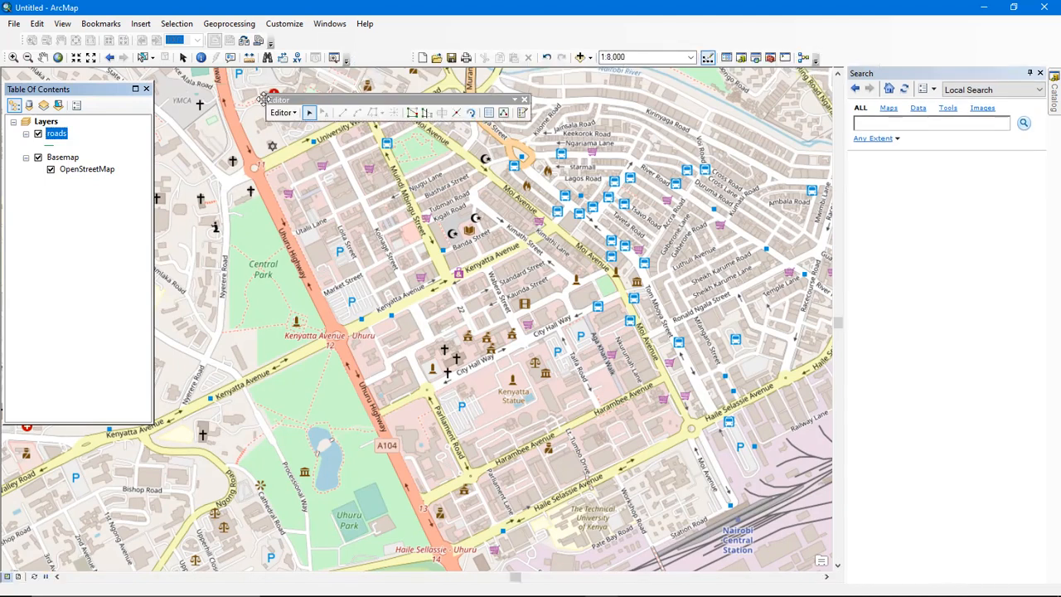
drag(349, 97, 273, 79)
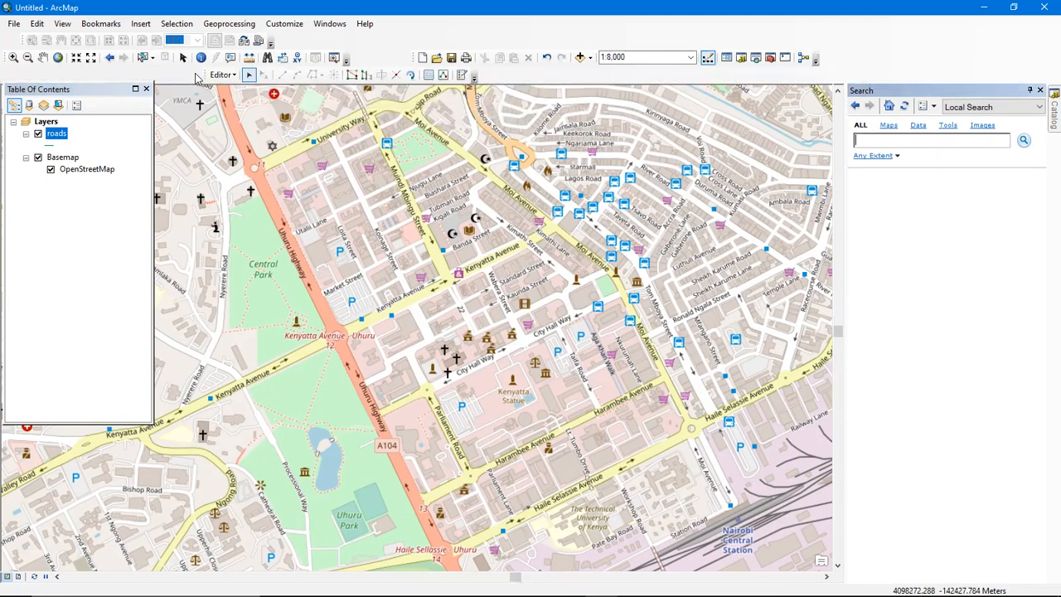
drag(204, 107, 207, 108)
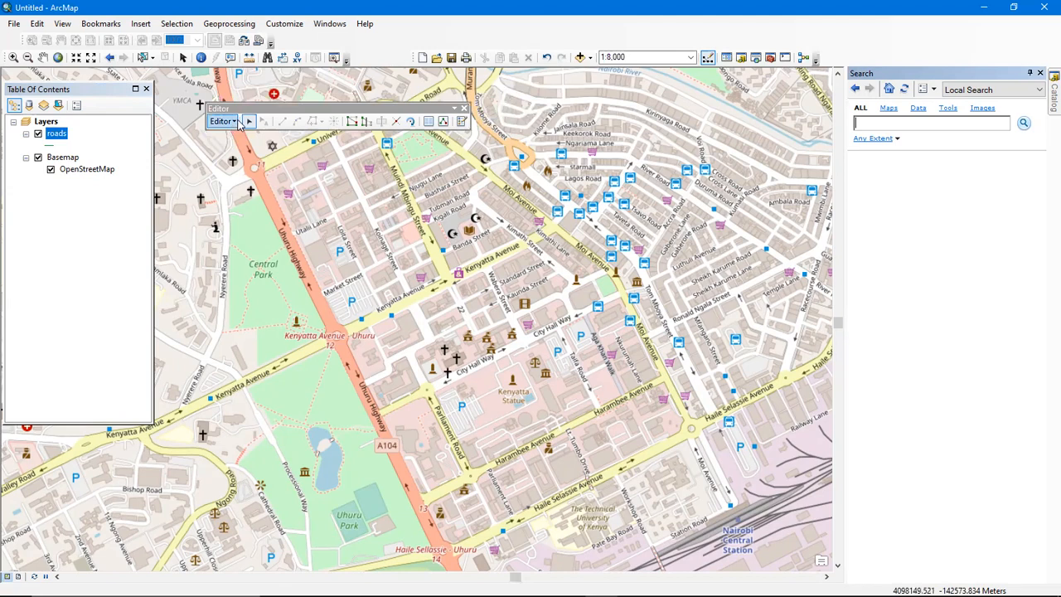
click(233, 122)
click(234, 122)
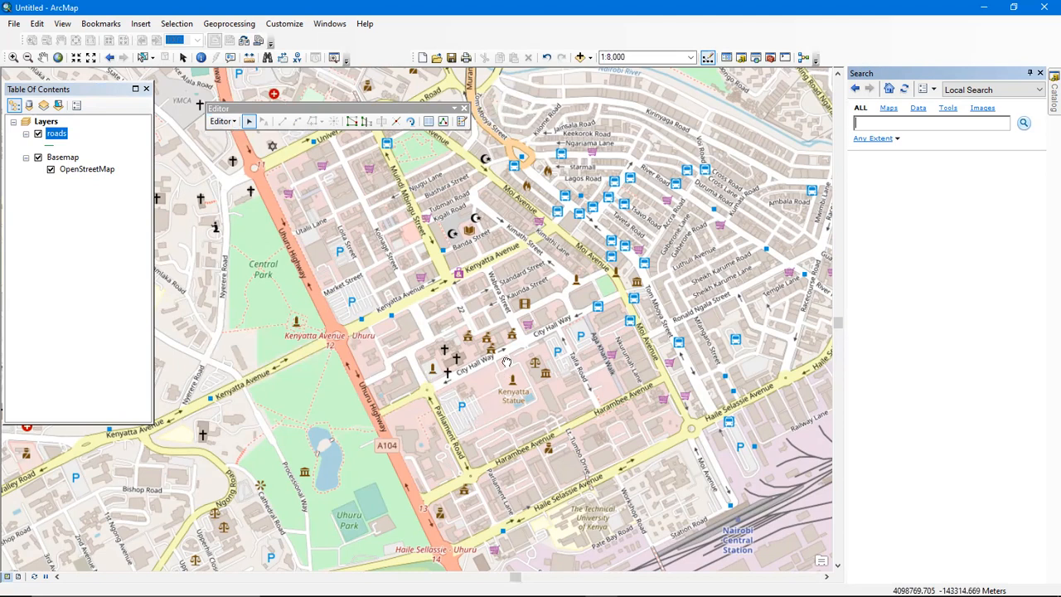
Show the Create Features window and choose the roads template with the Line construction tool
key(Down)
key(Down)
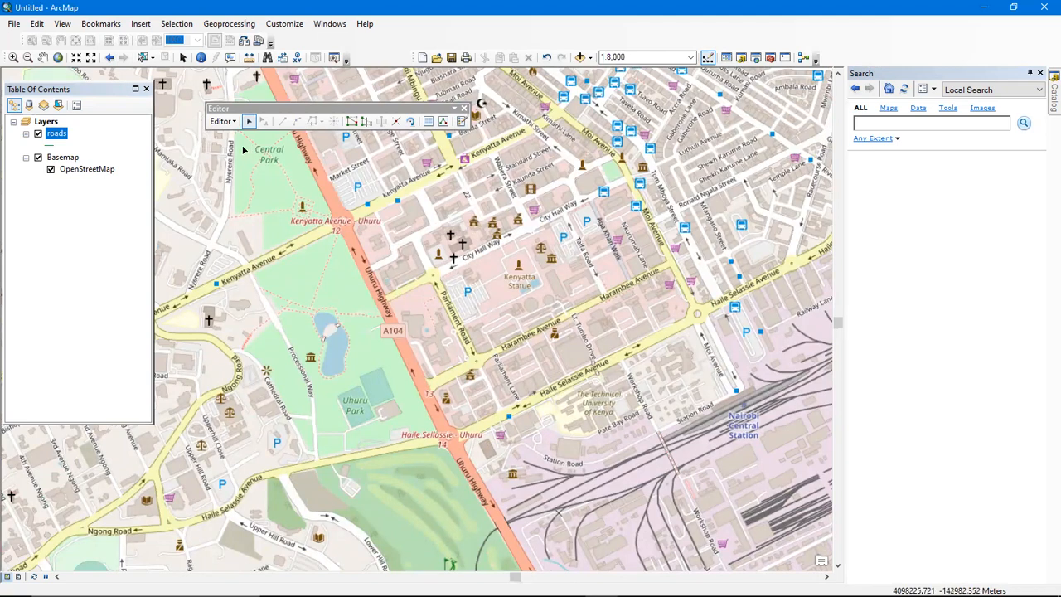
click(462, 121)
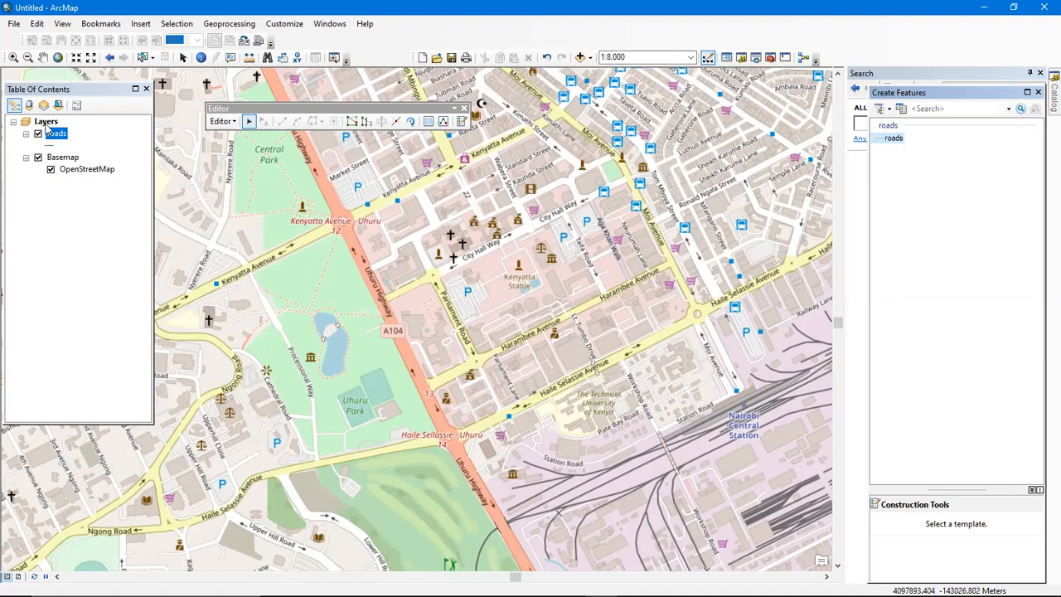
click(893, 138)
click(943, 525)
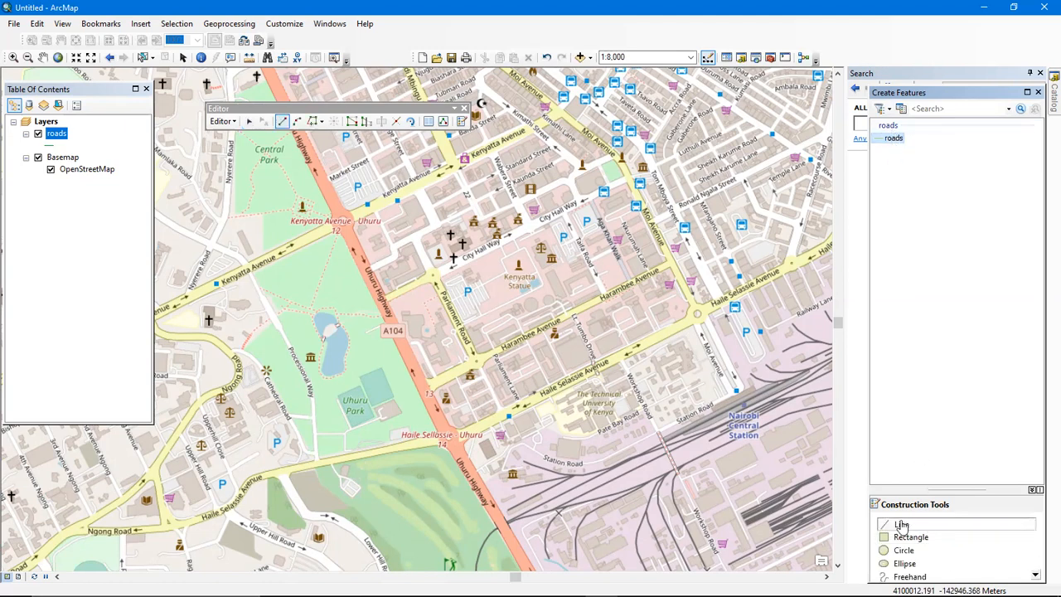
Digitize Haile Selassie Avenue from the Uhuru Highway junction to the Landhies Road roundabout as a line about 1,540 m long
click(457, 435)
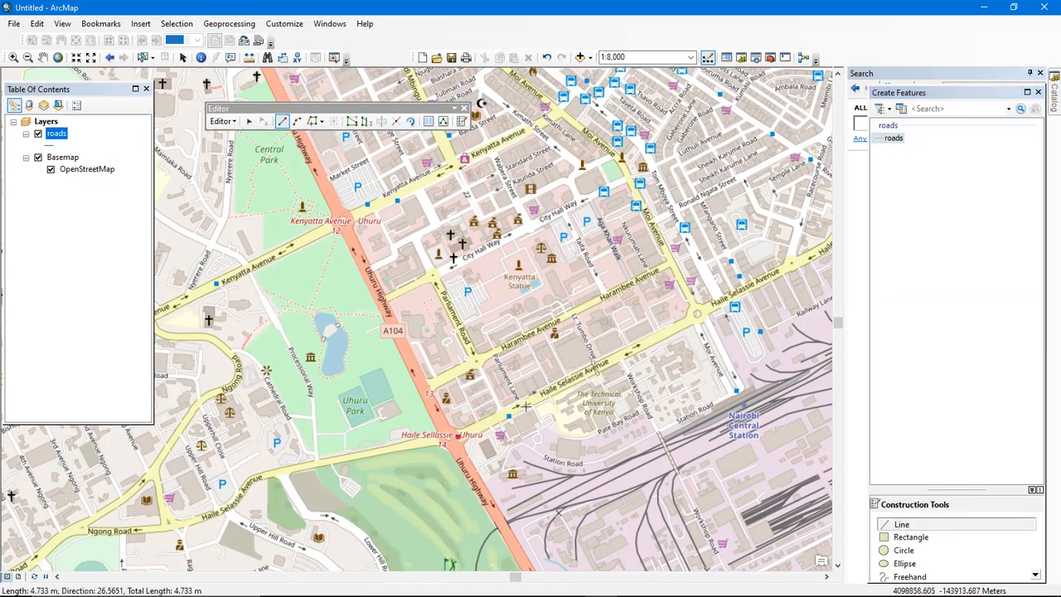
click(595, 367)
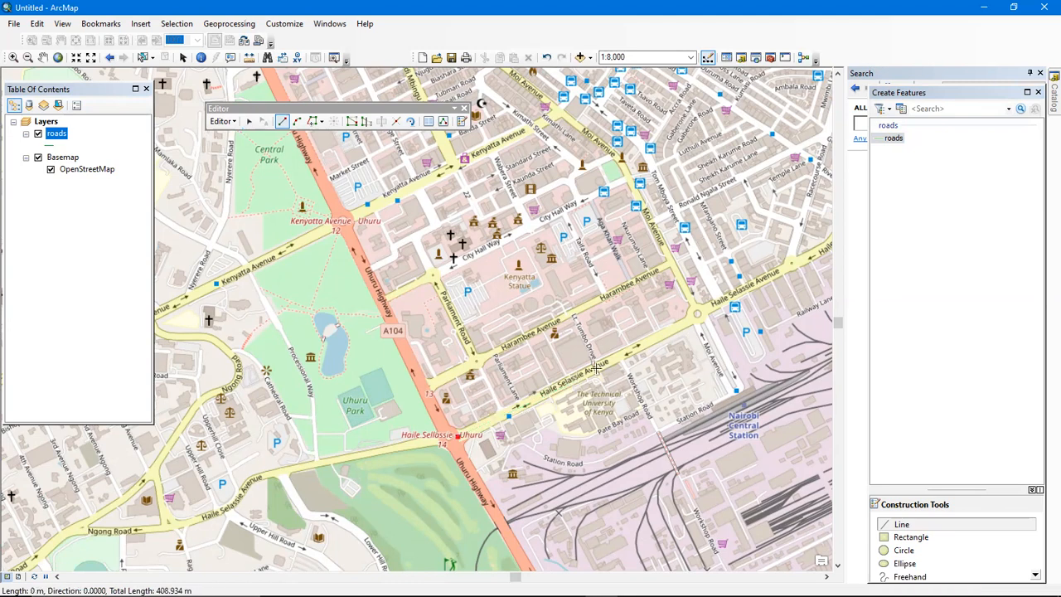
click(673, 328)
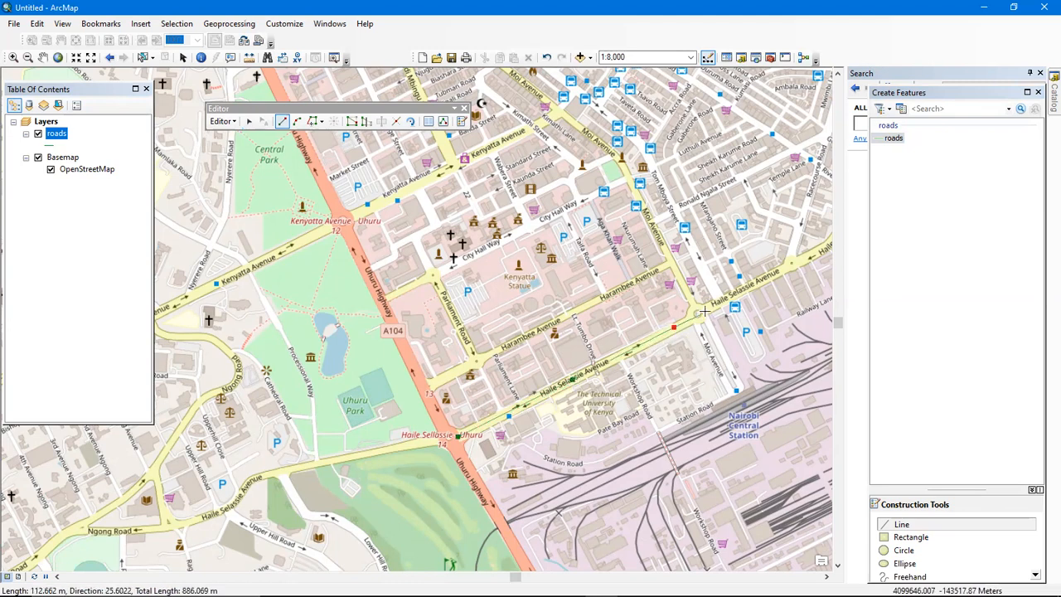
click(705, 312)
mouse_move(794, 266)
mouse_down()
mouse_move(569, 329)
mouse_move(509, 328)
mouse_up()
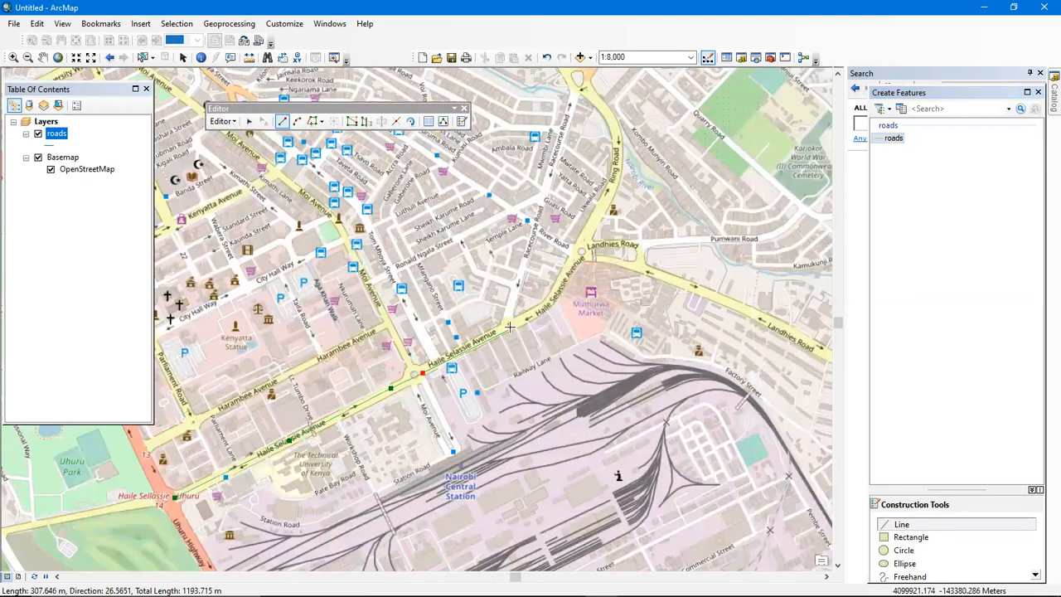
click(516, 320)
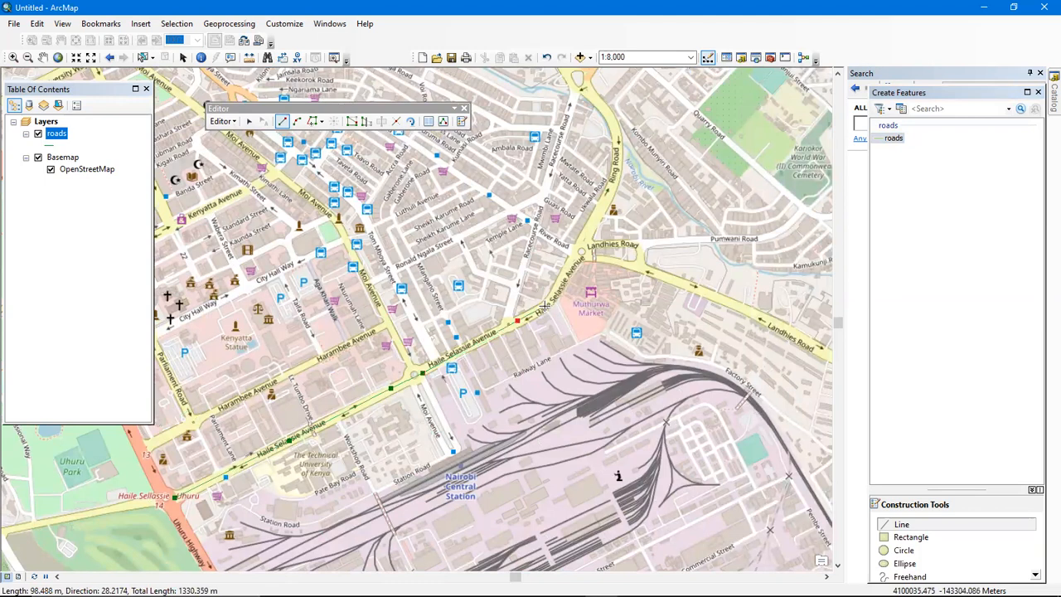
click(545, 307)
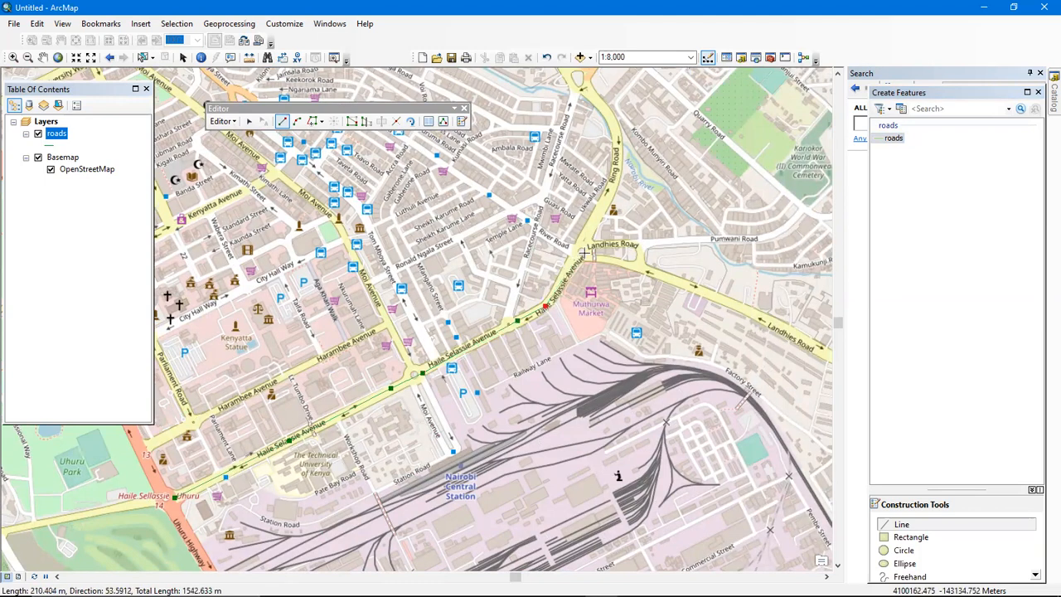
click(582, 254)
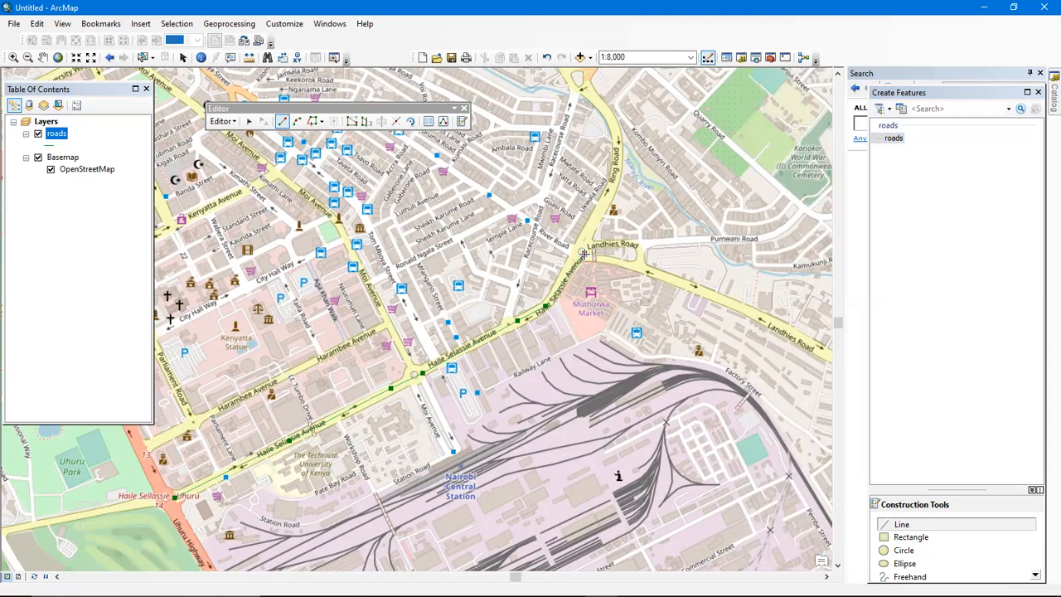
key(F2)
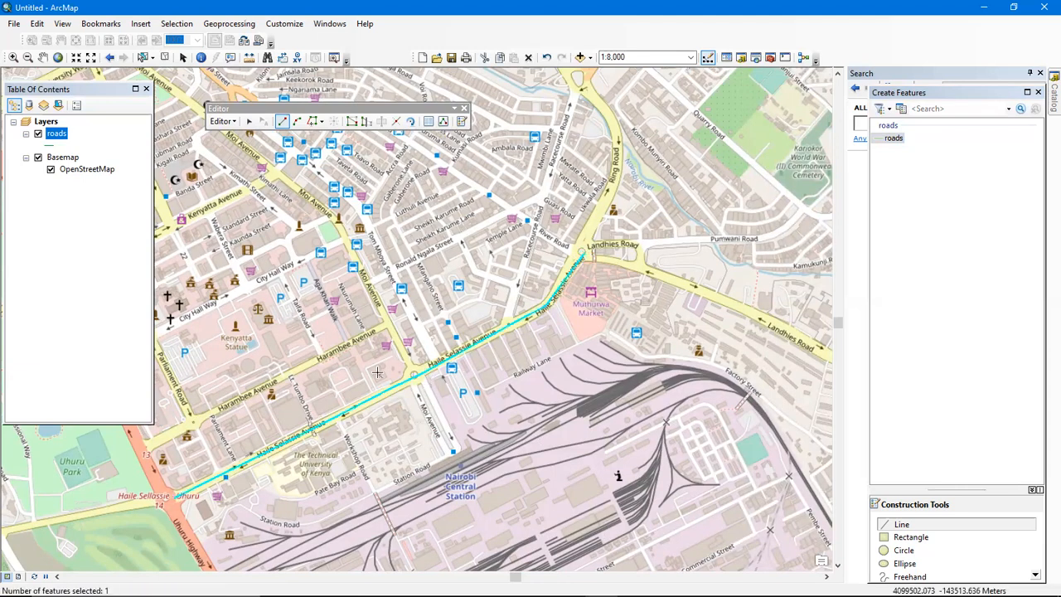
View the attribute table of the roads layer to check the record for the Haile Selassie Avenue line, and close it
right_click(54, 135)
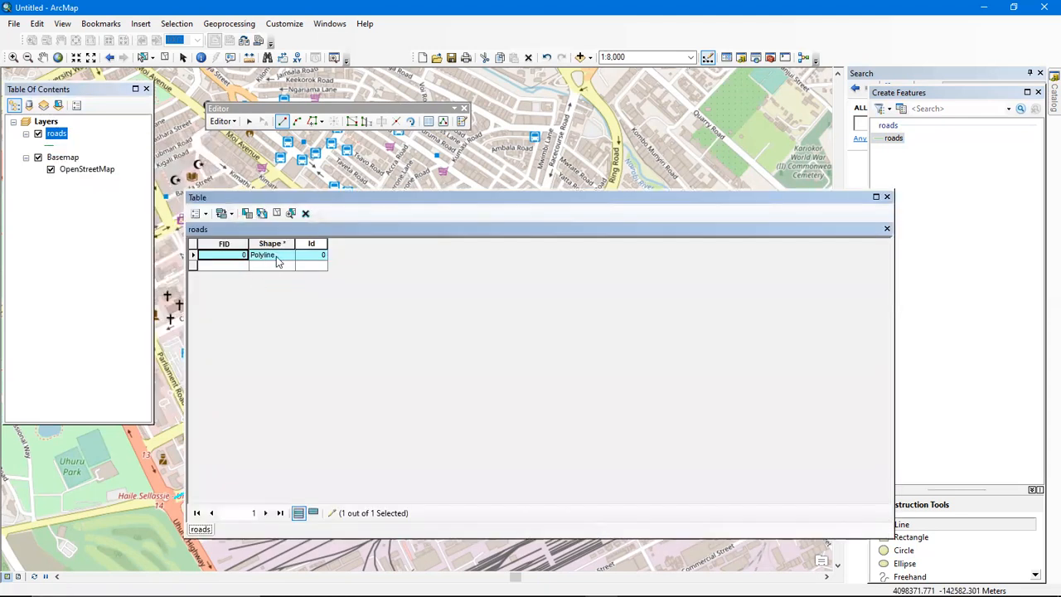
click(886, 197)
Digitize River Road from the Landhies Road roundabout to Moi Avenue as a line about 1,370 m long, starting at the Haile Selassie Avenue line's end
drag(448, 212, 581, 278)
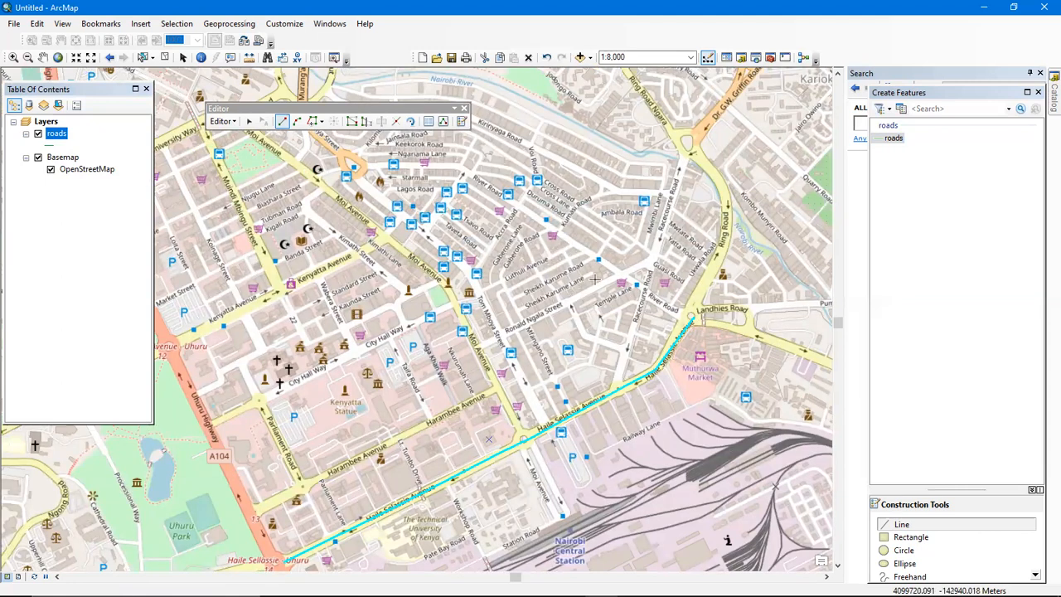
click(692, 319)
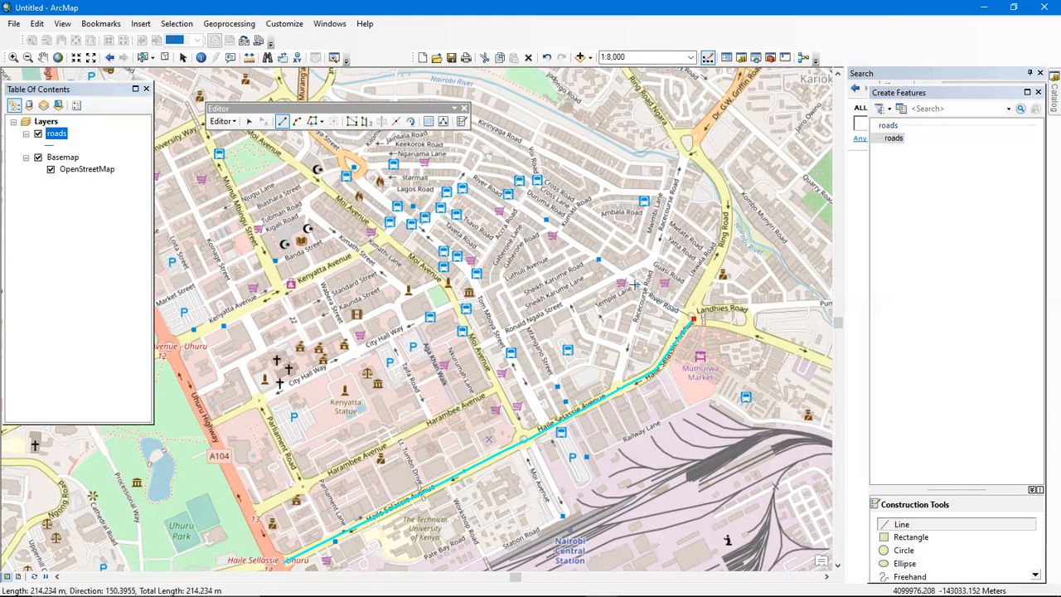
click(634, 285)
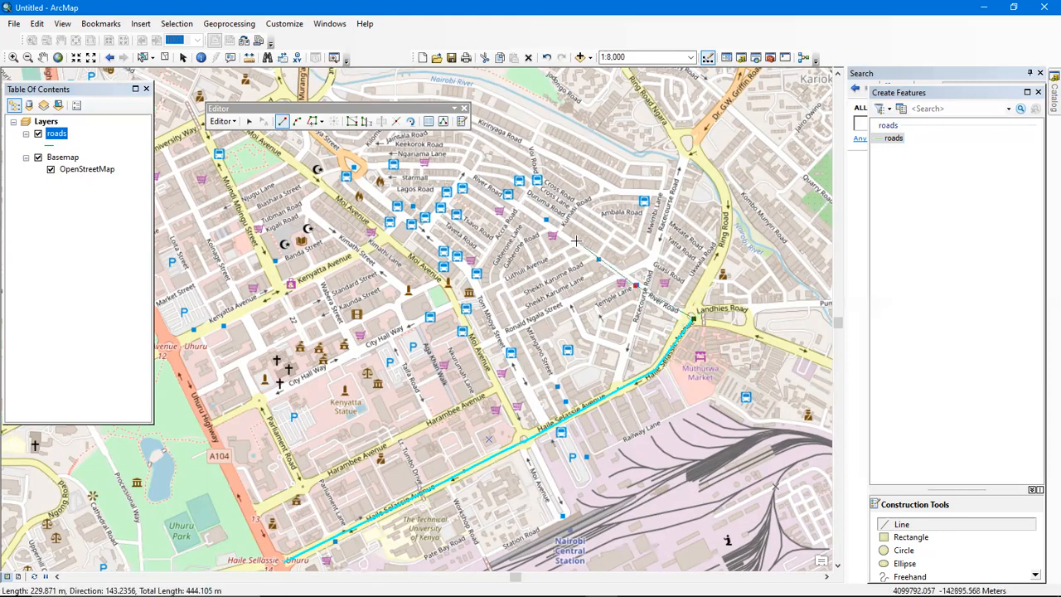
click(577, 242)
click(509, 197)
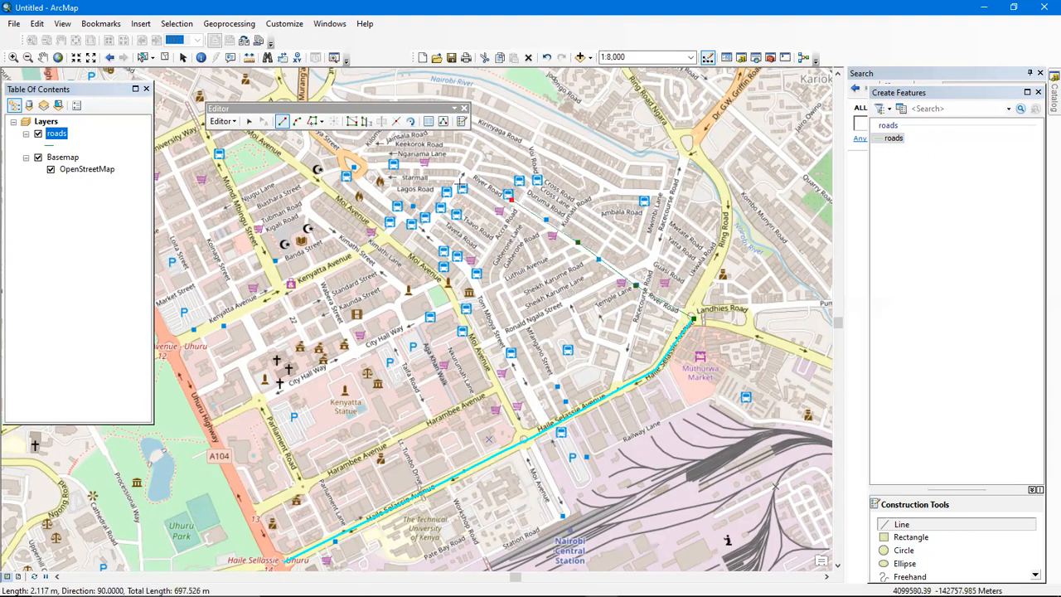
click(460, 169)
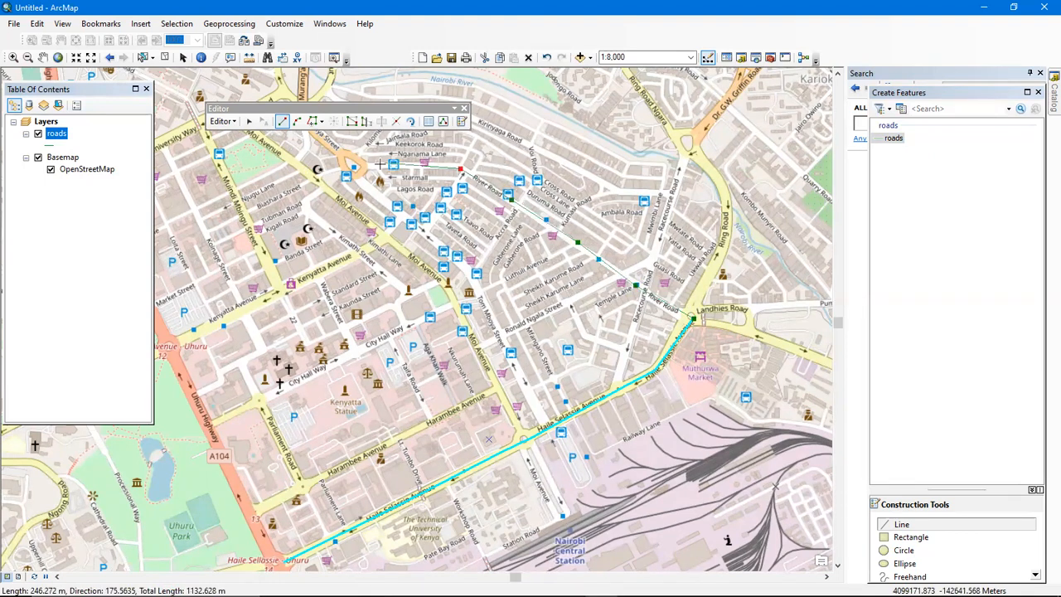
click(378, 165)
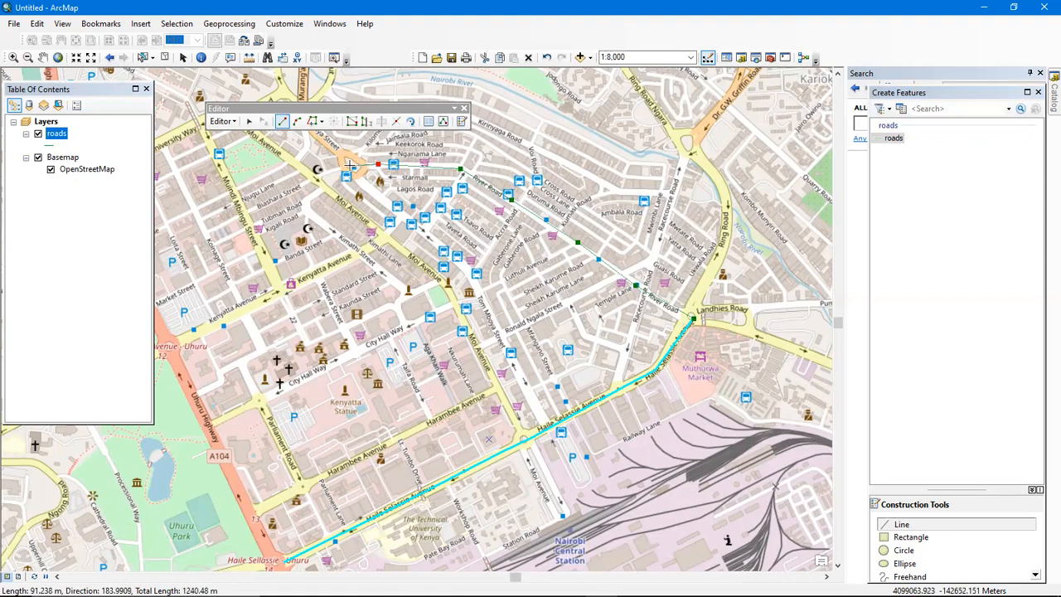
click(356, 170)
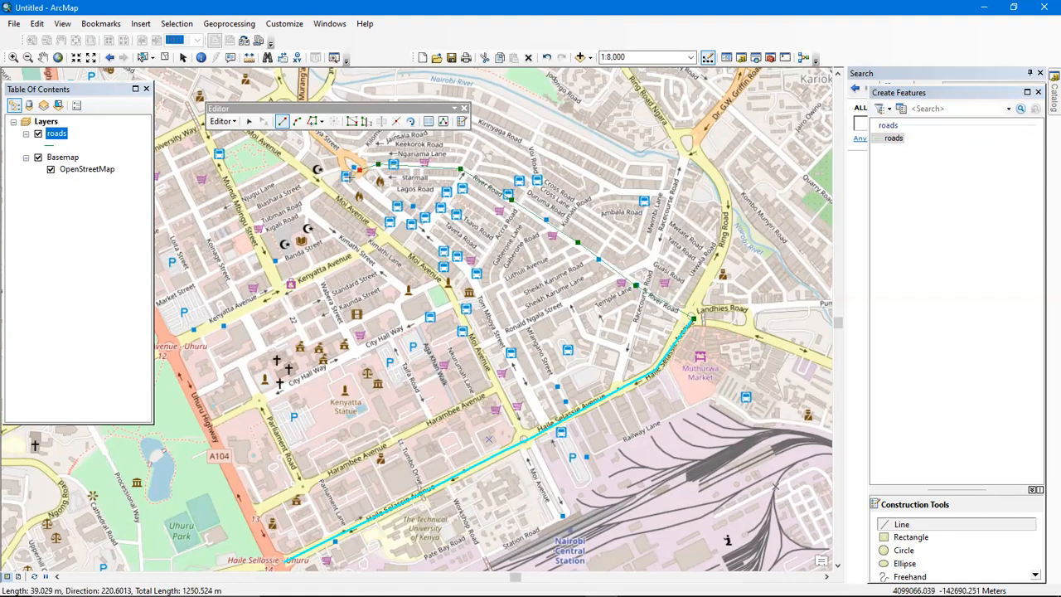
click(349, 177)
click(338, 170)
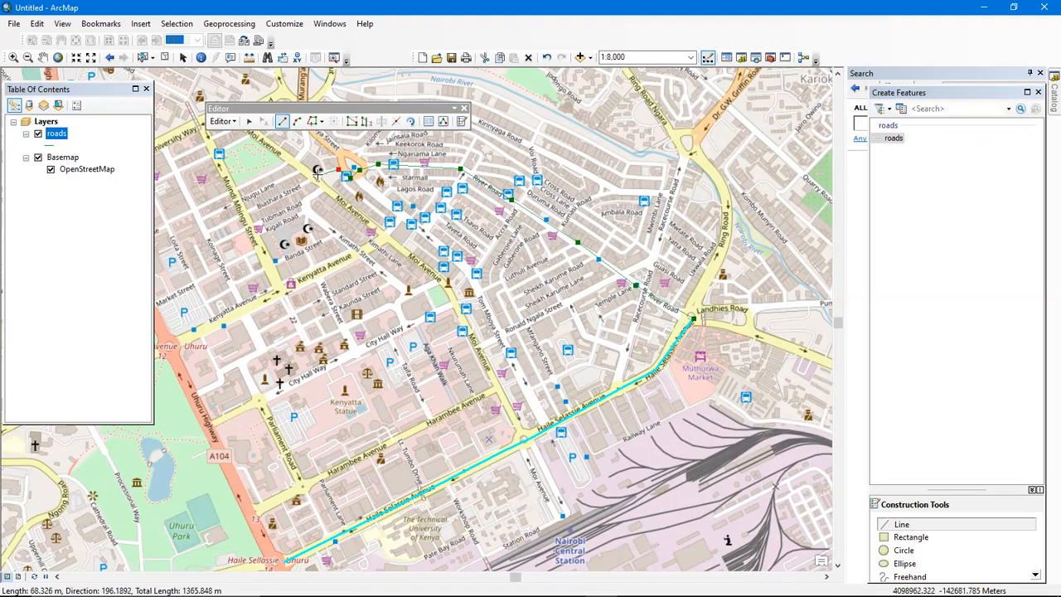
double_click(317, 171)
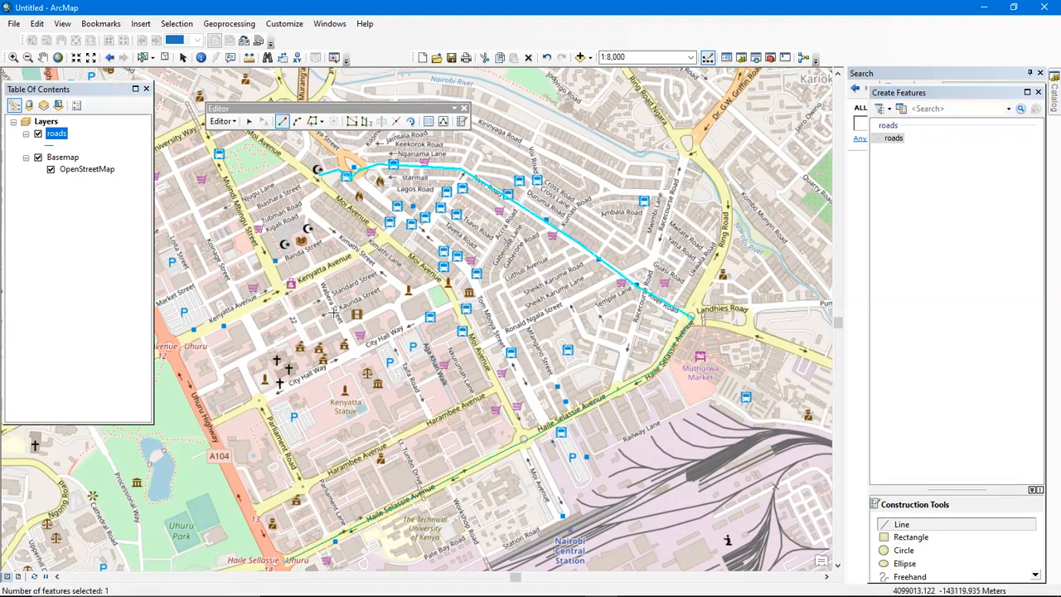
Open the roads layer's attribute table to check the record for the River Road line
drag(465, 267, 633, 224)
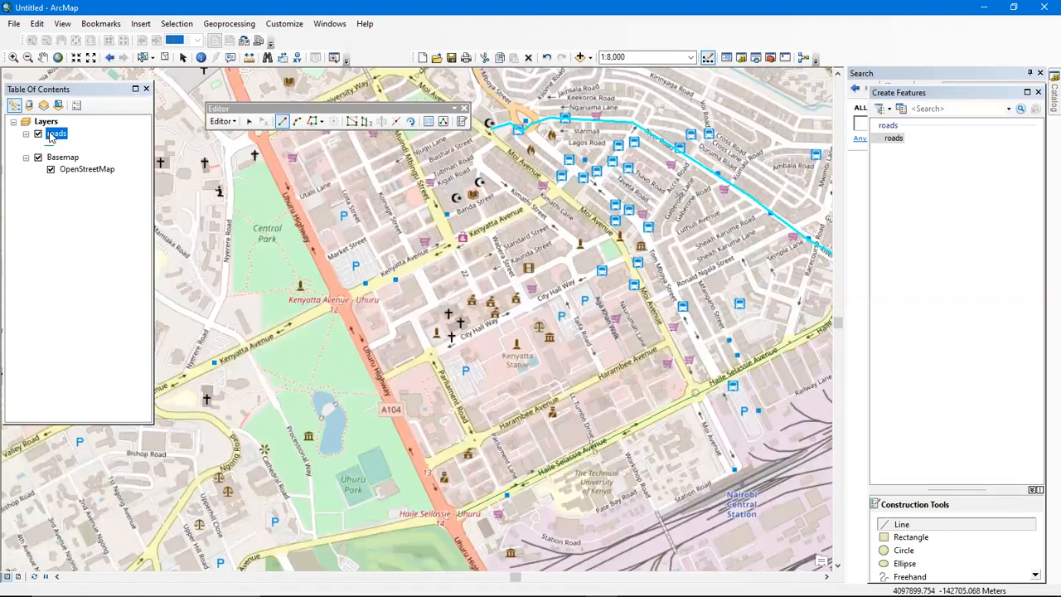
right_click(56, 133)
click(95, 171)
Digitize University Way from Uhuru Highway to the northern end of Moi Avenue as a line about 534 m long
drag(406, 290, 418, 368)
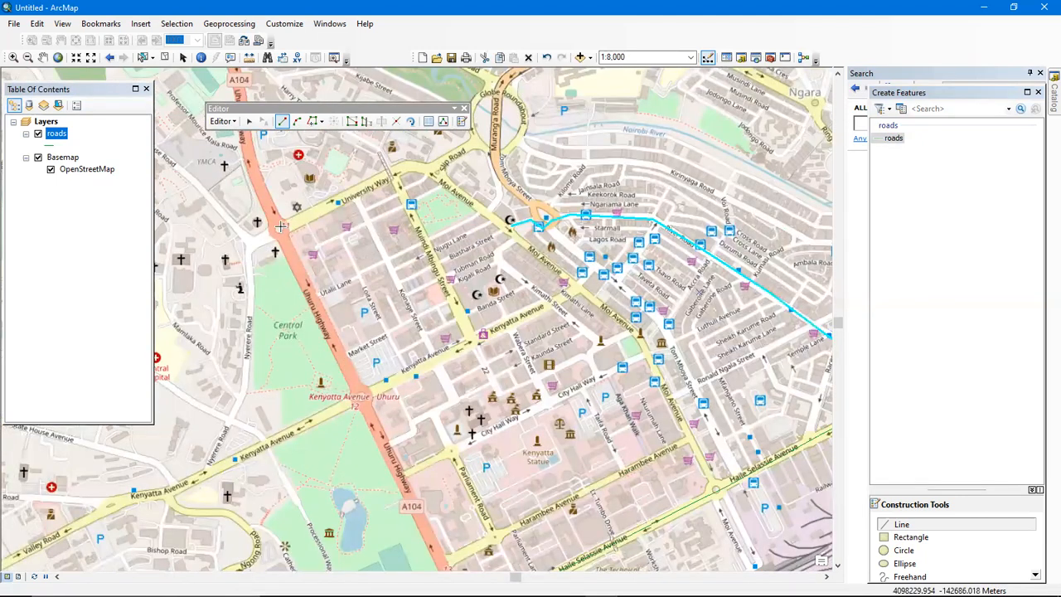
click(281, 225)
click(357, 192)
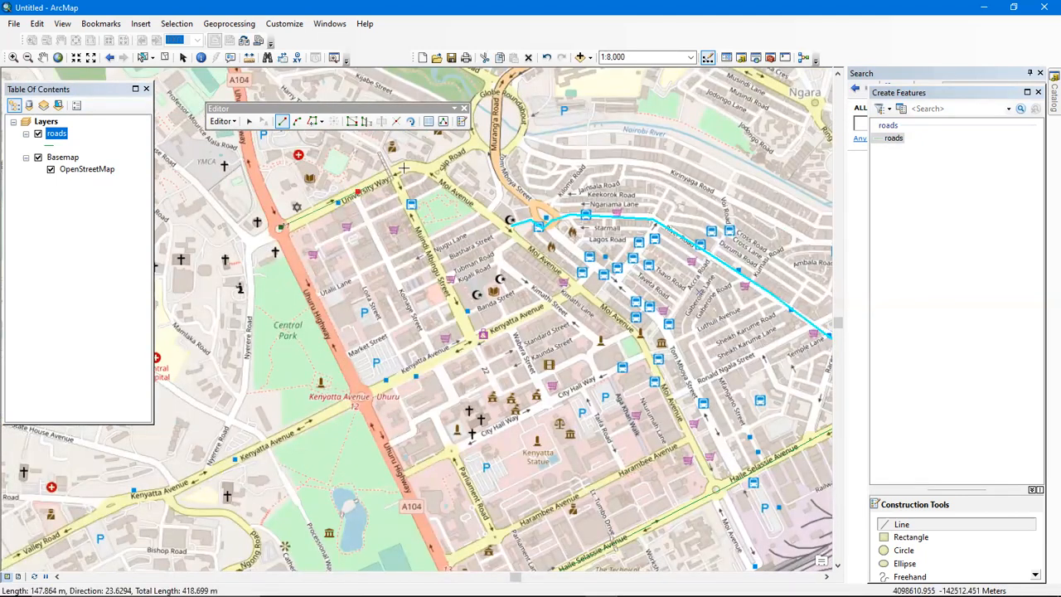
click(409, 167)
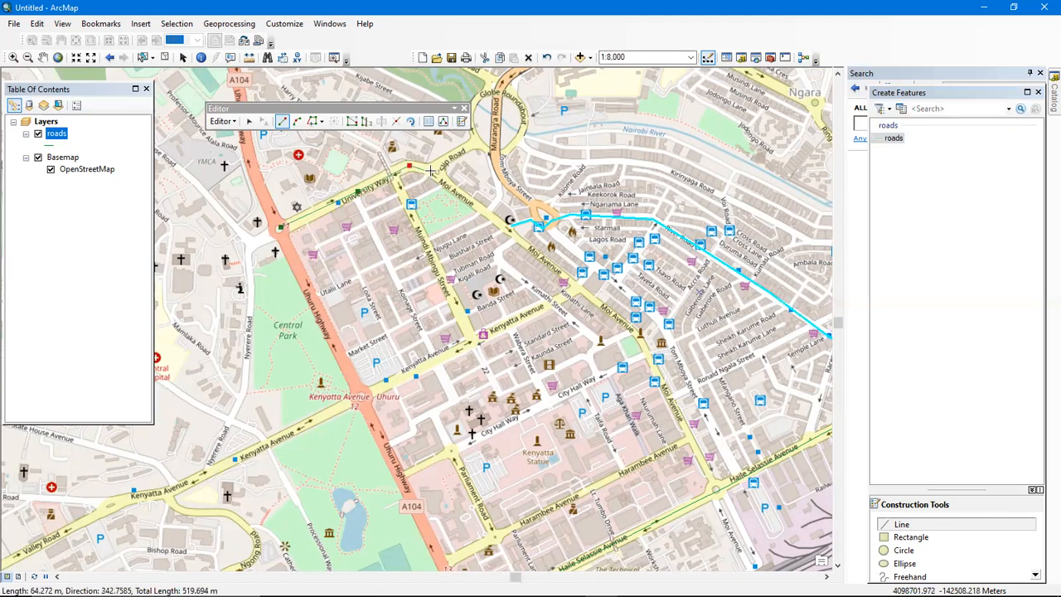
click(431, 170)
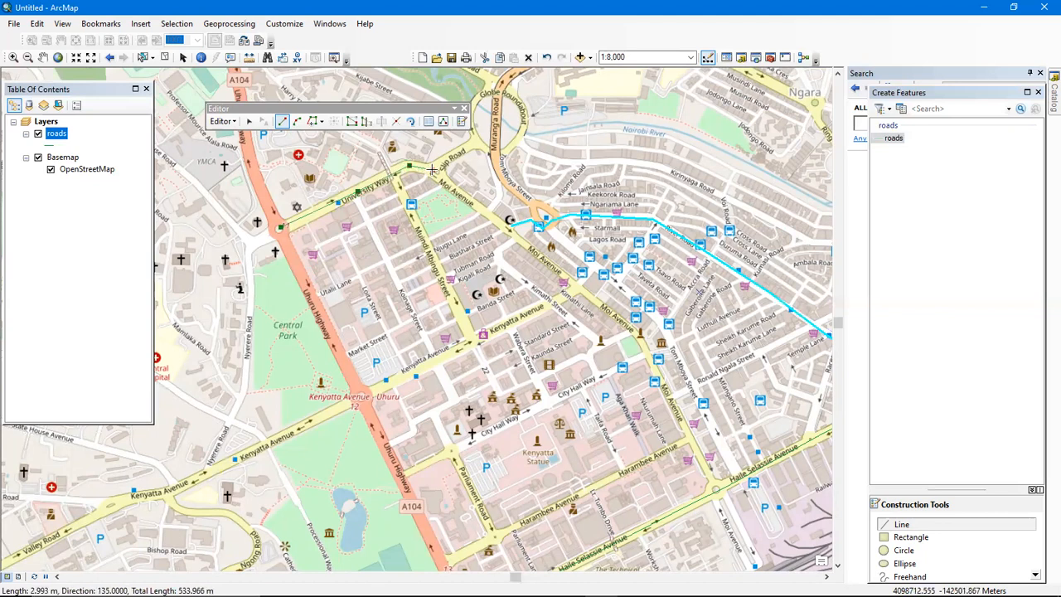
double_click(432, 170)
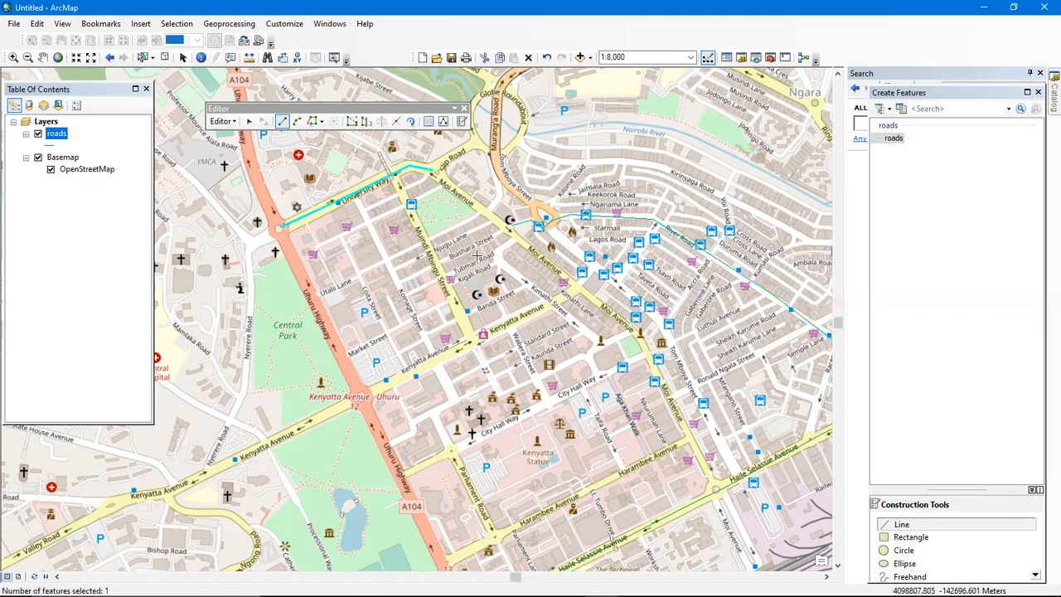
Digitize Moi Avenue from the end of the University Way line, through the River Road line's end, to the Haile Selassie Avenue line
click(432, 171)
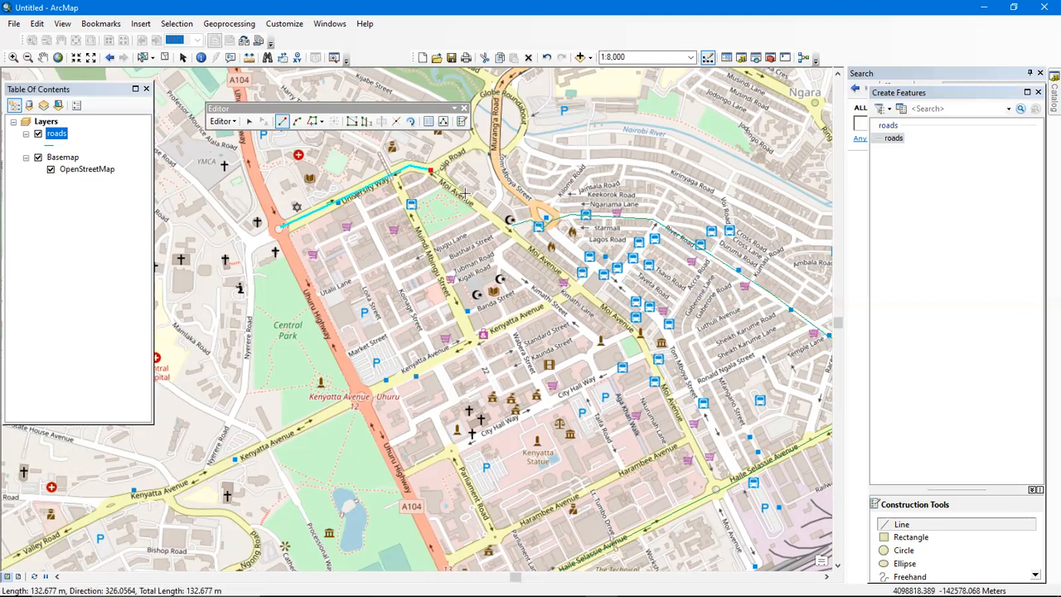
click(465, 196)
click(499, 222)
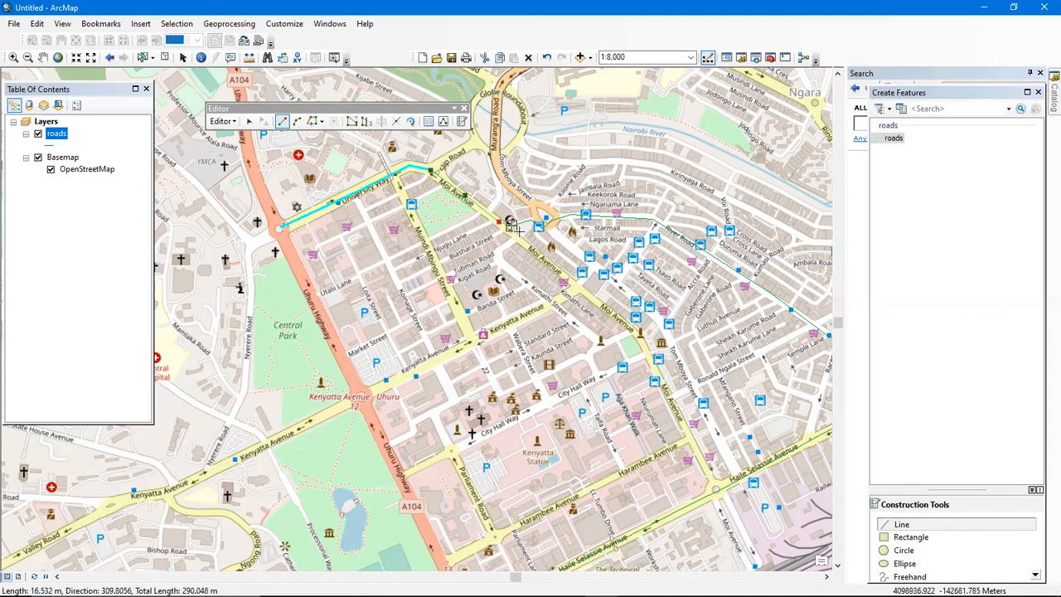
click(510, 223)
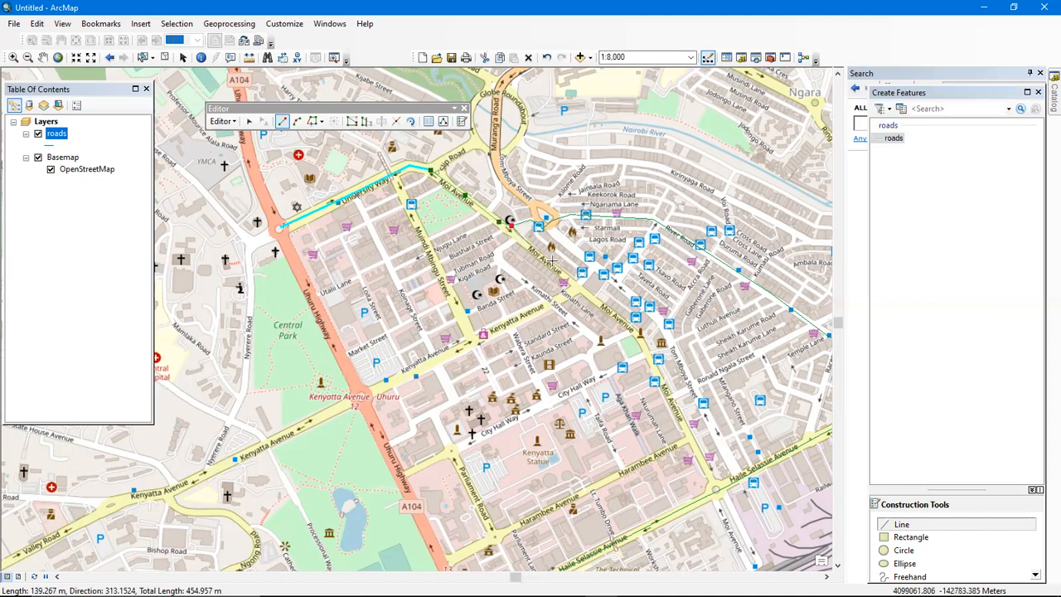
click(614, 315)
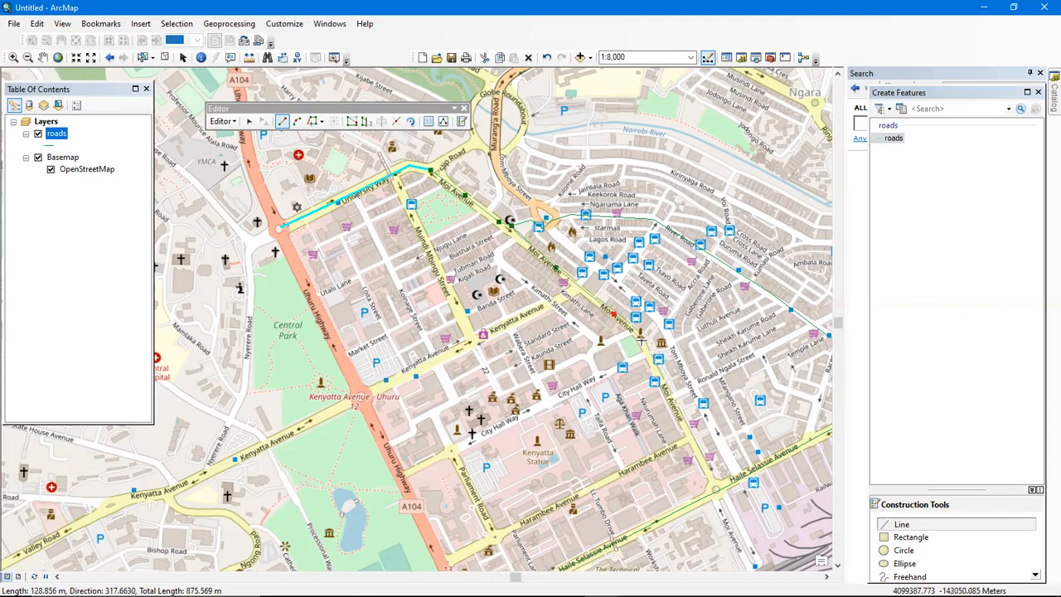
click(666, 389)
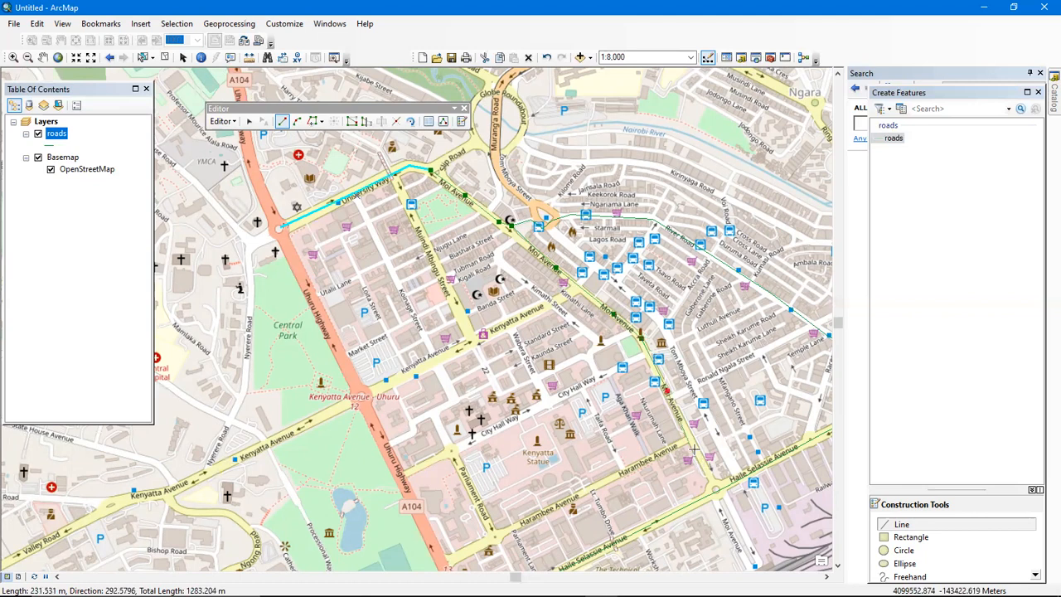
click(687, 436)
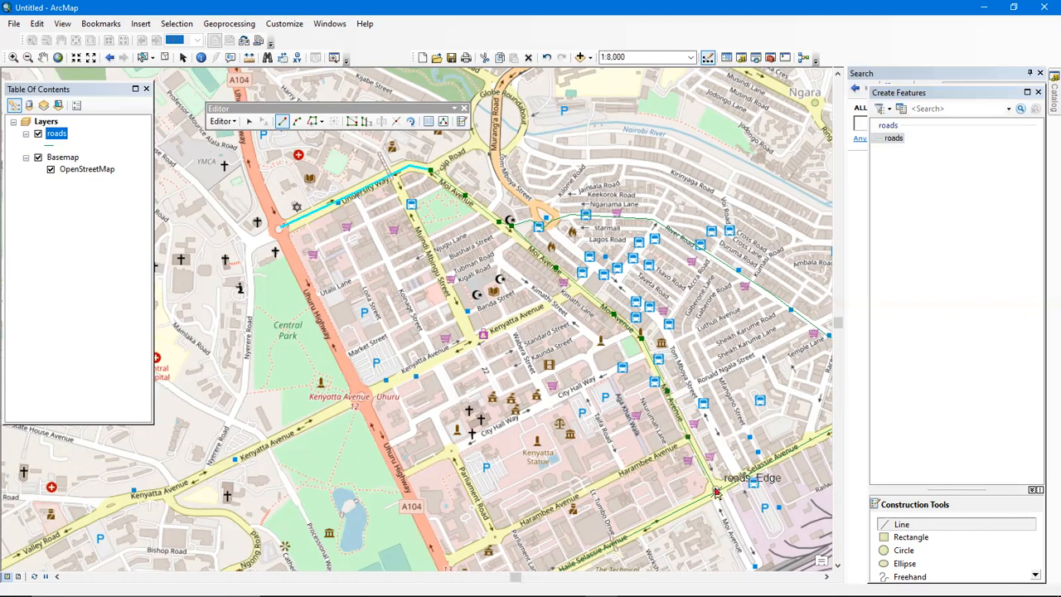
click(715, 493)
double_click(717, 493)
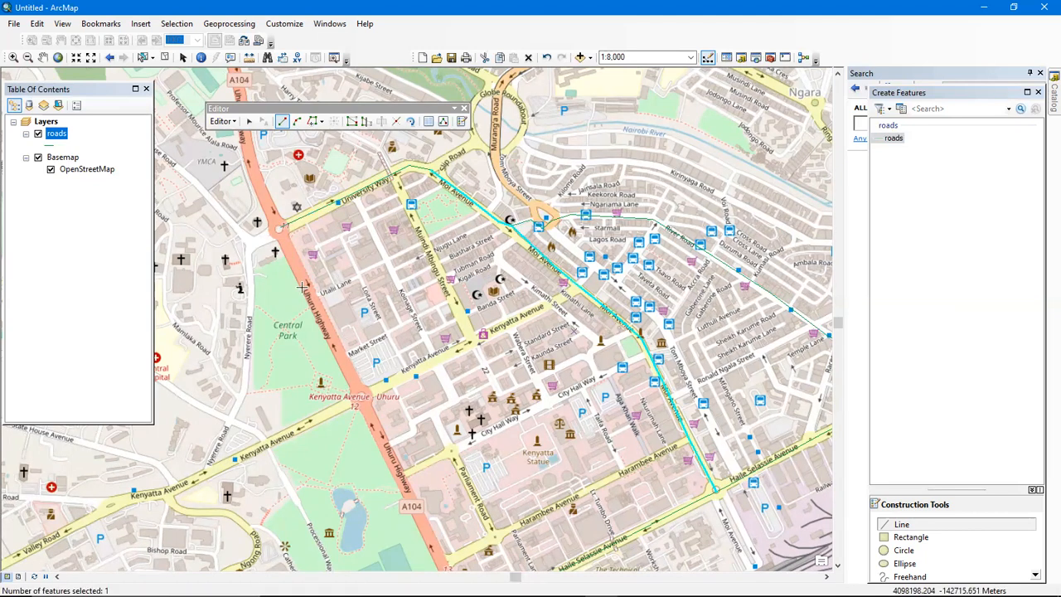
Digitize Uhuru Highway from University Way south to the Haile Selassie Avenue roundabout as a line about 1,400 m long
click(279, 231)
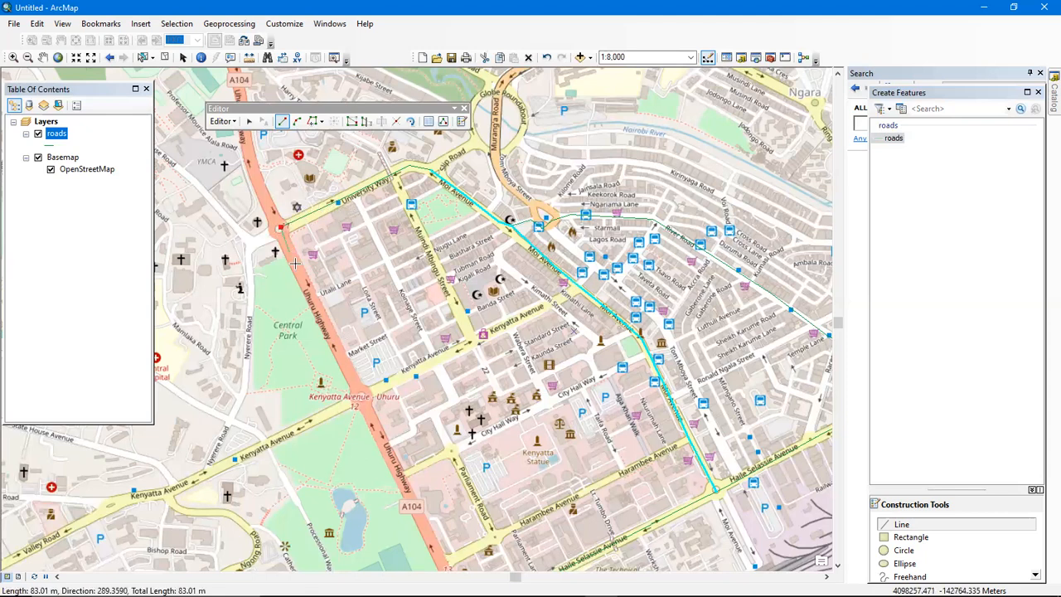
click(317, 306)
click(361, 397)
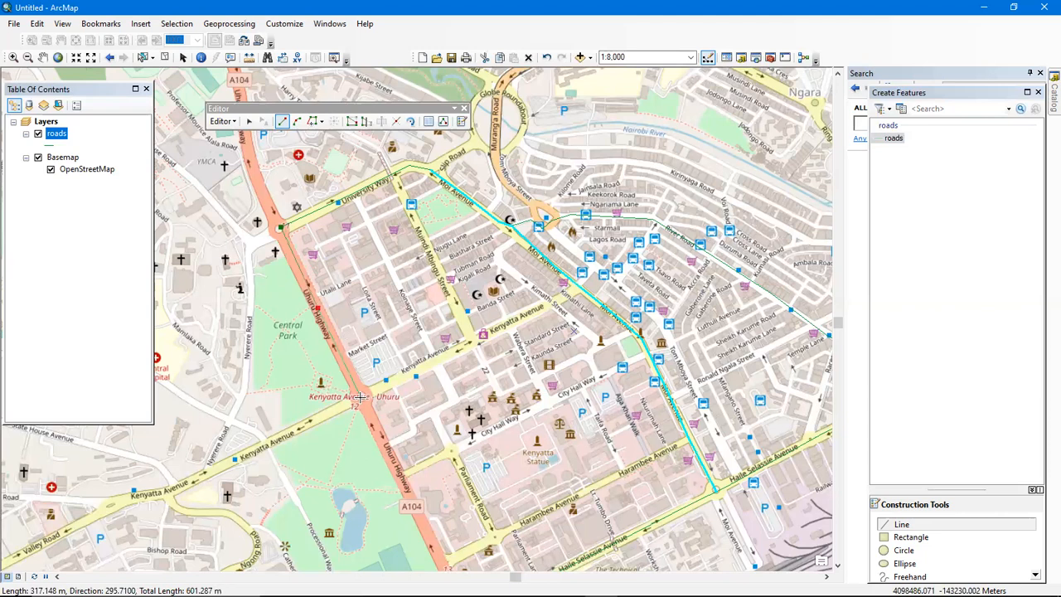
click(411, 498)
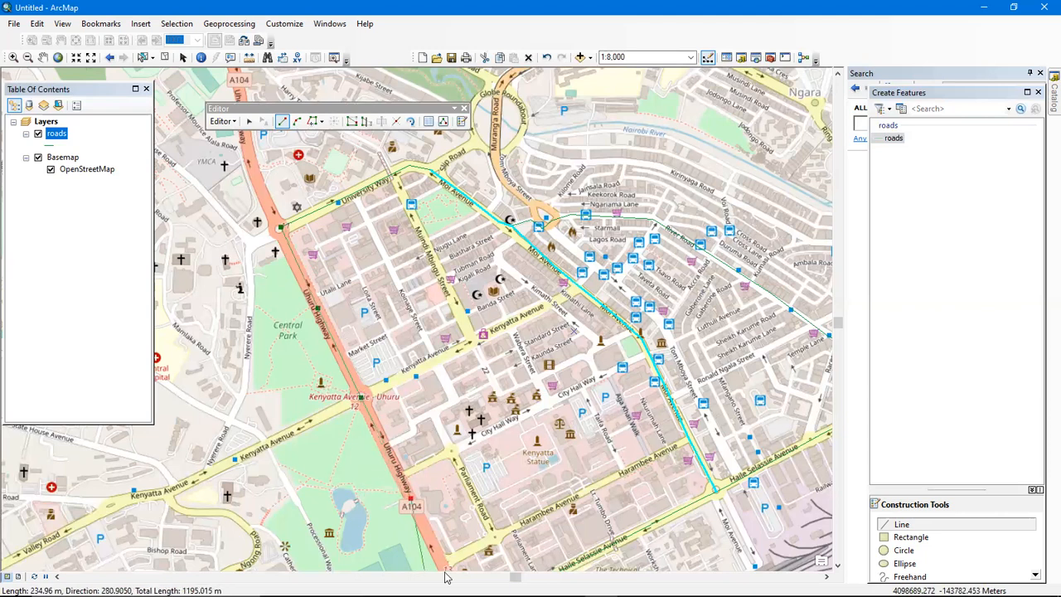
drag(441, 560, 419, 416)
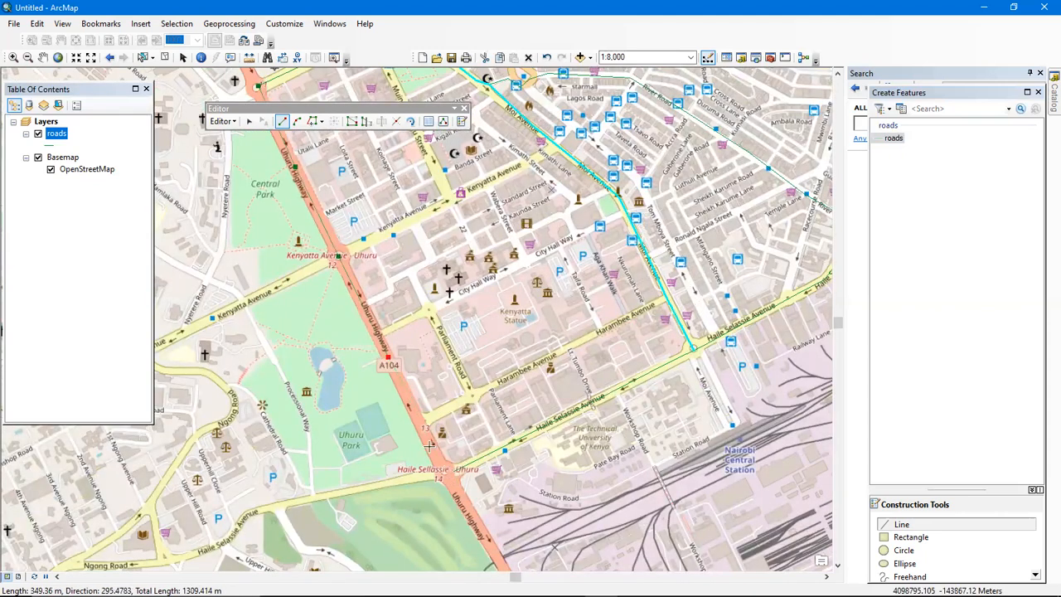
click(426, 440)
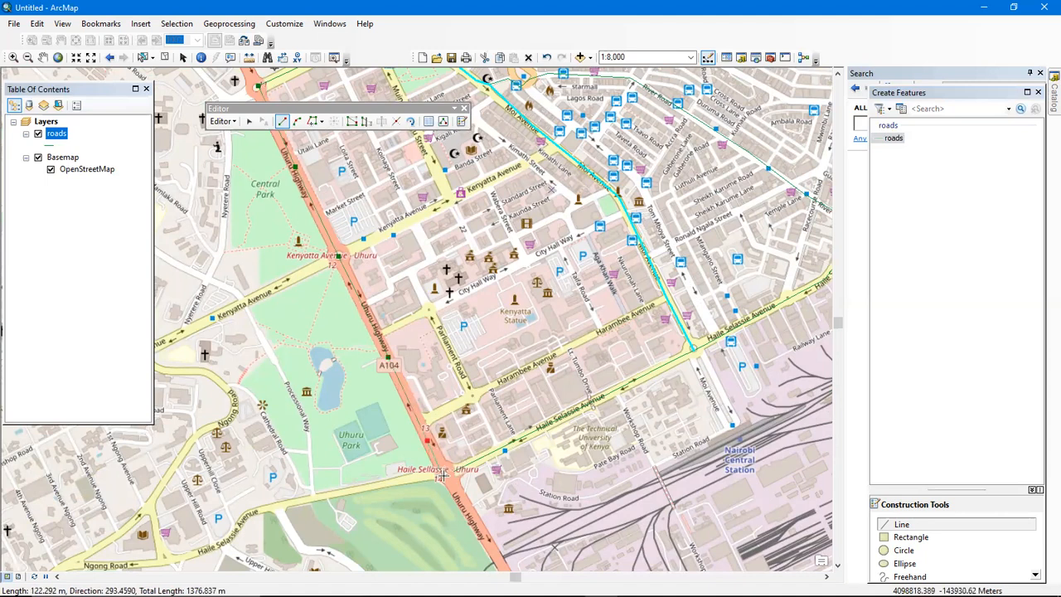
double_click(453, 478)
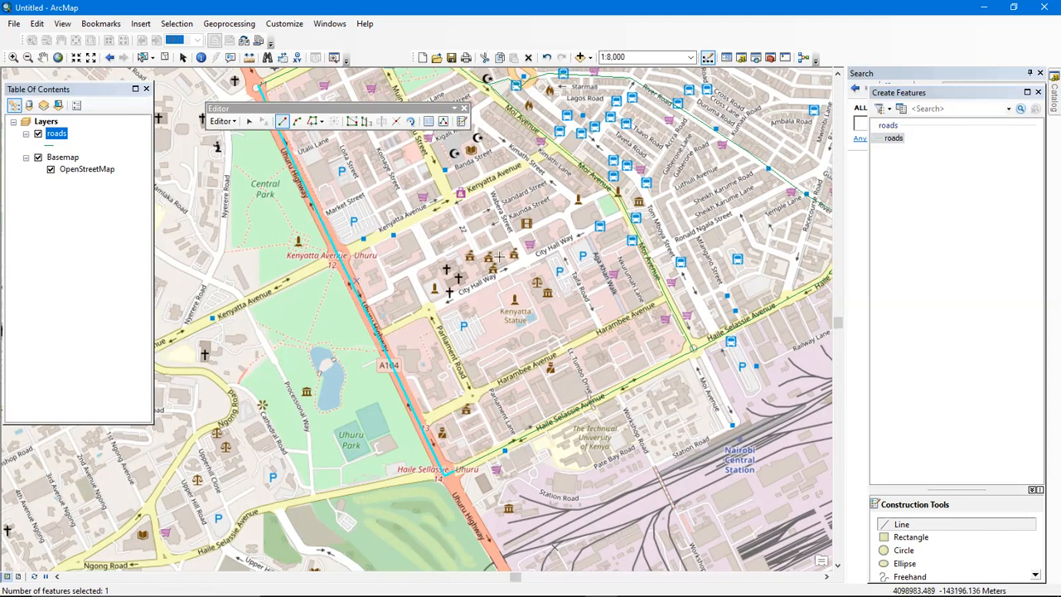
Digitize Kenyatta Avenue as a line from the Uhuru Highway line's vertex at their junction to the Moi Avenue line
click(338, 254)
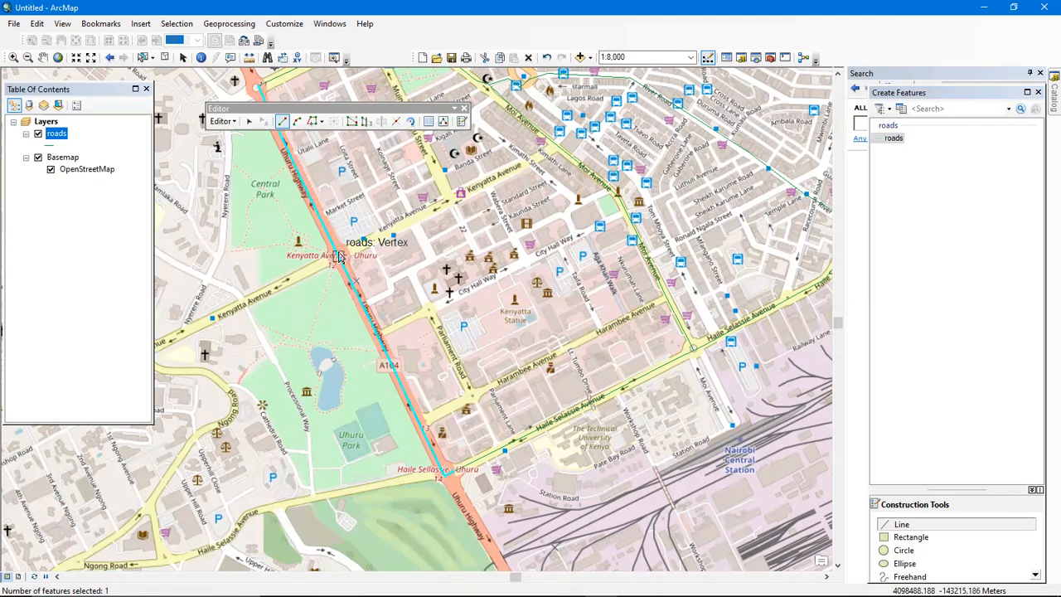
click(388, 228)
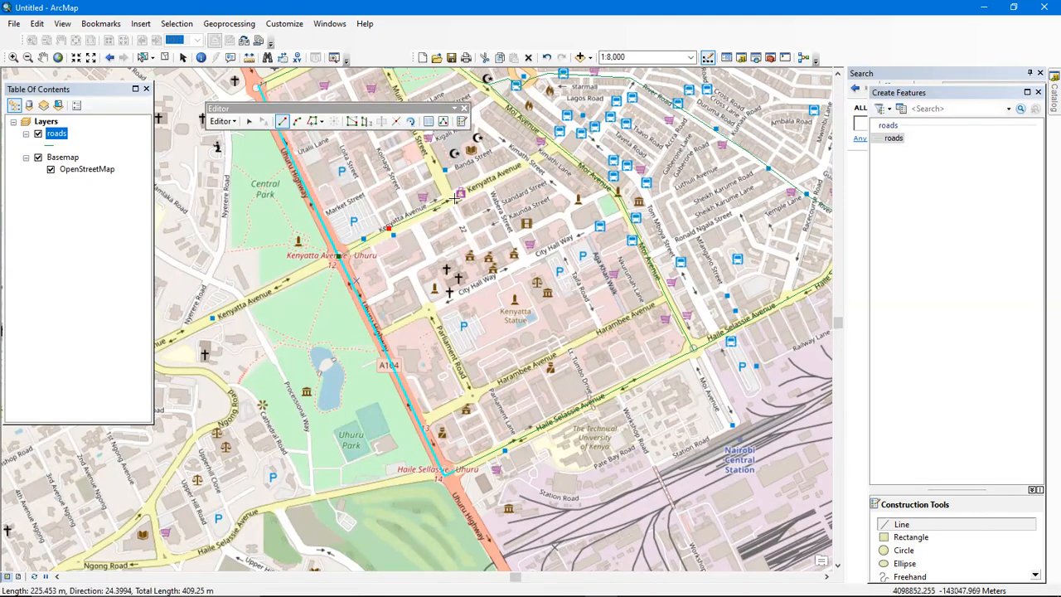
click(489, 185)
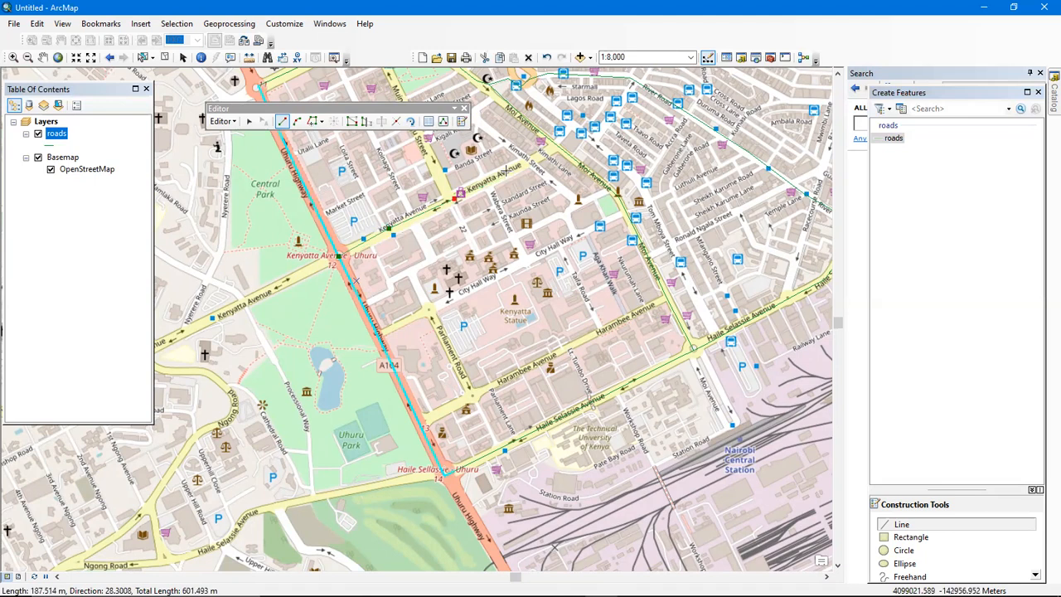
click(507, 170)
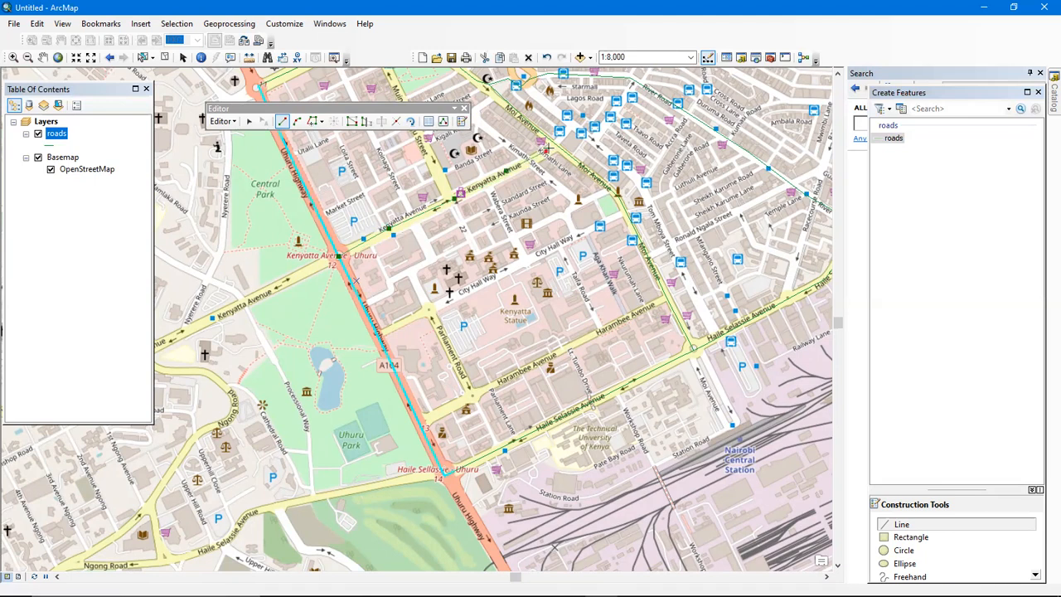
click(550, 150)
double_click(553, 145)
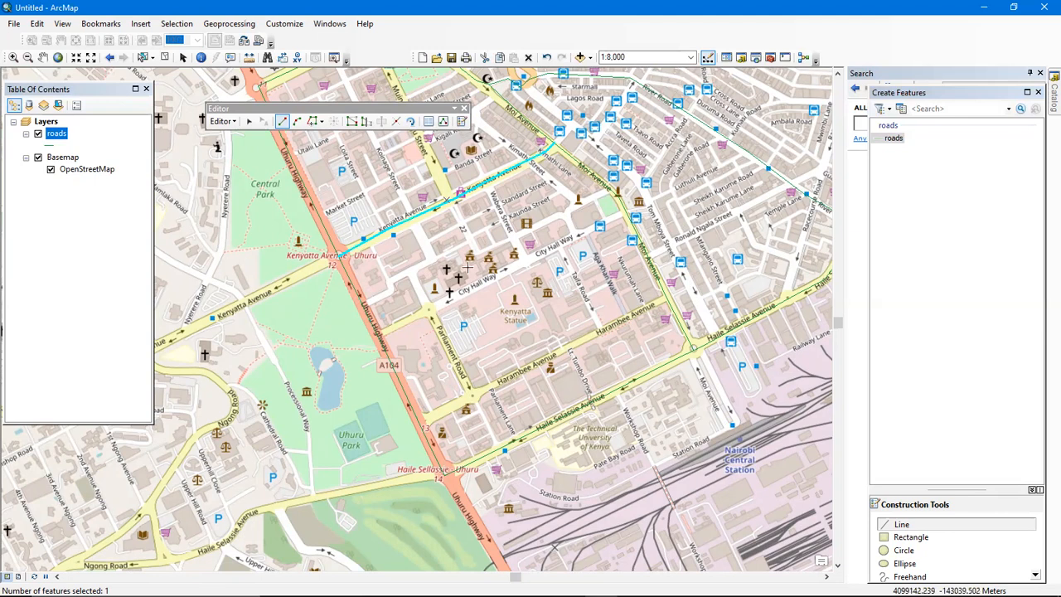
Show the Catalog and move the Create Features window clear of the folder tree
scroll(522, 323, up, 2)
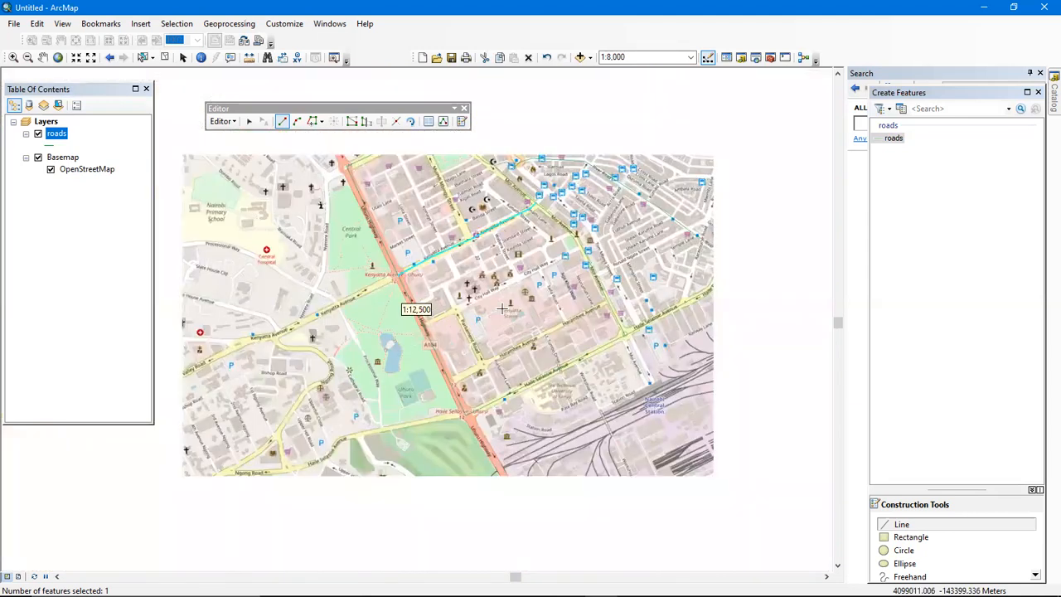
scroll(578, 326, down, 1)
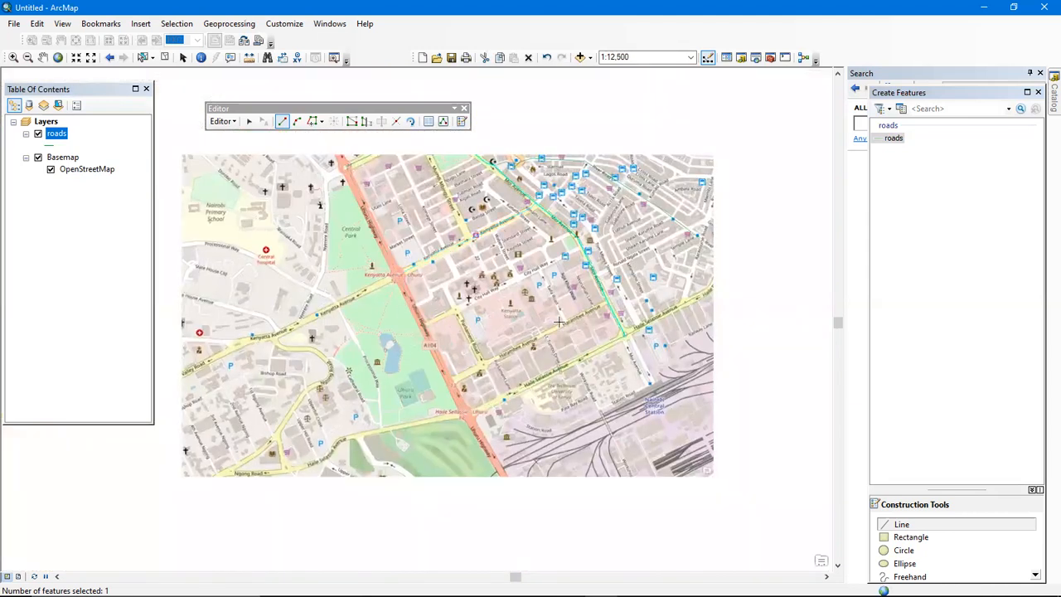
drag(582, 323, 454, 312)
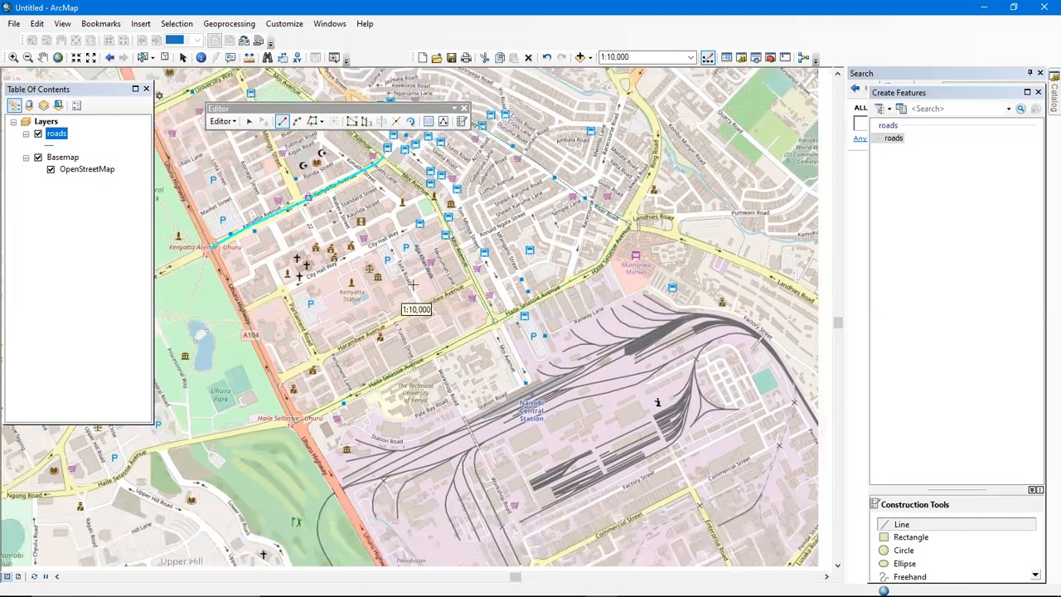
key(Left)
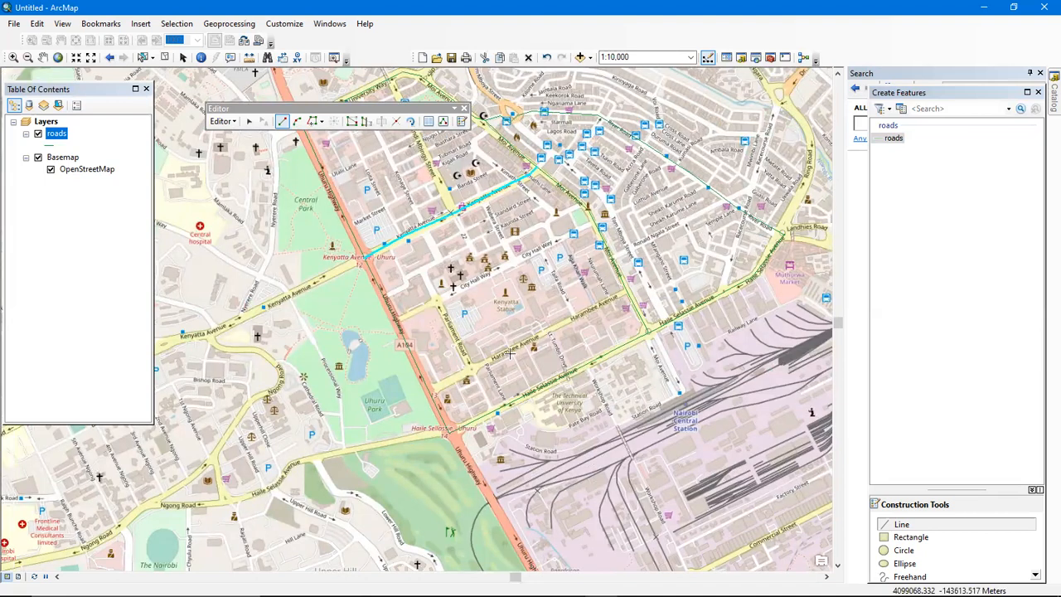
scroll(512, 352, down, 2)
scroll(514, 350, down, 2)
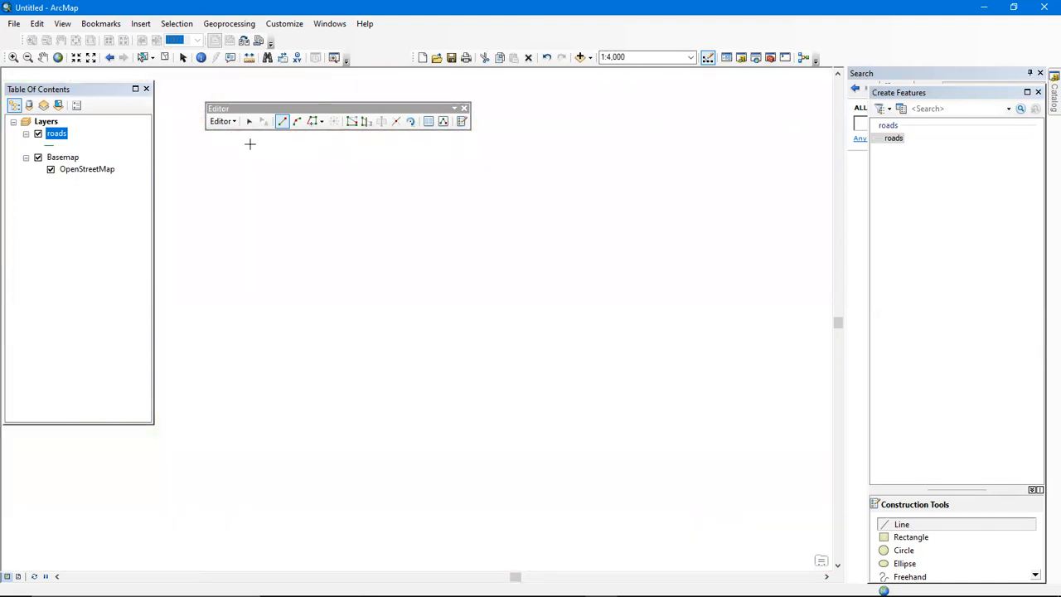
click(60, 135)
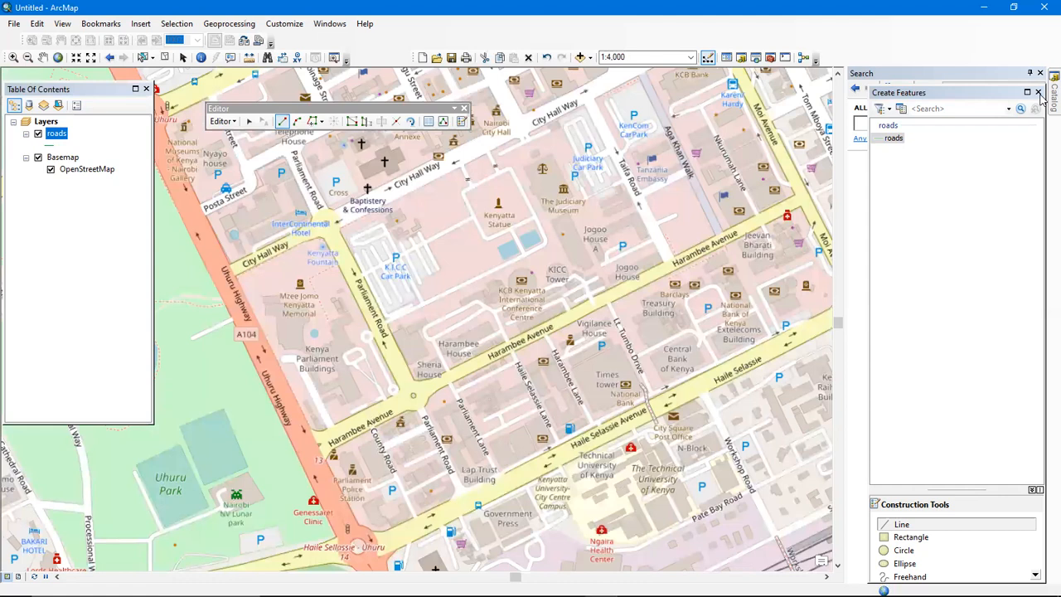
click(1052, 95)
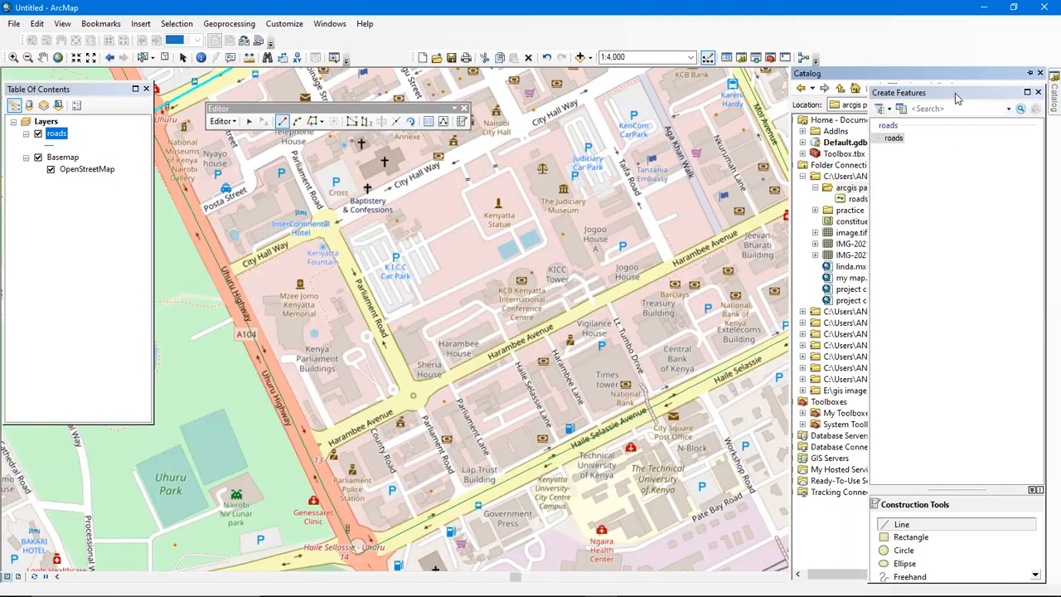
drag(1018, 92, 1037, 101)
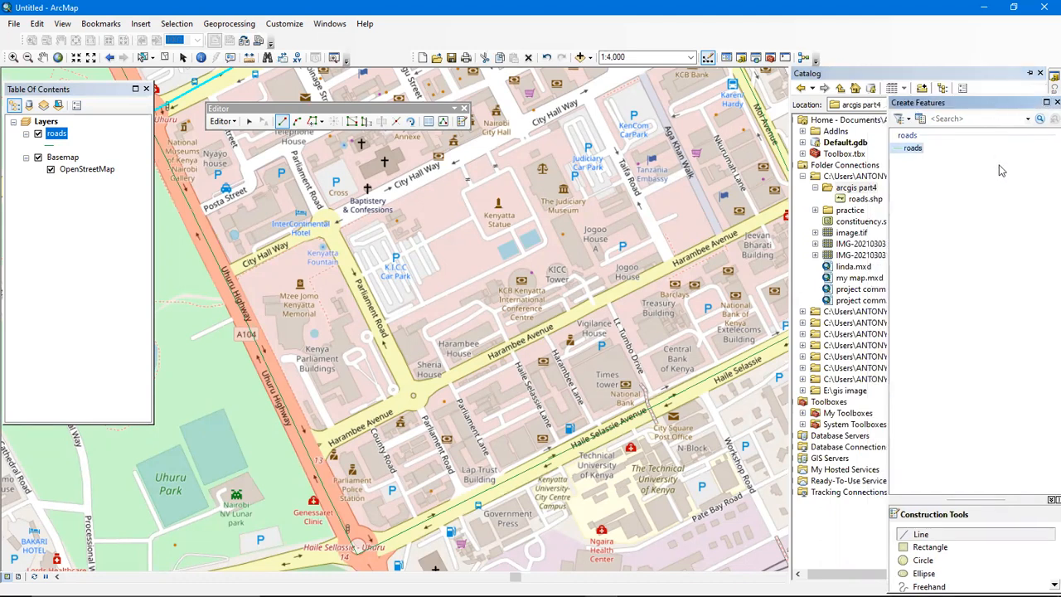
drag(950, 104, 961, 218)
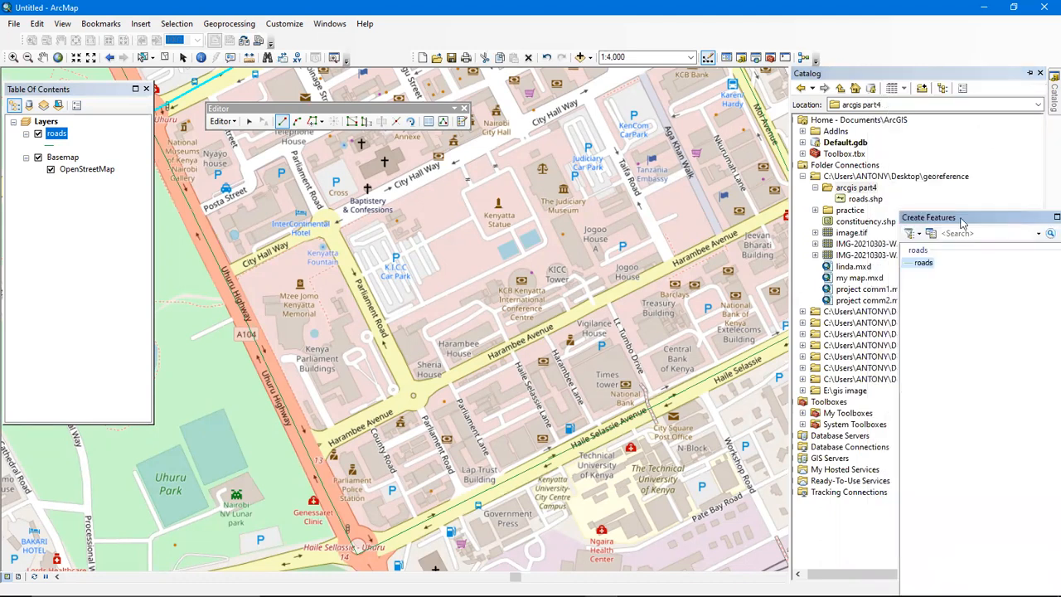
Start a new shapefile in the arcgis part4 folder, named buildings, with feature type Polygon
click(841, 191)
right_click(841, 191)
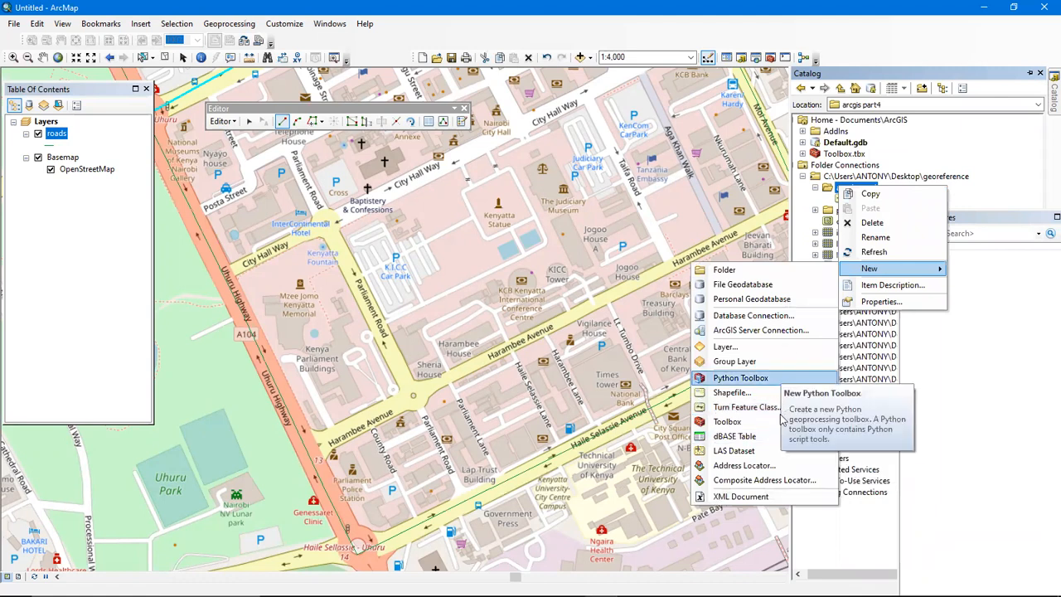
click(777, 396)
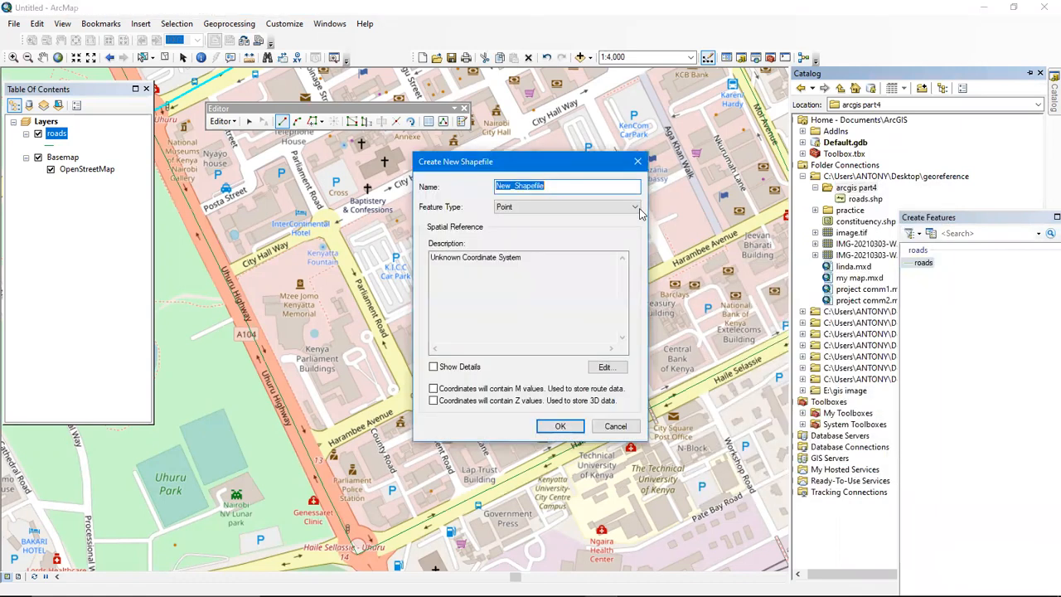
text(b)
text(uil)
text(dins)
text(gs)
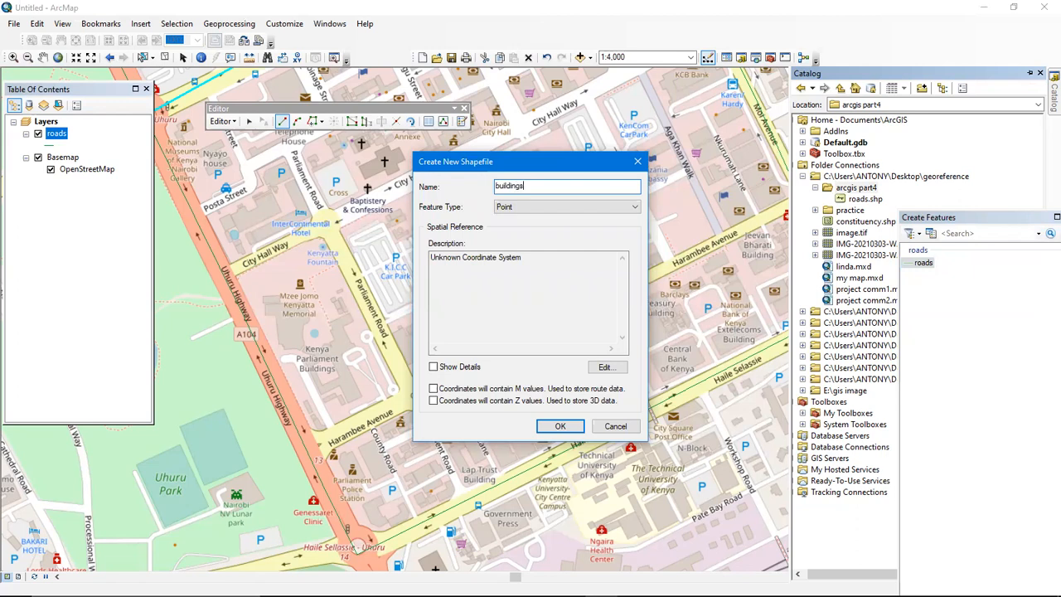
click(617, 213)
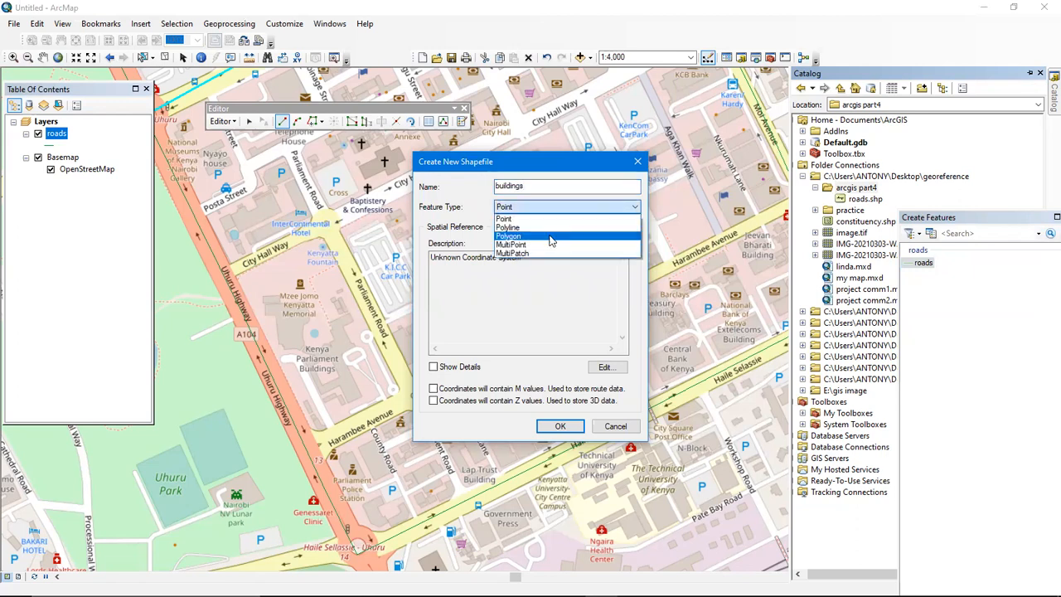
click(547, 235)
Choose the geographic coordinate system WGS 1984 from the World group for the buildings shapefile
click(602, 366)
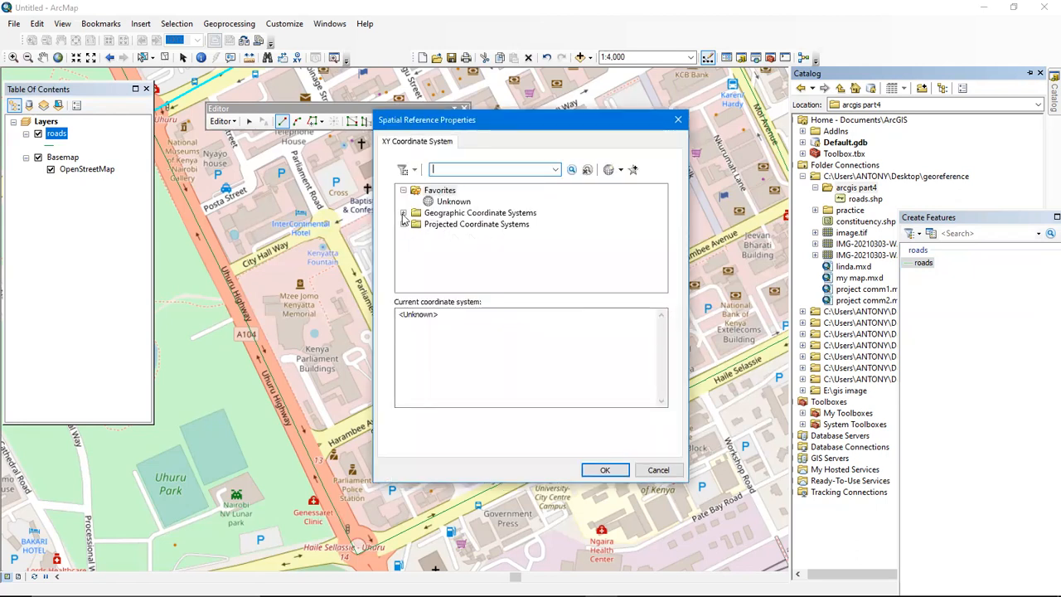
double_click(418, 227)
scroll(438, 272, down, 1)
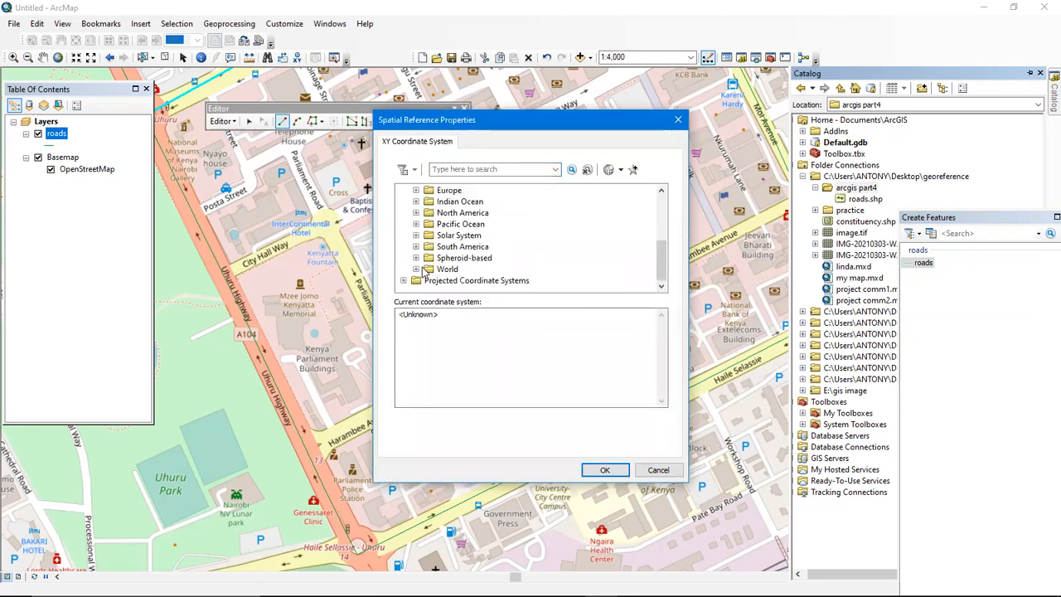
double_click(438, 271)
scroll(438, 270, down, 4)
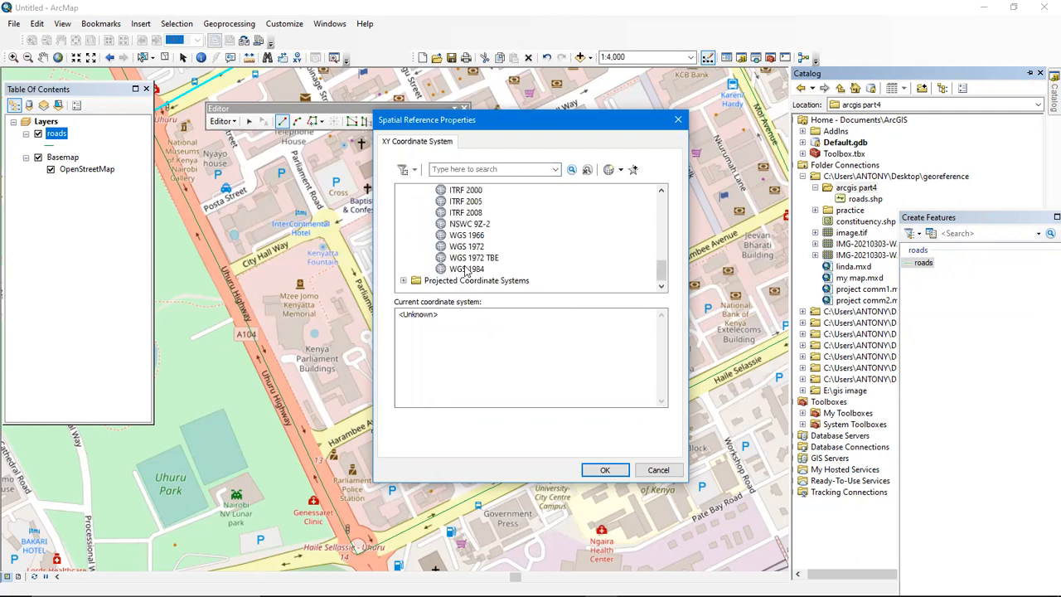
click(466, 269)
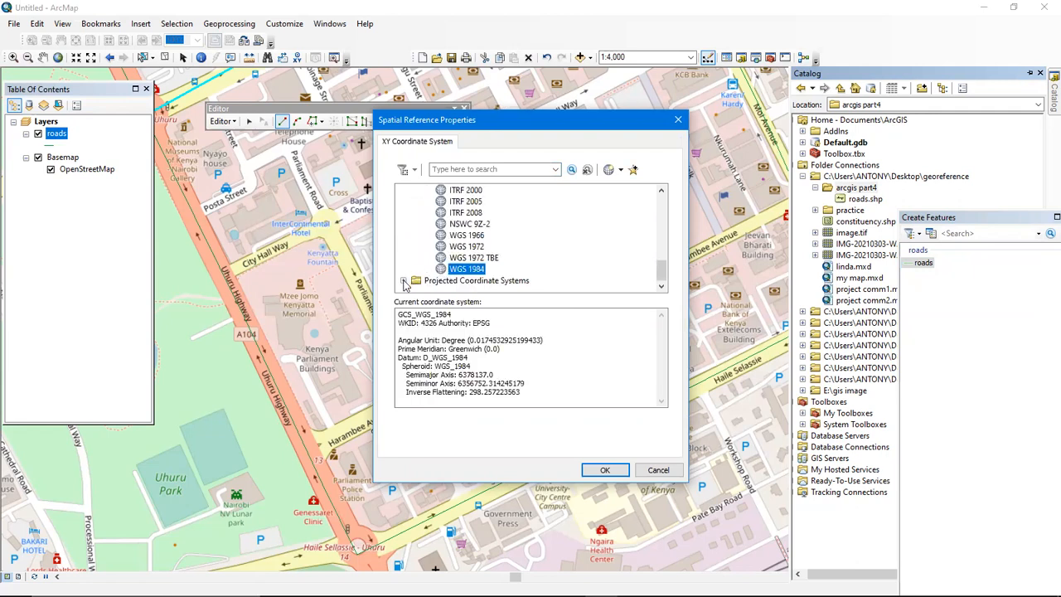
Set the buildings shapefile's coordinate system to projected UTM, WGS 1984, Southern Hemisphere, WGS 1984 UTM Zone 37S, and create the shapefile
double_click(419, 280)
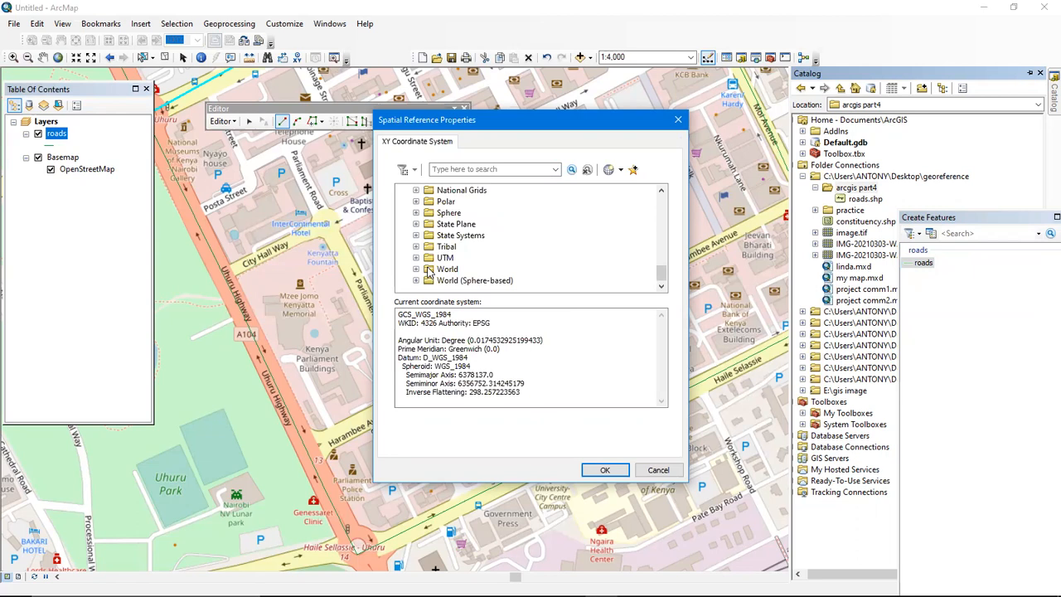
click(417, 259)
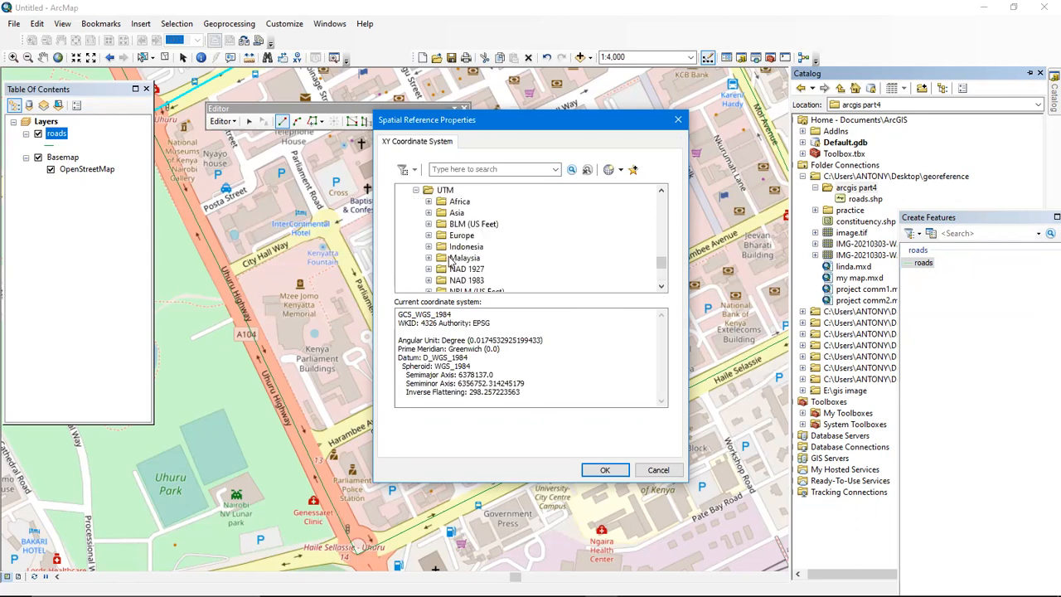
scroll(452, 262, down, 3)
click(428, 258)
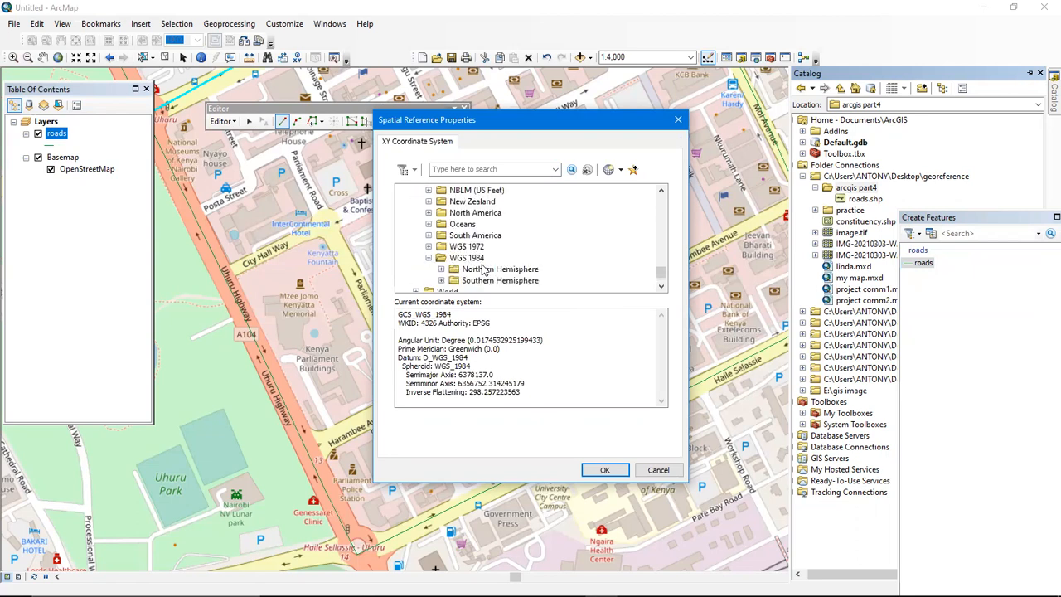
scroll(473, 266, down, 1)
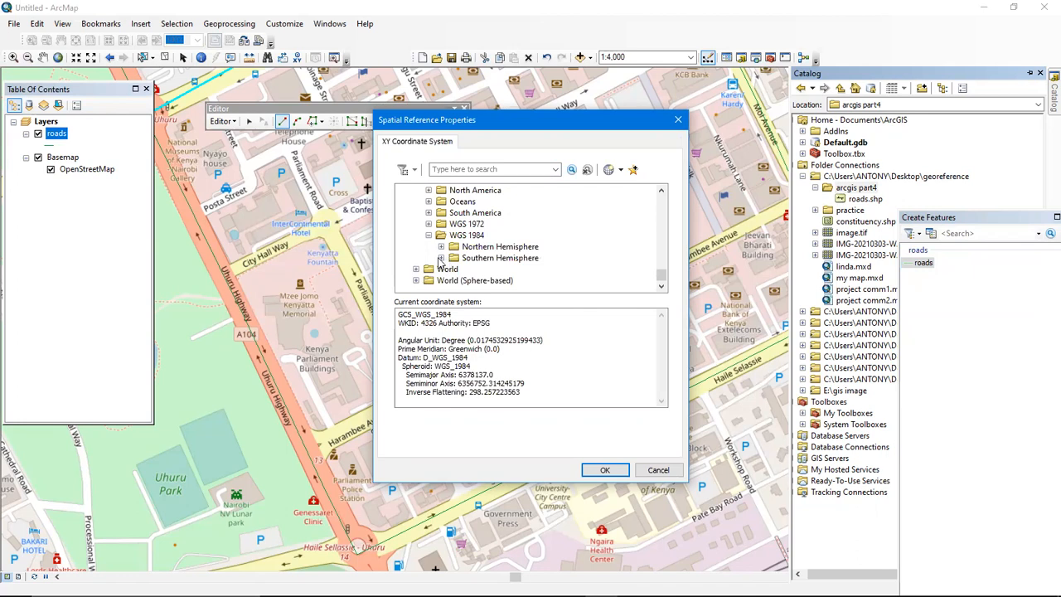
double_click(476, 258)
scroll(553, 250, down, 3)
scroll(552, 255, down, 4)
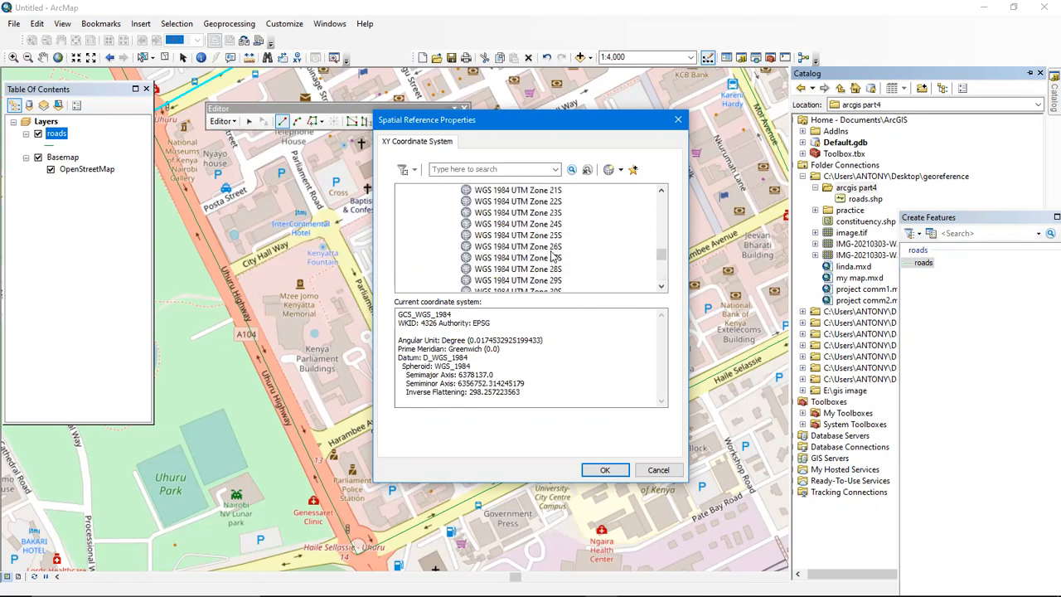
scroll(553, 257, down, 8)
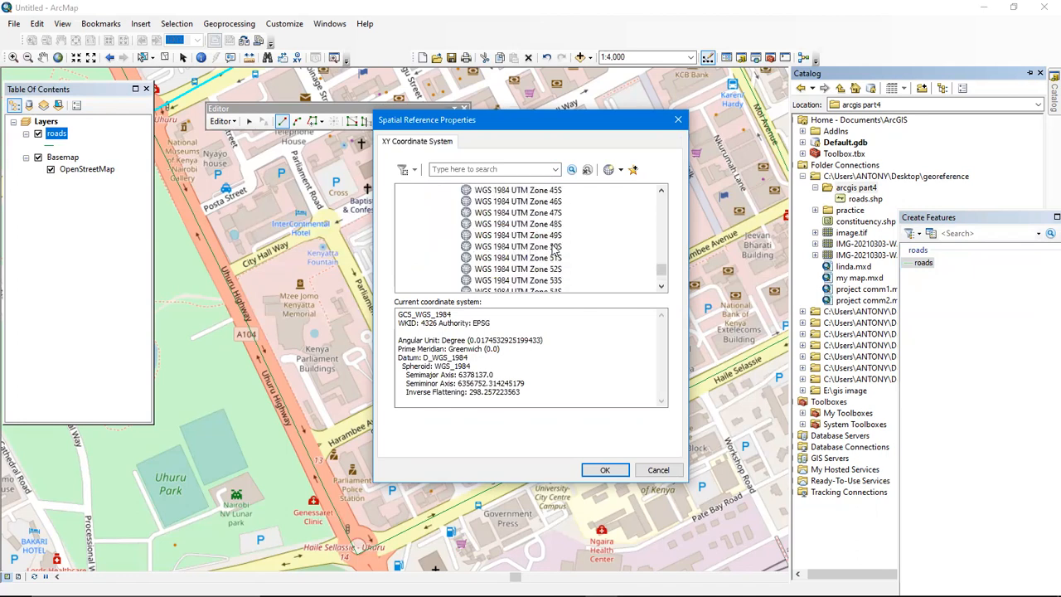
scroll(553, 253, down, 2)
scroll(554, 249, down, 1)
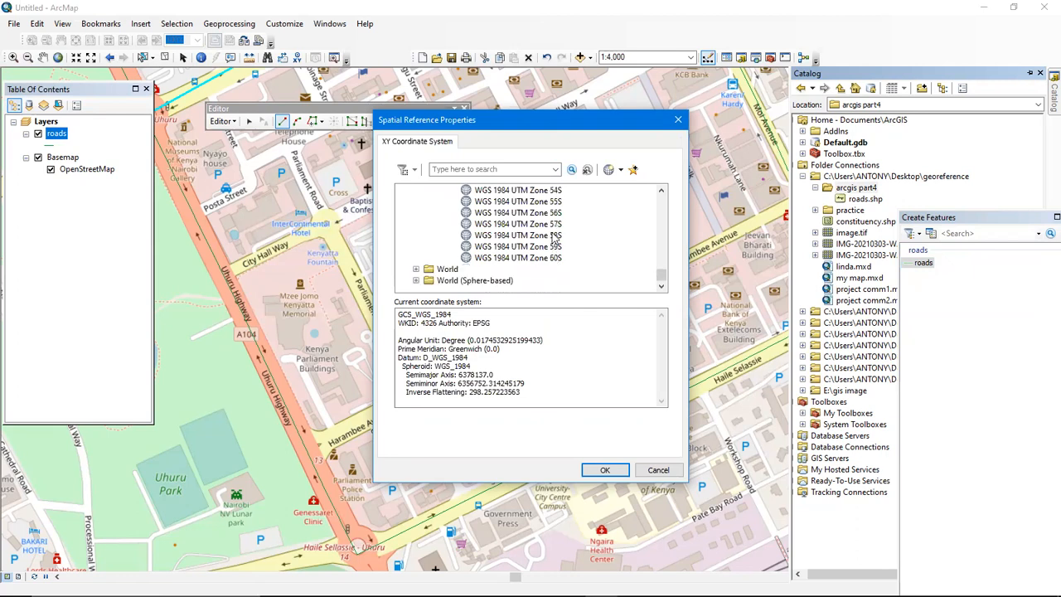
scroll(554, 238, up, 4)
scroll(554, 236, up, 2)
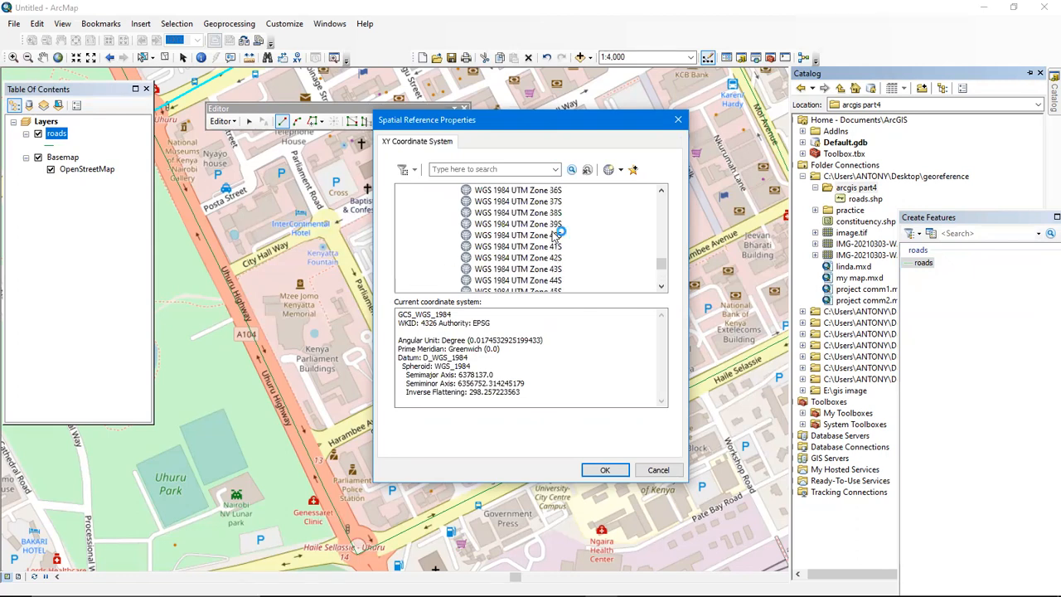
click(551, 202)
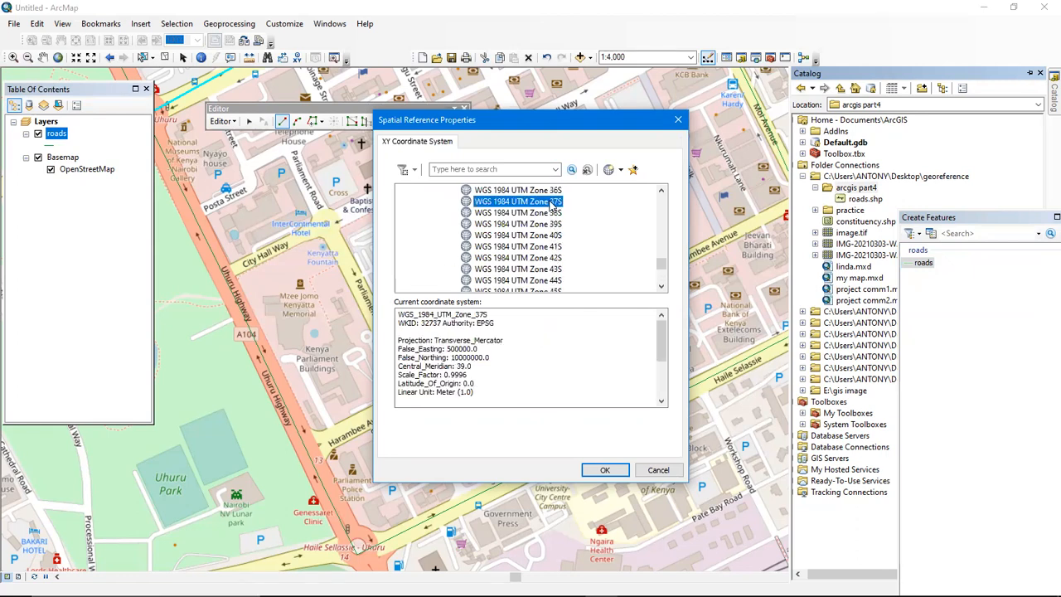
click(605, 470)
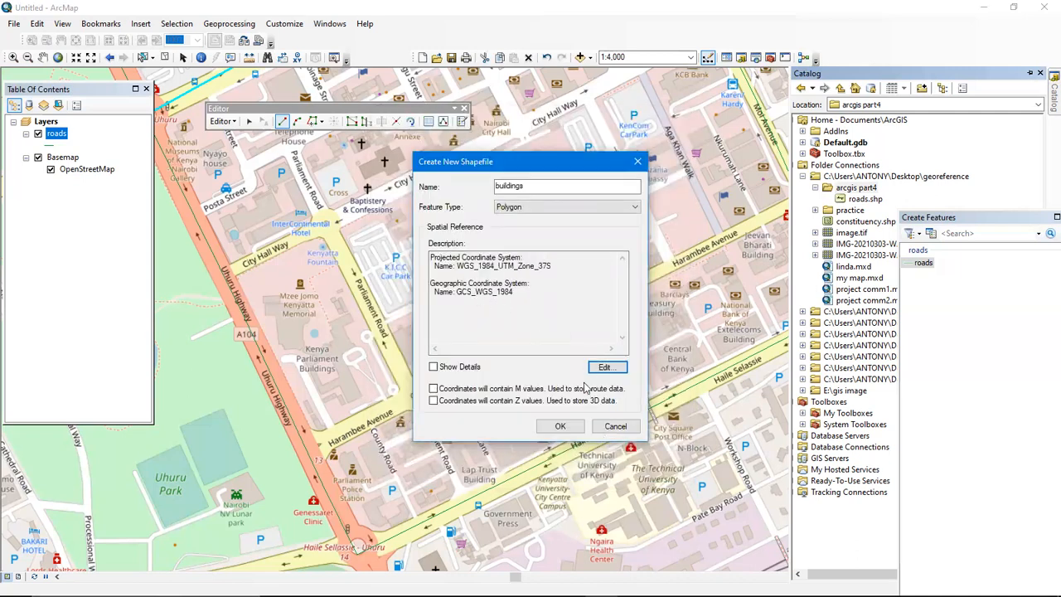
click(569, 429)
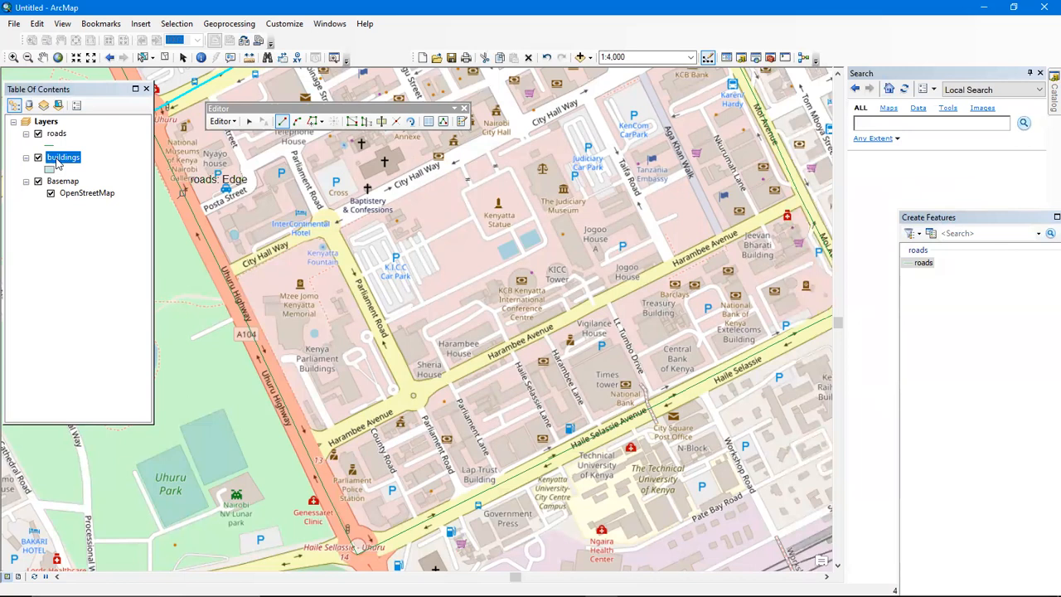
right_click(58, 158)
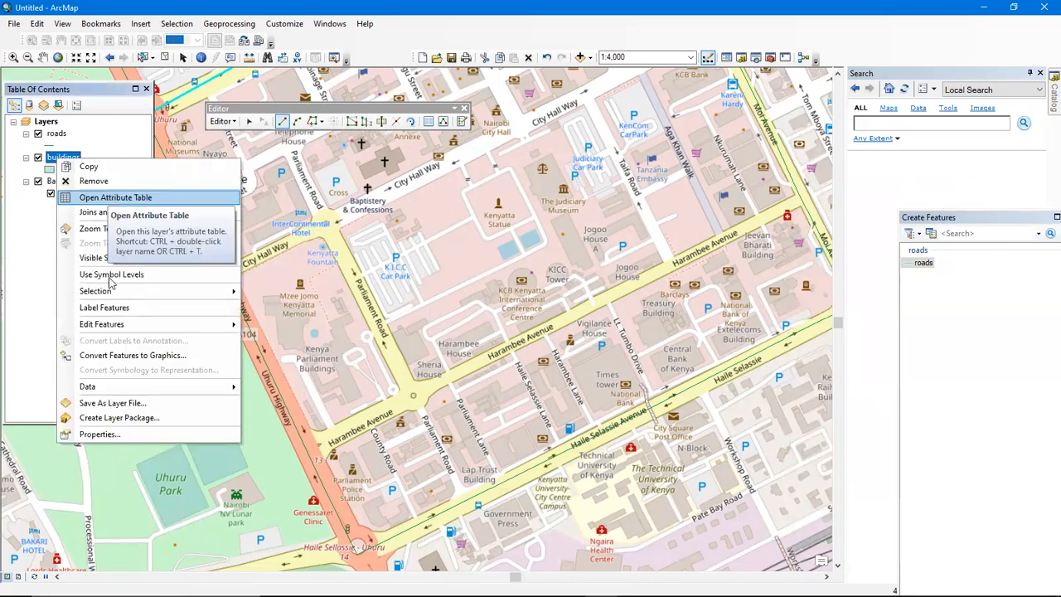
mouse_move(113, 330)
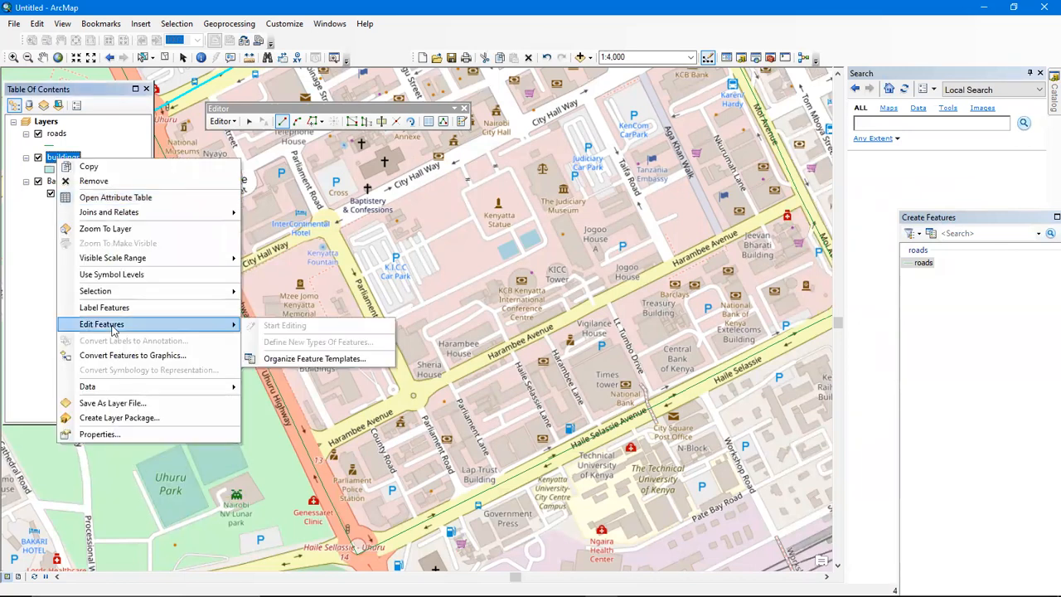
mouse_move(158, 328)
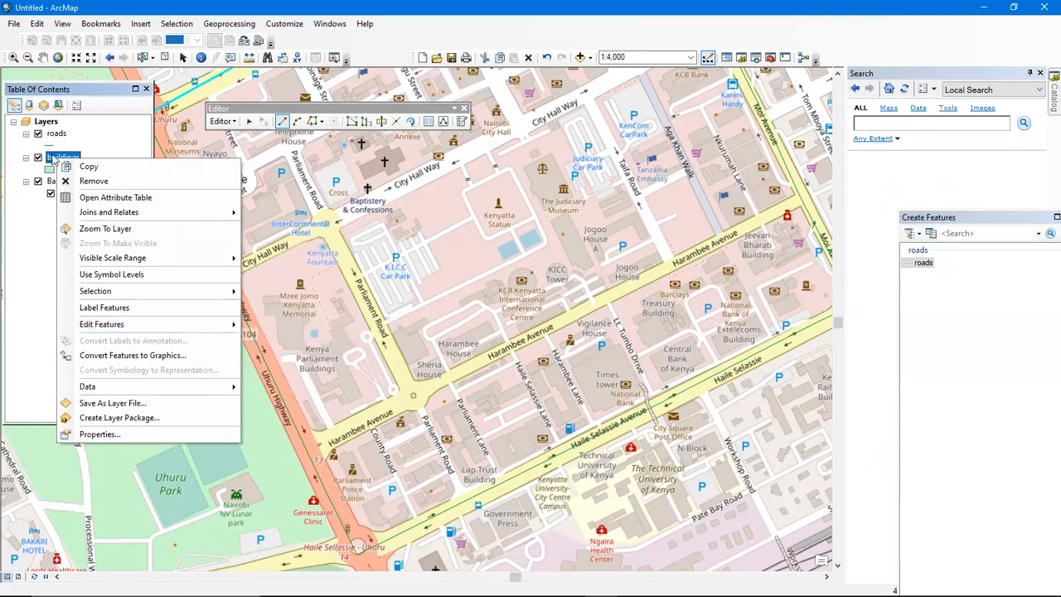
key(F2)
key(Return)
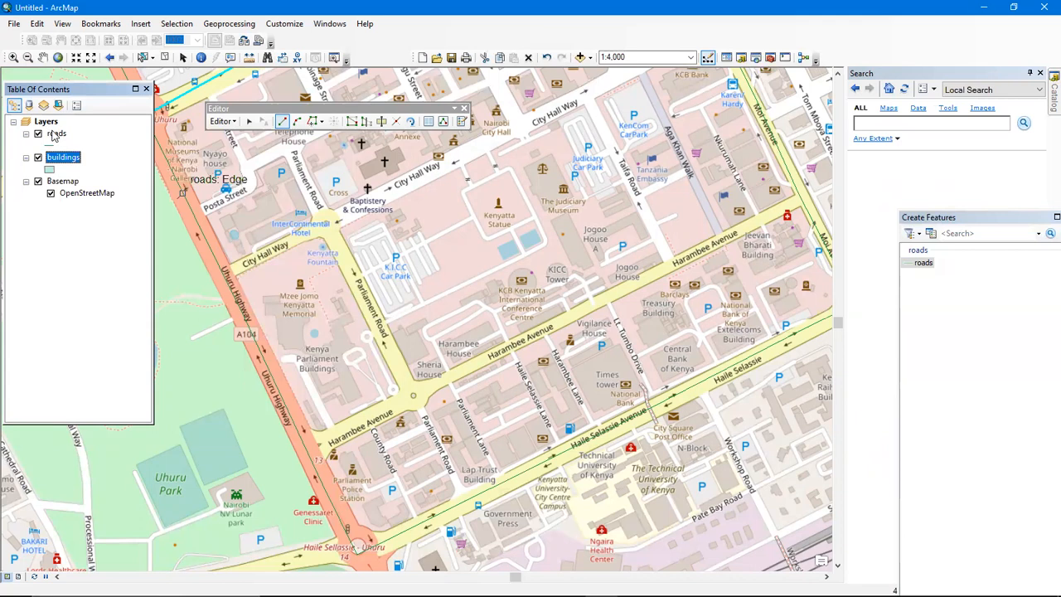
Stop the current editing session and save the road edits
click(236, 123)
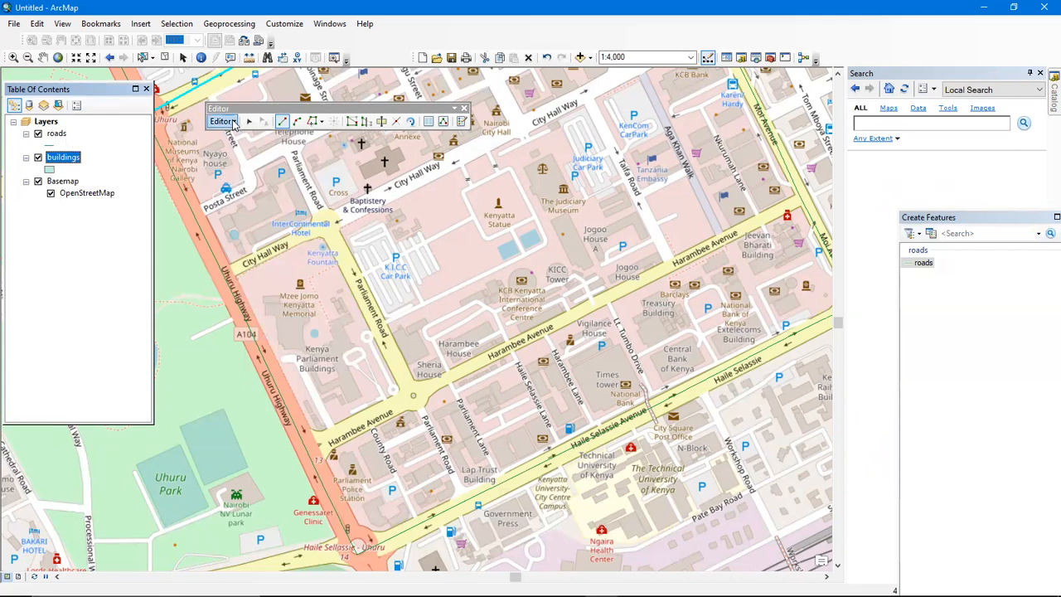
click(226, 158)
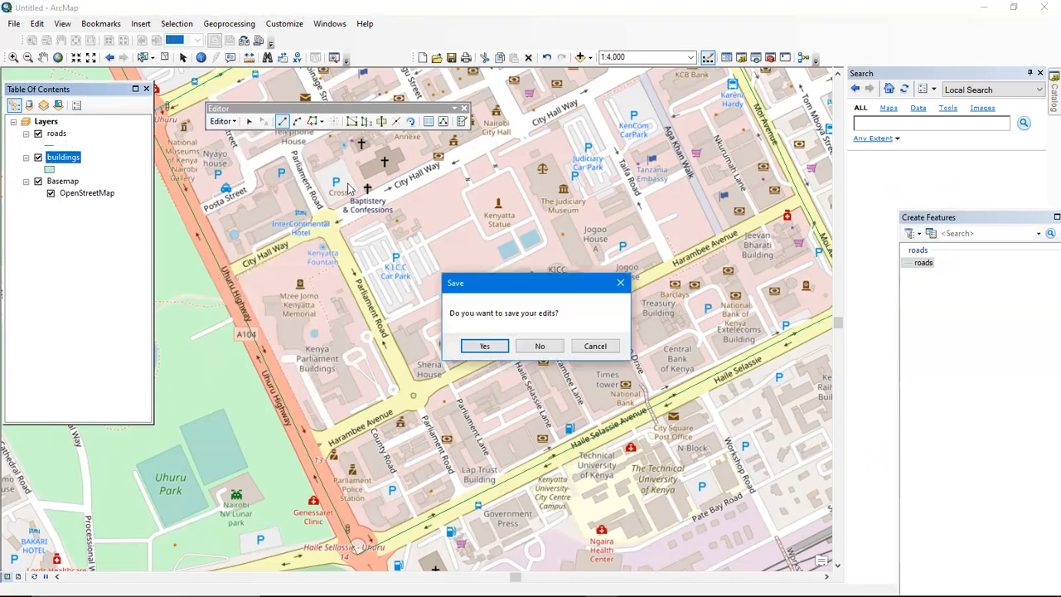
click(482, 346)
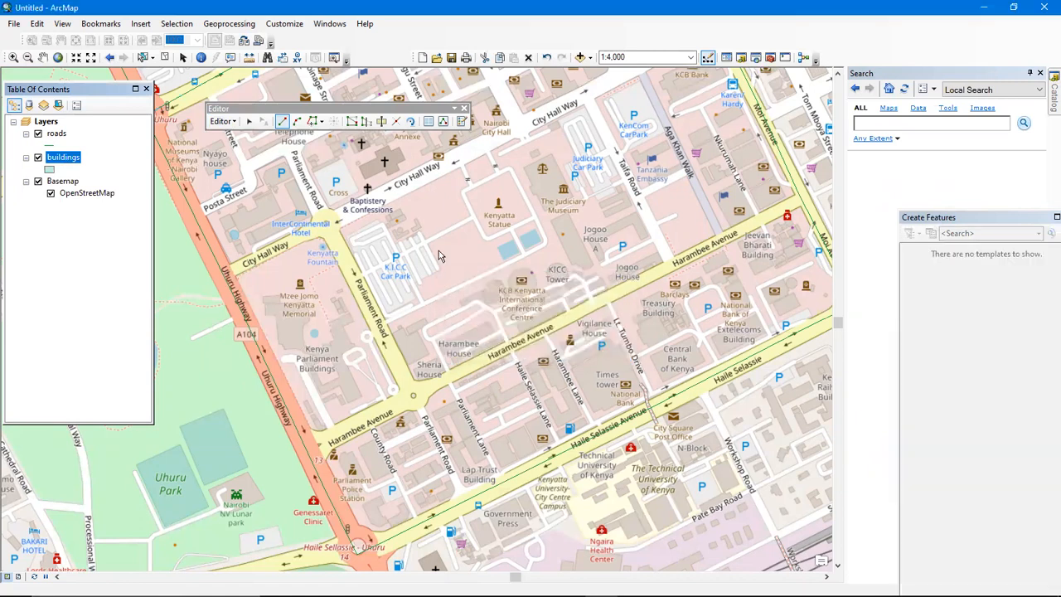
Start editing the buildings layer and continue despite the spatial reference warnings
click(56, 136)
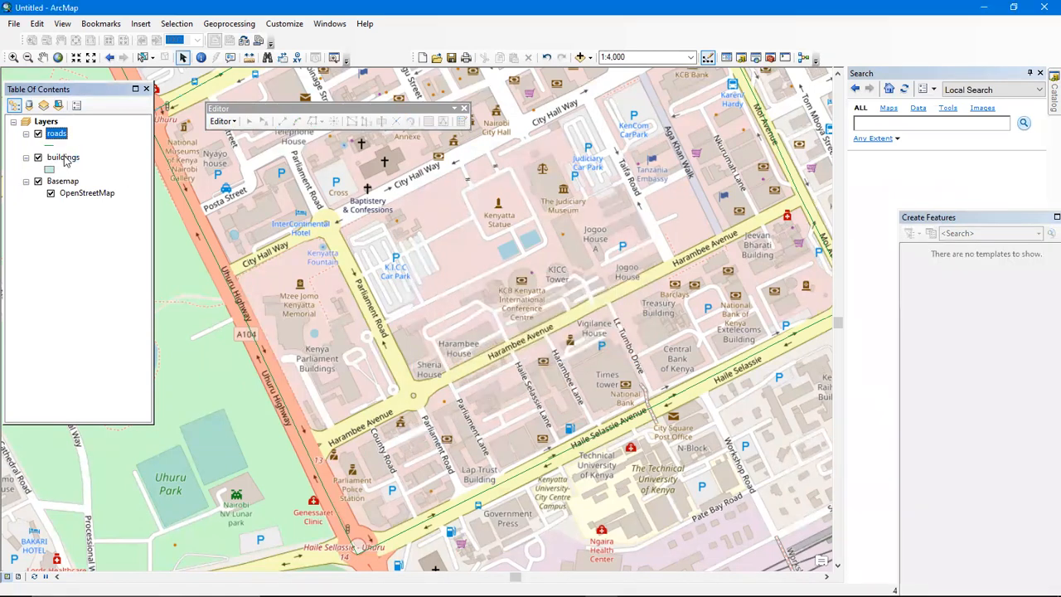
right_click(65, 160)
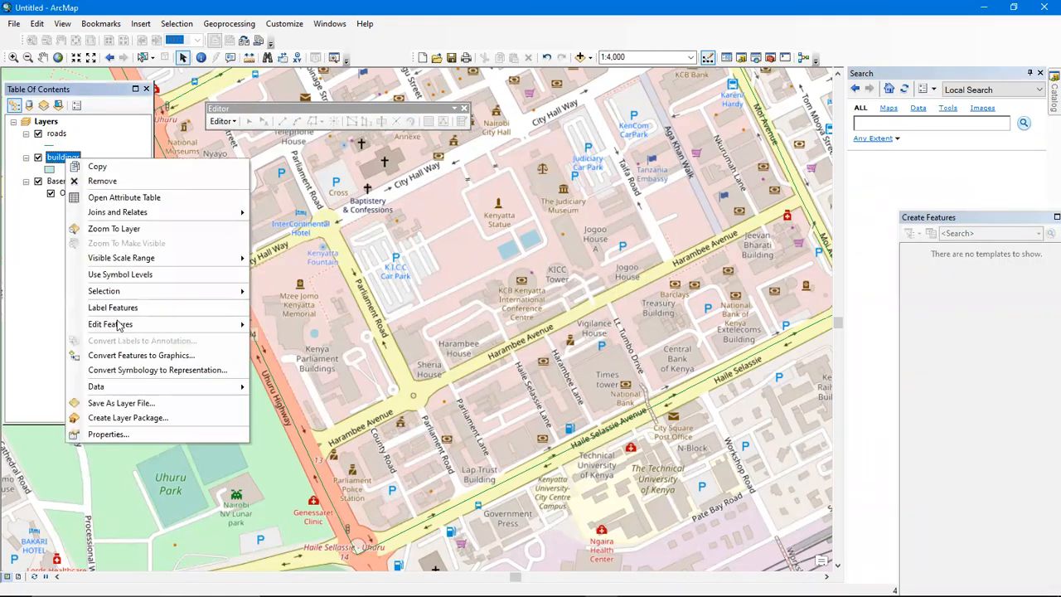
mouse_move(223, 326)
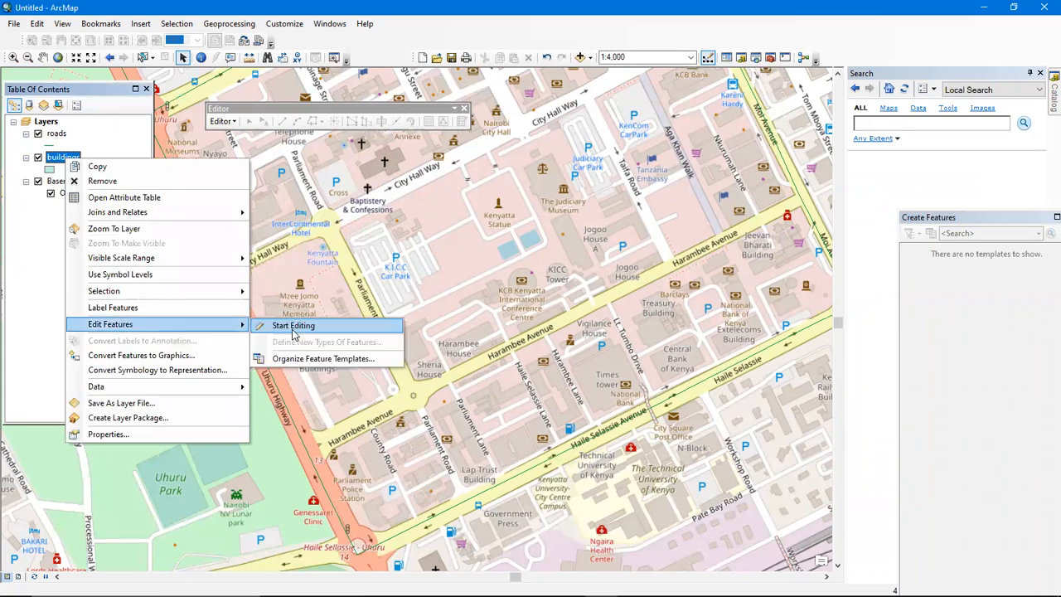
click(292, 327)
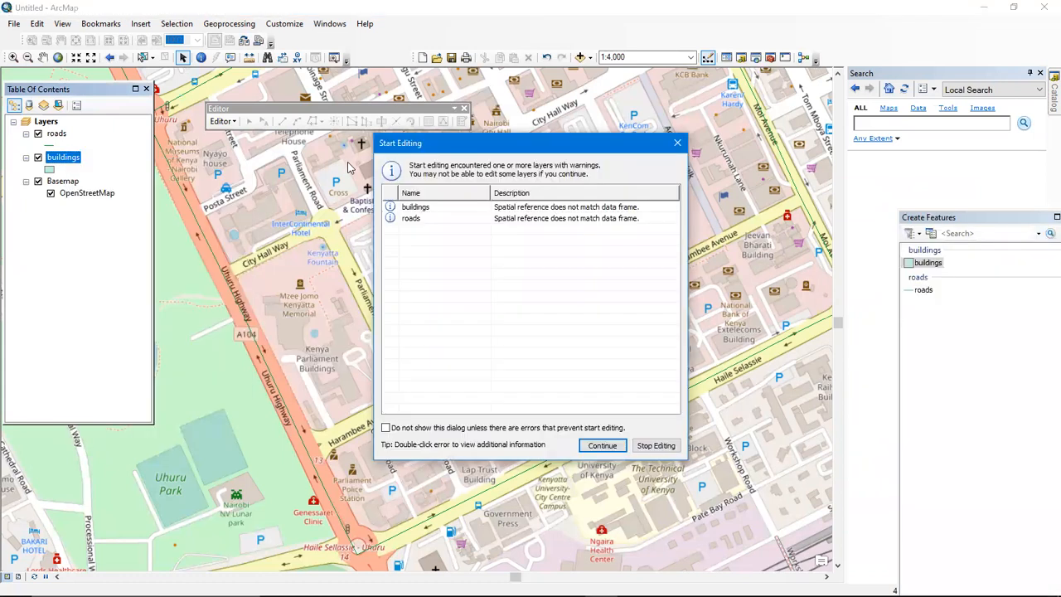
click(601, 445)
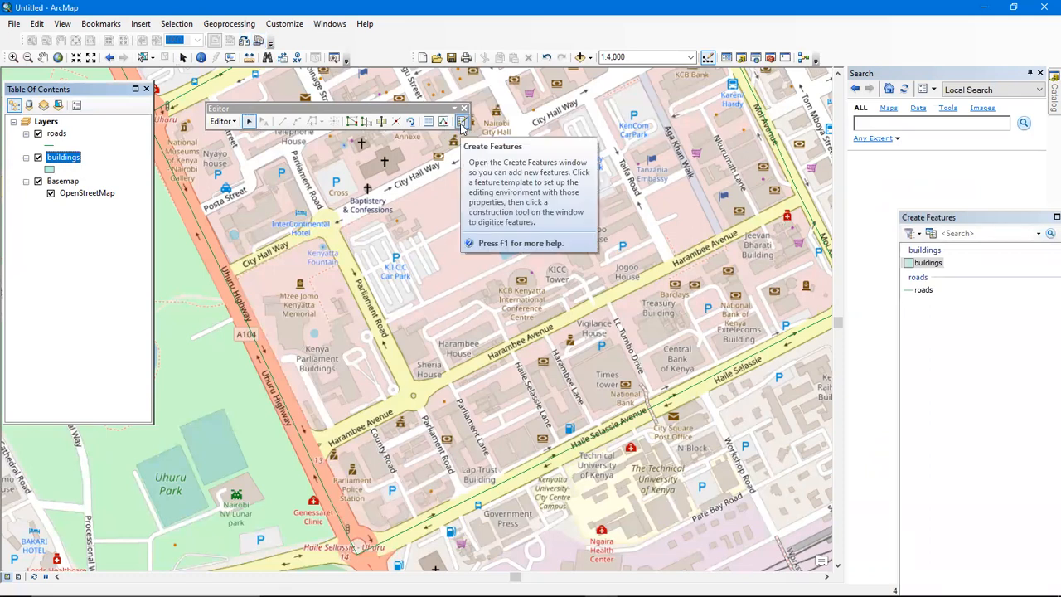
Select the buildings template, move the Create Features window up to expose the construction tools, and choose Polygon
click(923, 264)
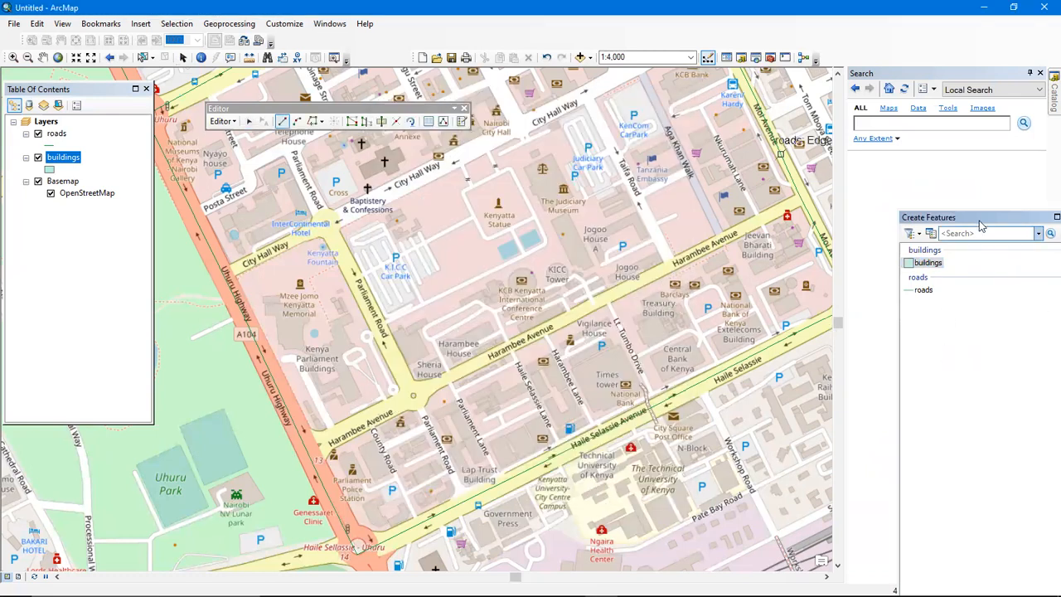
drag(977, 219, 954, 138)
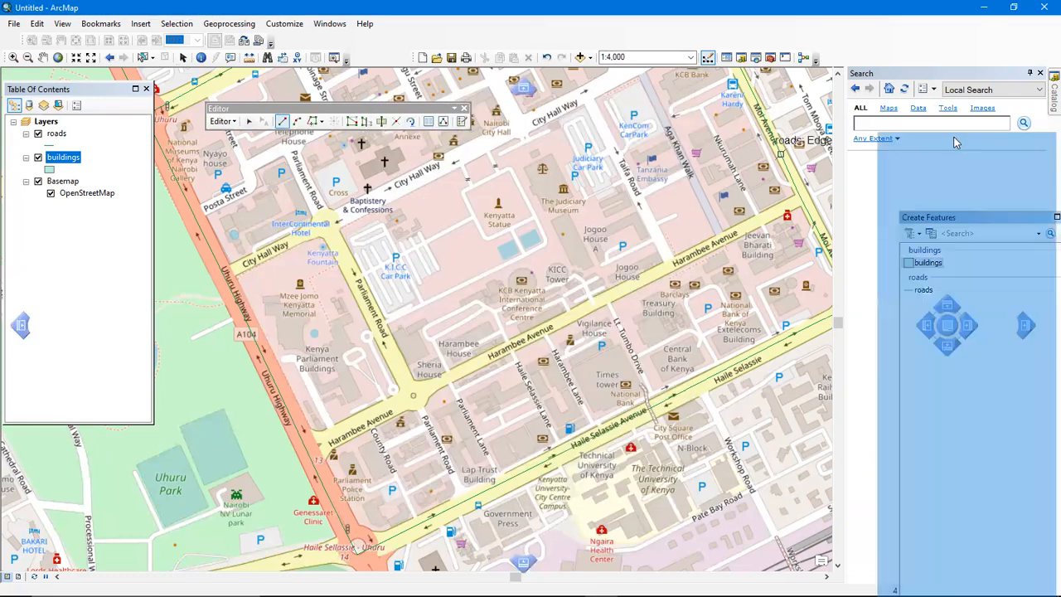
drag(892, 182, 890, 184)
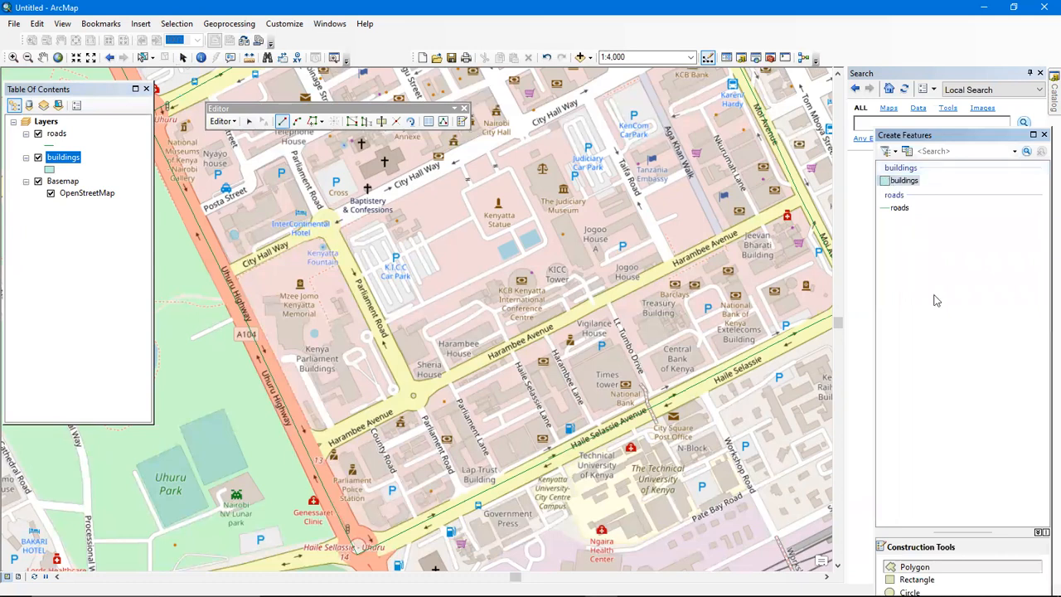
click(912, 570)
Digitize the church building north of Baptistery & Confessions, beside City Hall Way, as a buildings polygon following its stepped outline
click(403, 157)
click(397, 146)
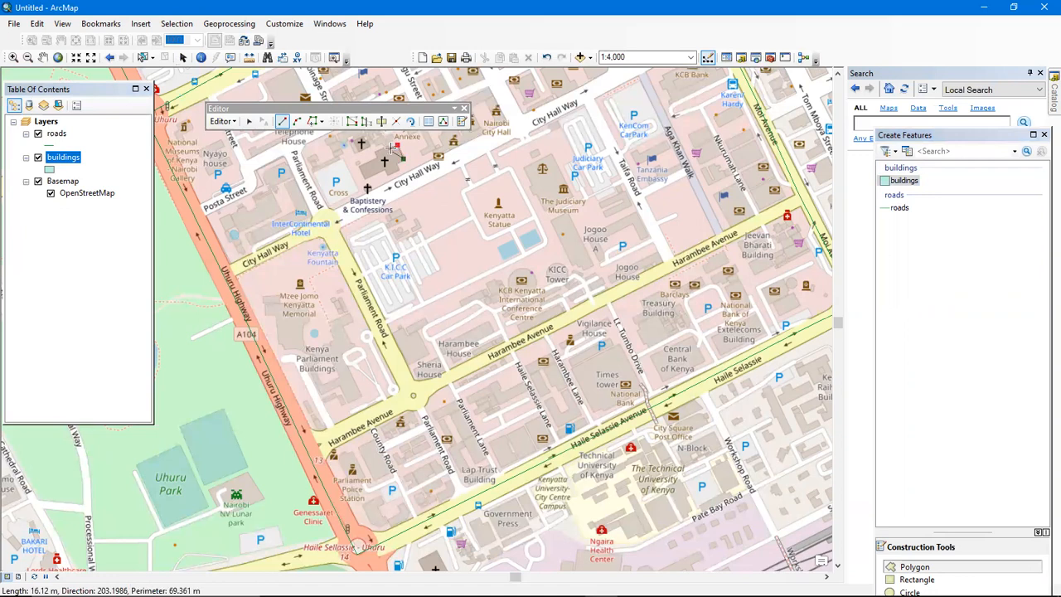
click(392, 147)
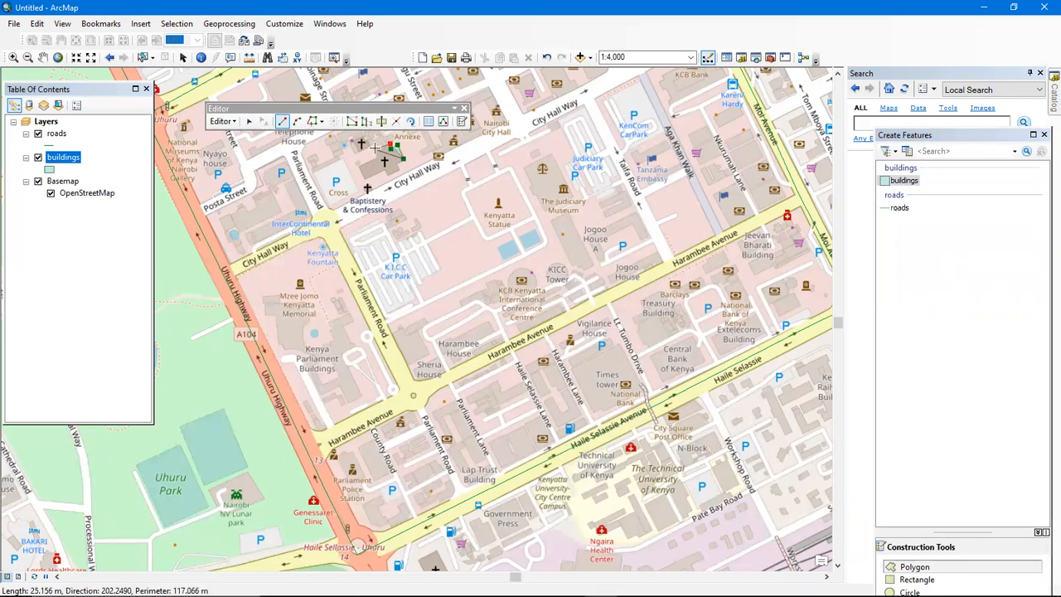
click(375, 152)
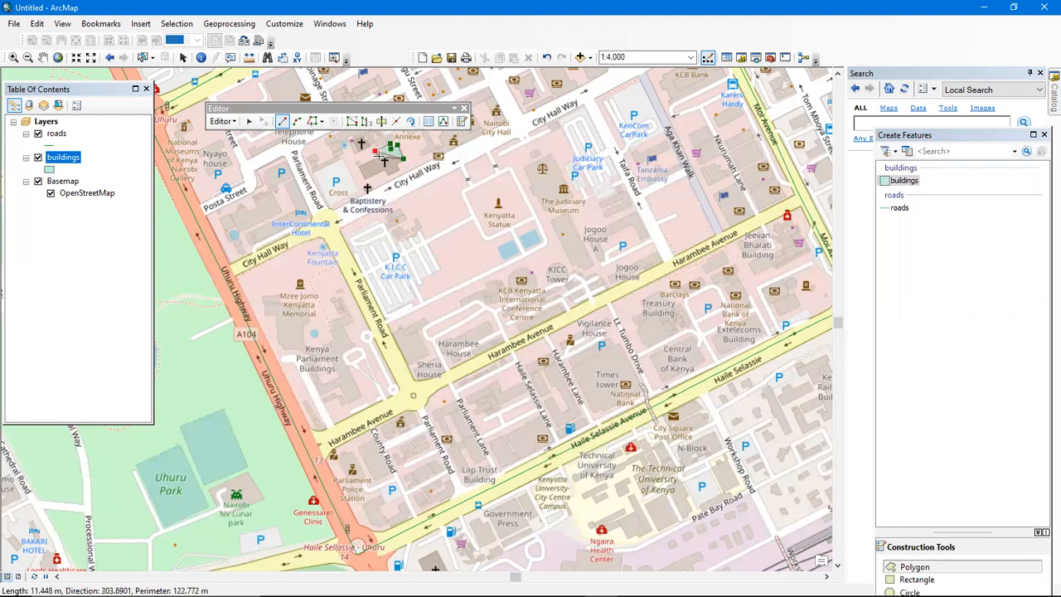
click(383, 159)
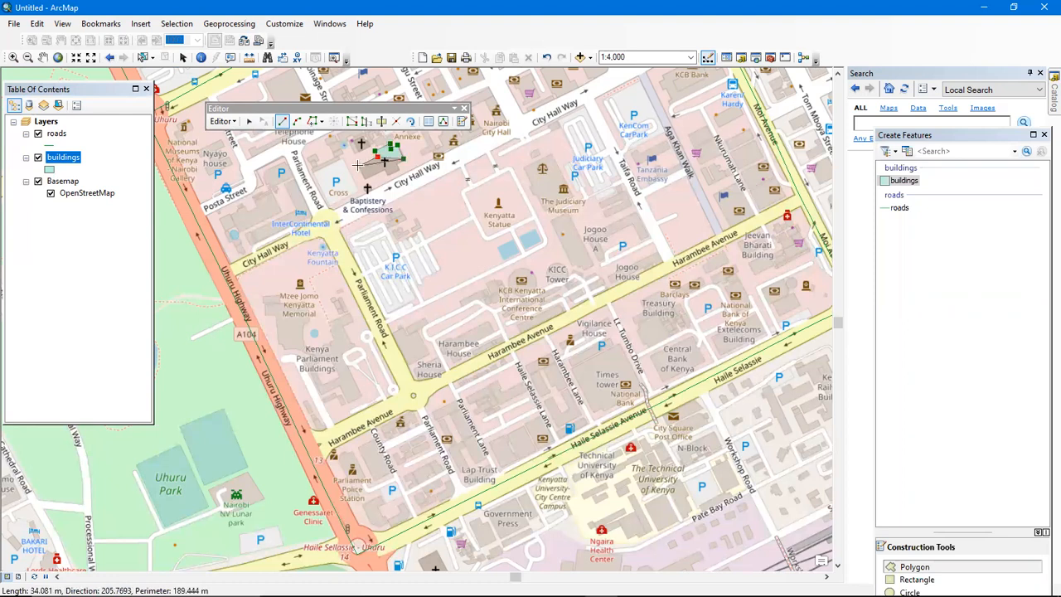
click(358, 166)
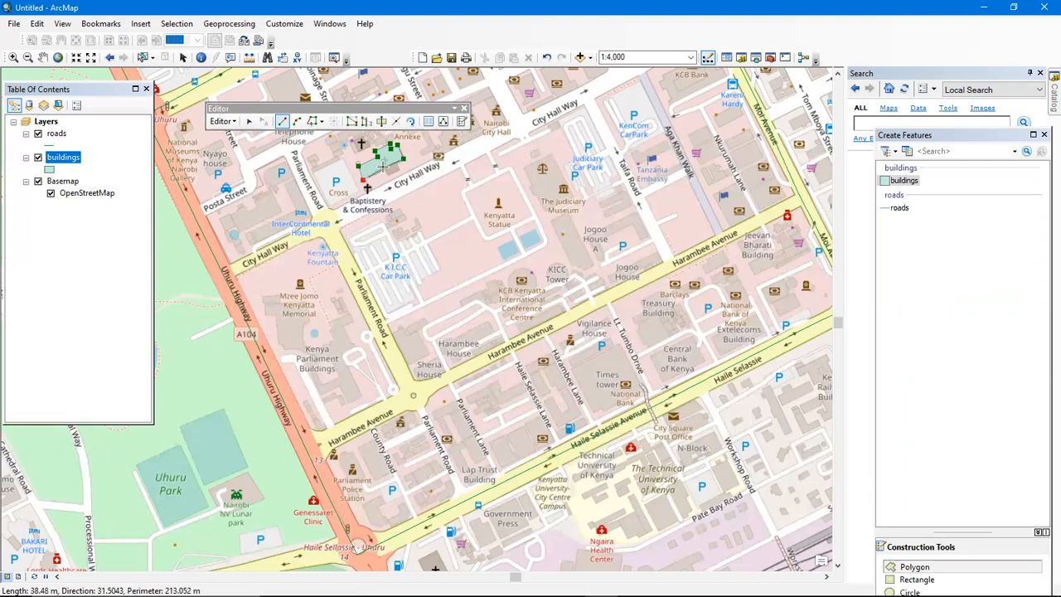
click(382, 166)
click(387, 176)
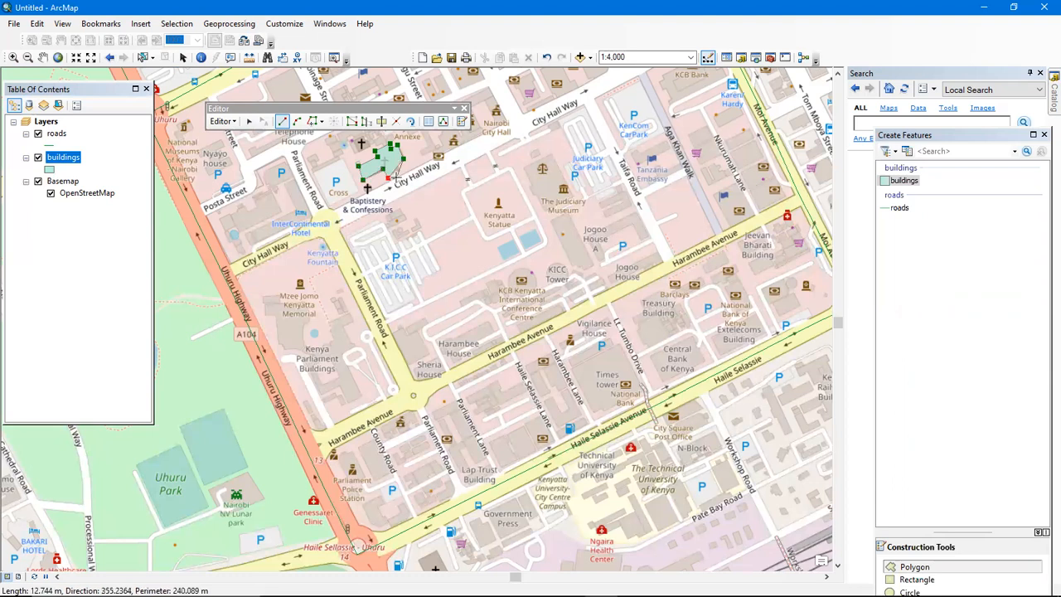
click(401, 170)
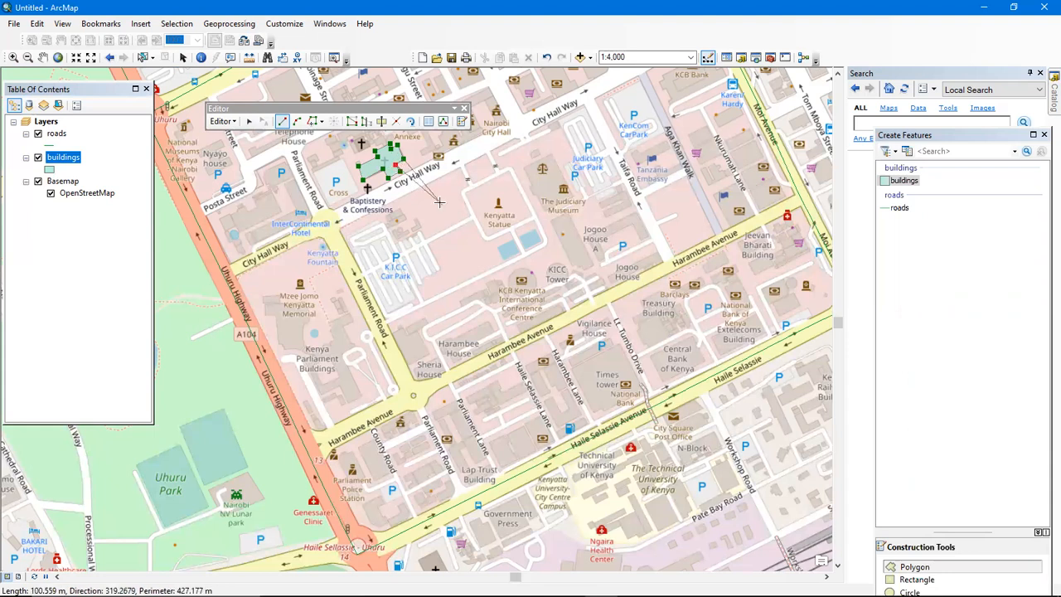
double_click(400, 161)
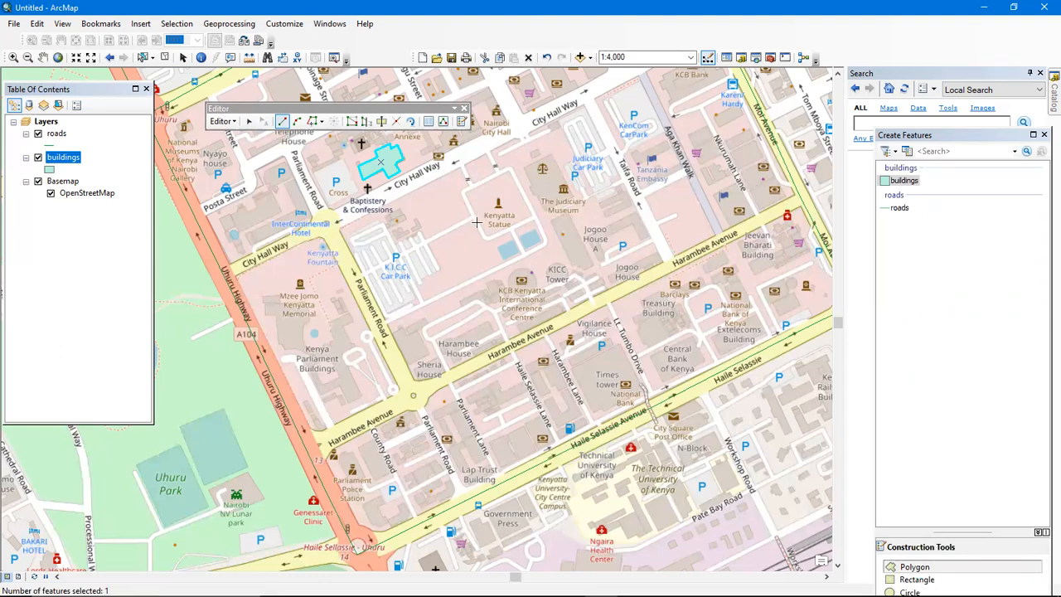
Digitize the square around Kenyatta Statue as a four-cornered buildings polygon with a perimeter of about 315 m
click(507, 171)
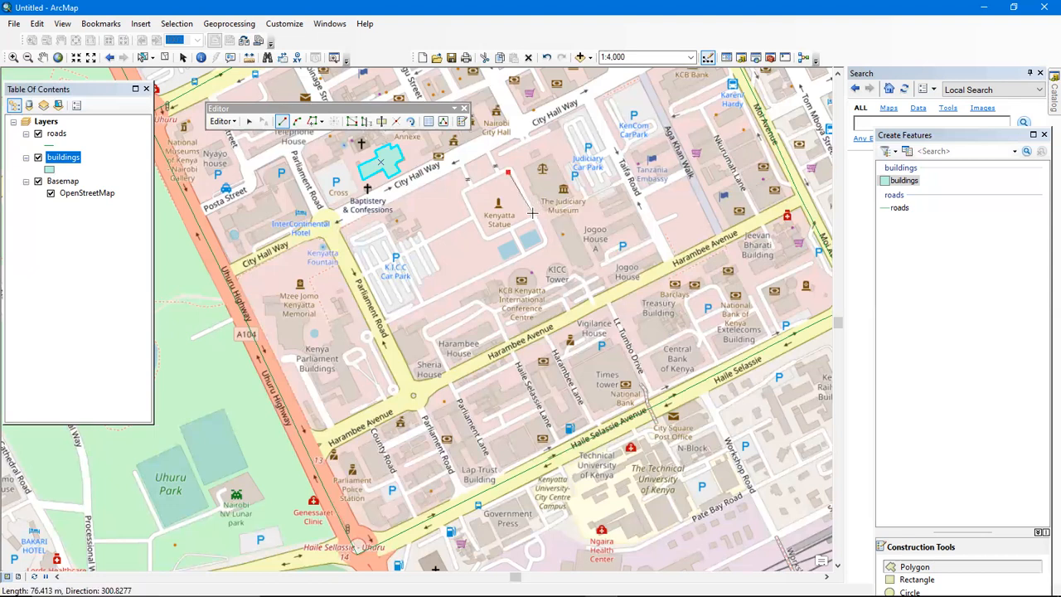
click(528, 216)
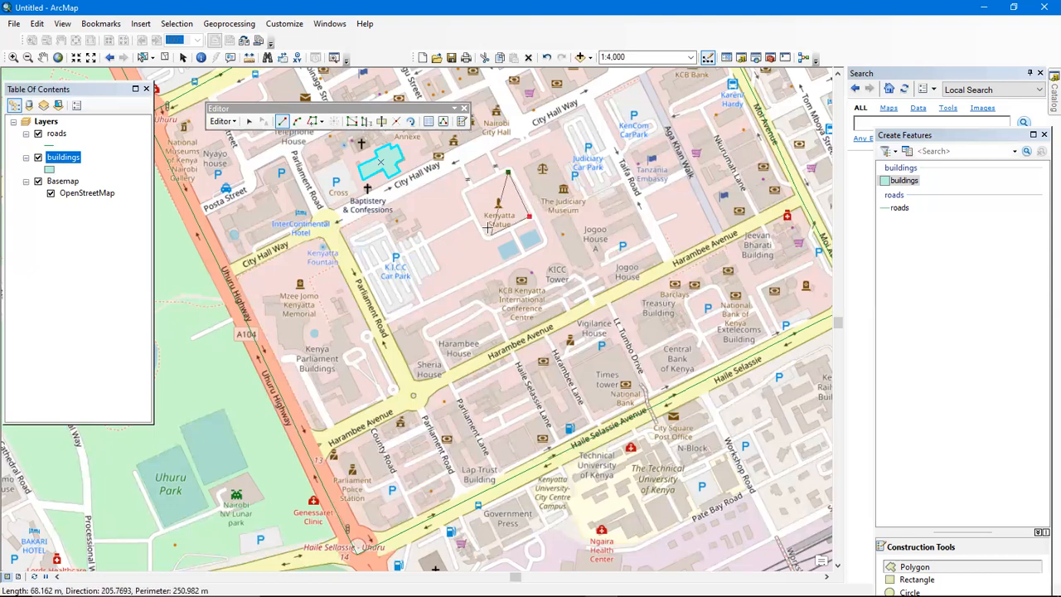
click(489, 236)
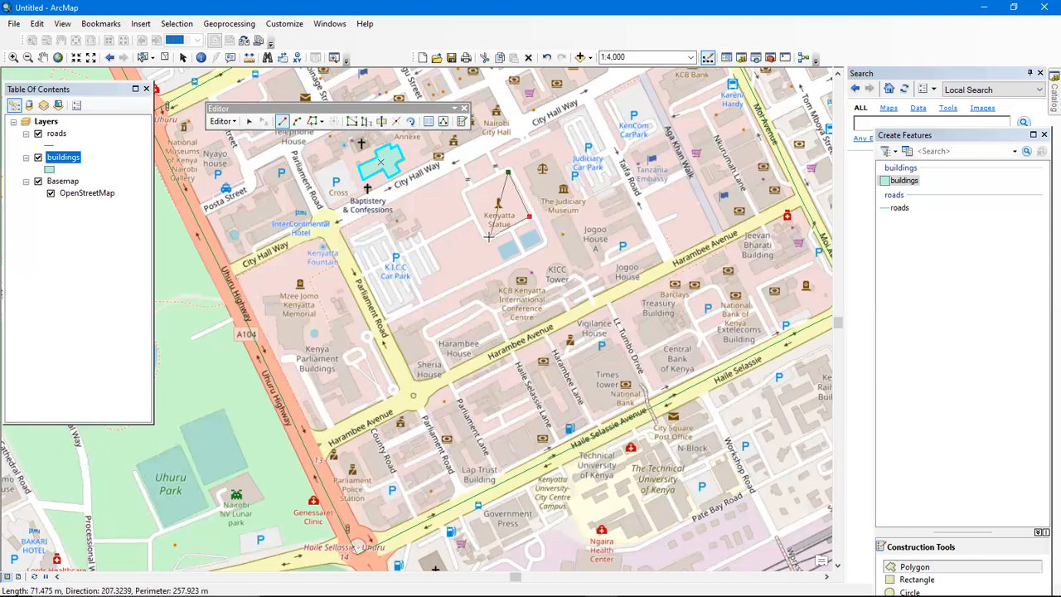
click(465, 192)
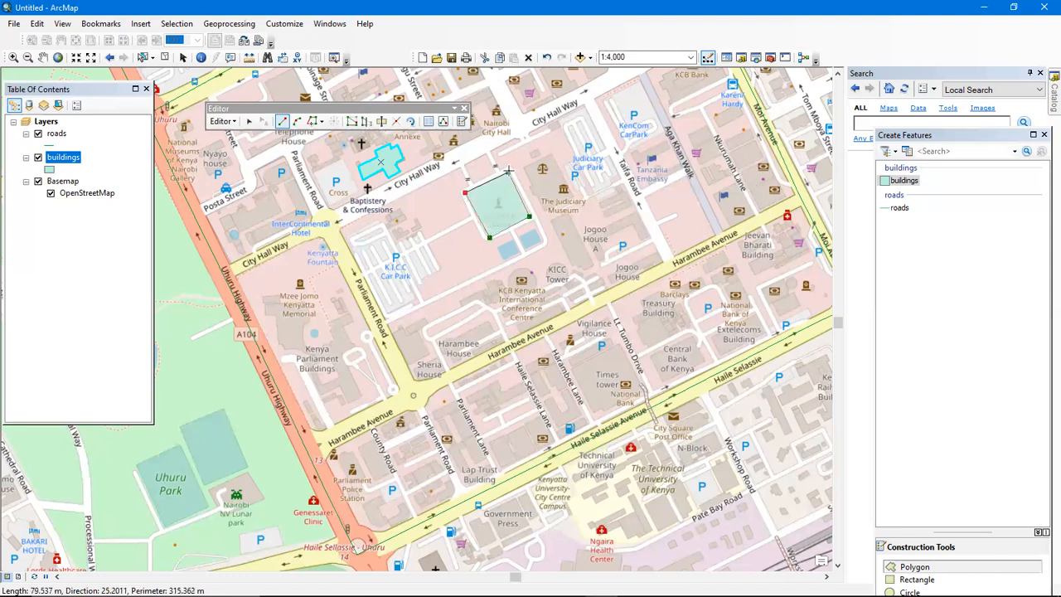
double_click(507, 171)
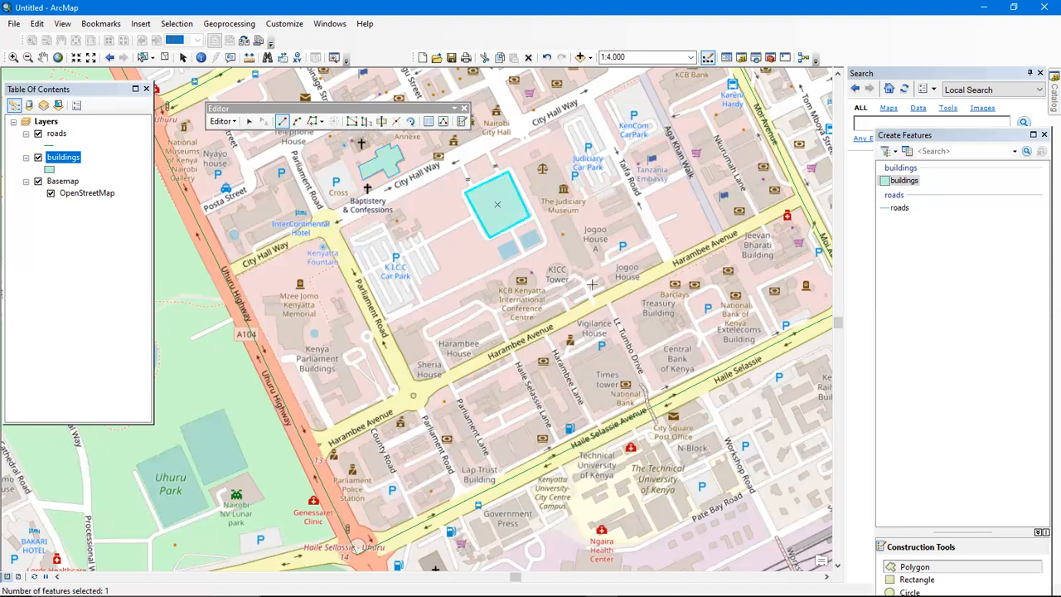
Digitize the Times Tower block between Harambee Lane and Lt. Tumbo Drive as a buildings polygon following its notched corners, perimeter about 373 m
click(574, 366)
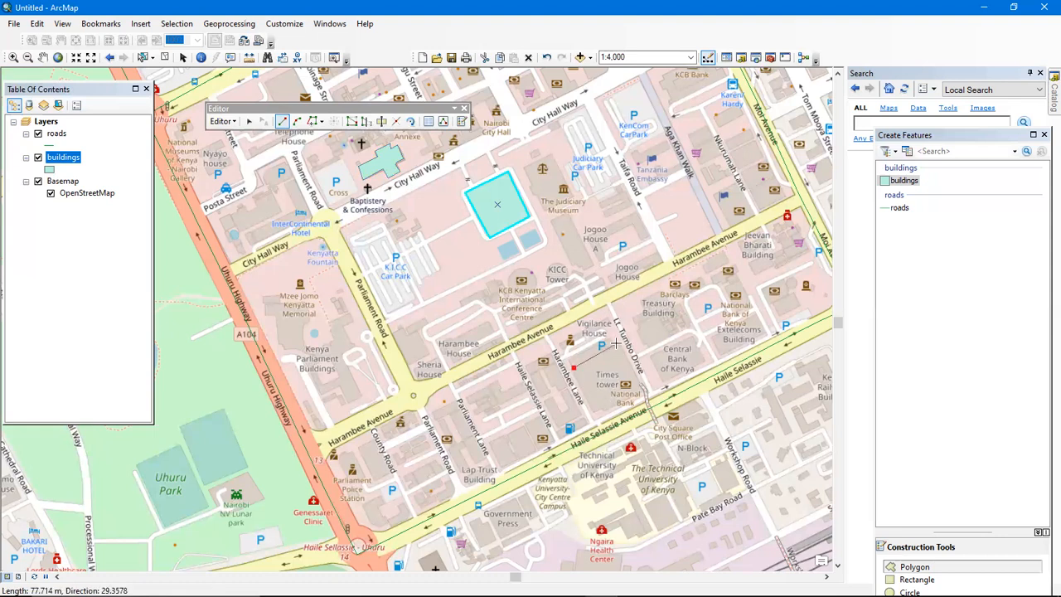
click(571, 359)
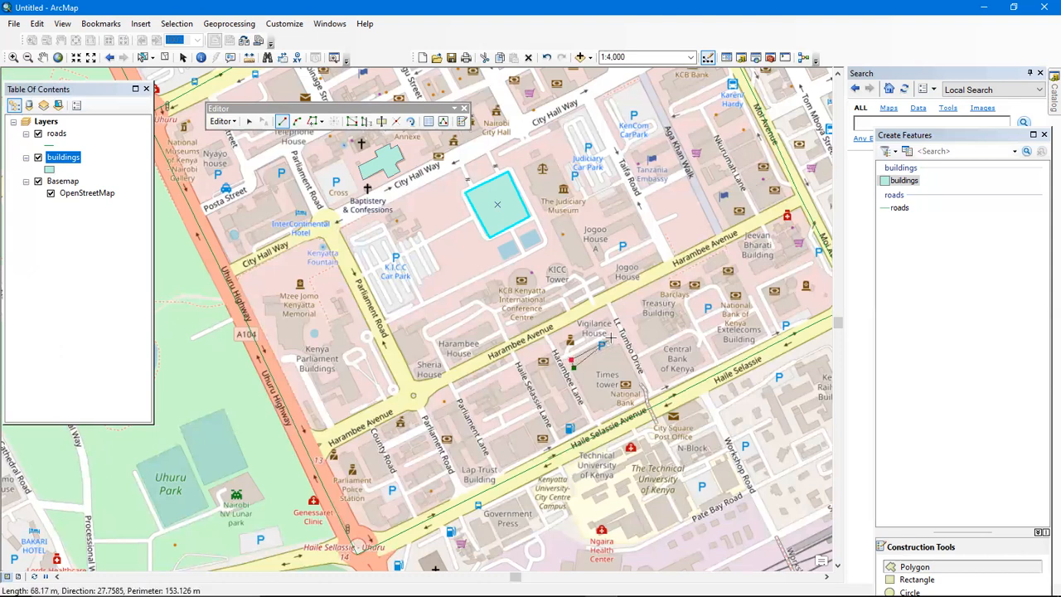
click(610, 337)
click(612, 345)
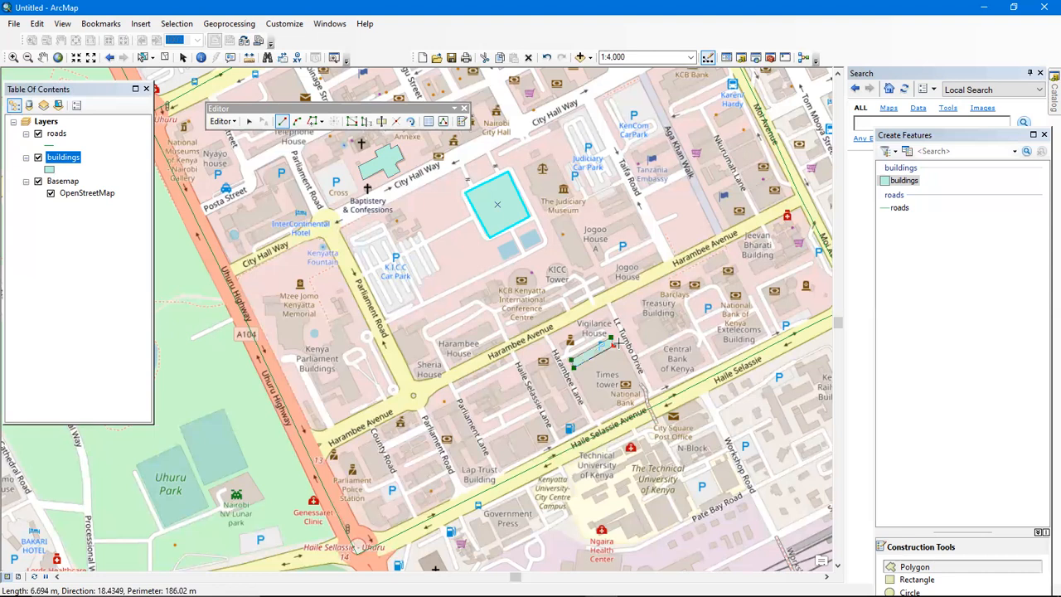
click(640, 382)
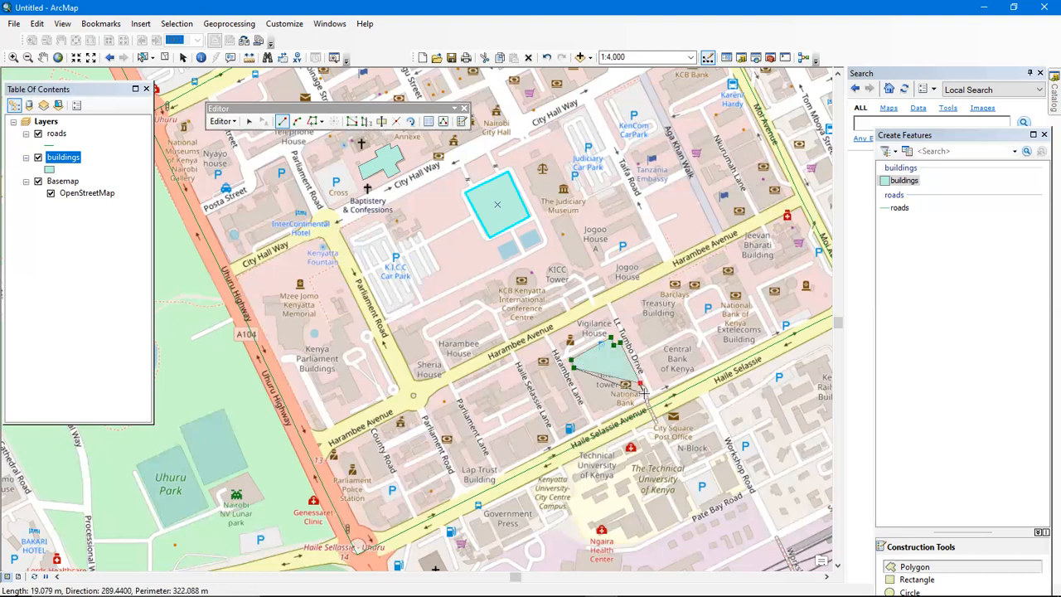
click(643, 390)
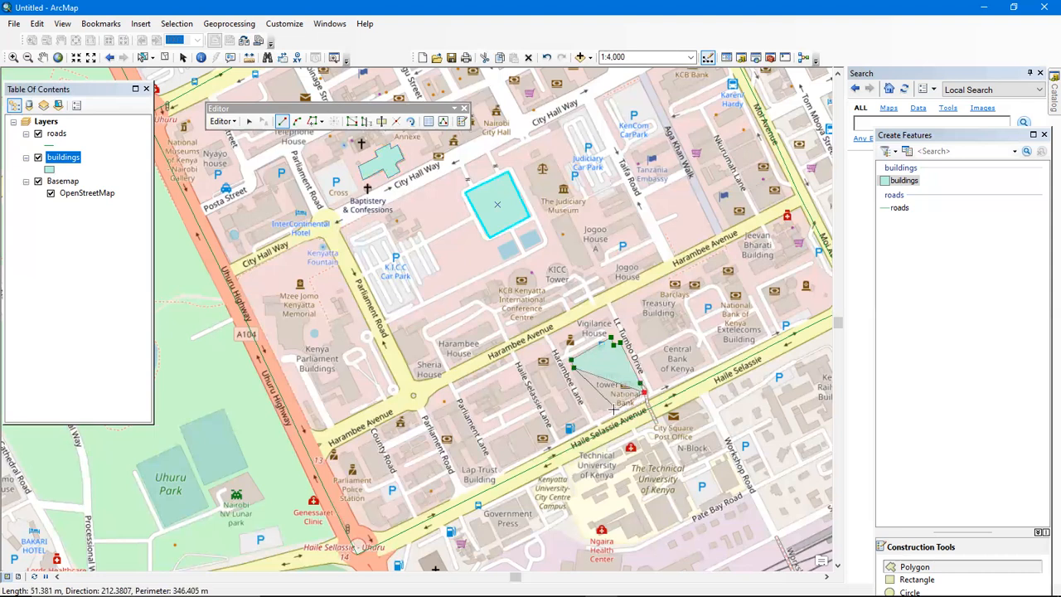
click(607, 409)
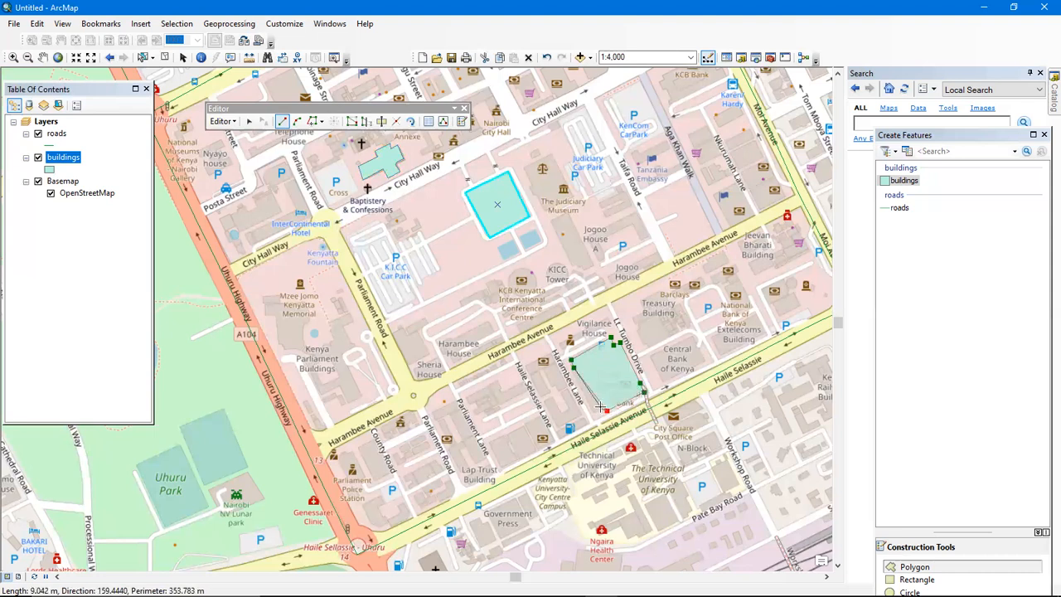
click(599, 408)
click(595, 411)
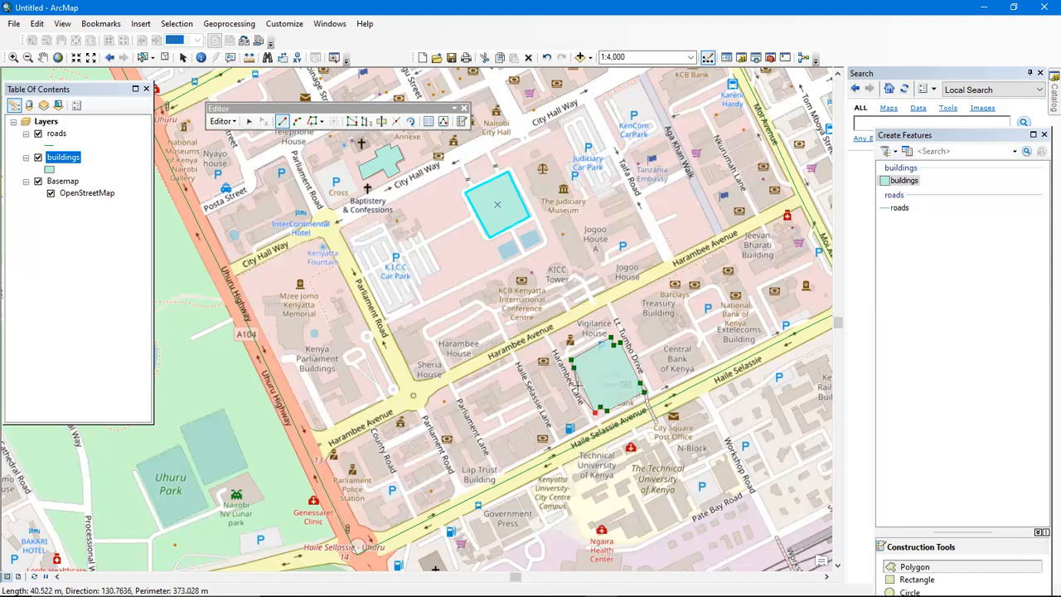
key(F2)
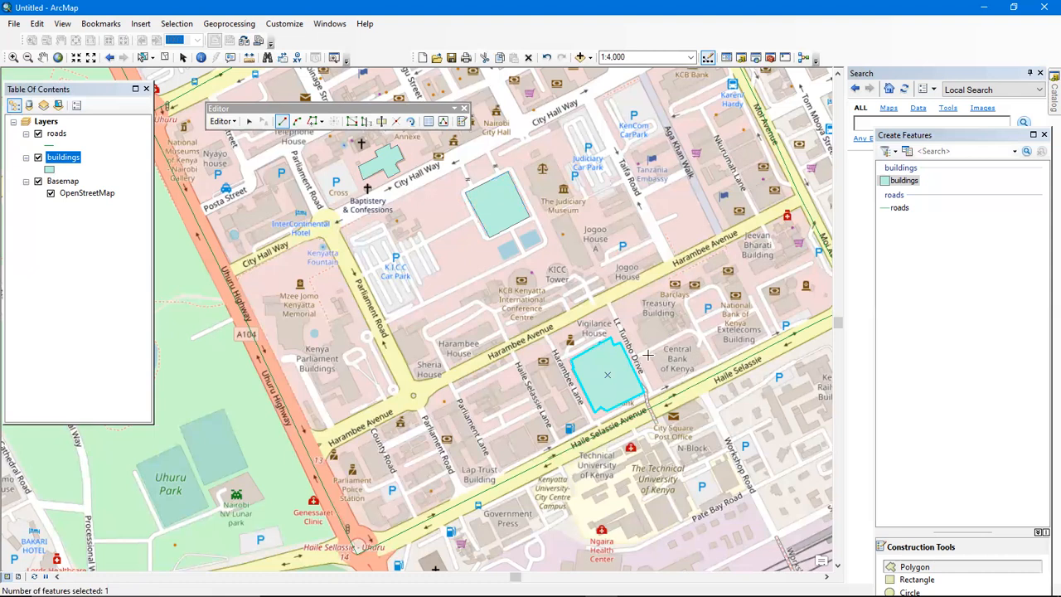
Digitize the Central Bank of Kenya building north of Haile Selassie Avenue as a four-cornered buildings polygon with a perimeter of about 244 m
click(648, 358)
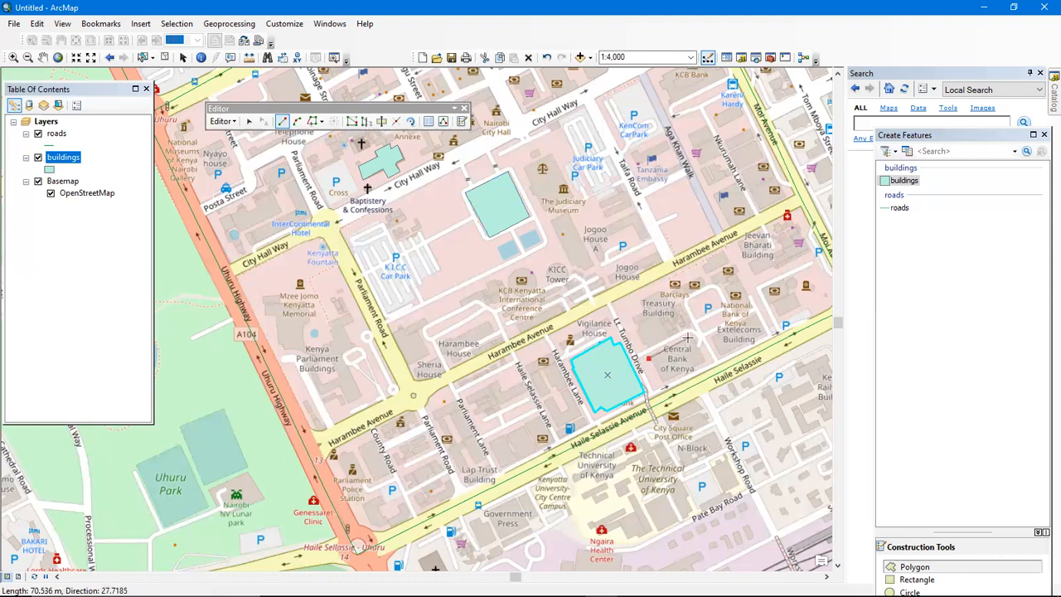
click(693, 333)
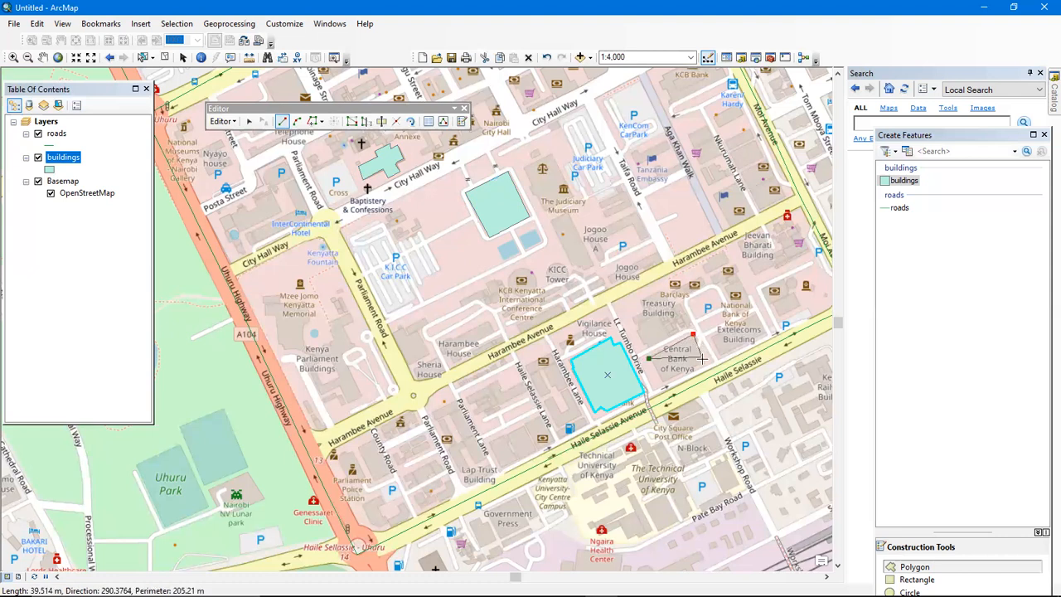
click(704, 361)
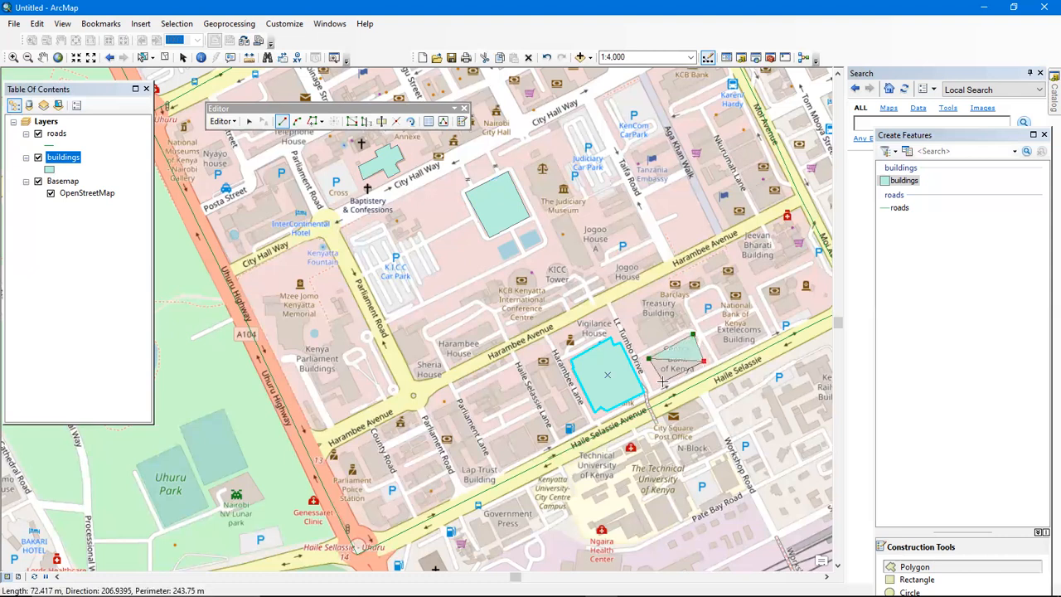
click(663, 381)
double_click(649, 358)
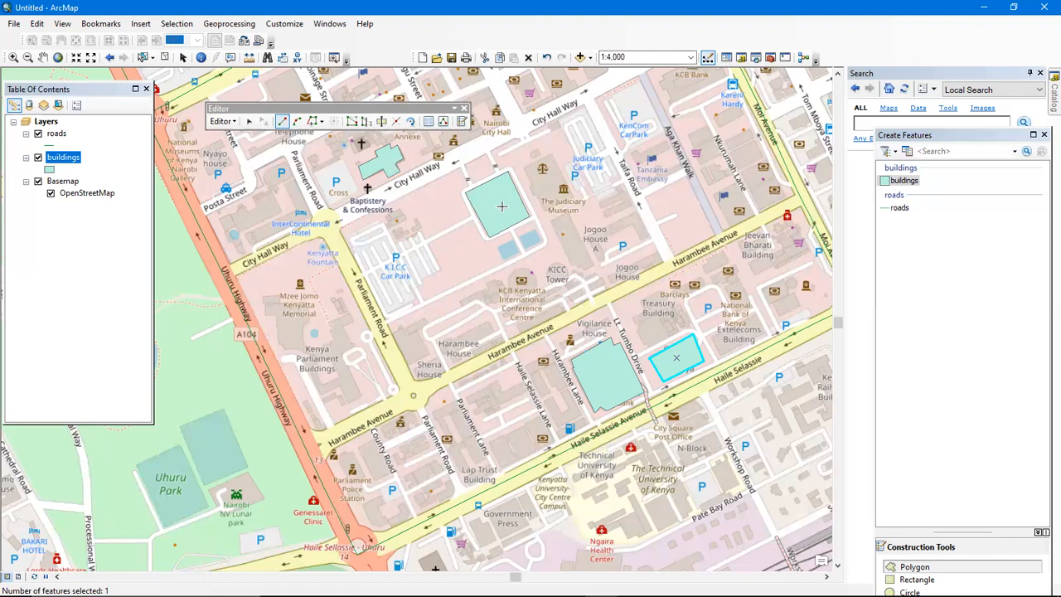
click(50, 170)
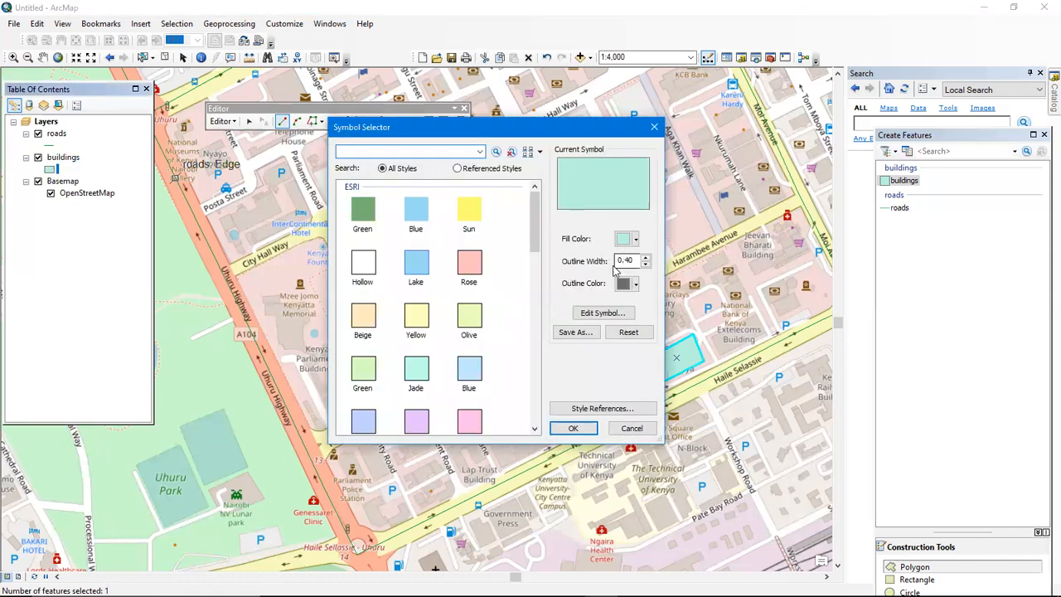
click(636, 239)
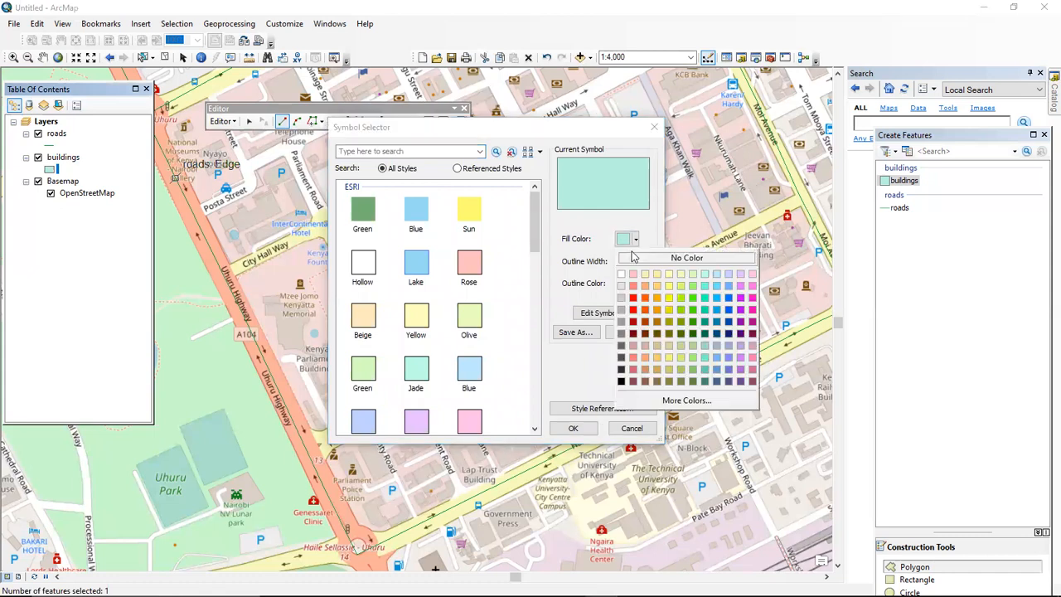
click(404, 252)
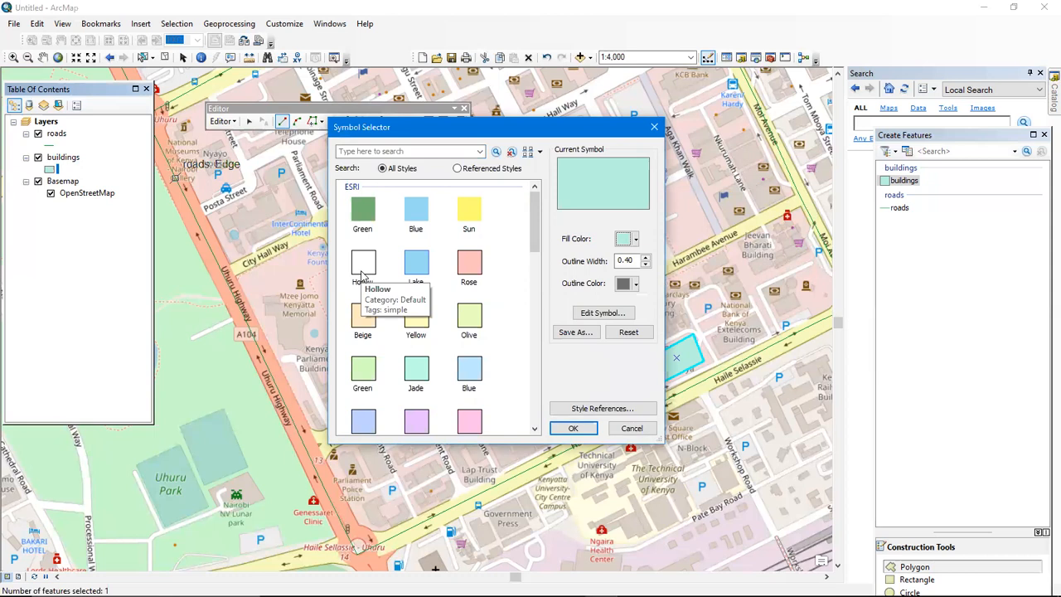
click(654, 127)
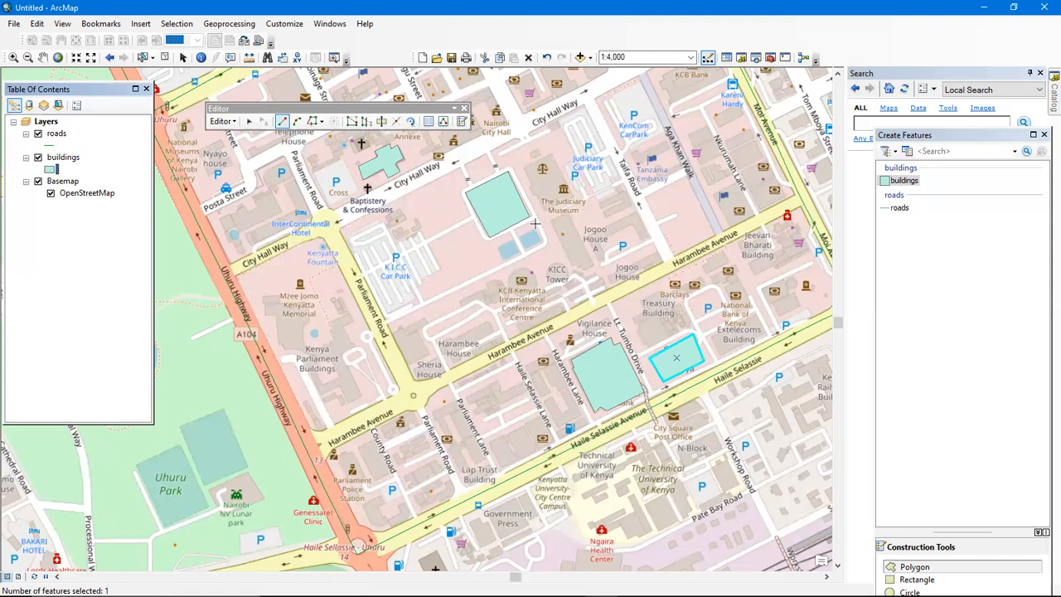
Open the buildings layer's symbol settings and set the outline width to 2
scroll(490, 285, up, 1)
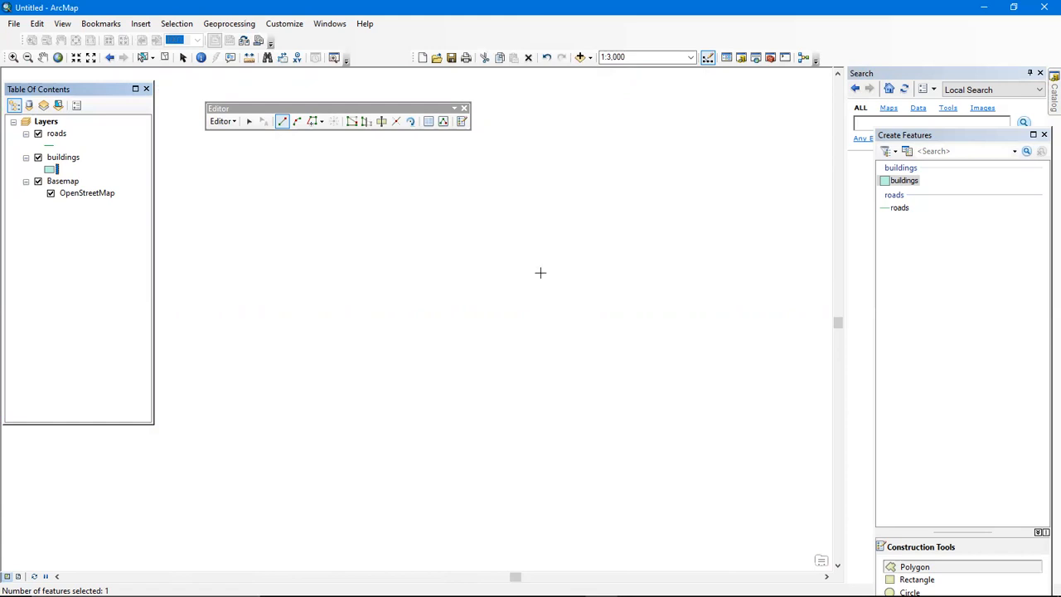
double_click(50, 169)
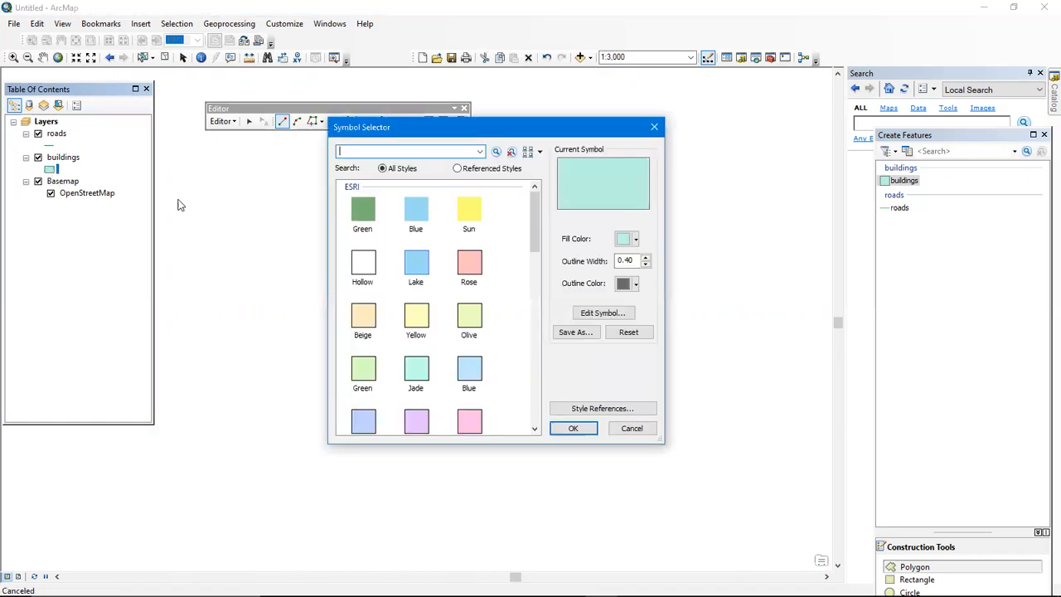
click(646, 258)
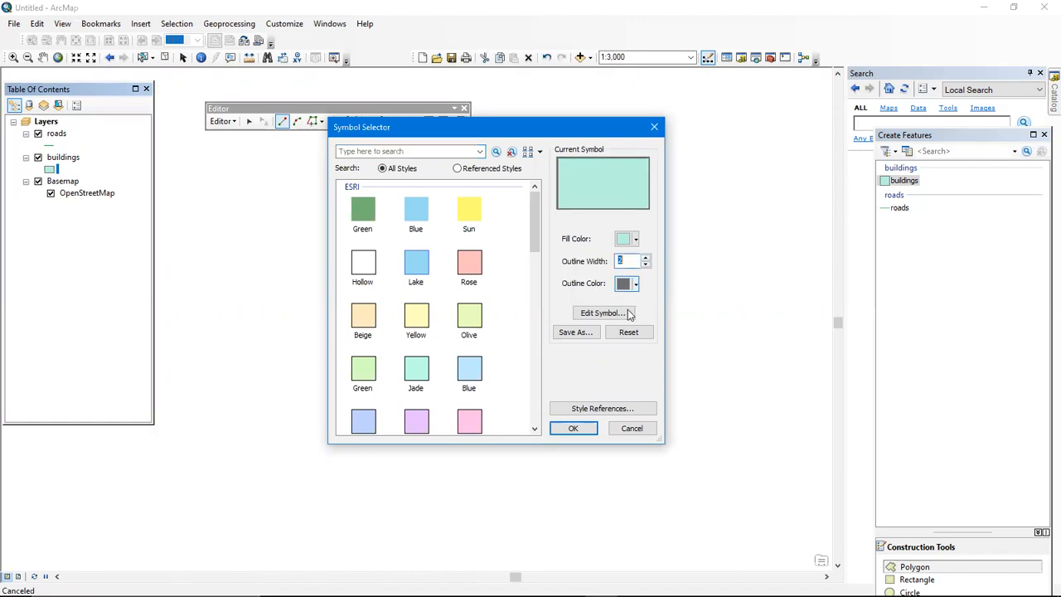
Apply the buildings symbol with an outline width of 2 and open the buildings layer's attribute table
click(578, 428)
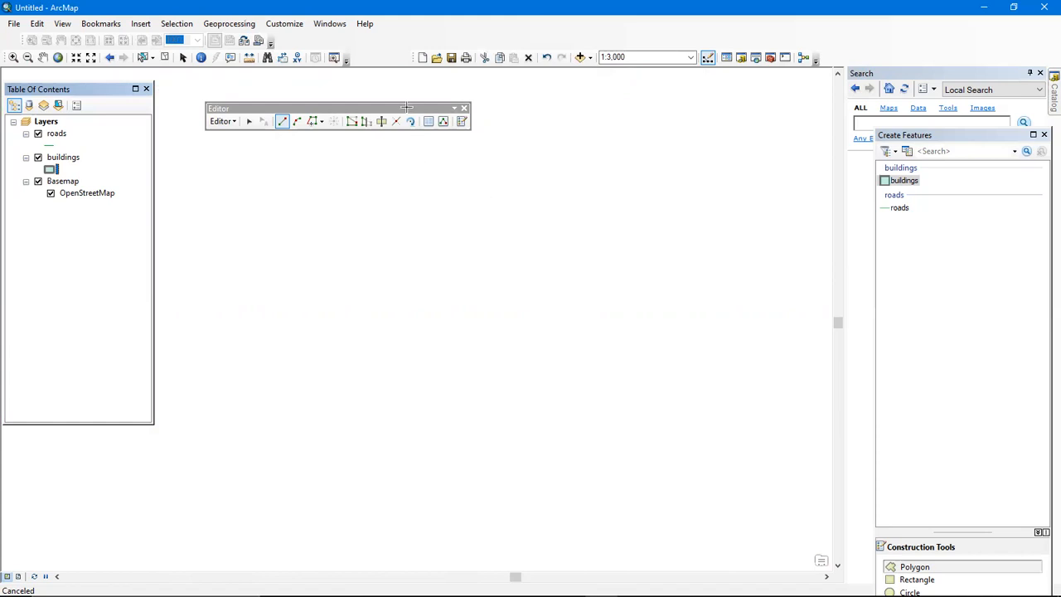
drag(390, 106, 386, 97)
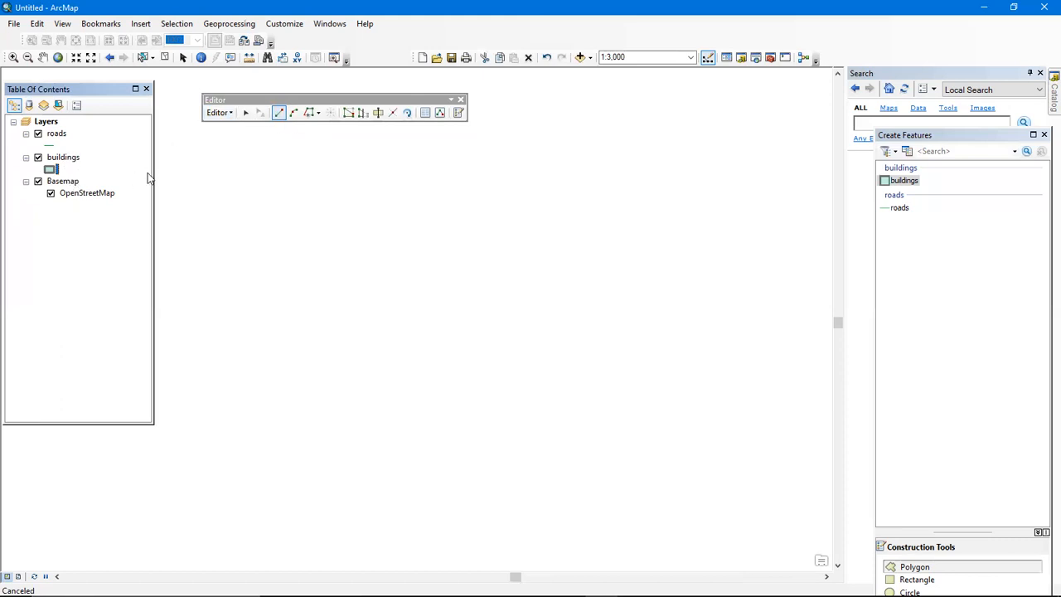
right_click(65, 158)
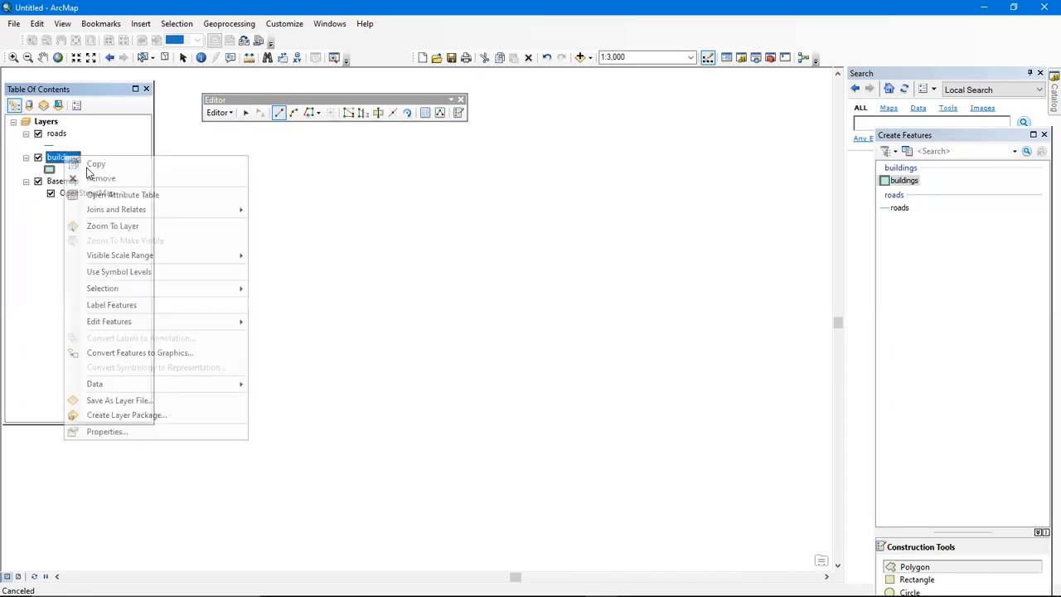
click(104, 194)
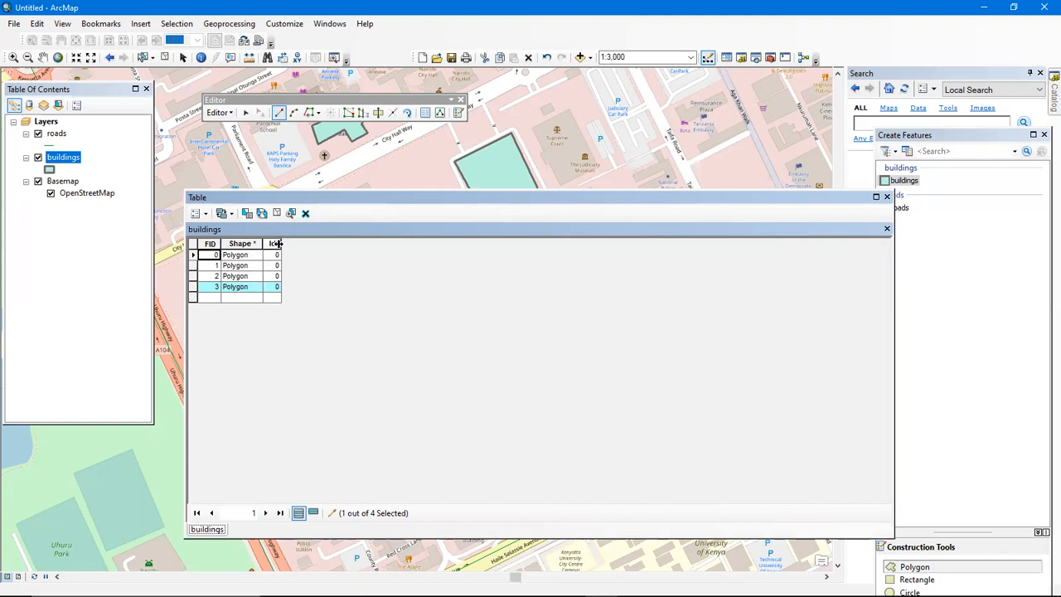
Stop the current edit session and save the edits so that fields can be added to the table
click(199, 213)
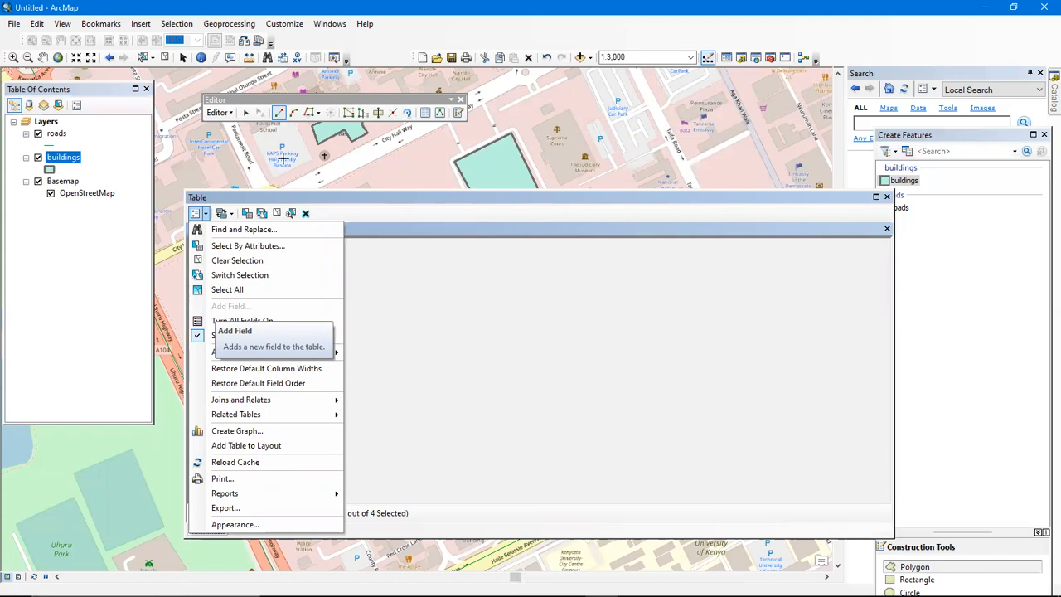
click(231, 114)
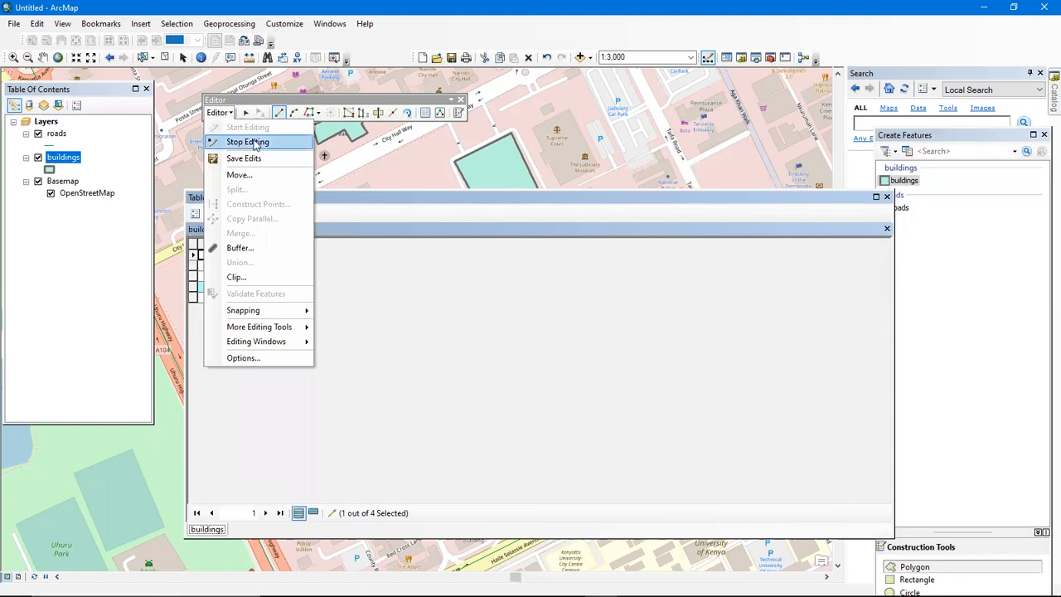
click(257, 143)
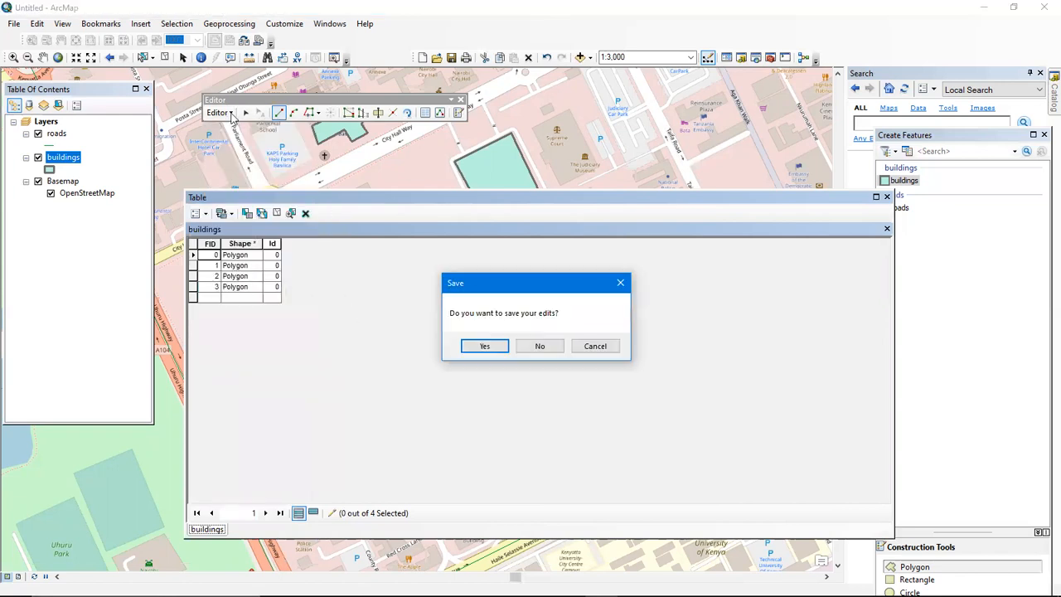
click(486, 348)
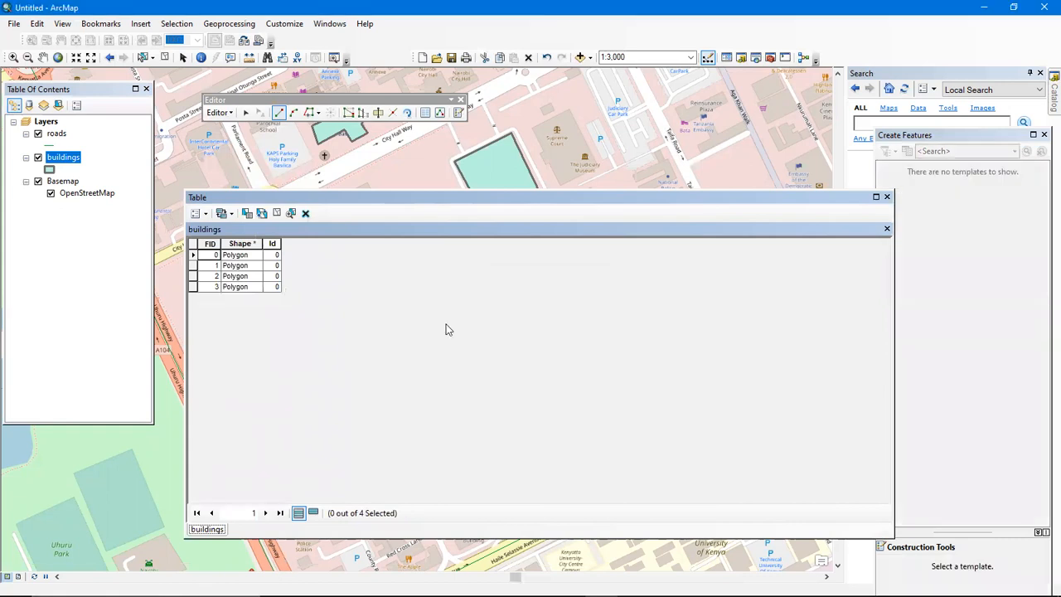
Add a field called "name" of type Text to the buildings attribute table
click(200, 213)
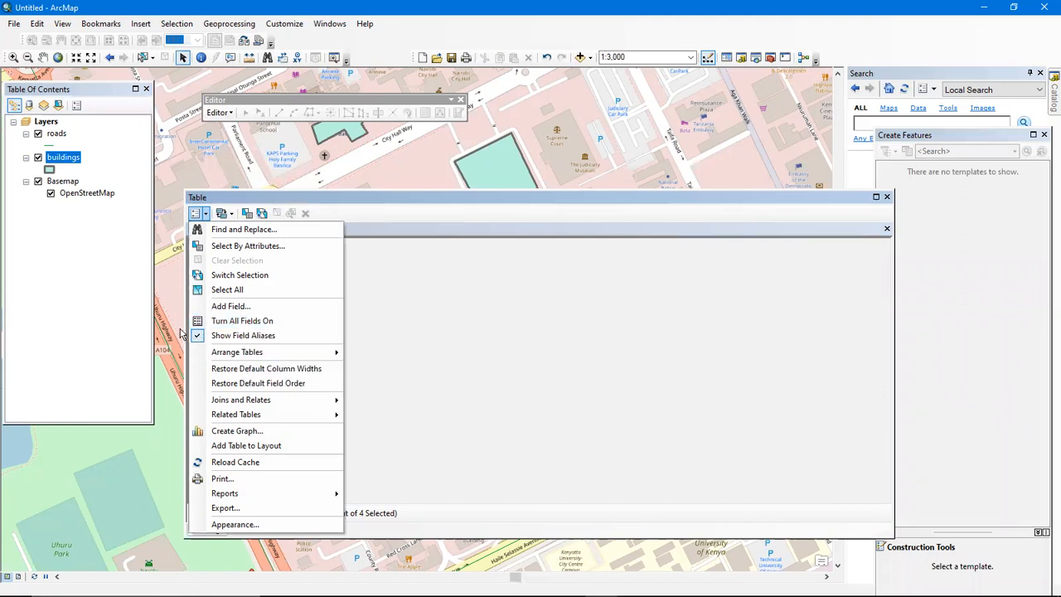
click(236, 308)
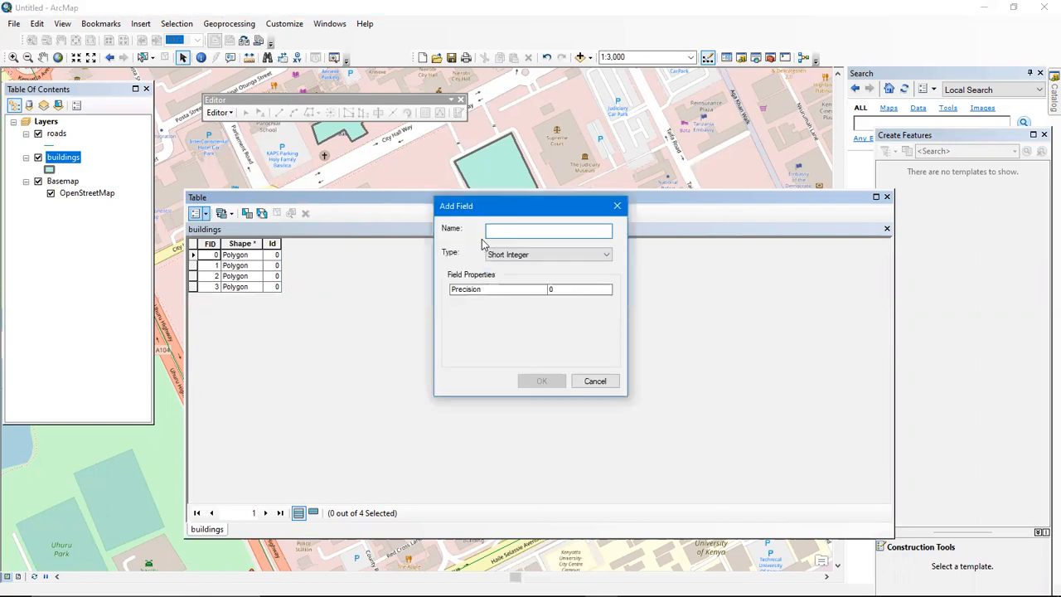
text(name)
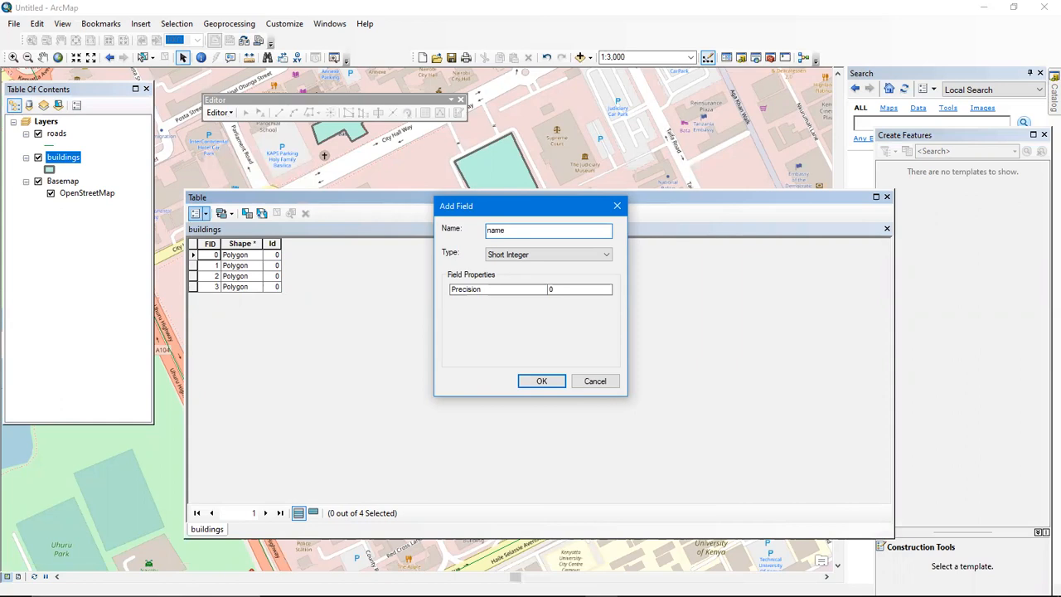
click(583, 253)
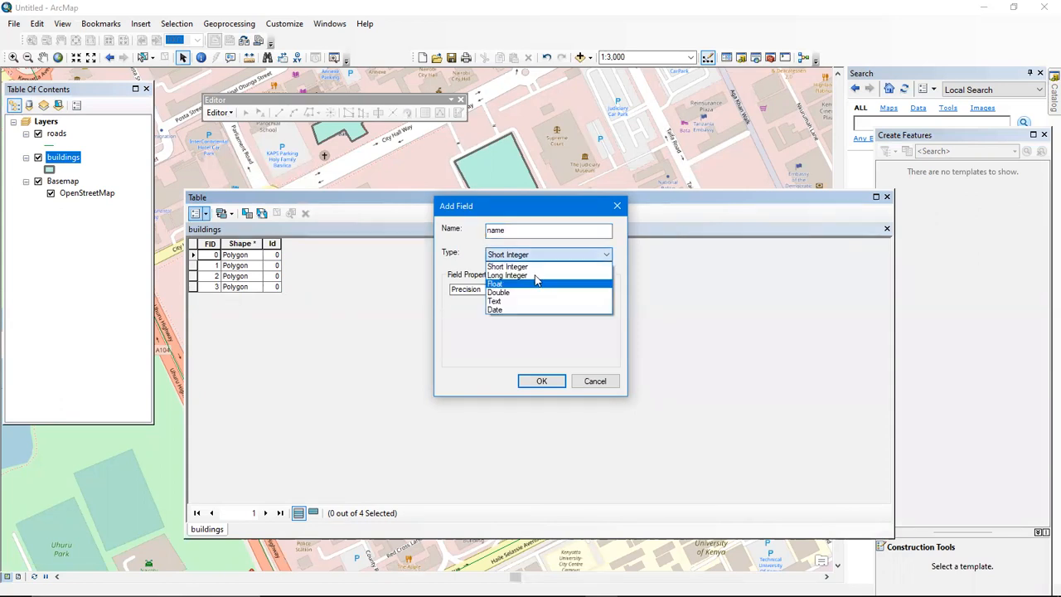
click(574, 276)
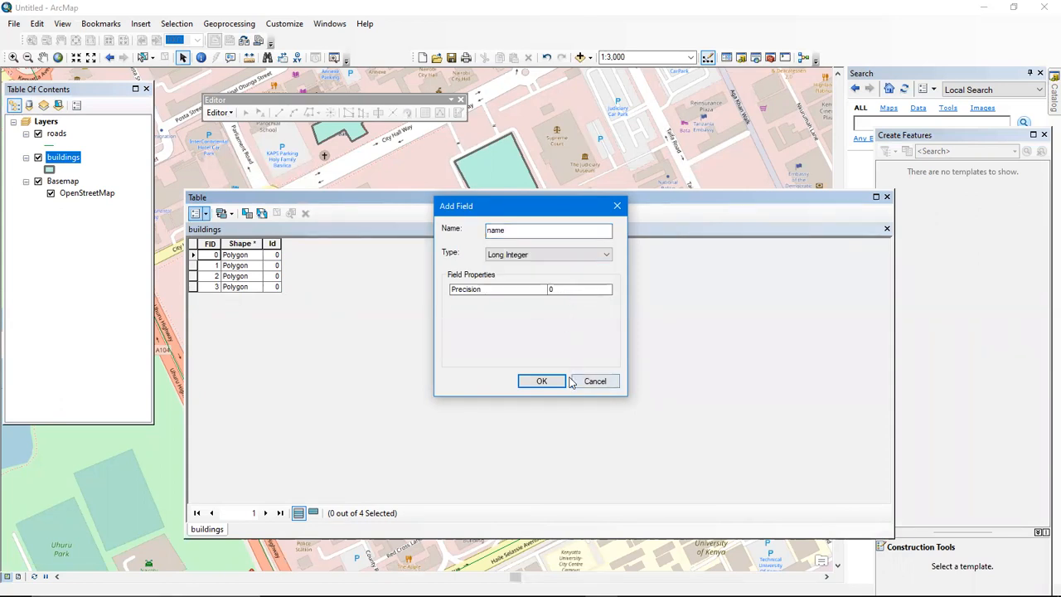
click(598, 259)
click(509, 302)
click(542, 382)
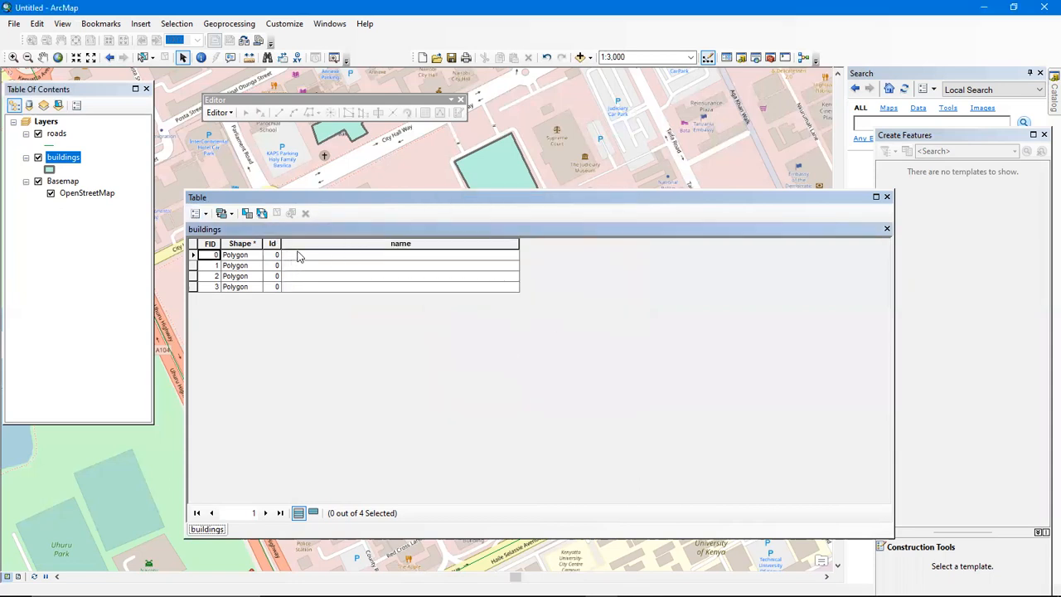
Select the first building's record to highlight it and dock the Editor toolbar so that it no longer covers the map
click(298, 260)
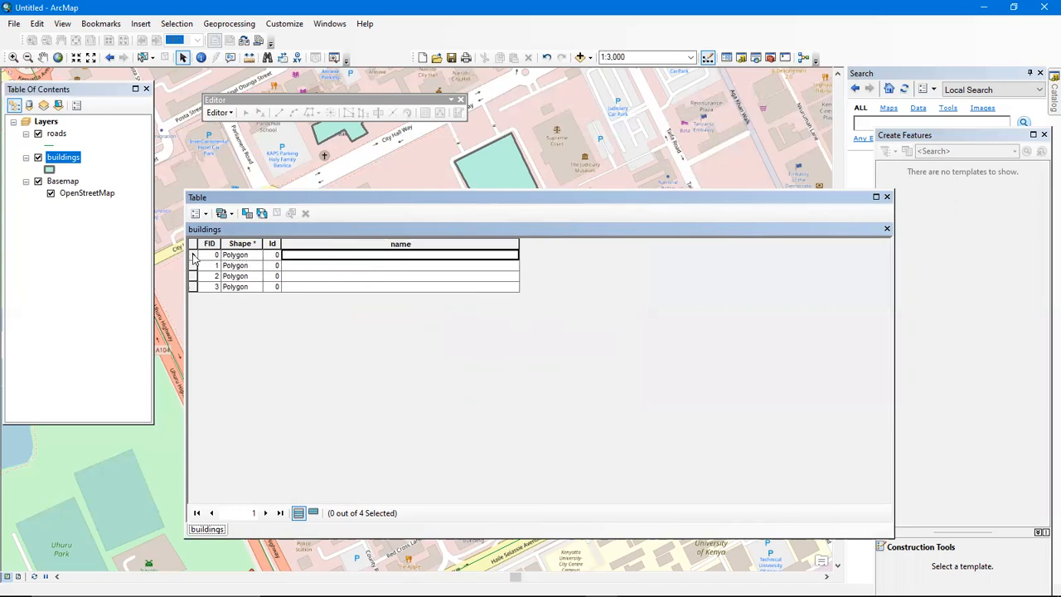
click(193, 256)
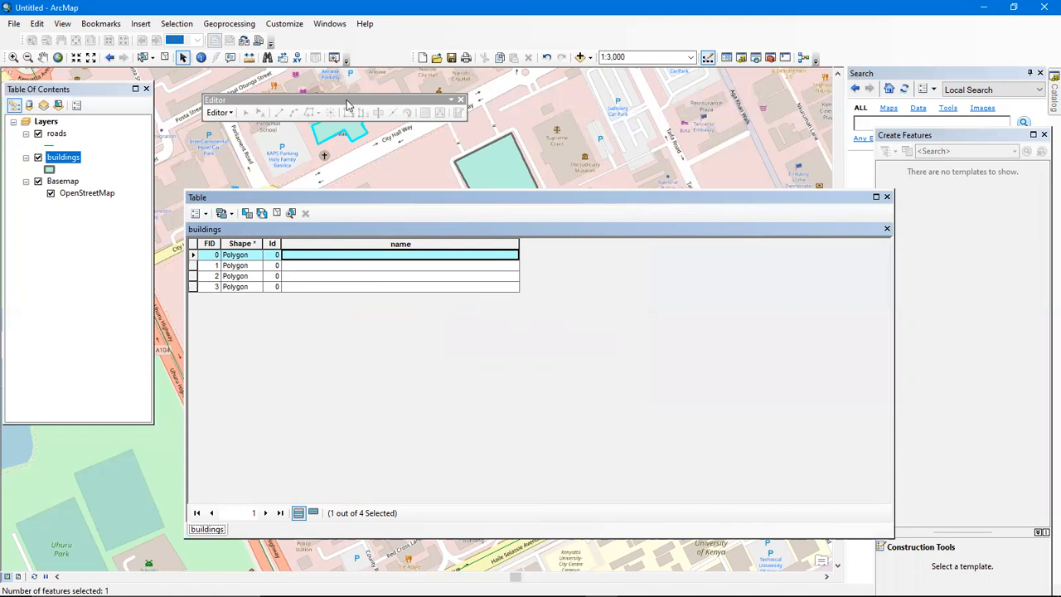
drag(336, 76, 327, 65)
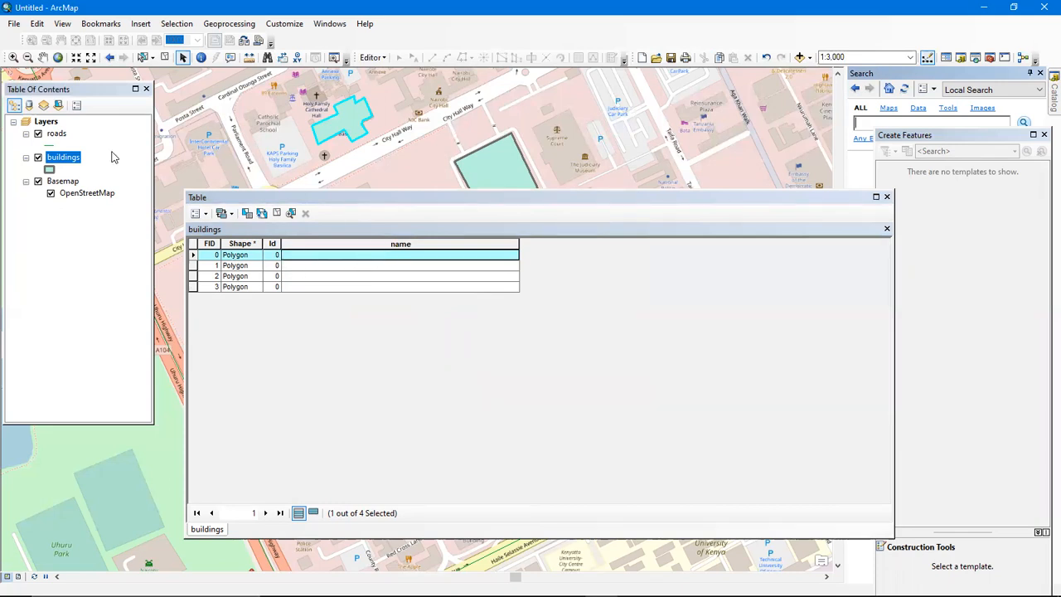
Start an edit session on the buildings layer, continuing past the spatial reference warnings
right_click(68, 160)
mouse_move(220, 328)
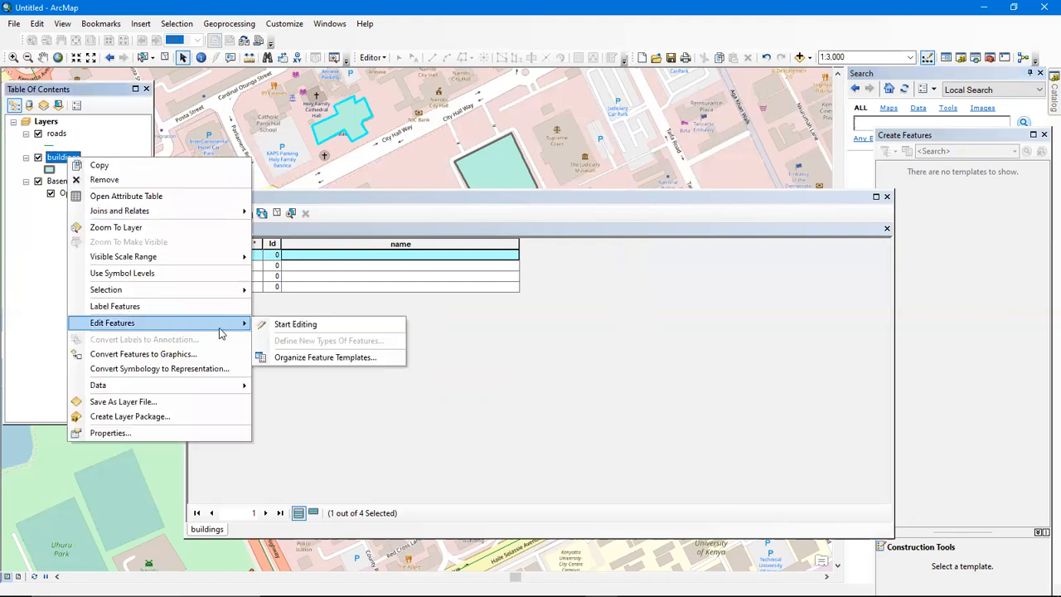
click(286, 330)
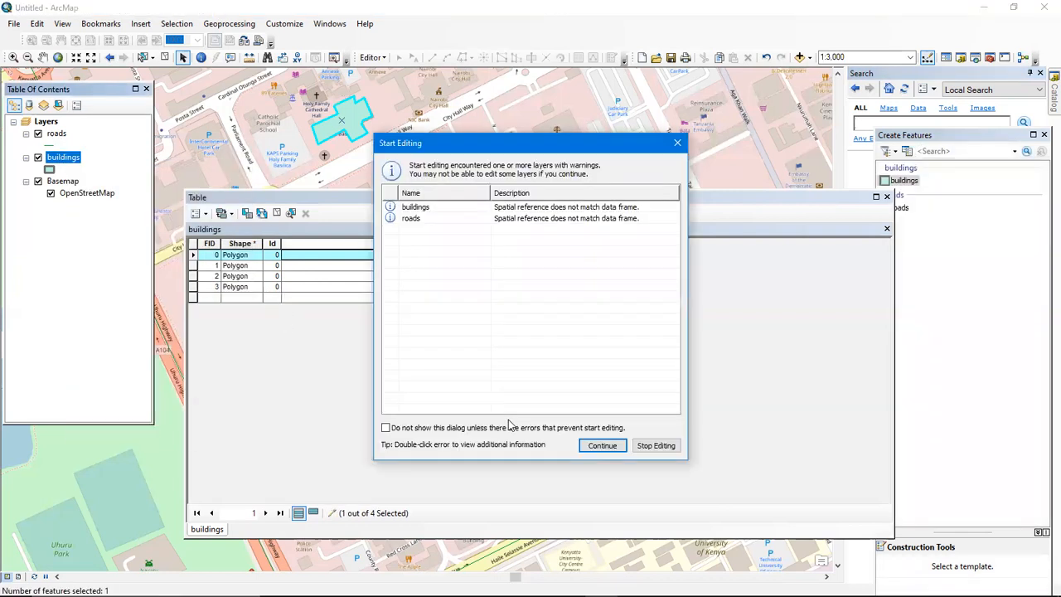
click(590, 448)
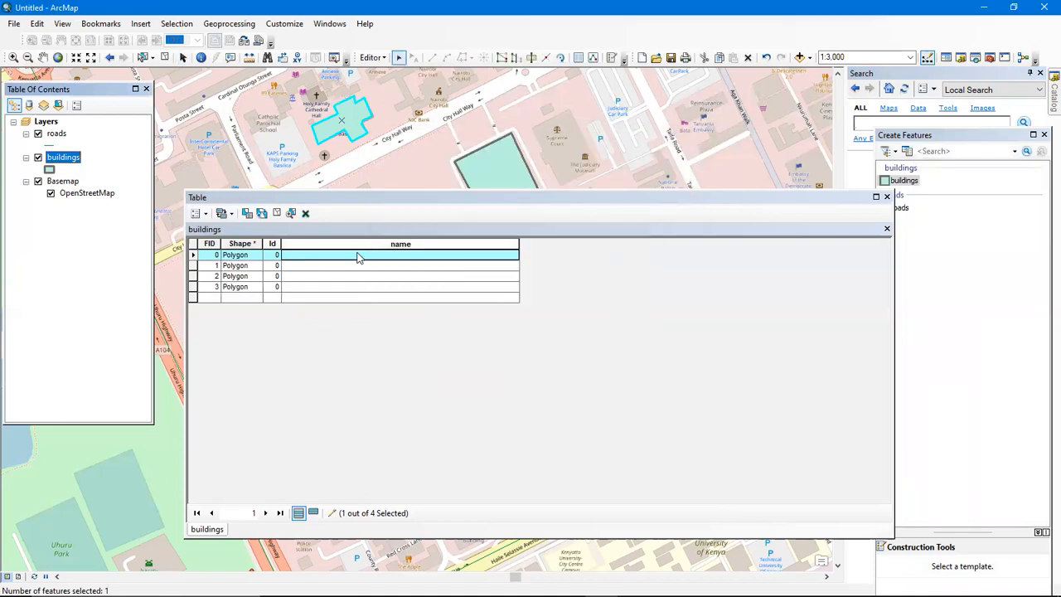
Enter "city hall" as the name of building FID 0 and "statue" for FID 1
click(358, 254)
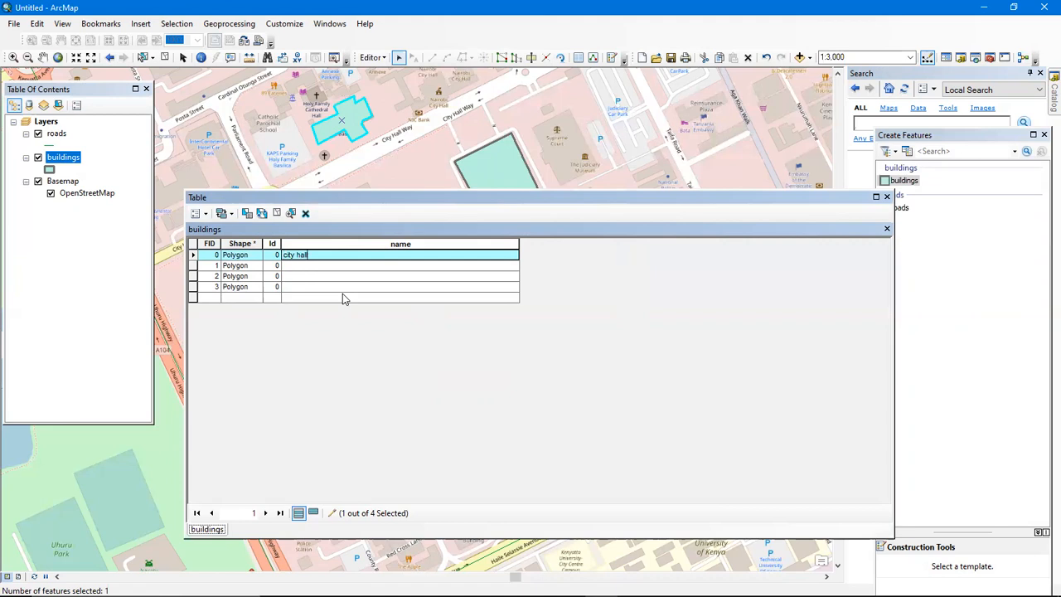
click(192, 266)
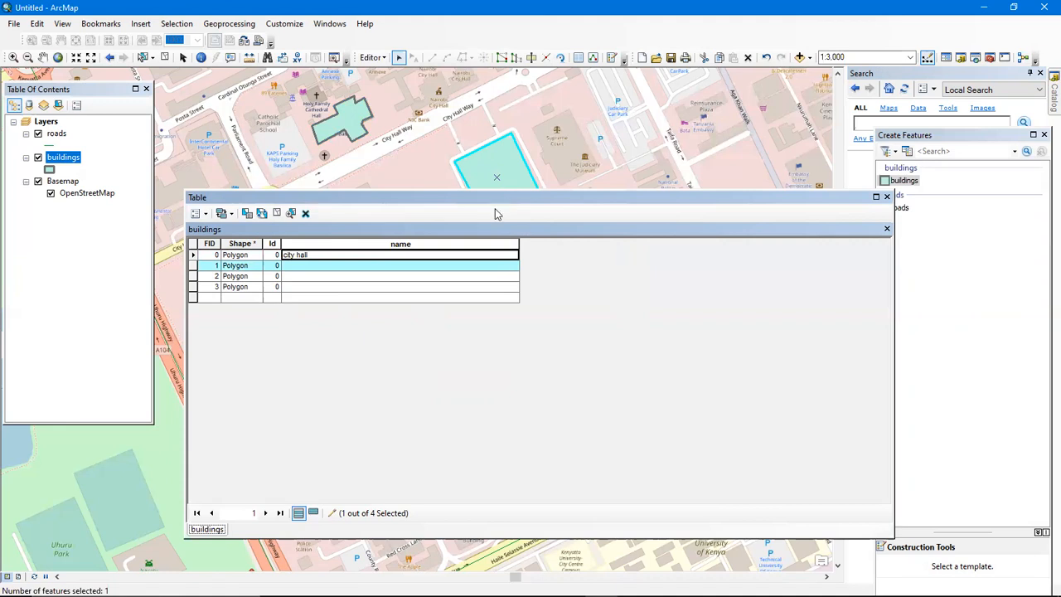
drag(491, 225, 484, 269)
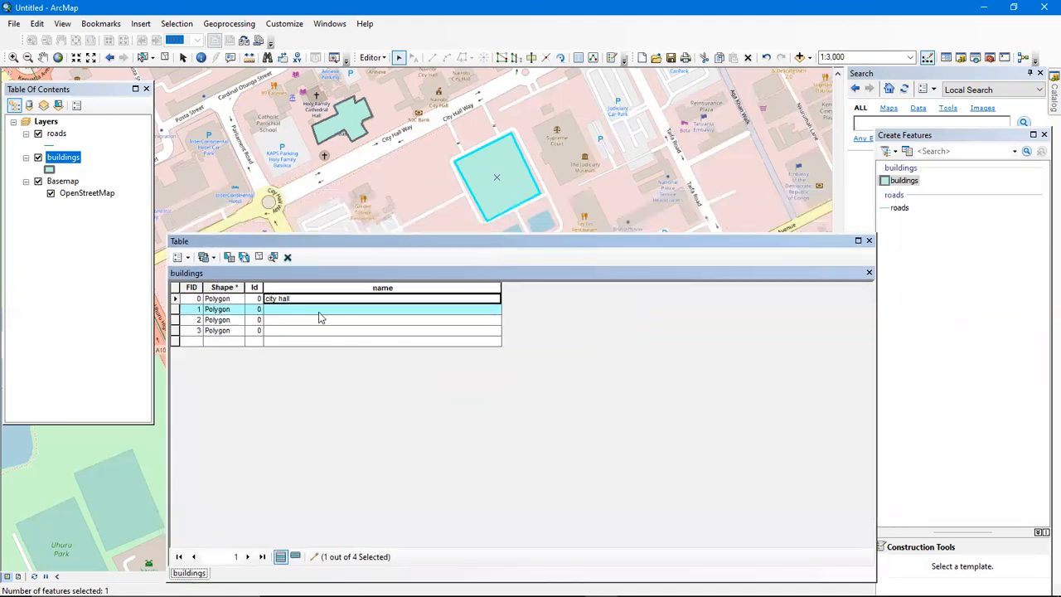
click(274, 310)
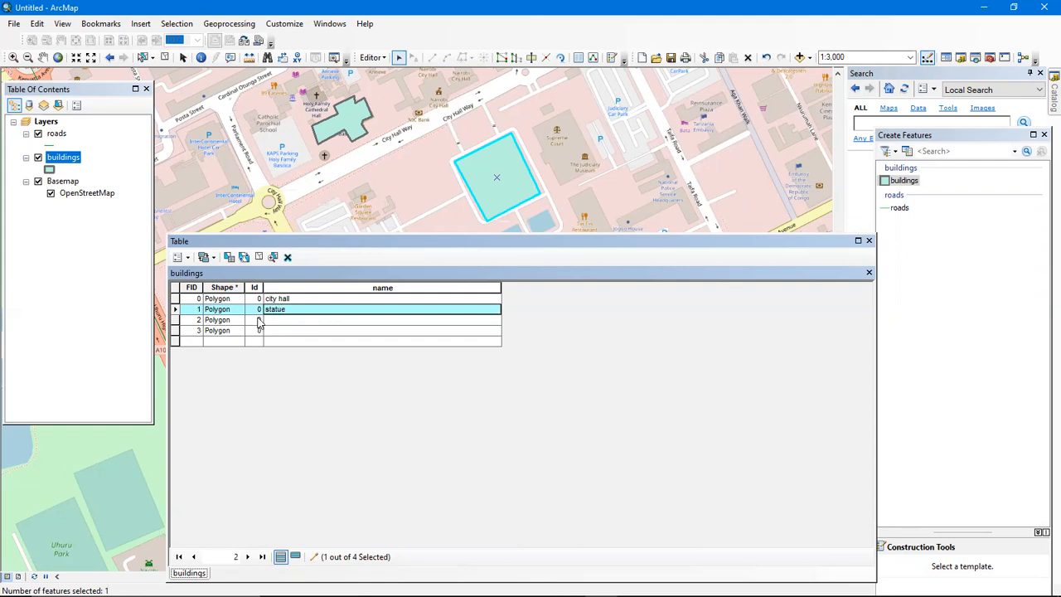
Identify the two remaining buildings on the map and name FID 2 "times tower" and FID 3 "central banks"
click(176, 319)
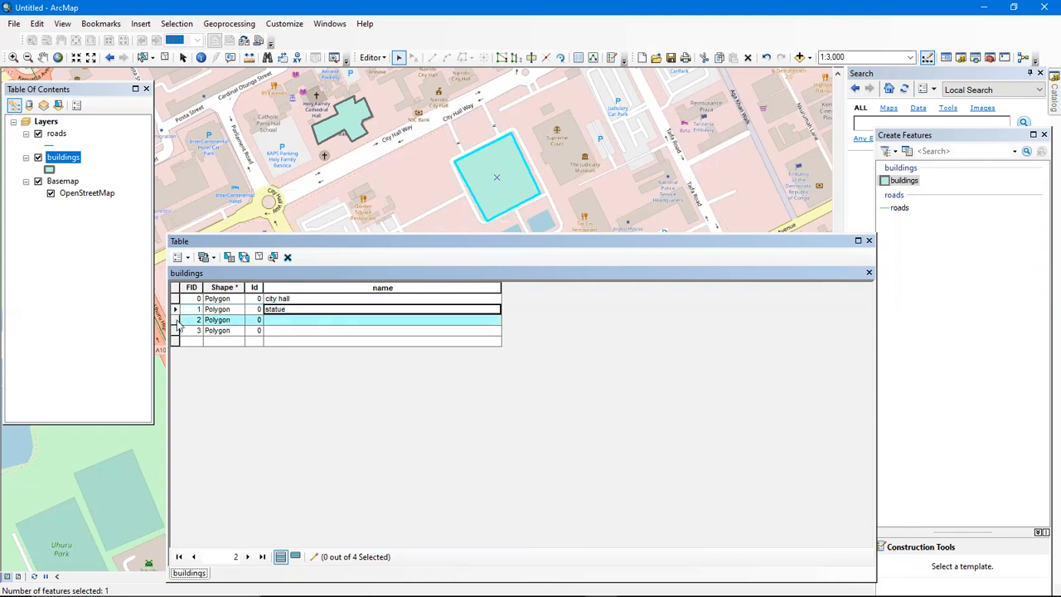
drag(440, 248, 488, 436)
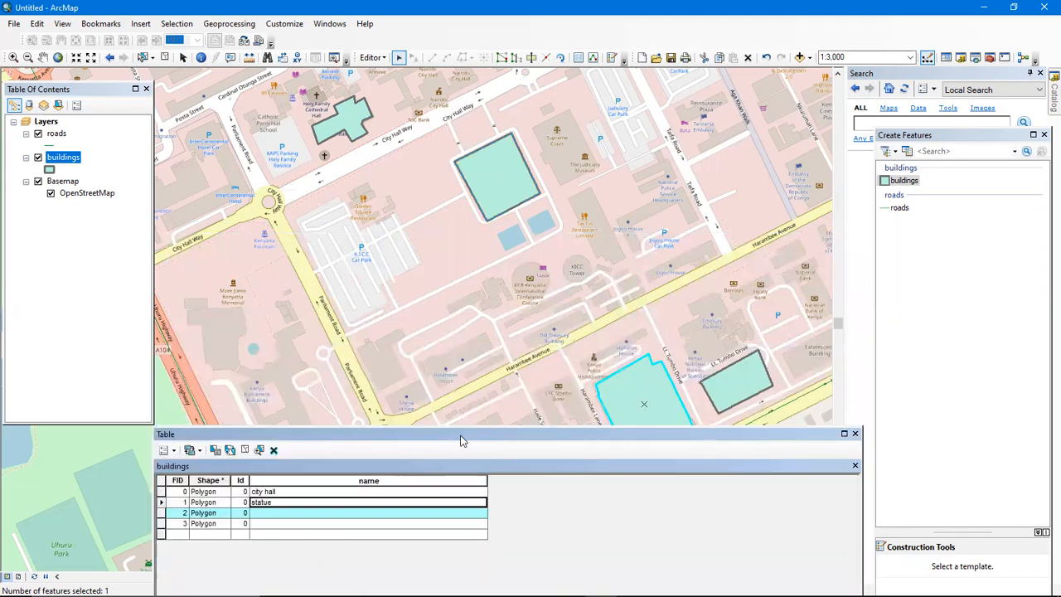
drag(492, 261, 476, 180)
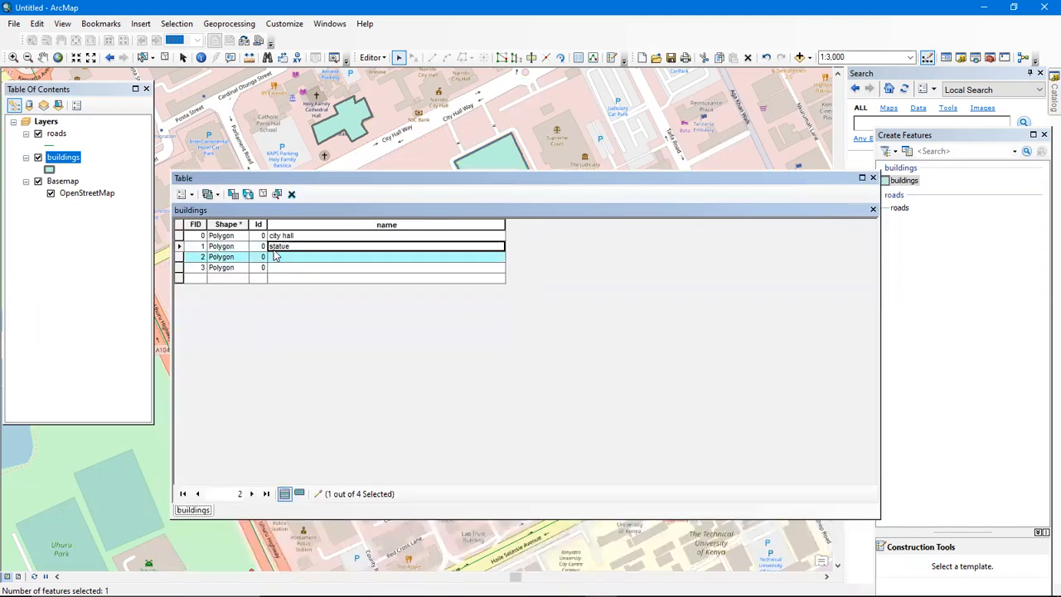
click(274, 257)
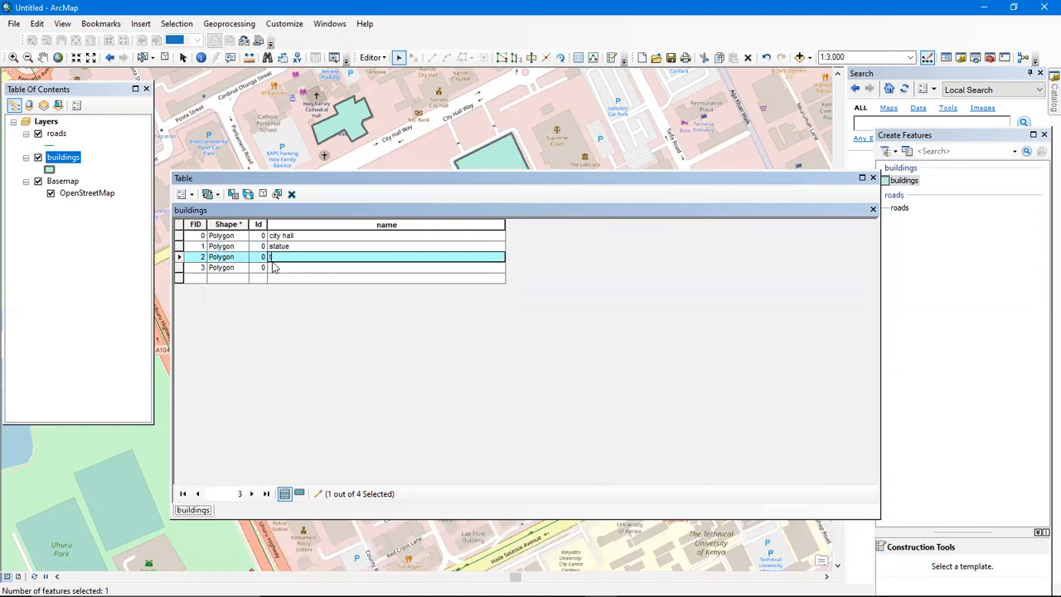
text(times tower)
click(181, 268)
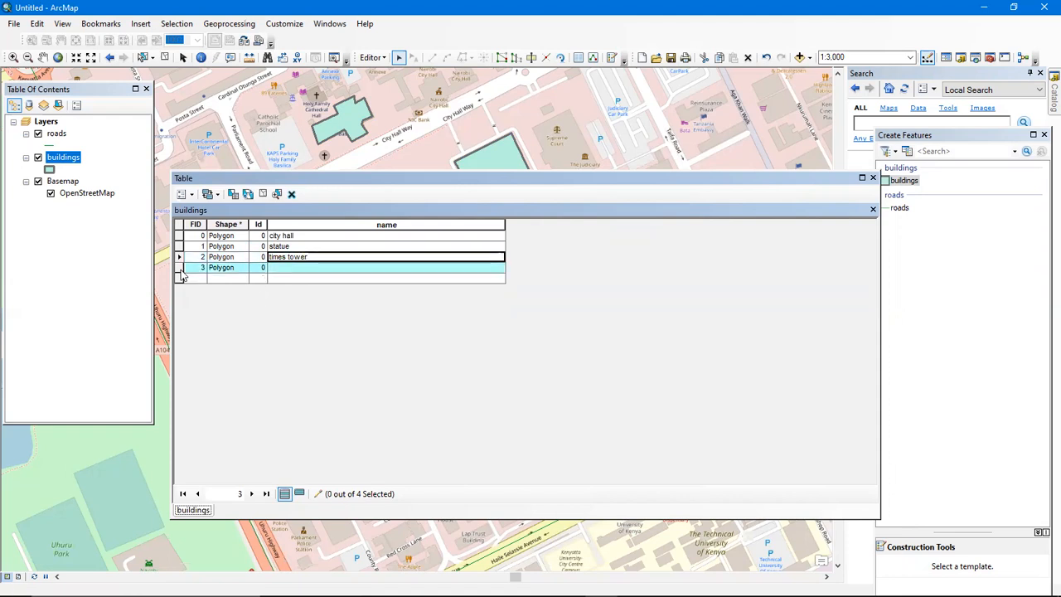
click(285, 268)
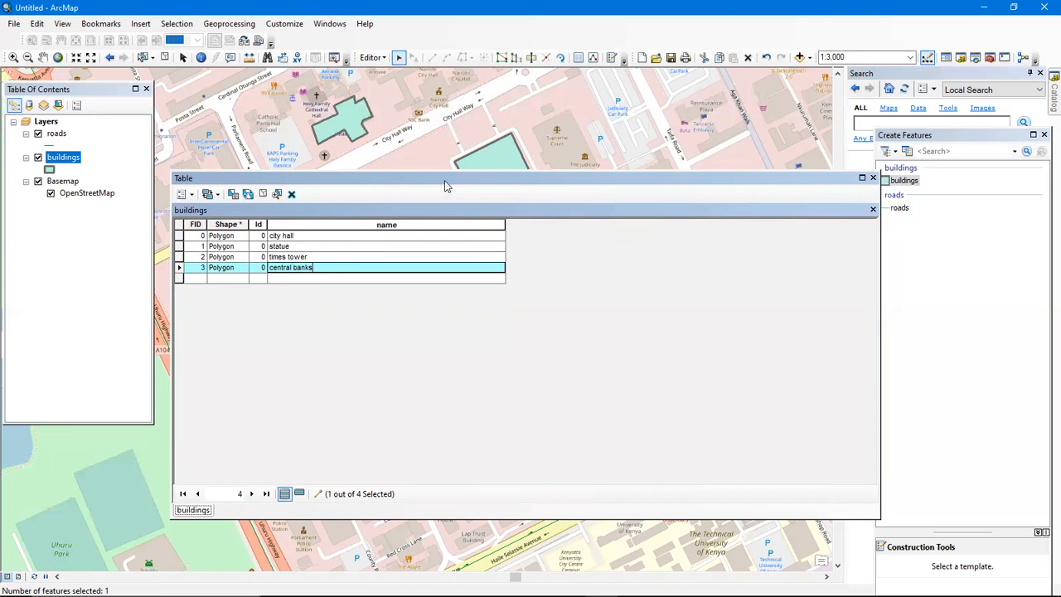
Close the buildings table and open the roads layer's attribute table, placing it clear of the upper map area
drag(448, 177, 402, 263)
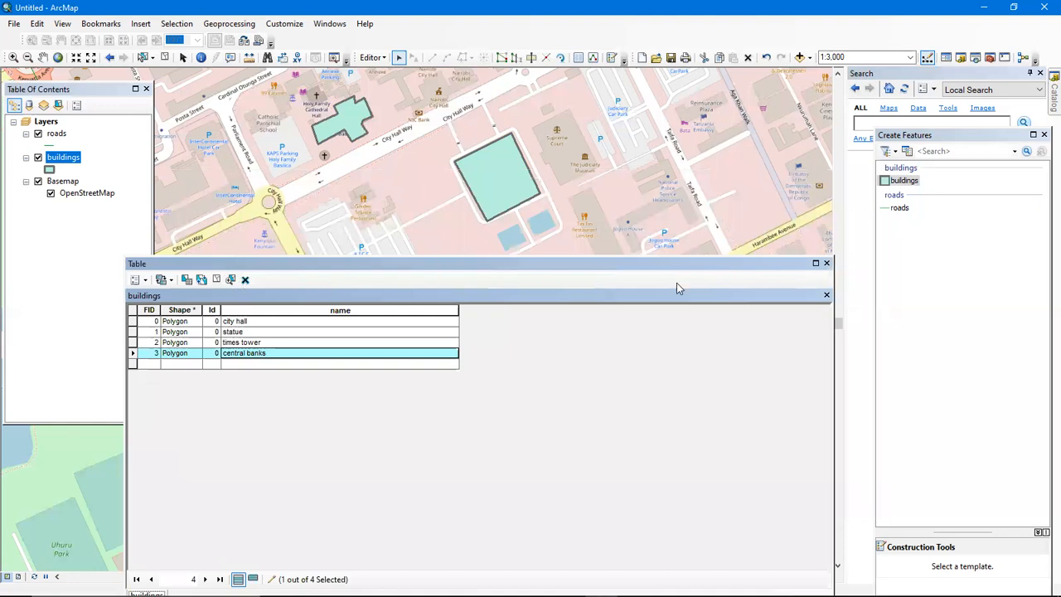
click(826, 263)
click(55, 135)
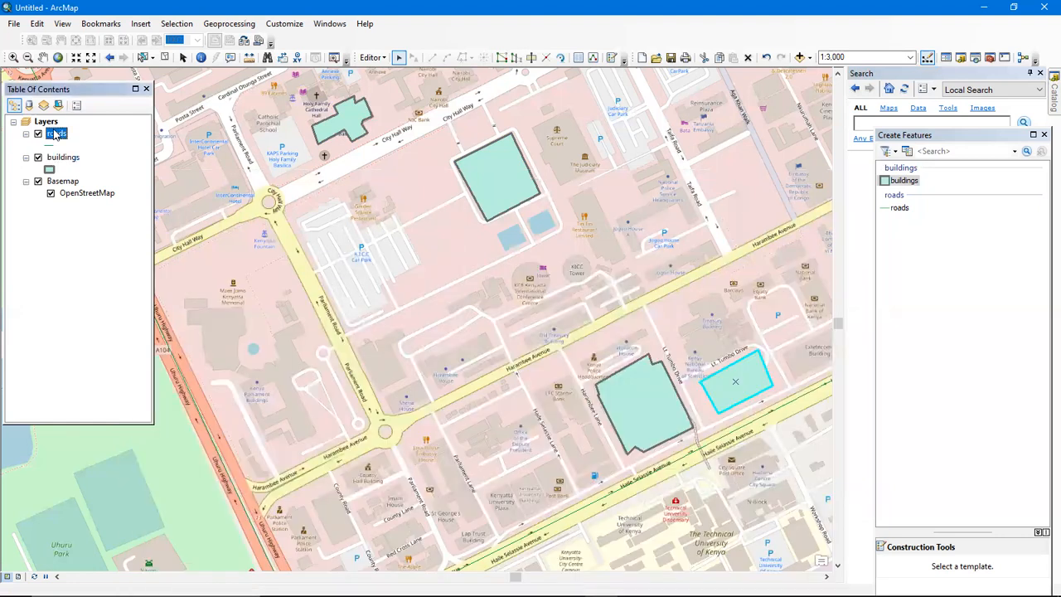
right_click(54, 133)
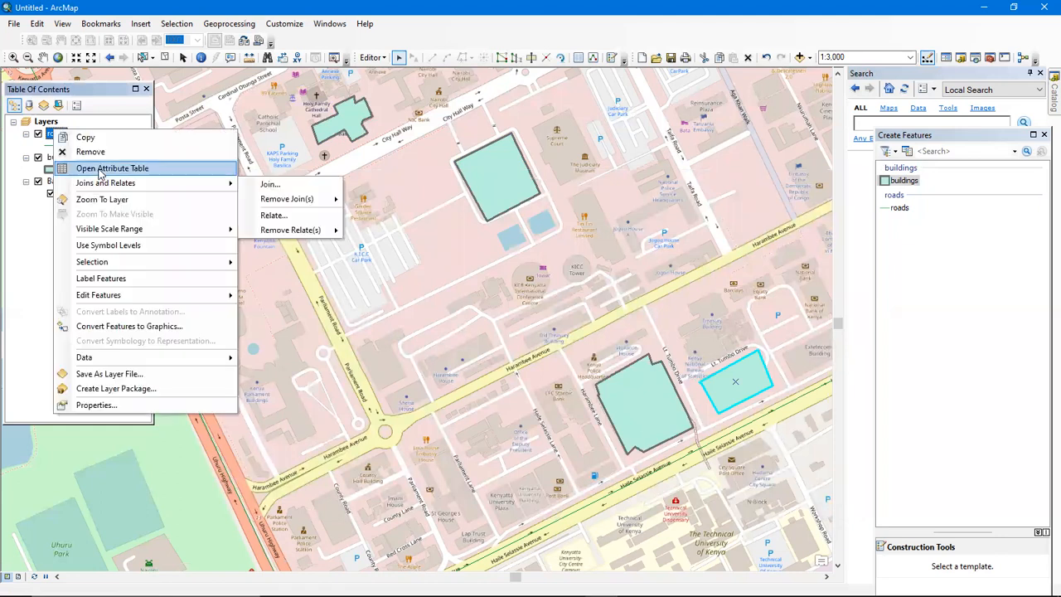
click(108, 168)
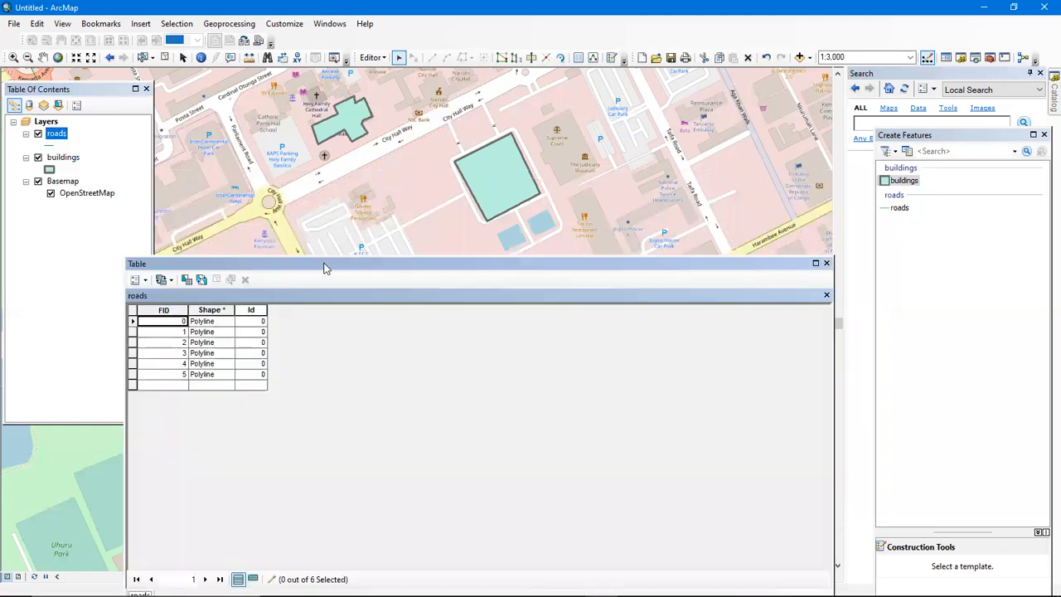
drag(389, 263, 276, 263)
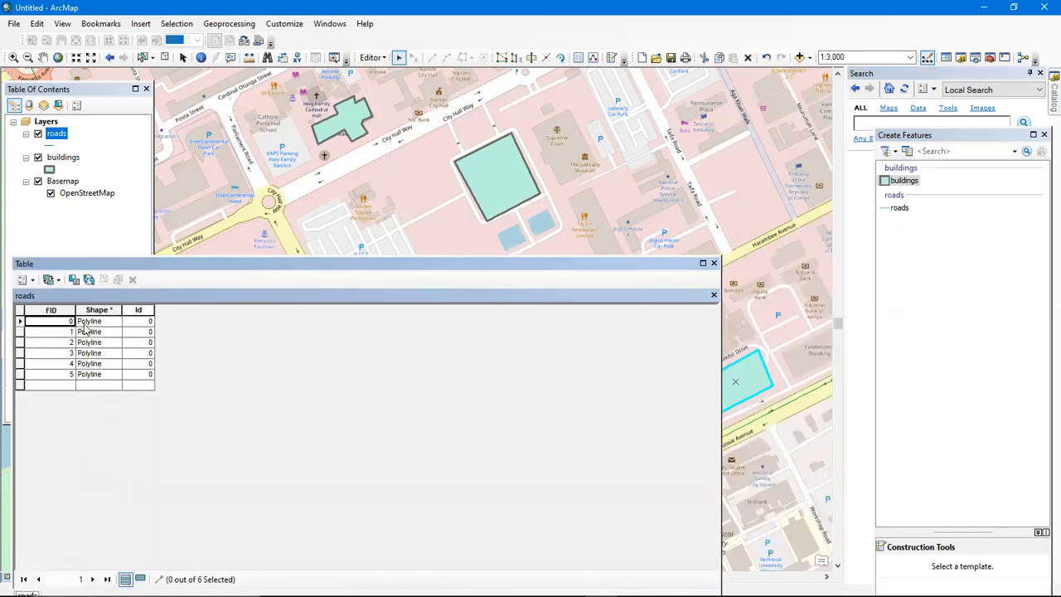
Select road FID 0 in the roads table, close the table and locate the road on the map
click(21, 322)
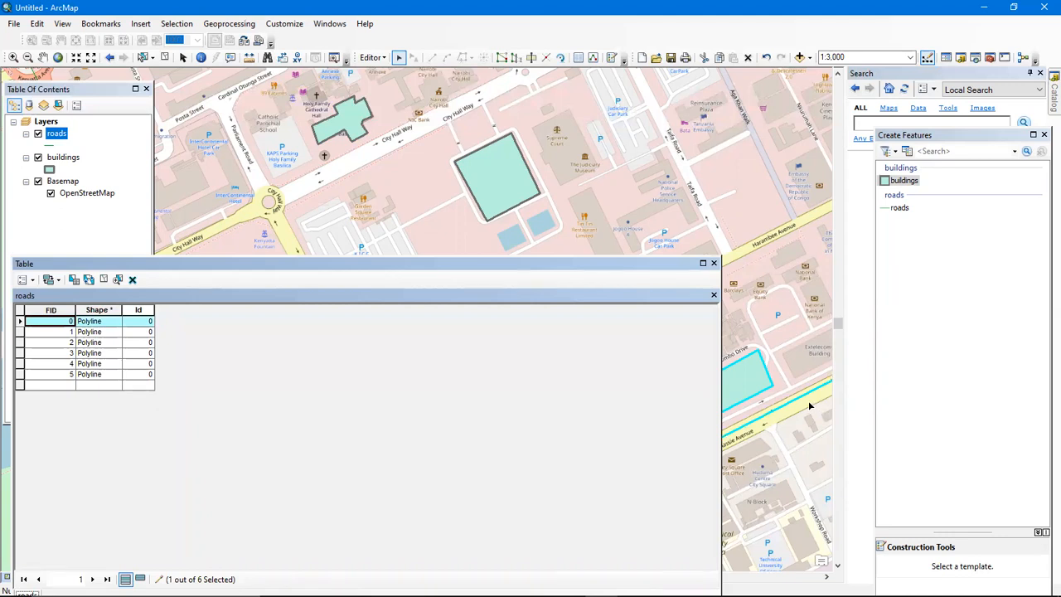
click(714, 264)
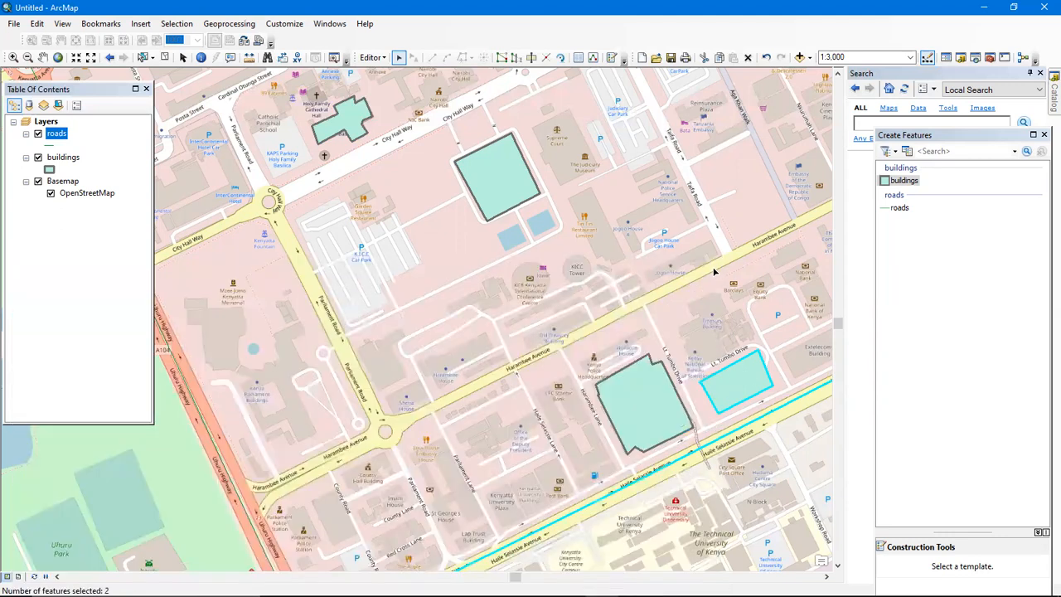
scroll(616, 396, up, 2)
scroll(605, 382, down, 3)
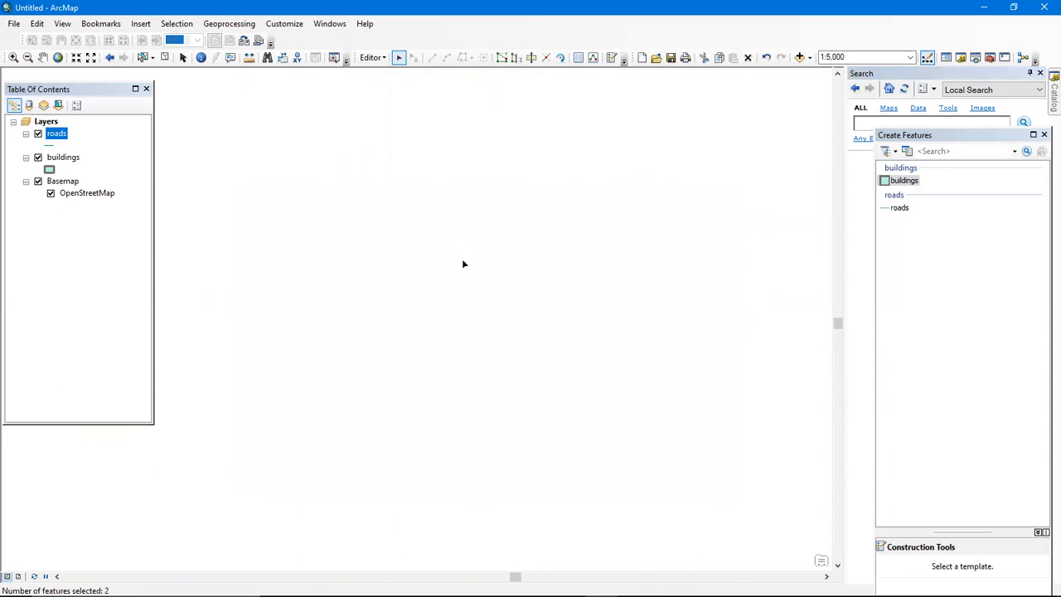
Reopen the roads layer's attribute table and place it over the lower map area with all its columns in view
right_click(52, 137)
click(71, 175)
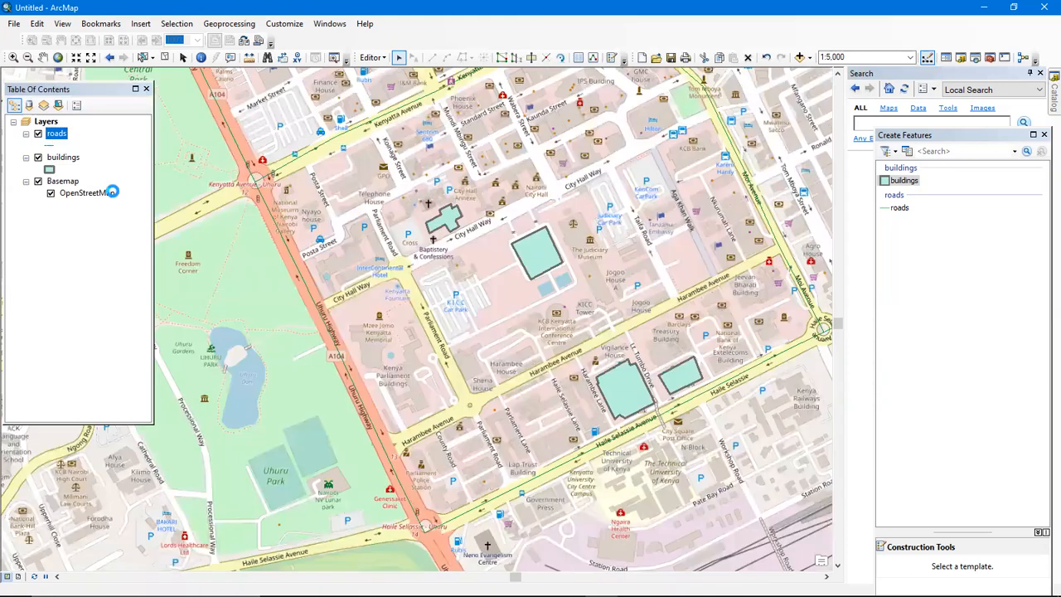
drag(279, 239, 206, 200)
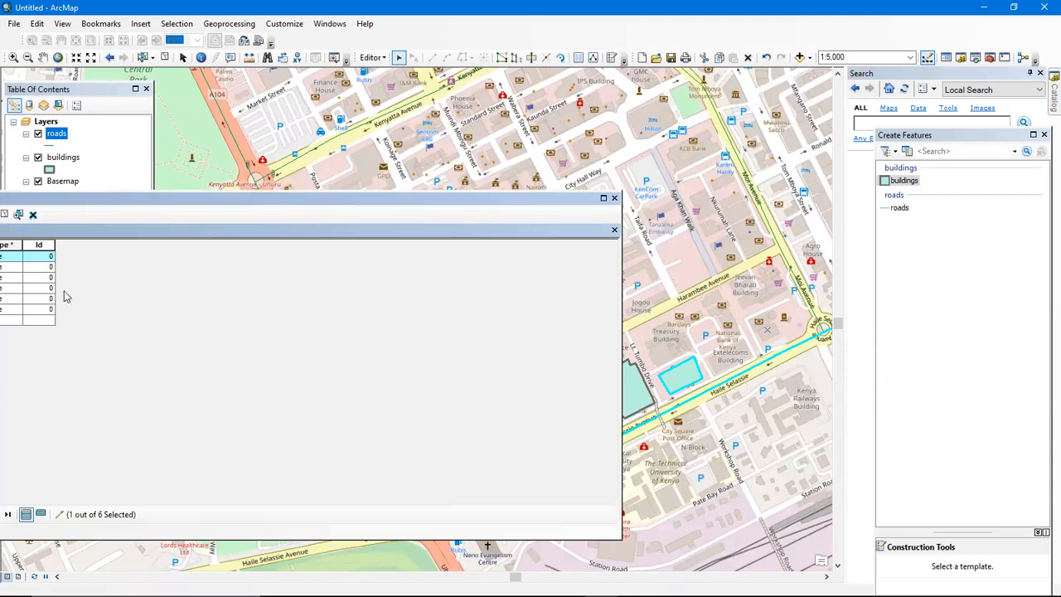
drag(349, 202, 368, 223)
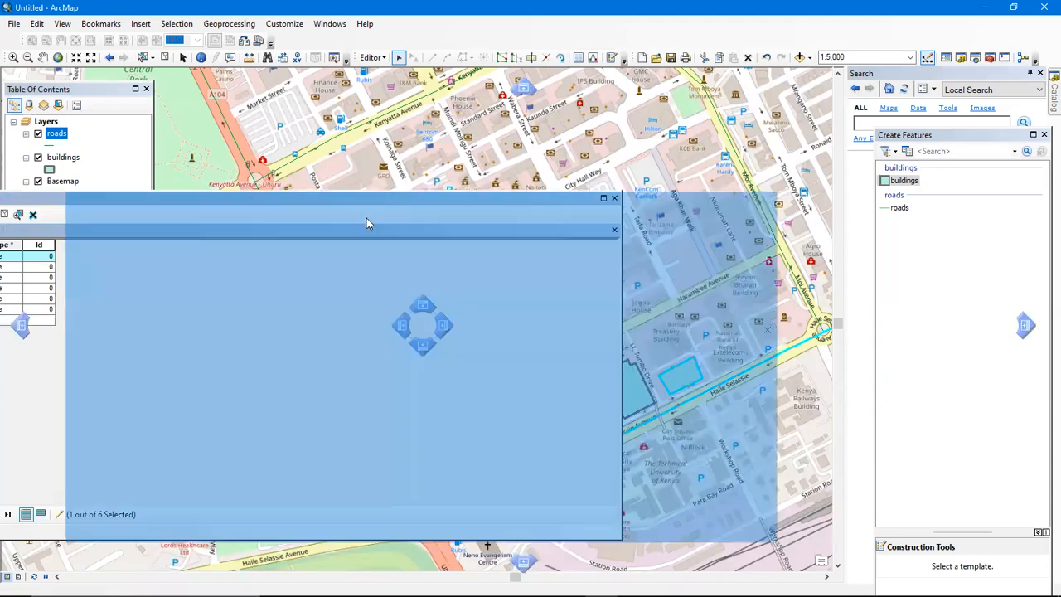
drag(167, 240, 167, 241)
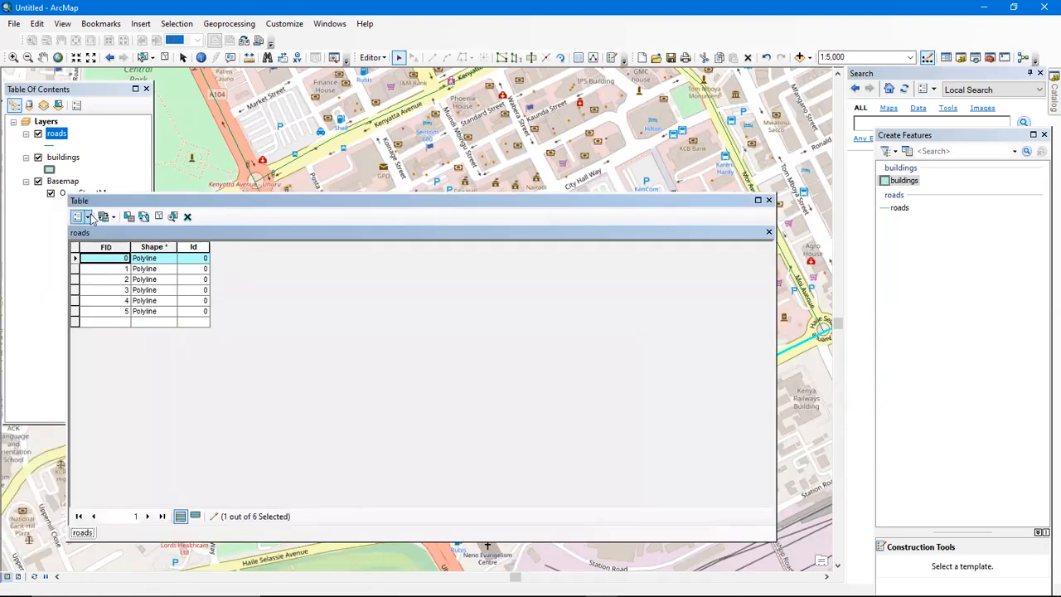
right_click(61, 136)
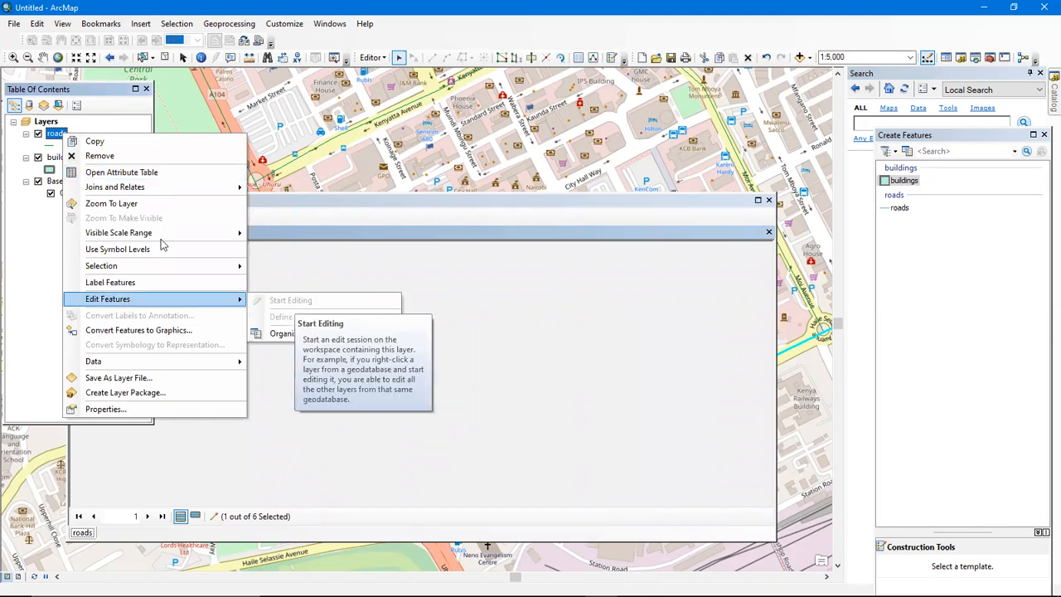
click(49, 162)
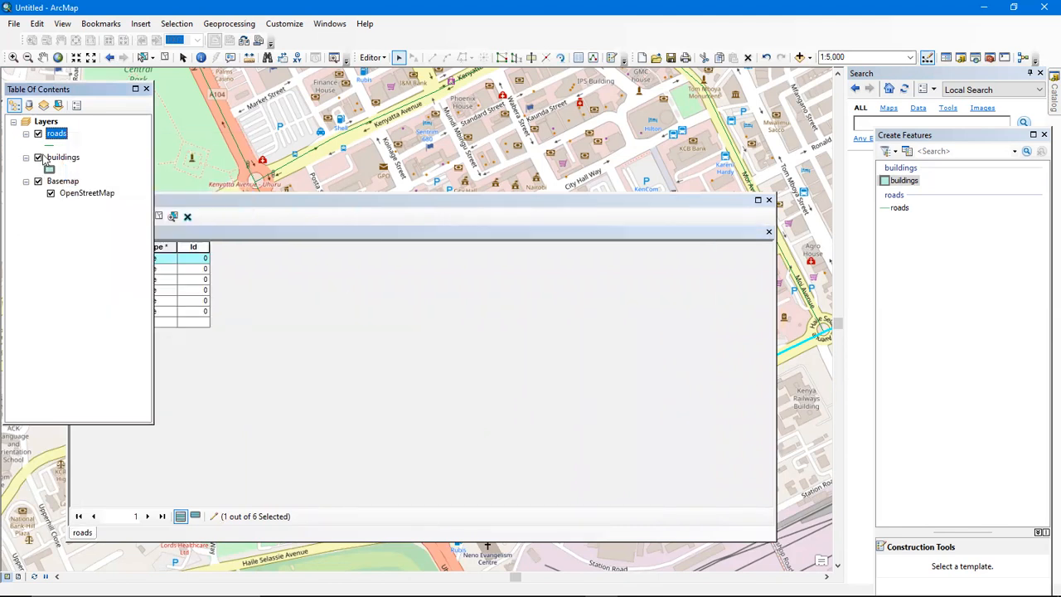
right_click(55, 157)
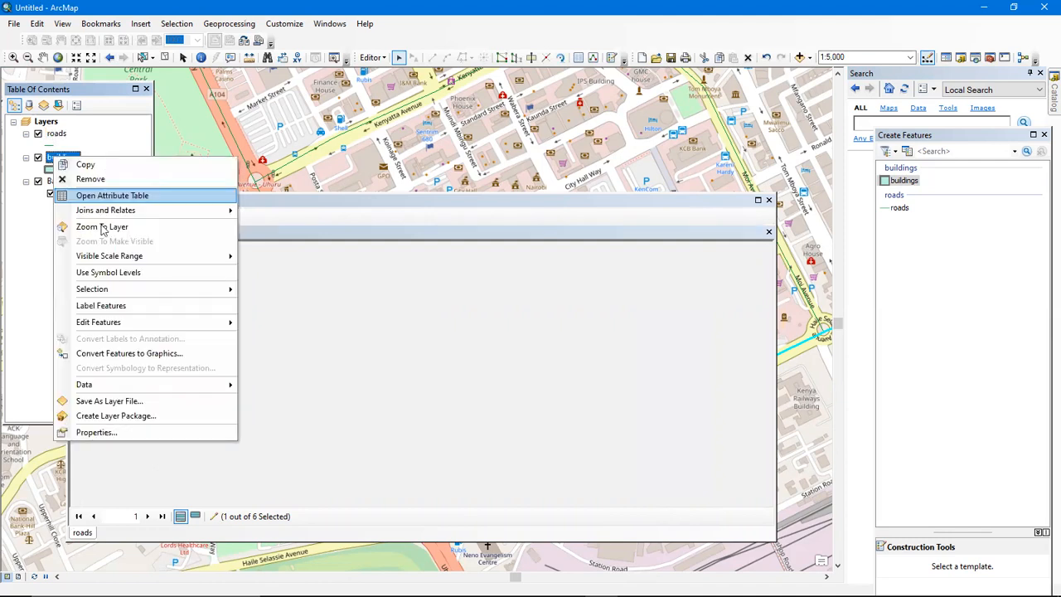
mouse_move(137, 323)
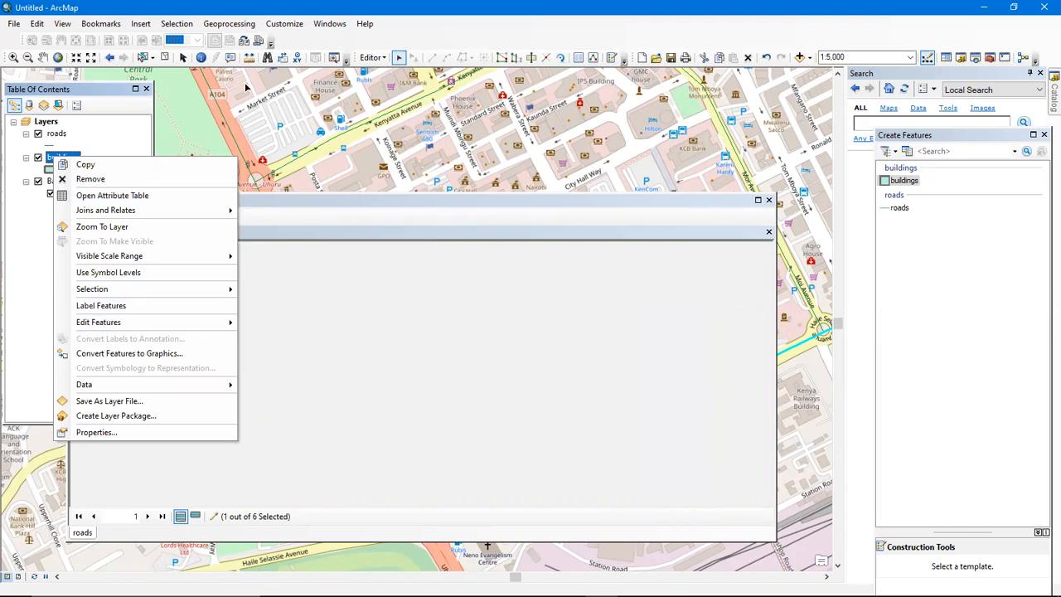
key(Escape)
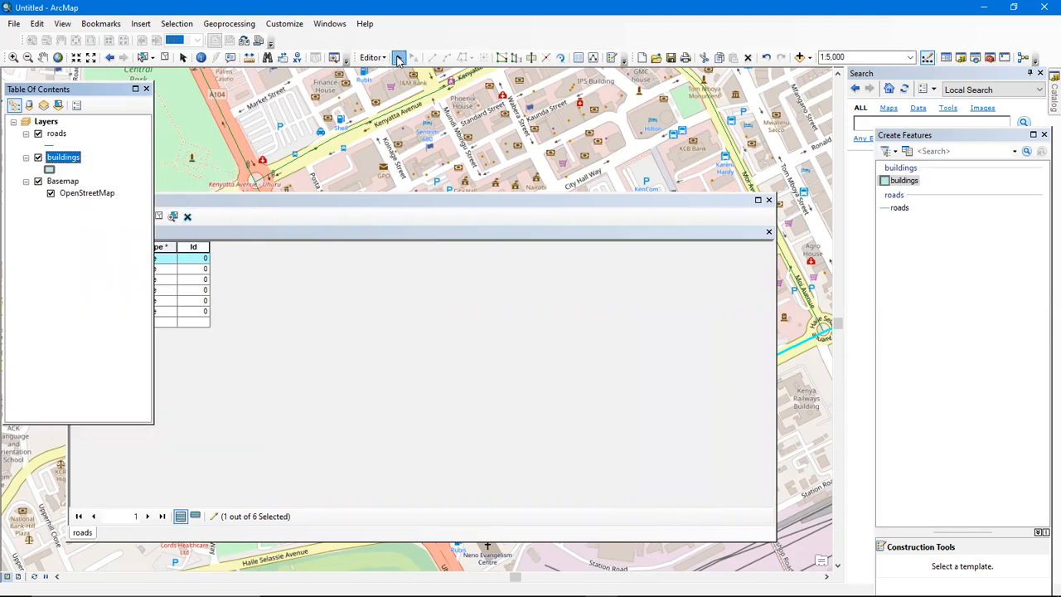
Undock the Editor toolbar over the map, save the edits and stop the edit session
click(399, 60)
drag(313, 79, 220, 106)
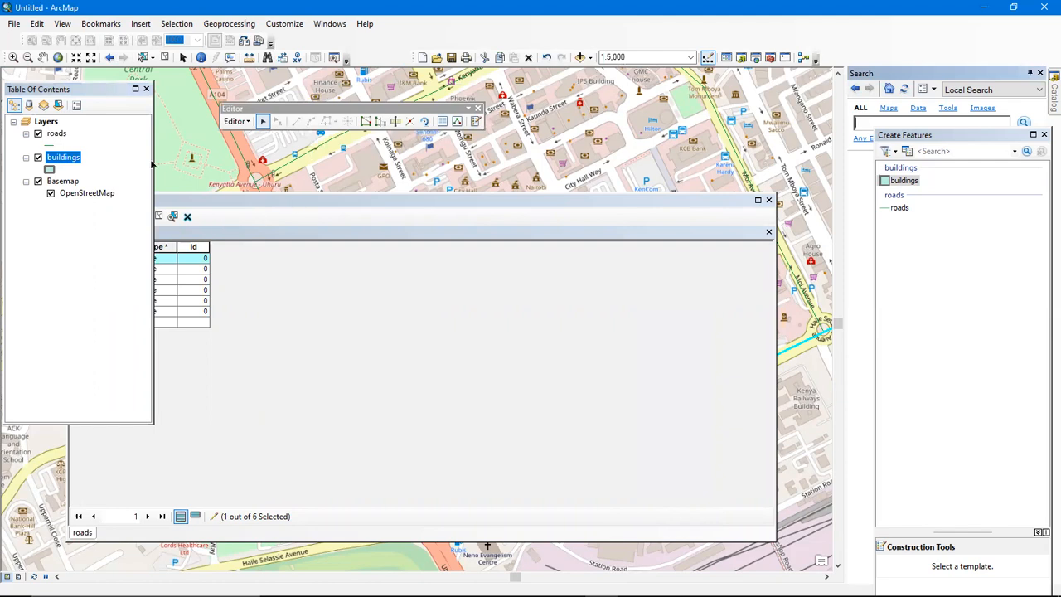
click(248, 122)
click(258, 168)
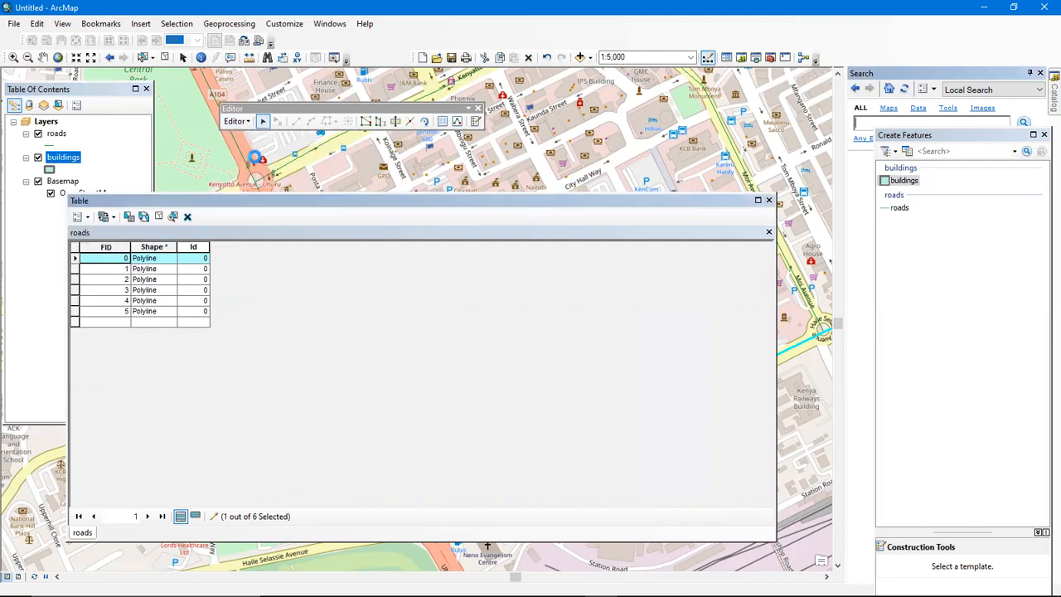
click(236, 122)
click(247, 146)
Start an edit session on the roads layer, continuing past the warnings, and move the roads table clear of the layer list
right_click(51, 135)
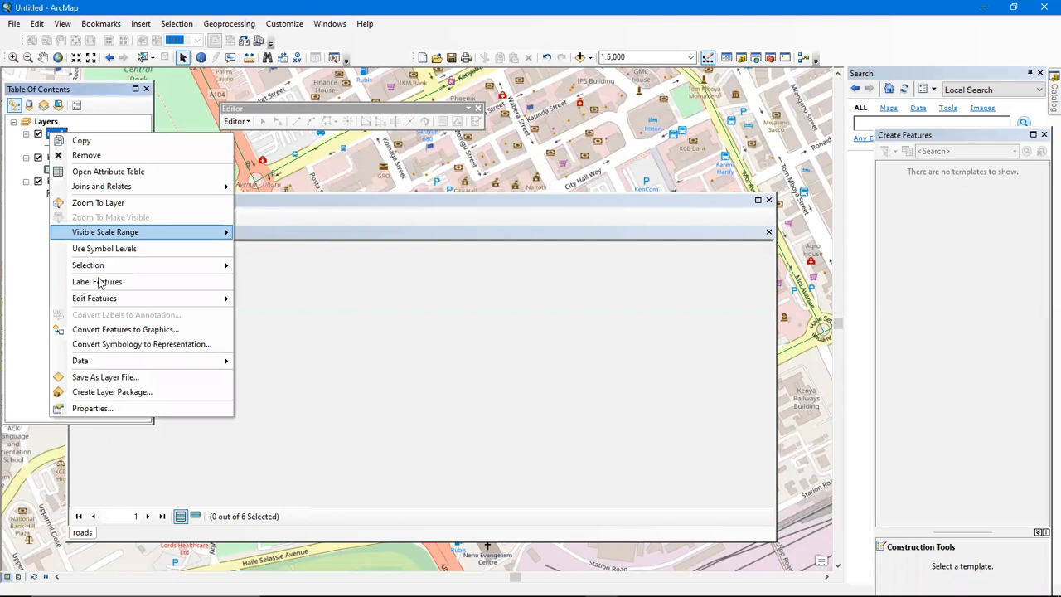
mouse_move(103, 298)
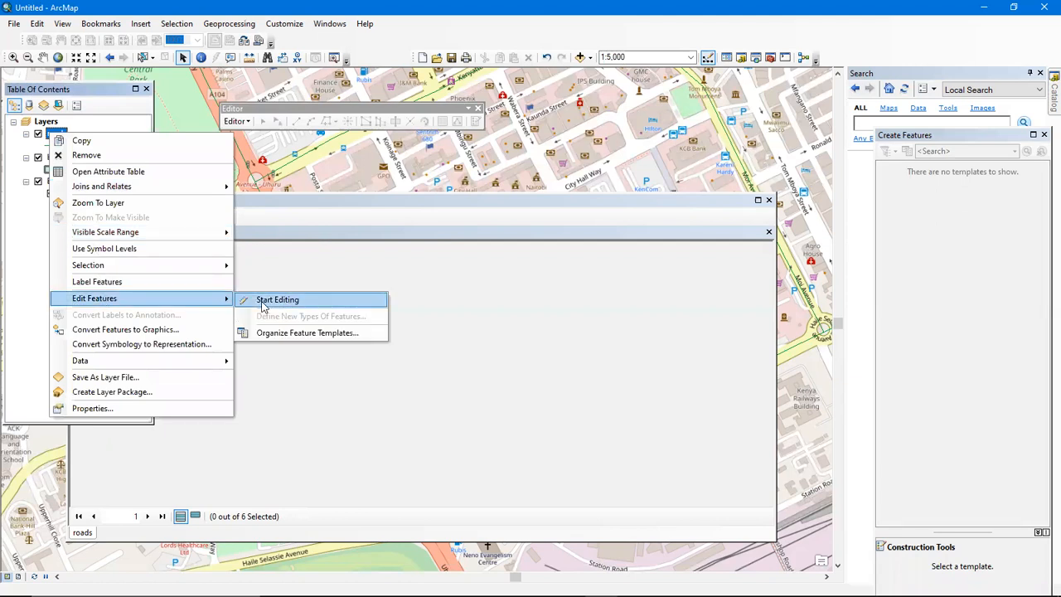
click(260, 300)
click(602, 445)
drag(319, 204, 340, 224)
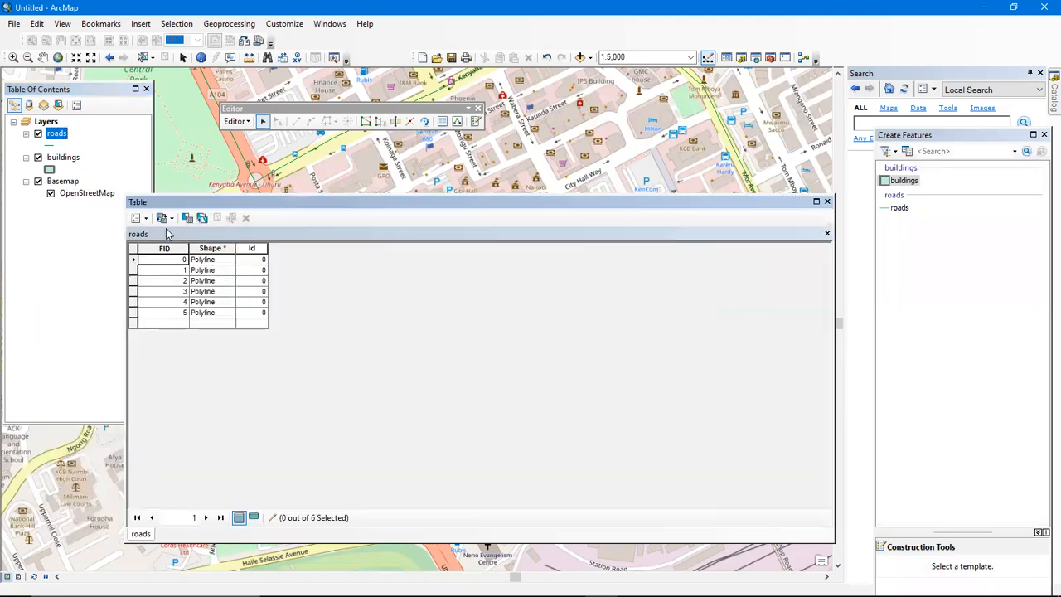
Try to add a field to the roads table, close the table and check the roads layer's editing options
click(138, 218)
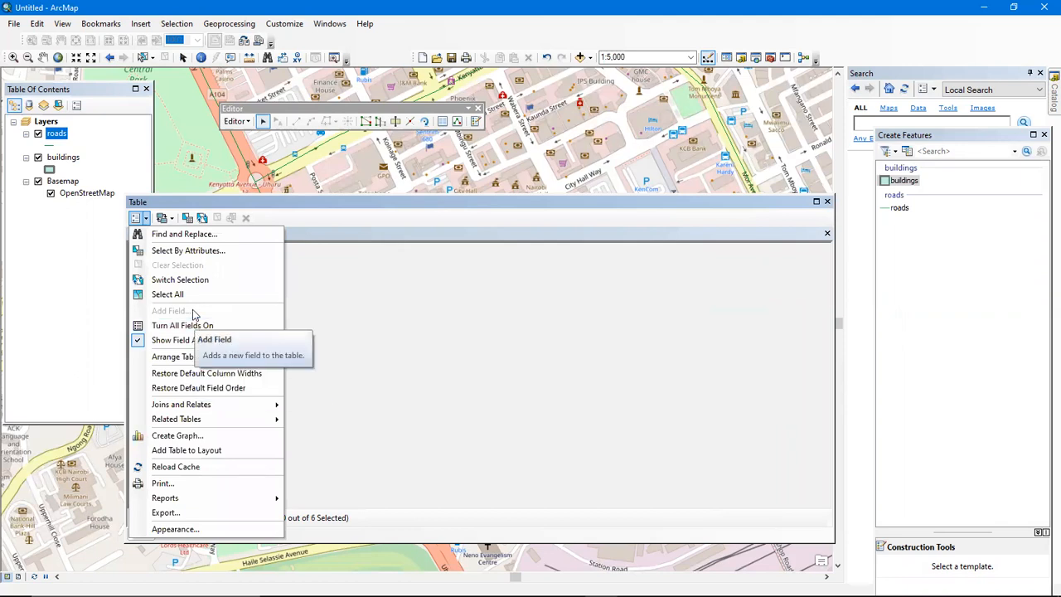
click(333, 291)
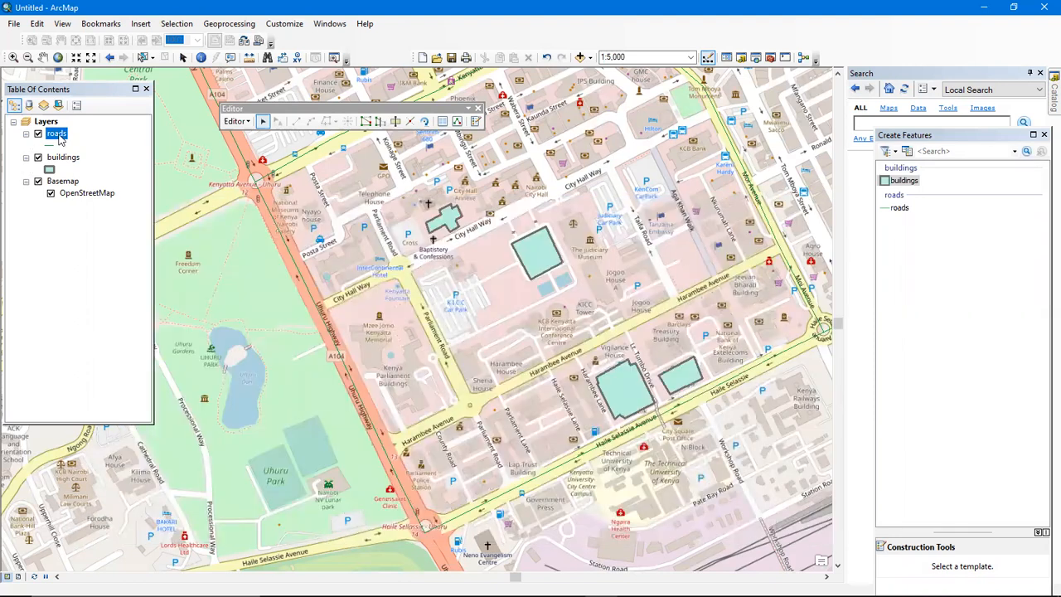
right_click(60, 138)
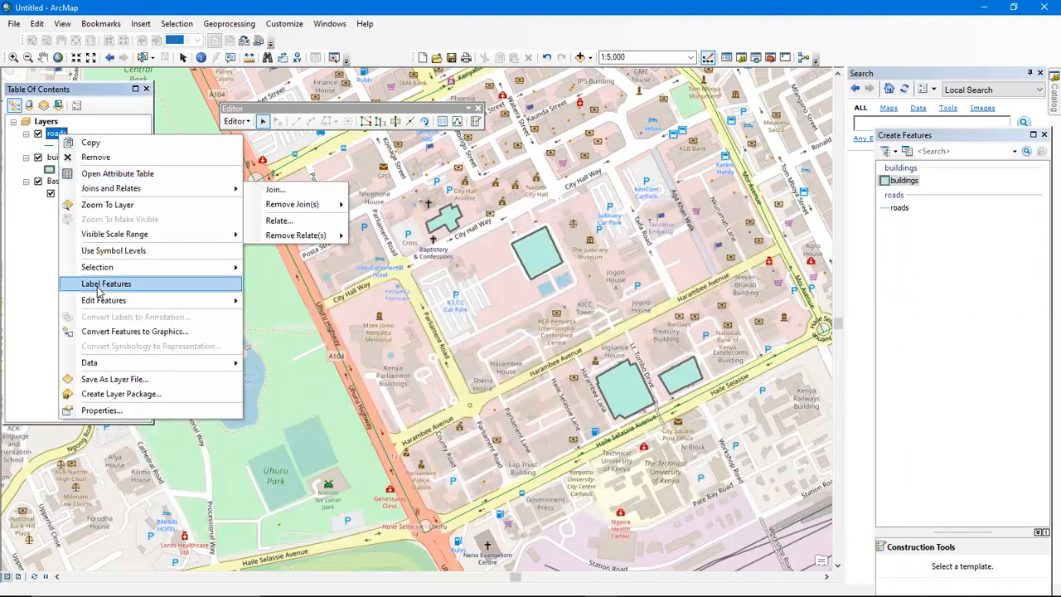
mouse_move(117, 302)
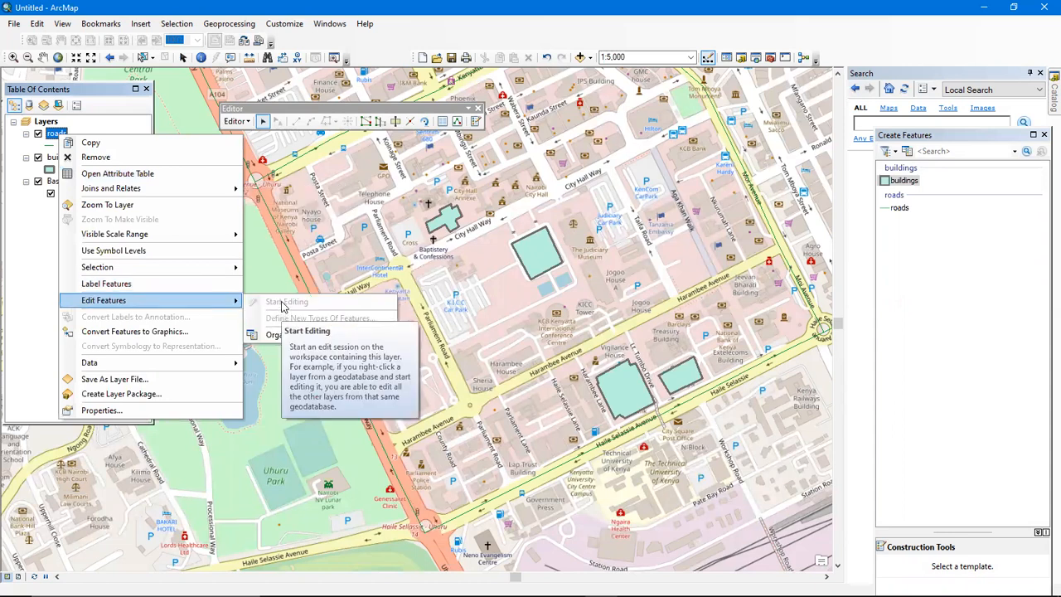
click(55, 134)
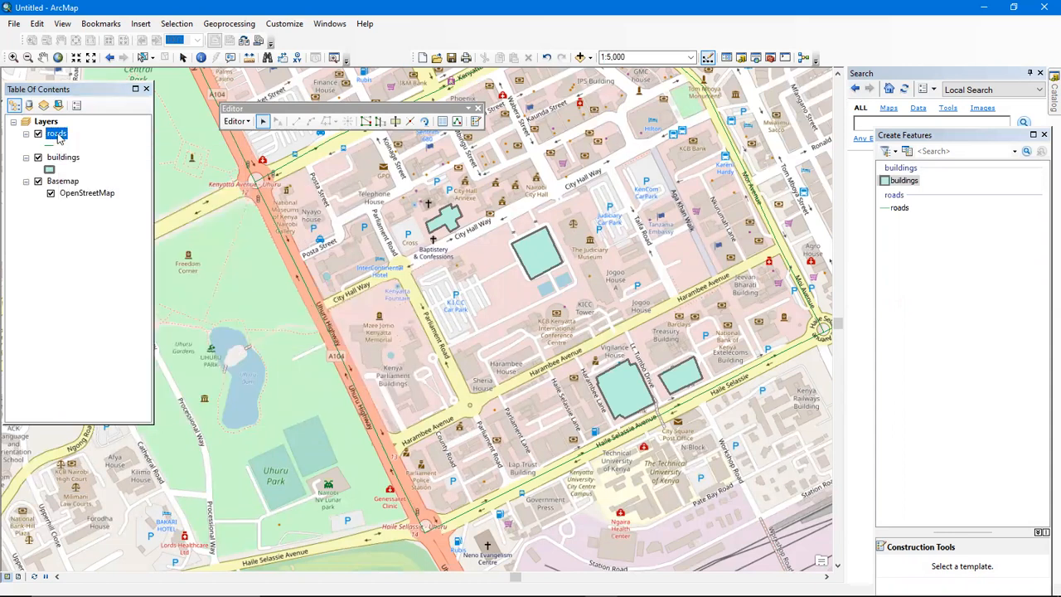
Reopen the roads attribute table, try again to add a field and close the table
right_click(52, 136)
click(102, 177)
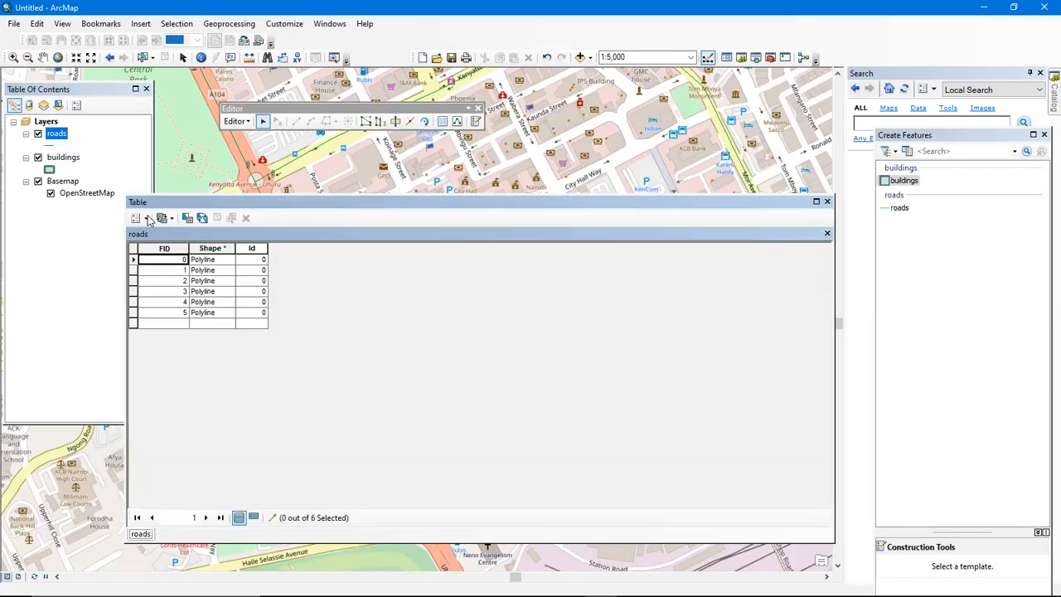
click(147, 218)
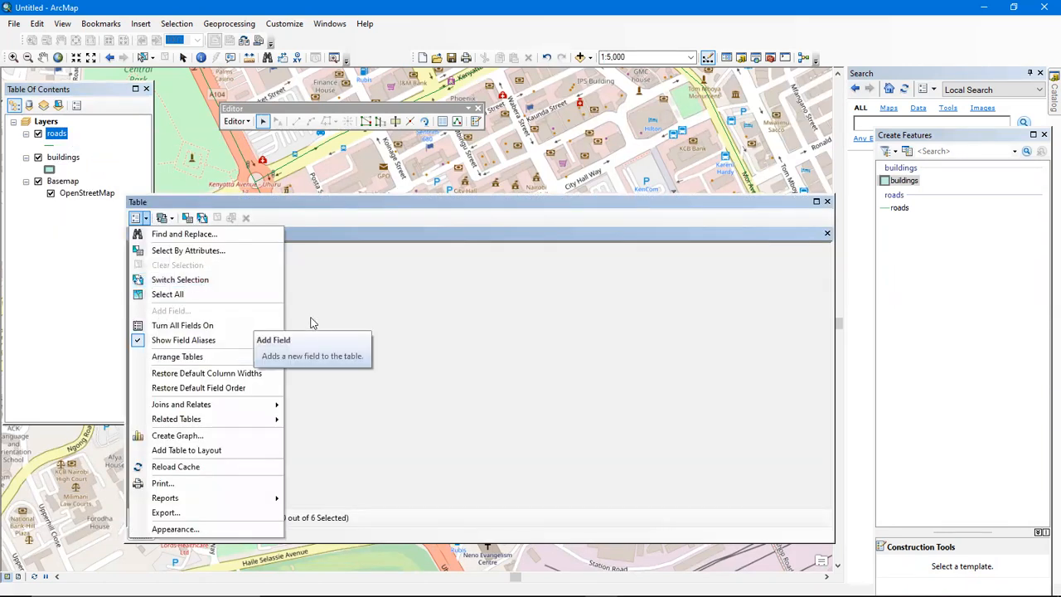
click(824, 222)
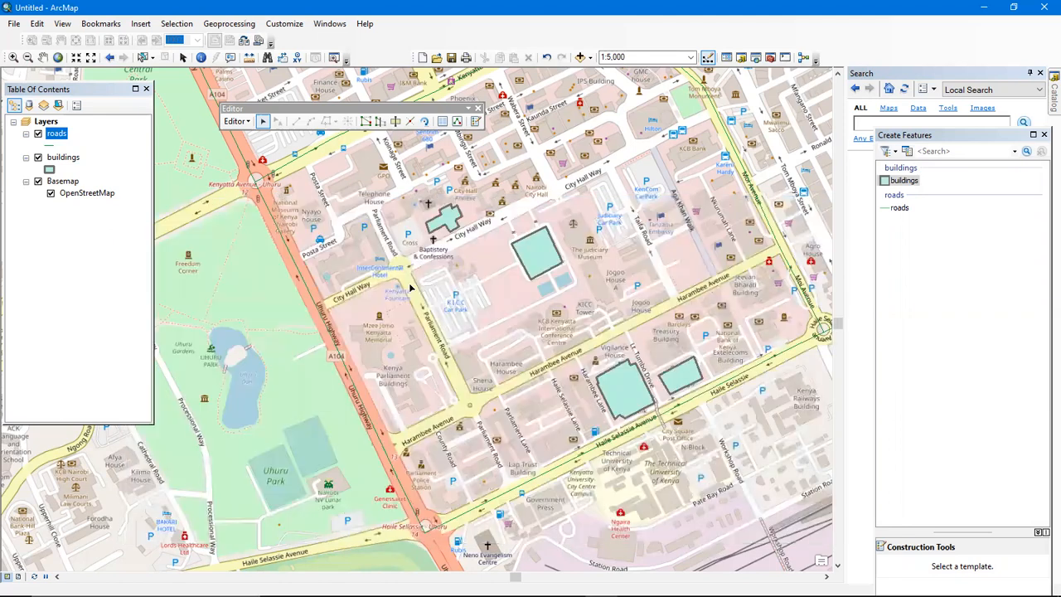
Turn on feature labels for the buildings layer
right_click(52, 161)
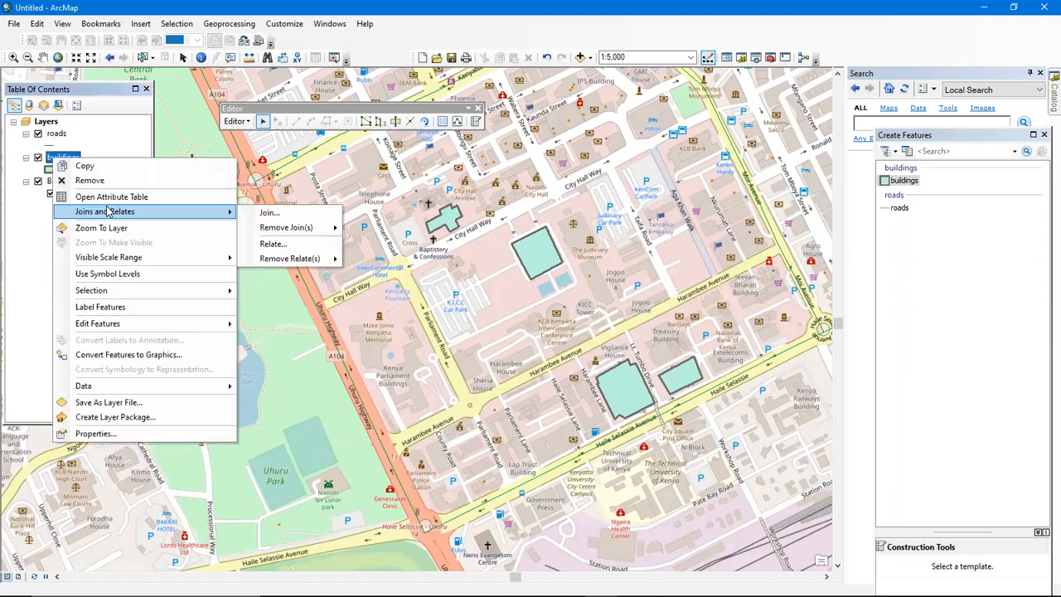
click(124, 308)
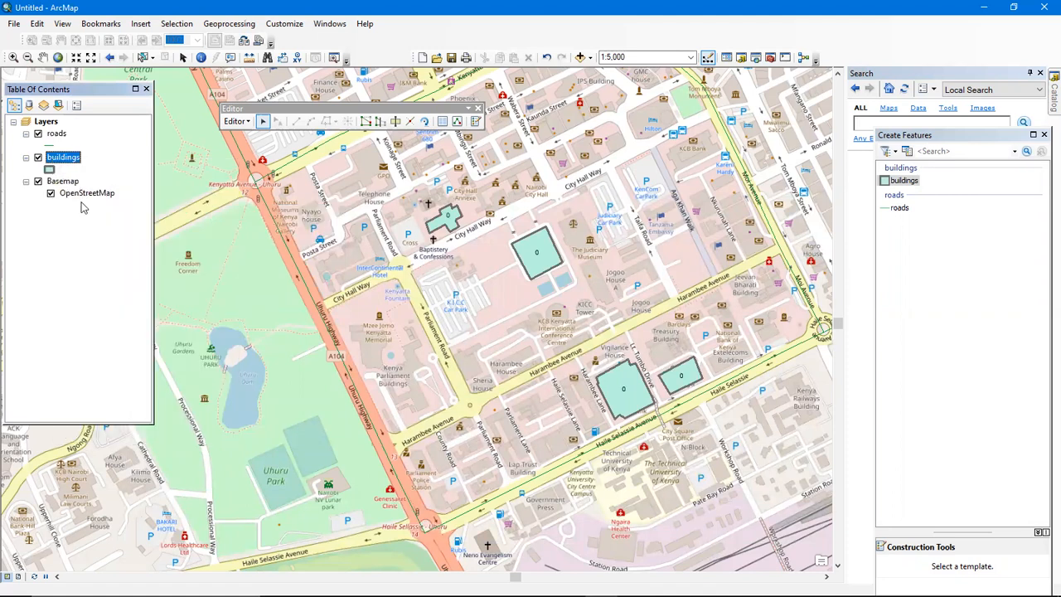
right_click(56, 161)
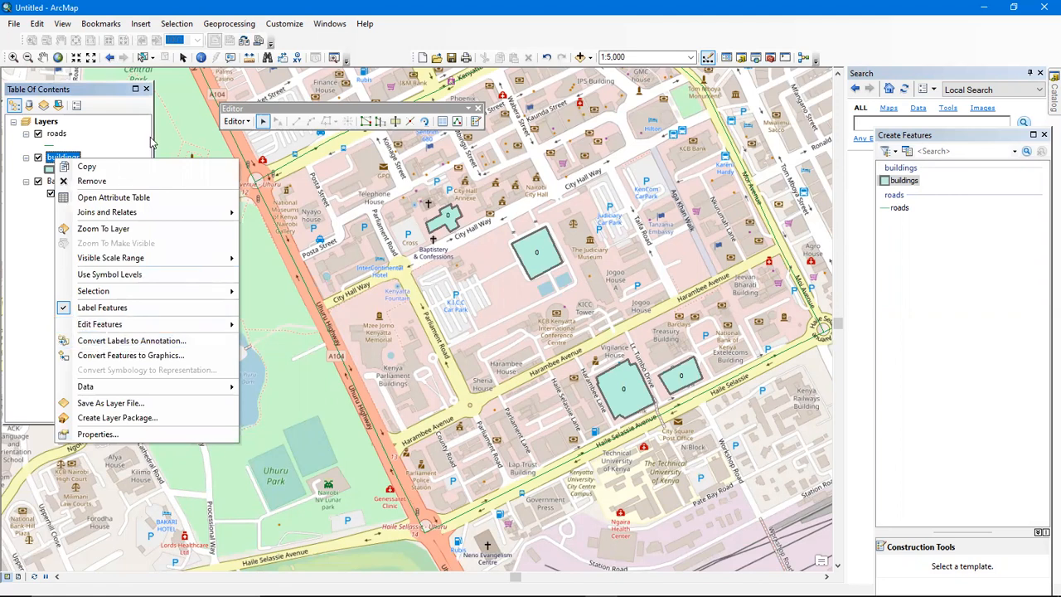
click(251, 134)
Stop the edit session and start a new one with the roads layer selected, continuing past the spatial reference warnings
click(248, 123)
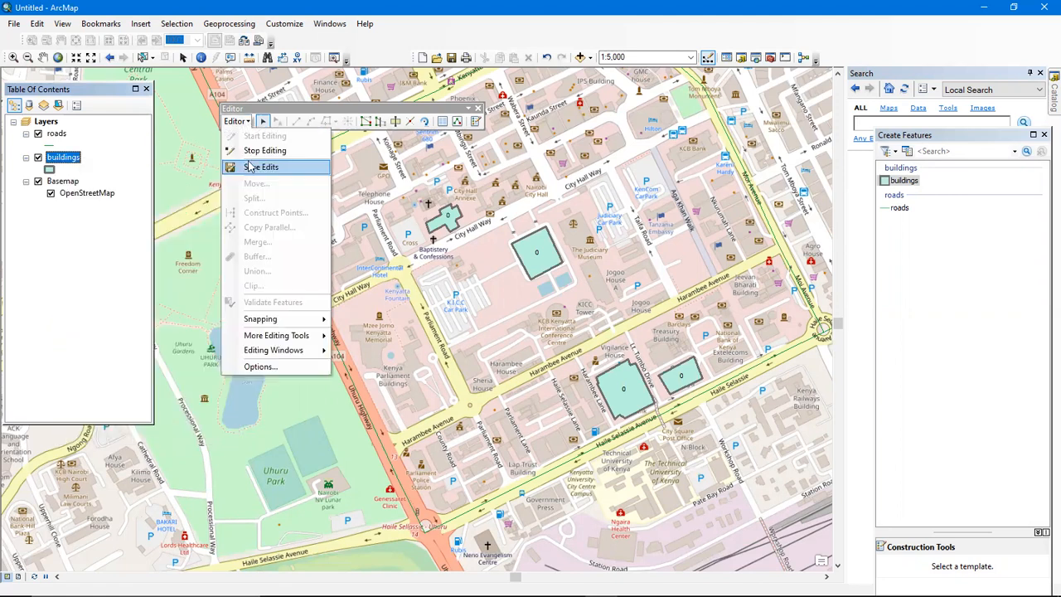
click(253, 150)
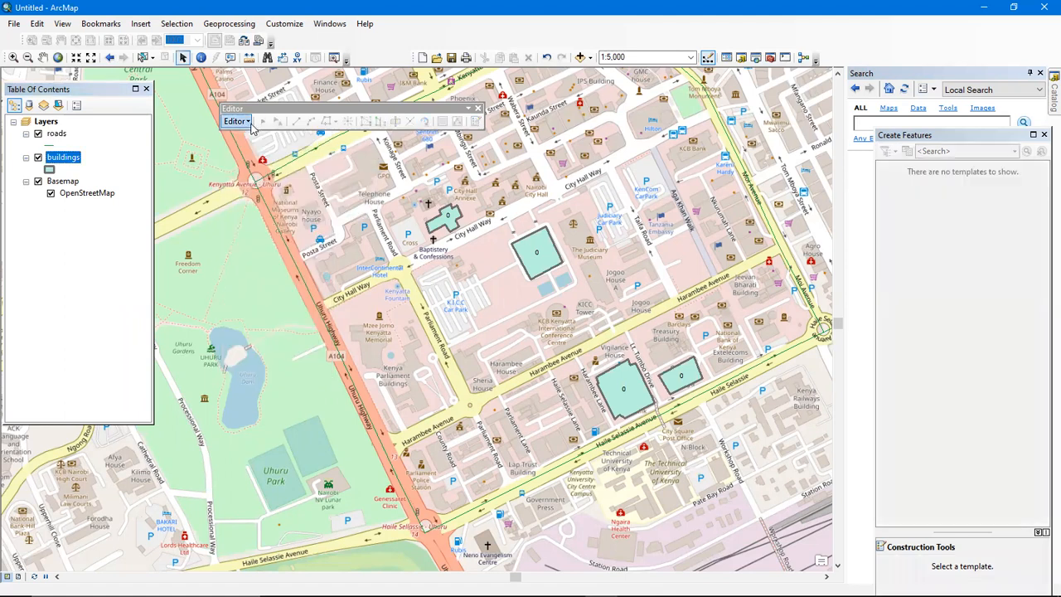
click(238, 122)
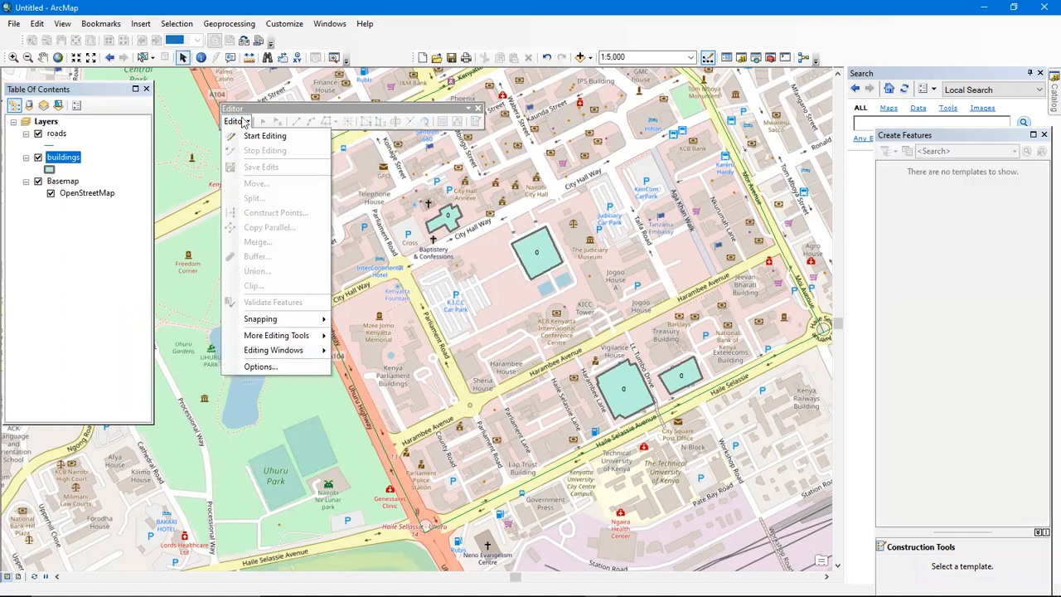
click(57, 134)
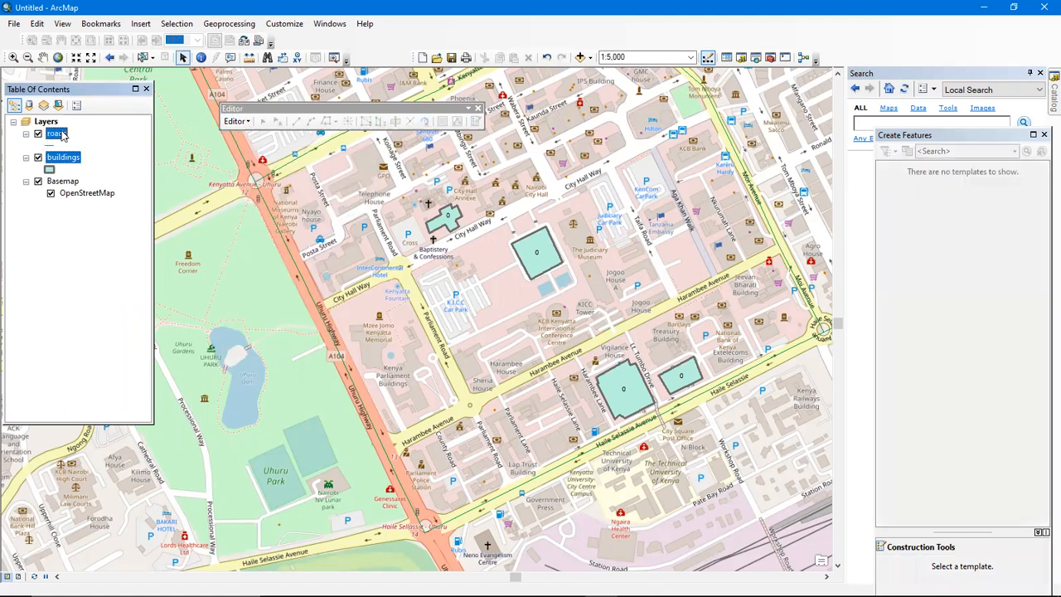
click(244, 125)
click(263, 135)
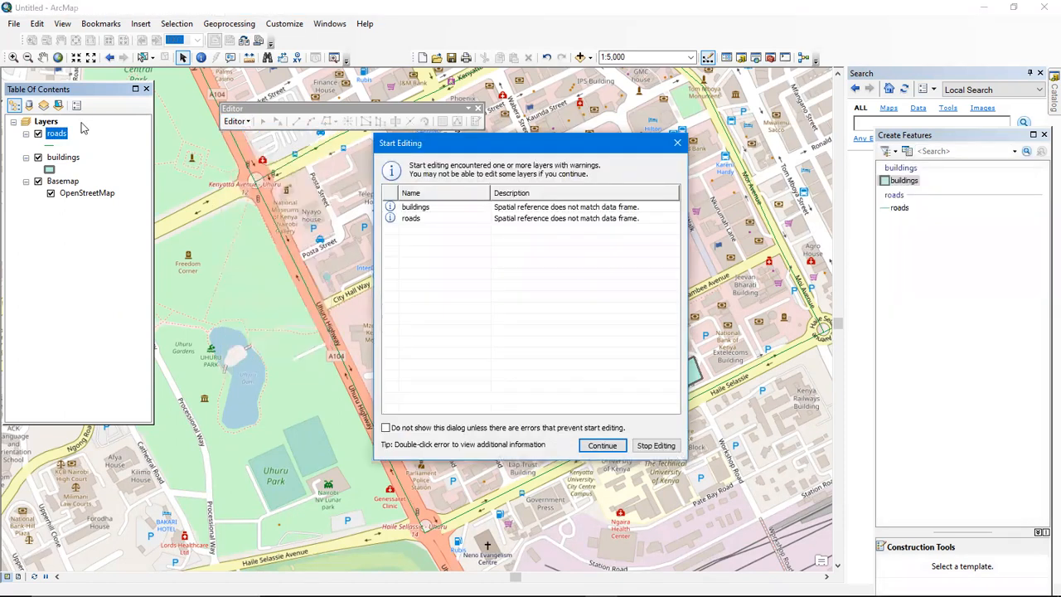
click(608, 448)
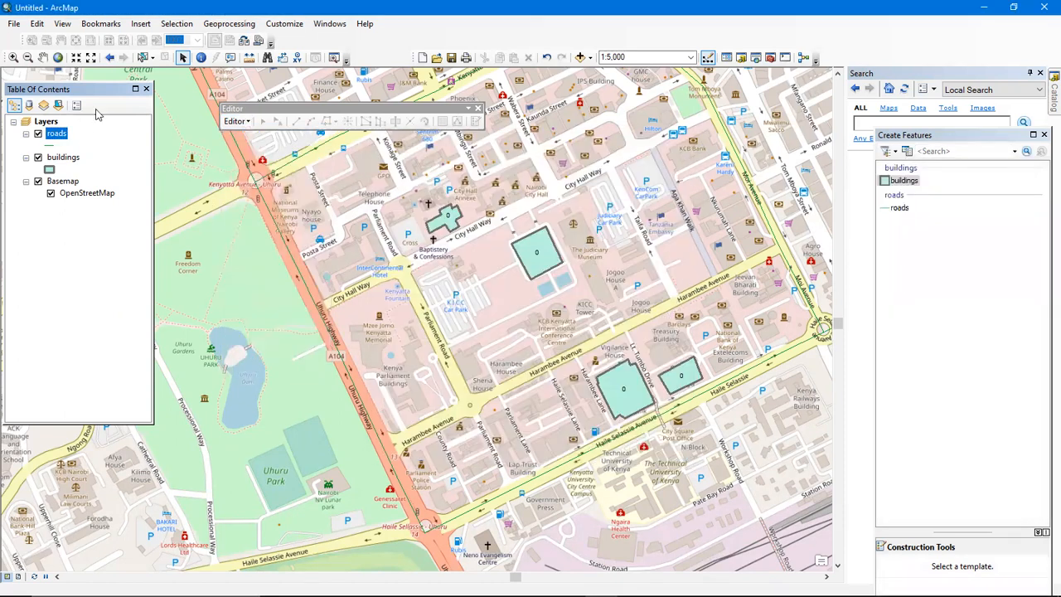
Open the attribute table of the roads layer and try to add a field to it
right_click(53, 132)
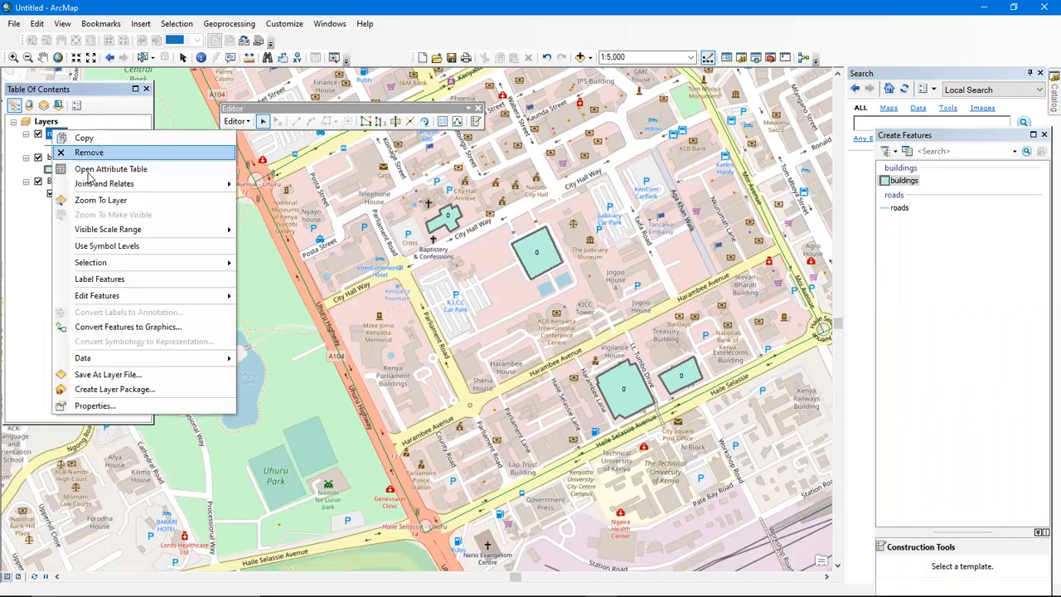
click(91, 169)
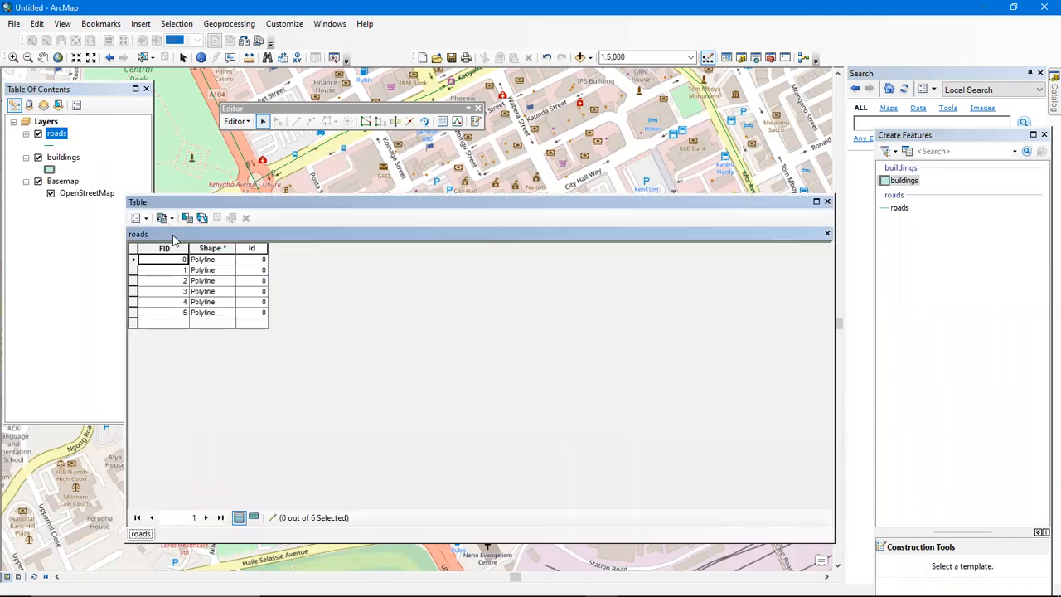
click(146, 218)
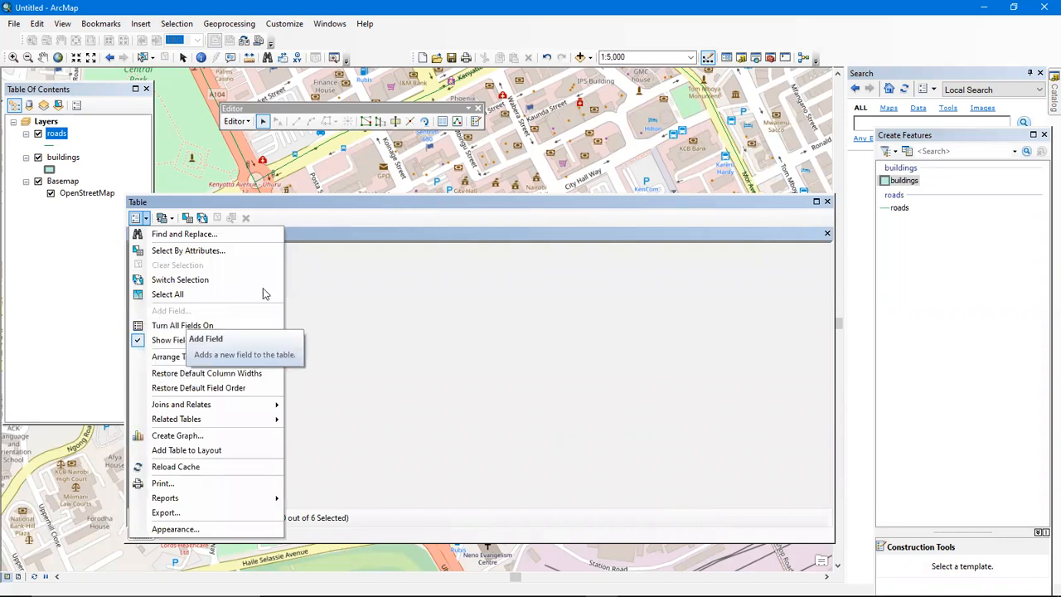
click(326, 286)
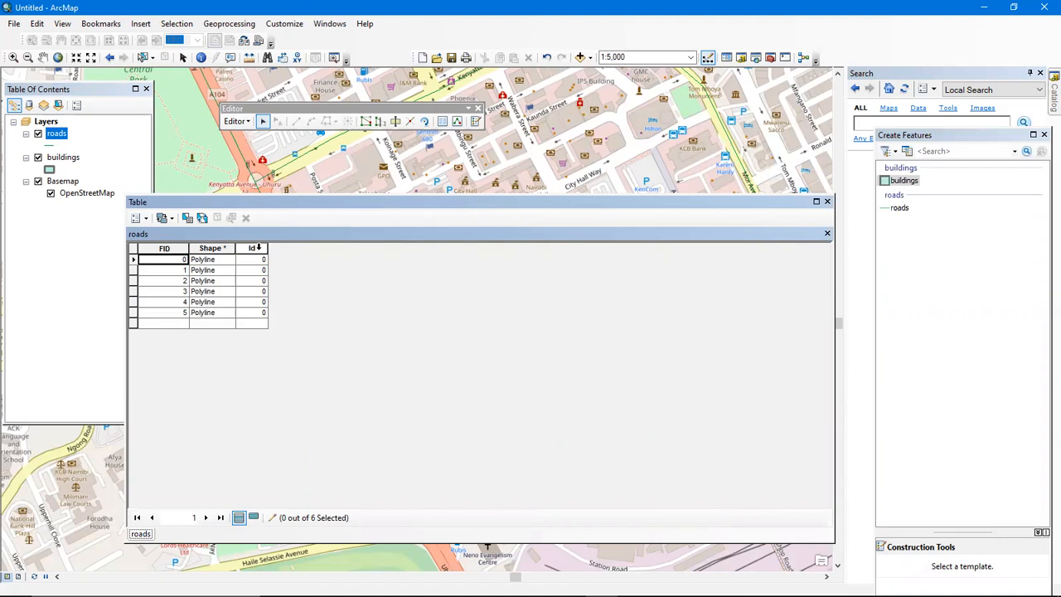
click(138, 217)
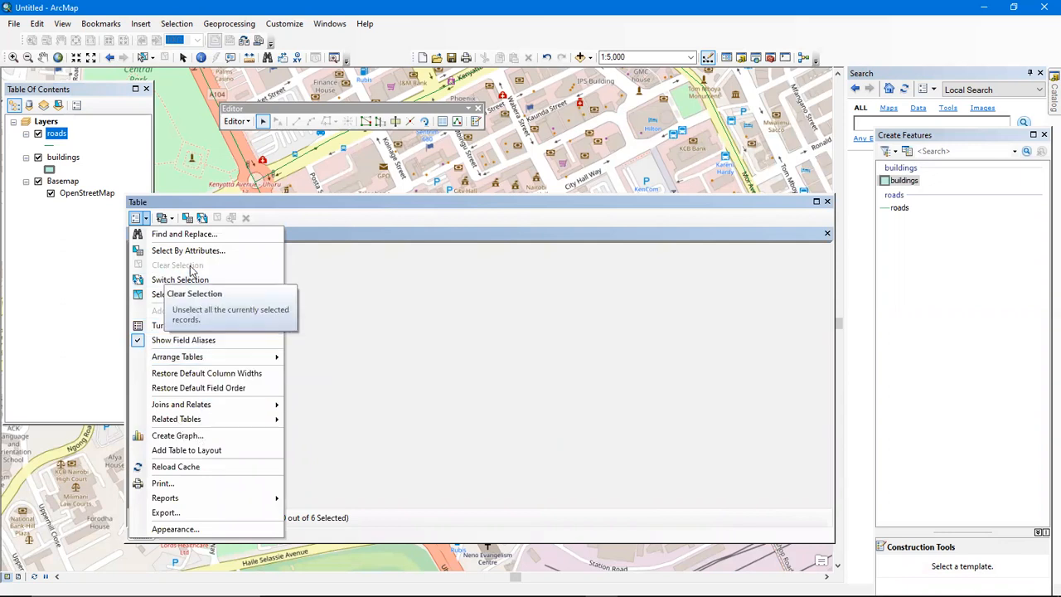
click(61, 153)
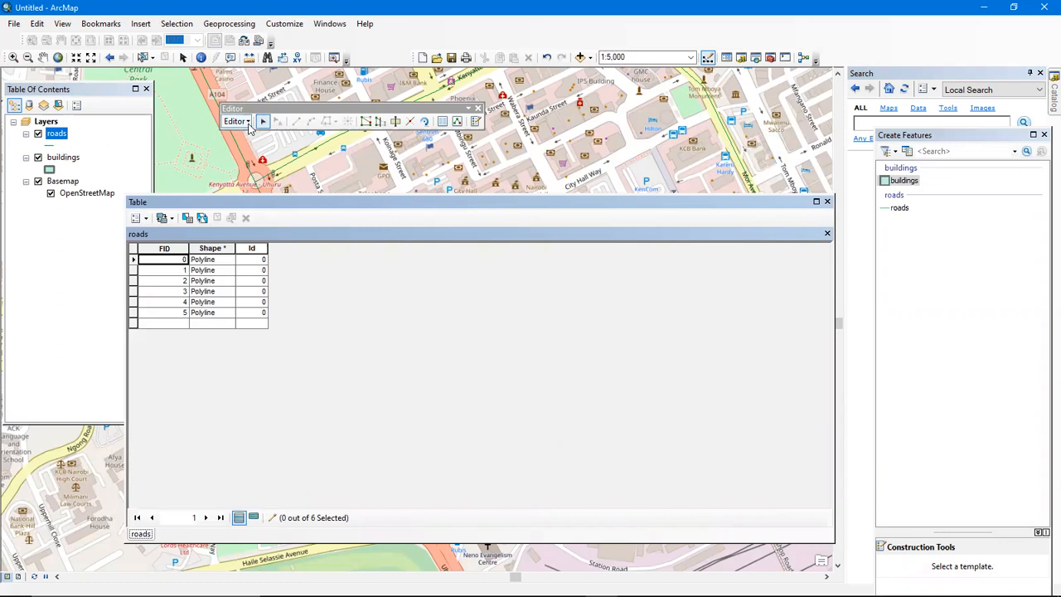
Stop the edit session and add a Text field called names to the roads table
click(139, 218)
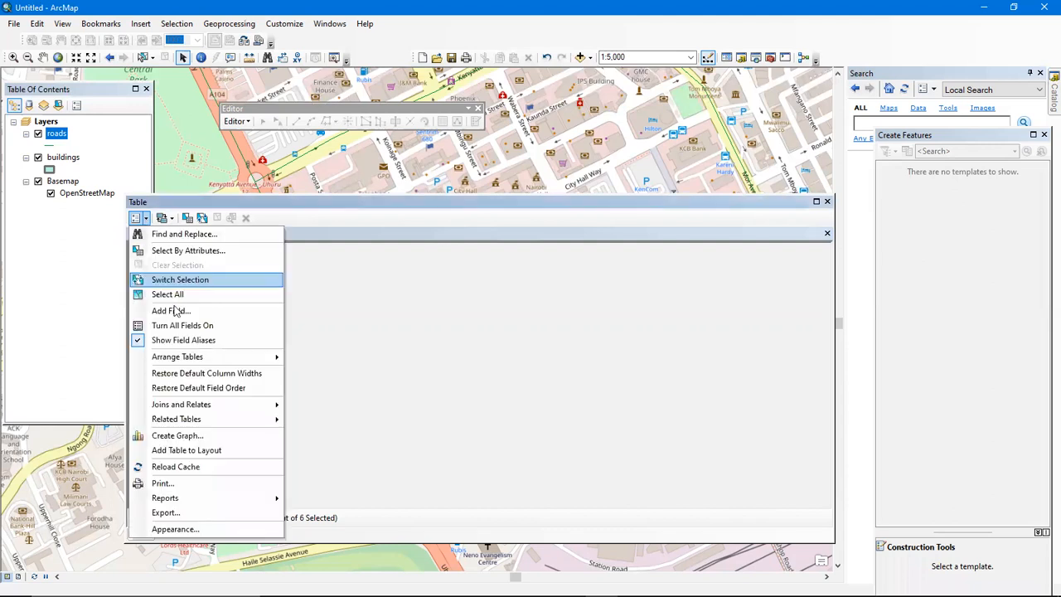
click(177, 311)
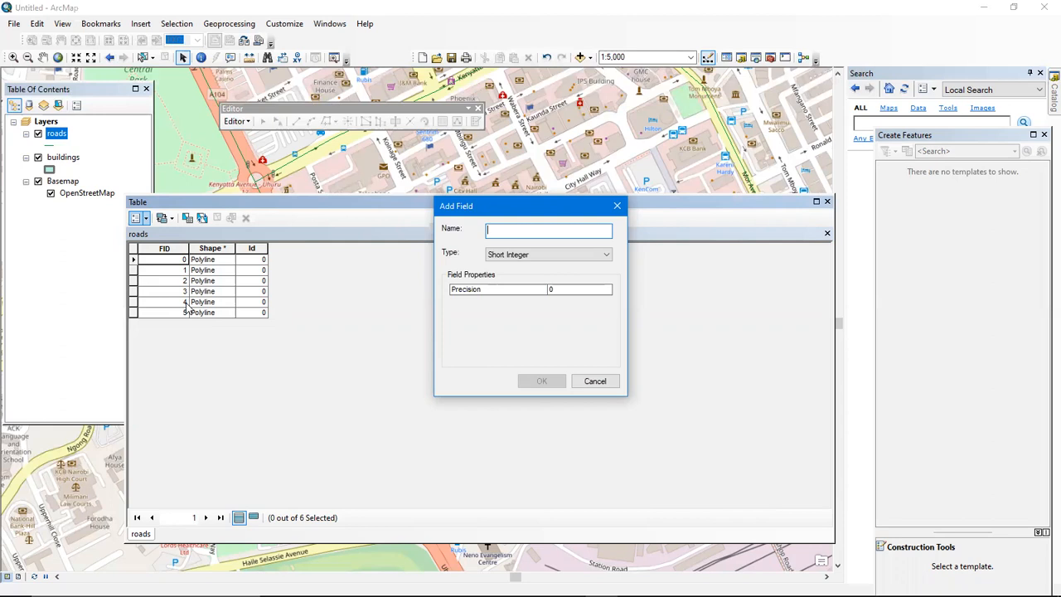
text(names)
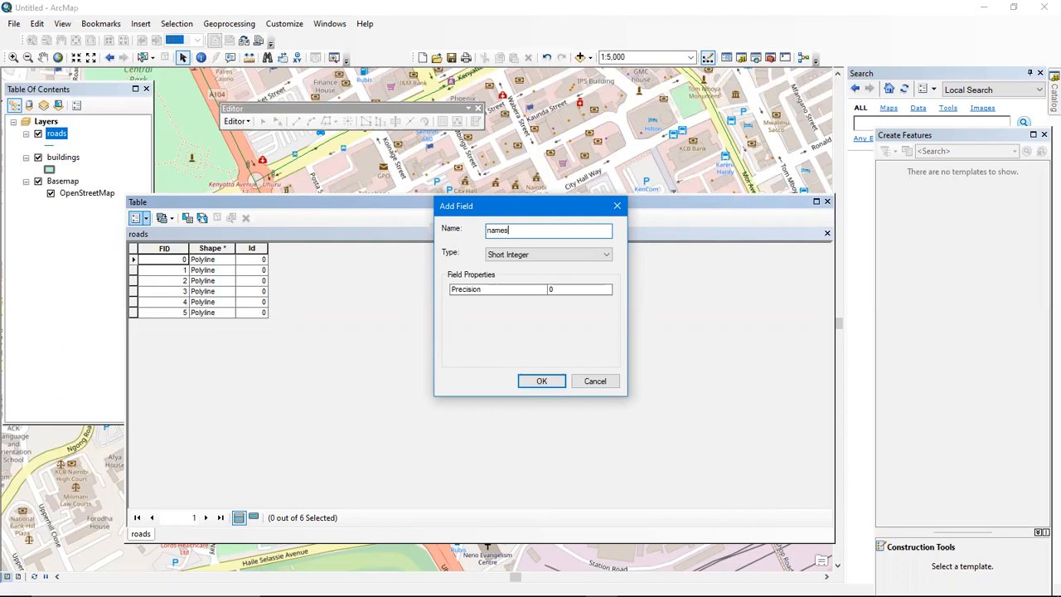
click(582, 257)
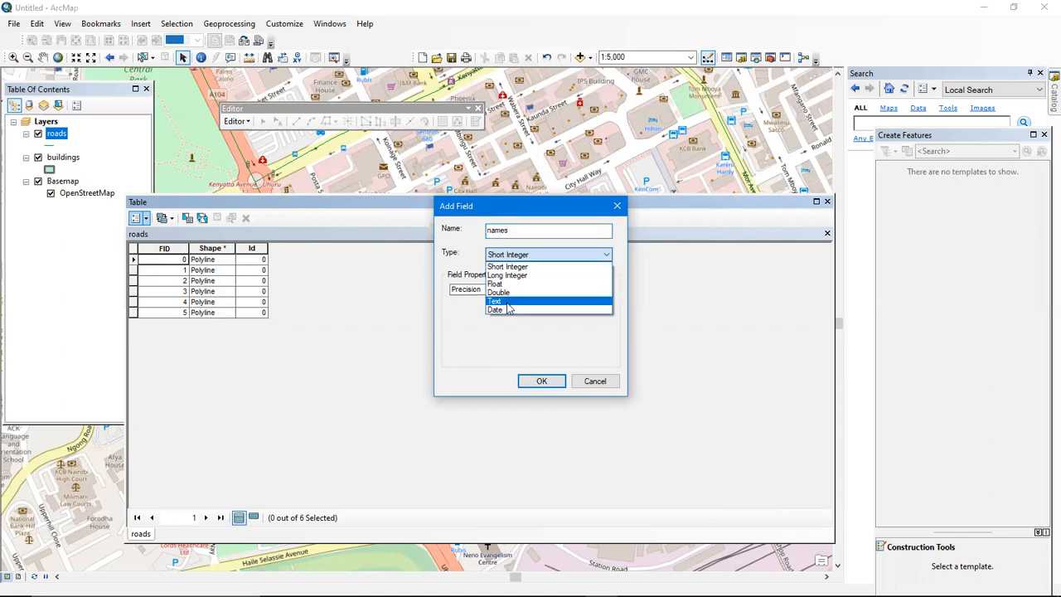
click(509, 305)
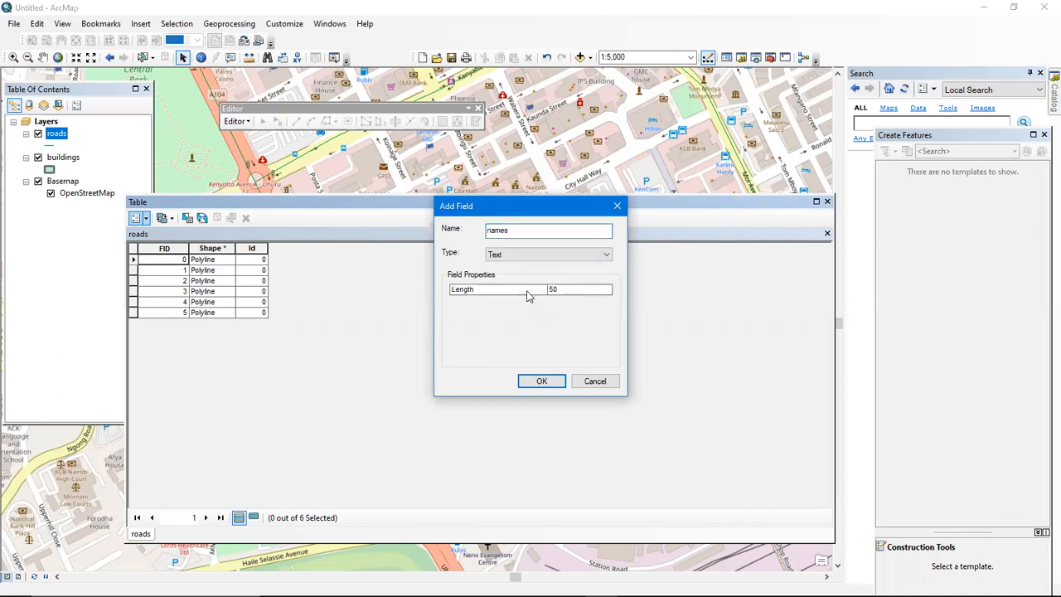
click(544, 382)
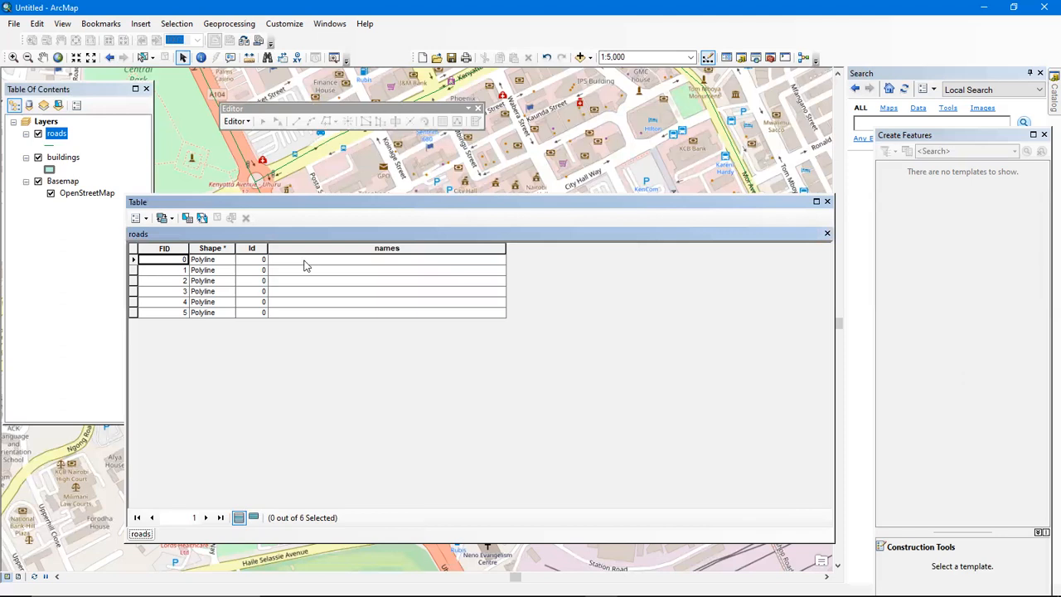
Select the record with FID 0 in the roads table and locate its road on the map
click(146, 219)
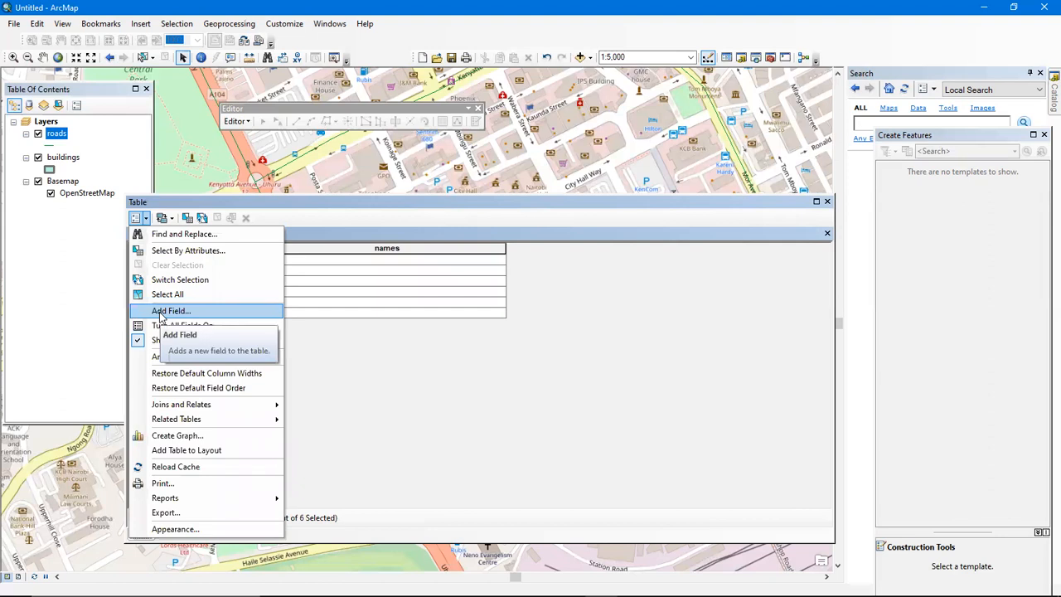
click(405, 379)
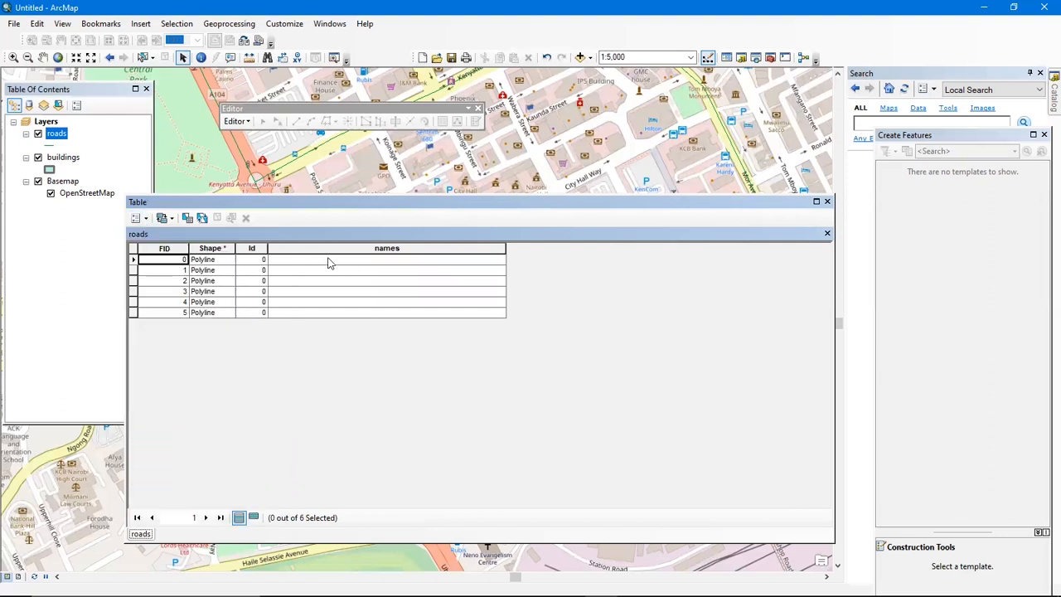
click(328, 262)
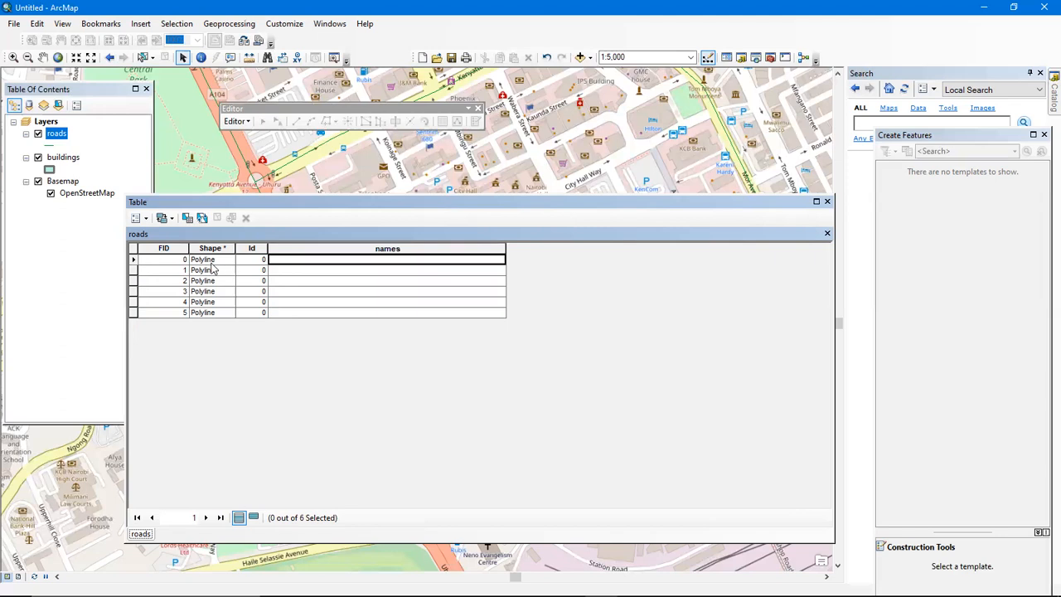
click(132, 260)
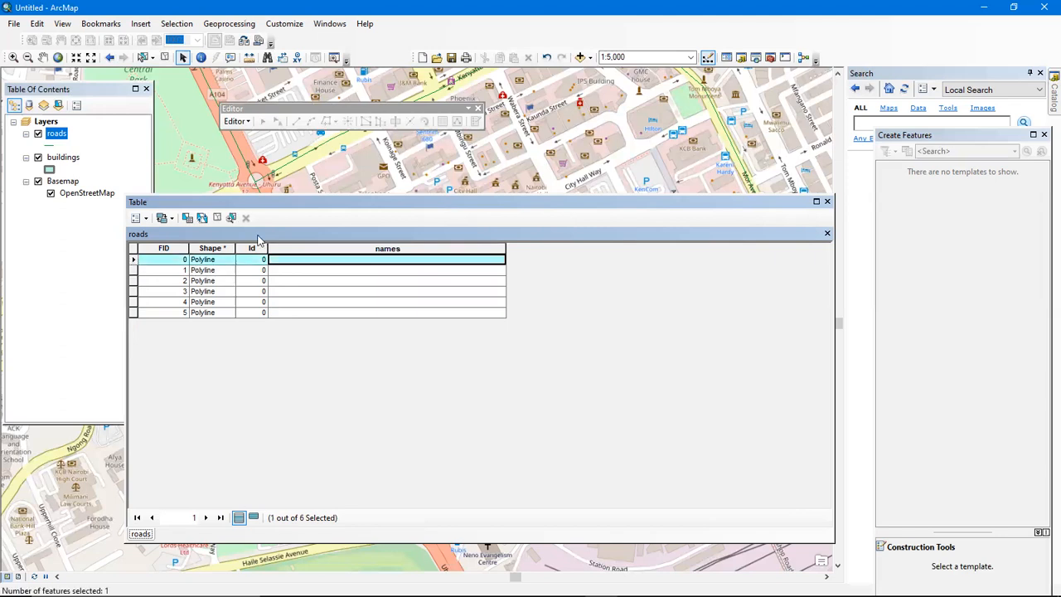
drag(328, 203, 193, 117)
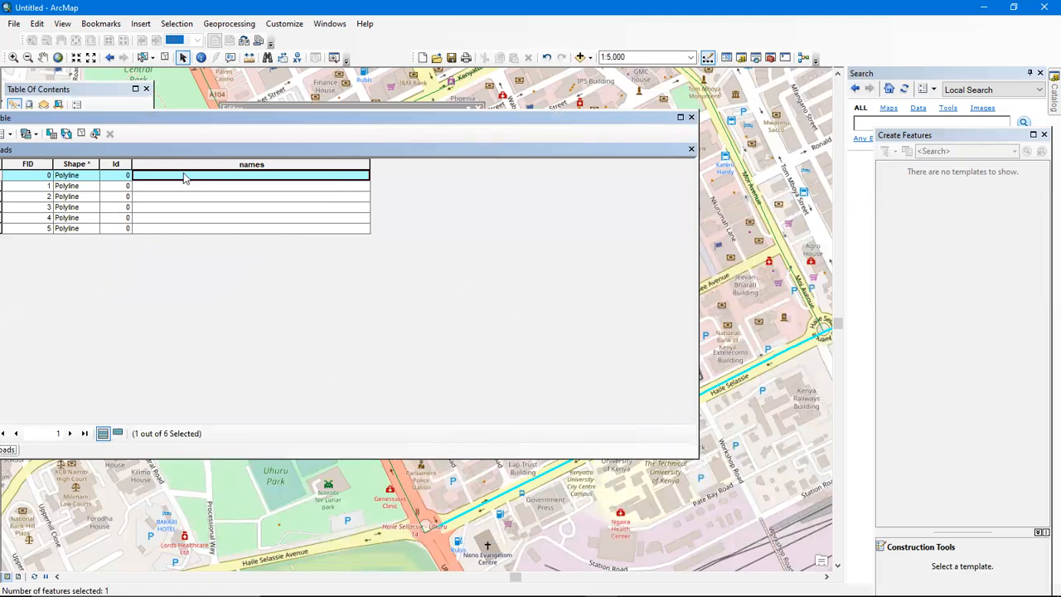
drag(257, 123, 368, 133)
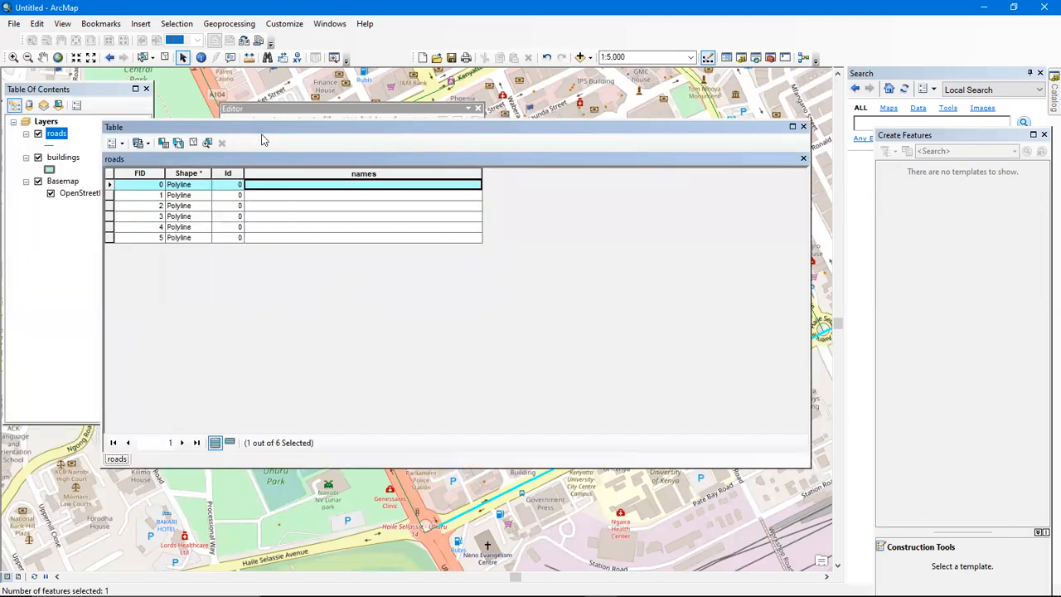
drag(243, 130, 247, 179)
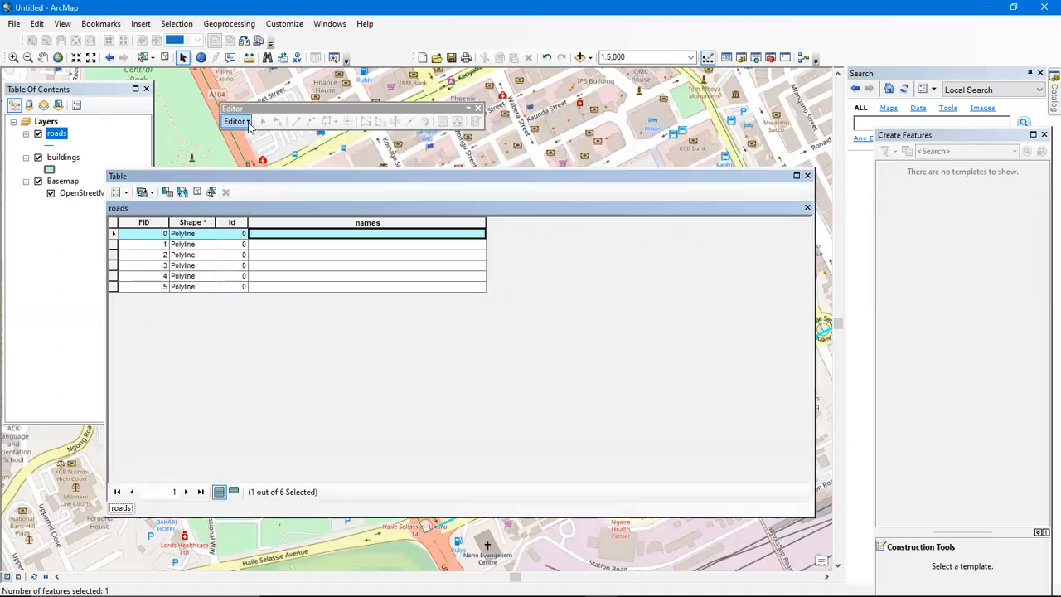
Start an edit session and enter haile sellasie in the names field of the record with FID 0
click(236, 121)
click(263, 136)
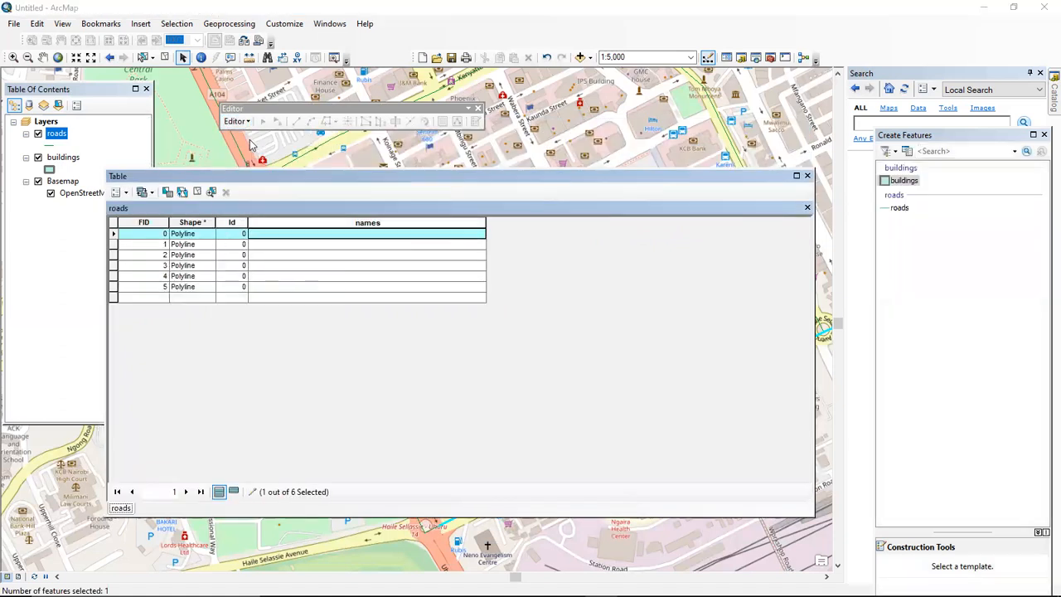
key(Return)
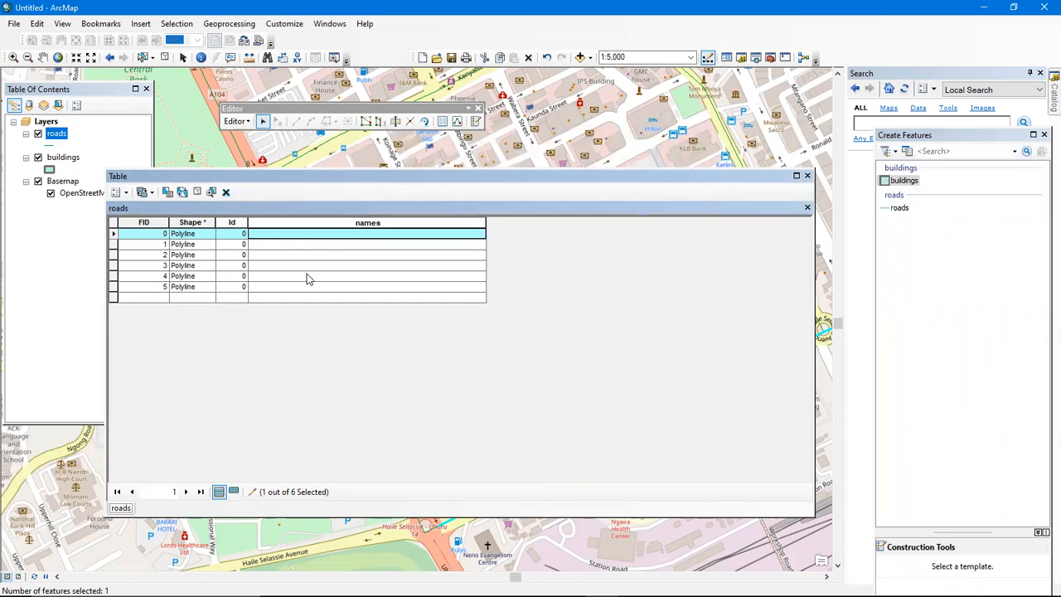
text(haille sellasie)
Select the record with FID 1 in the roads table and look for its road on the map
click(116, 246)
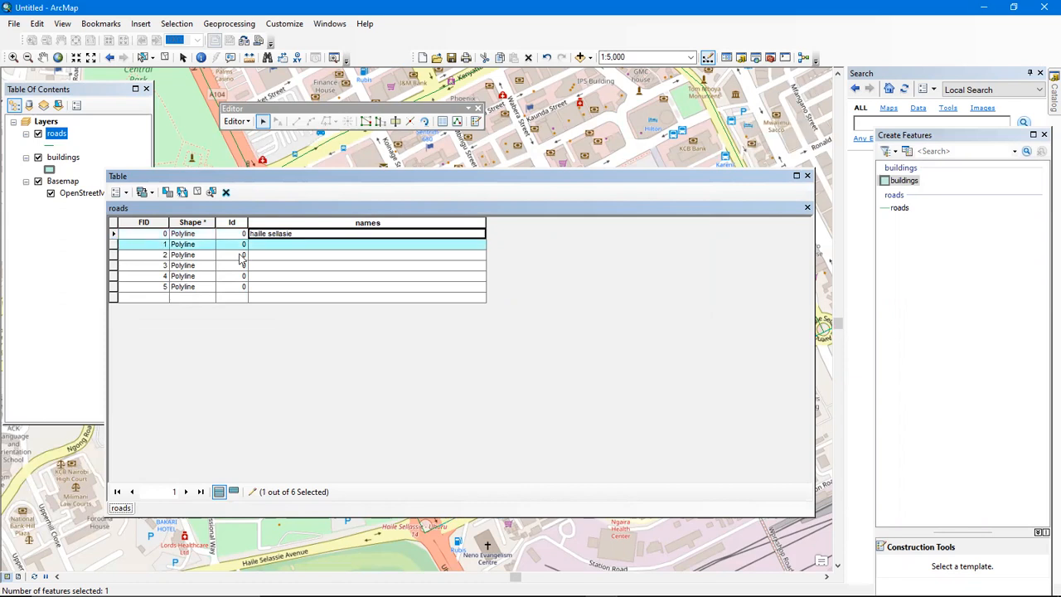
click(115, 244)
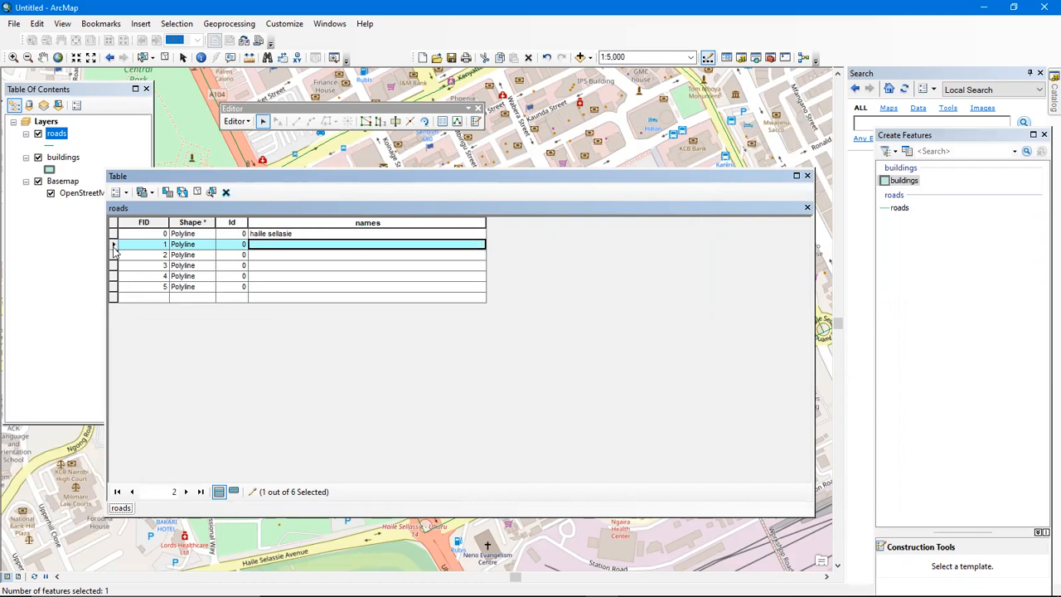
drag(448, 171, 437, 246)
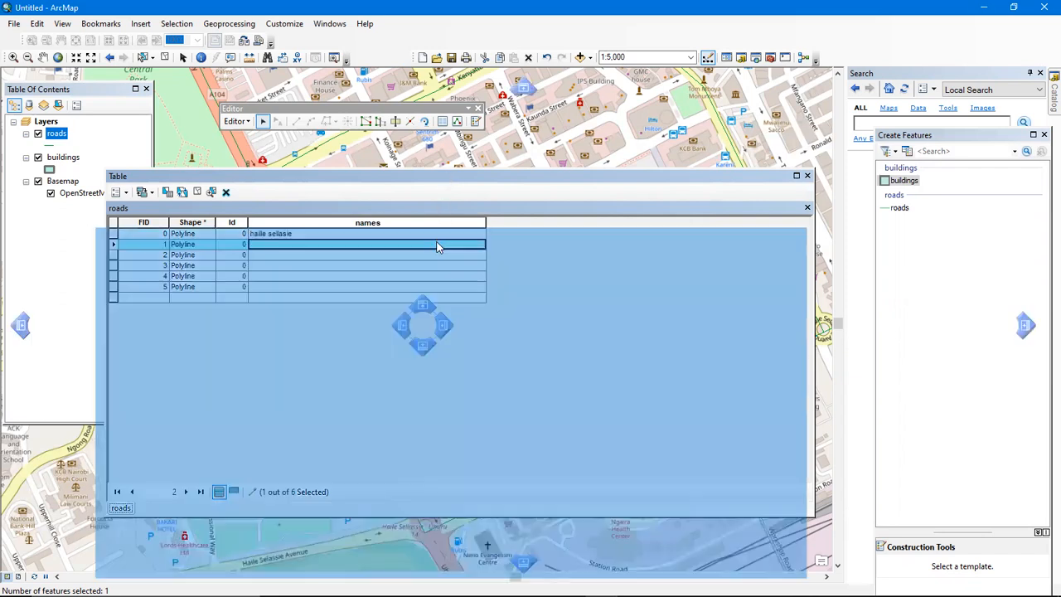
drag(402, 290, 280, 325)
drag(569, 244, 706, 296)
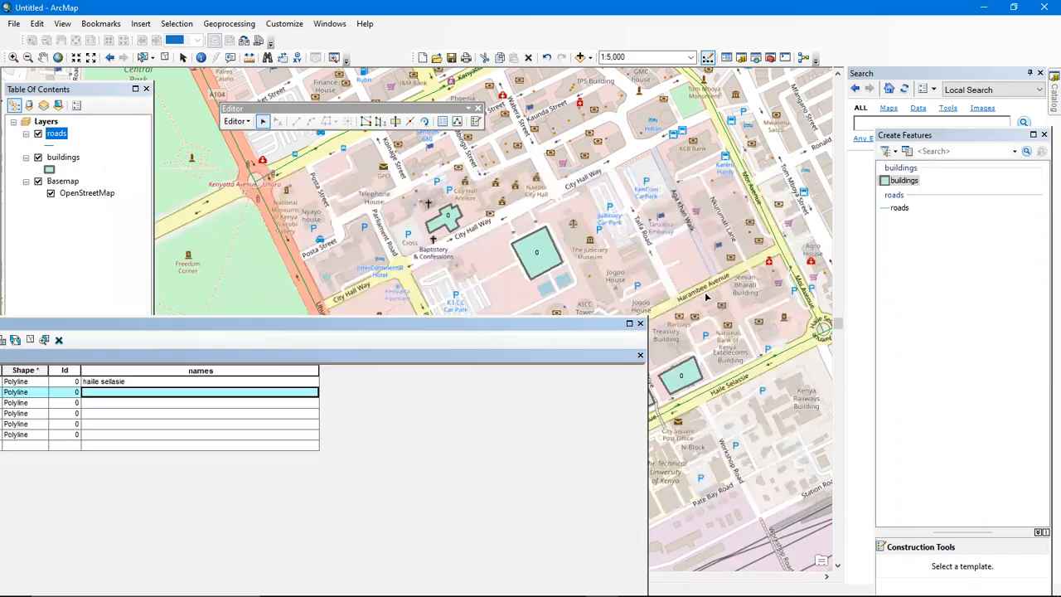
scroll(710, 290, up, 2)
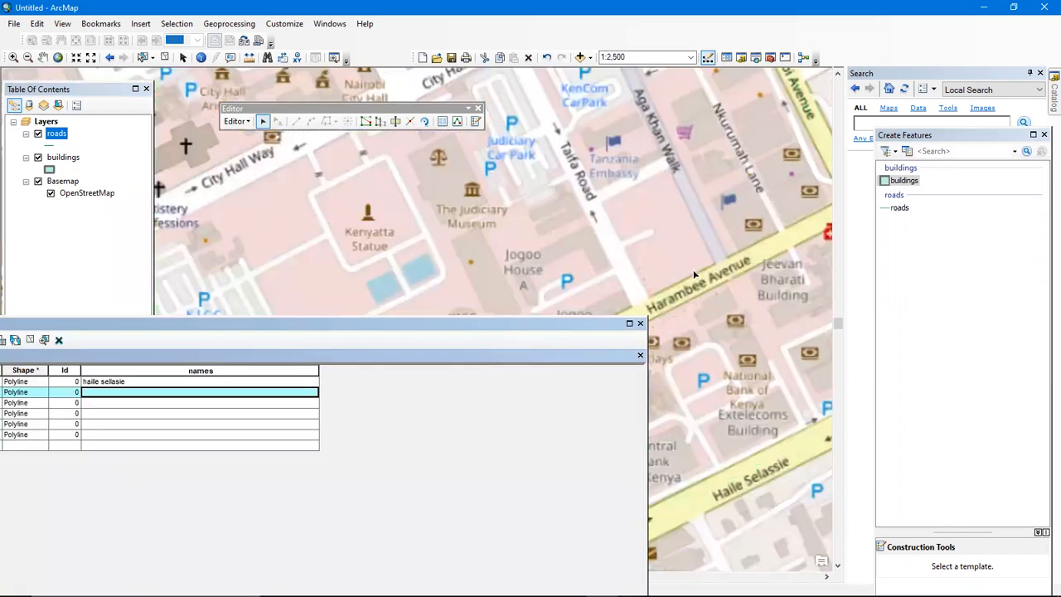
scroll(695, 274, down, 1)
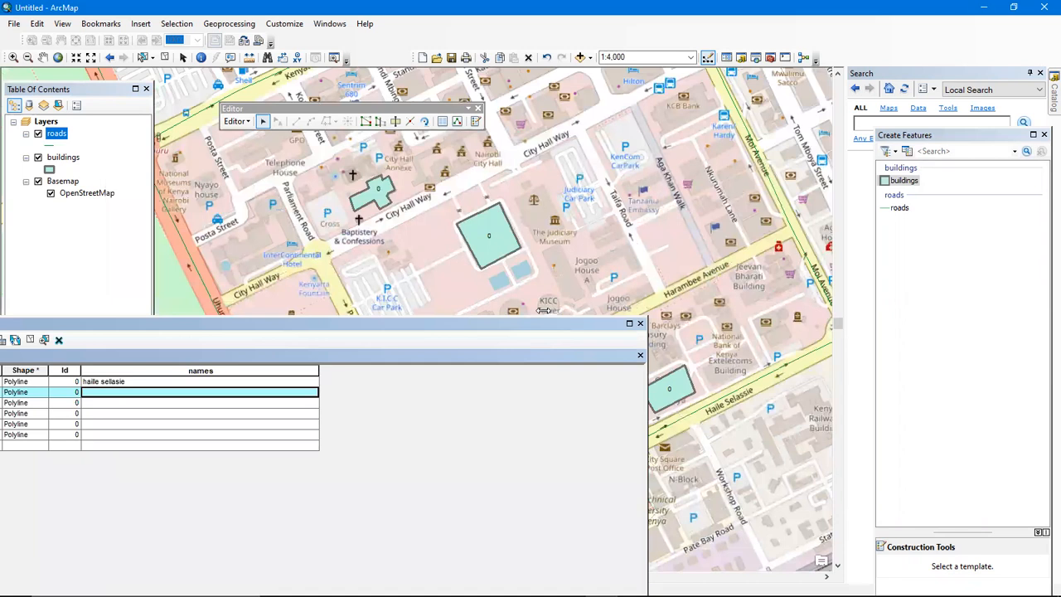
scroll(663, 306, down, 1)
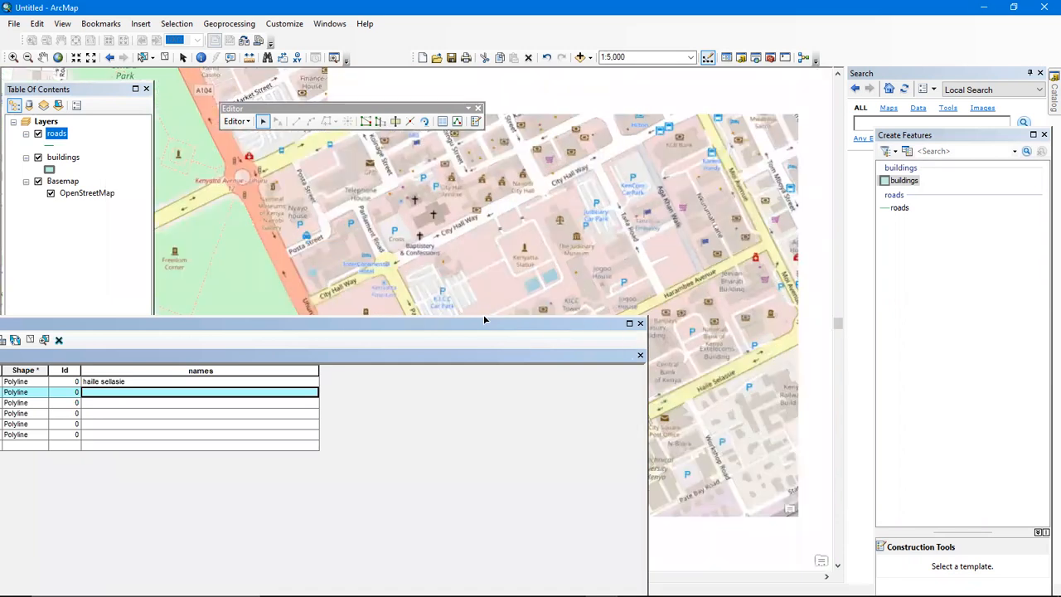
drag(640, 326, 402, 303)
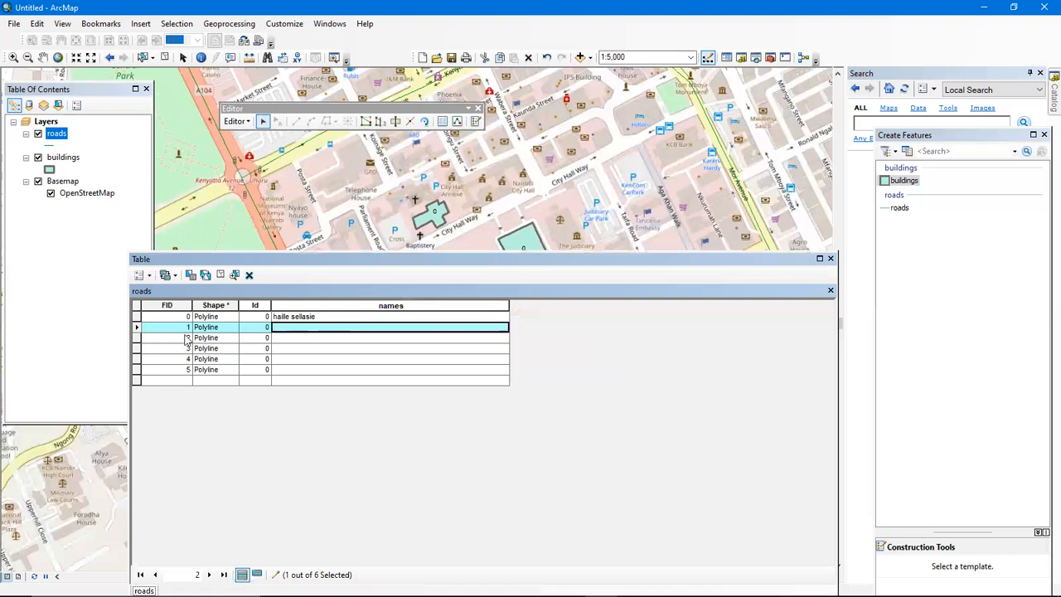
click(137, 327)
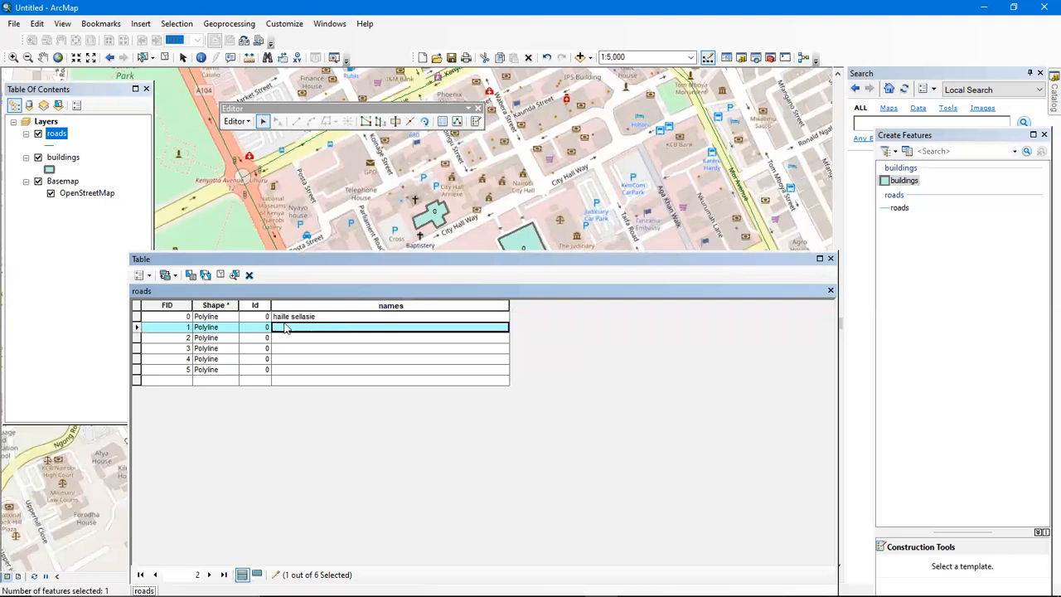
Stop the edit session on the roads layer
click(236, 122)
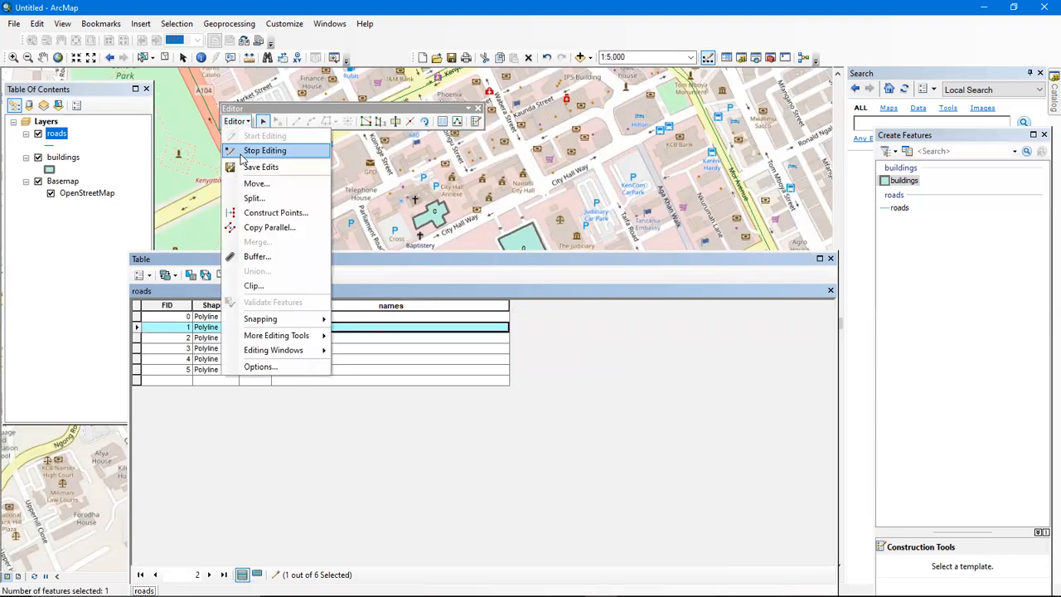
click(236, 125)
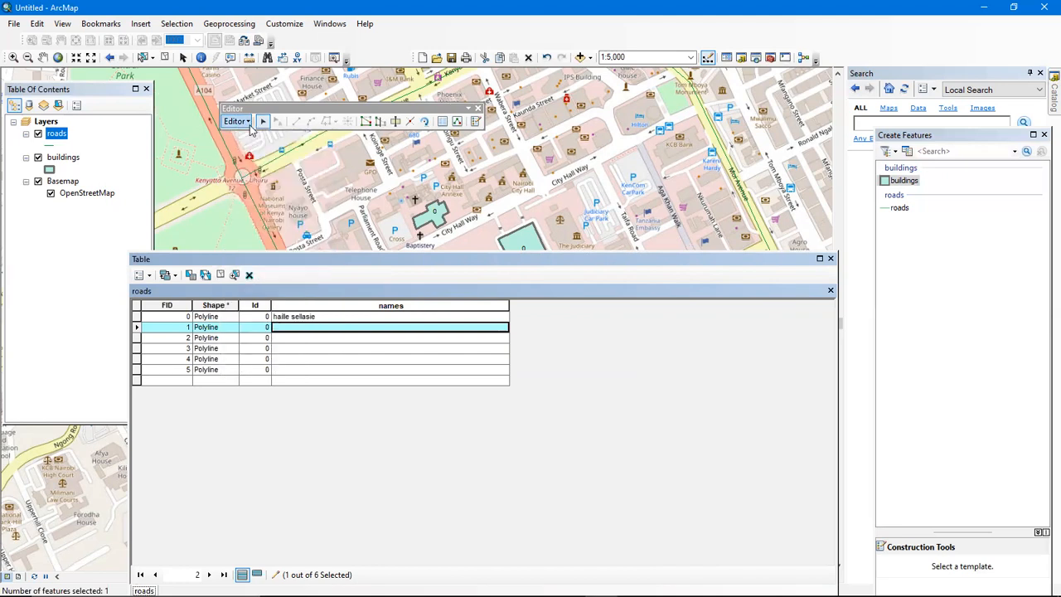
click(248, 123)
click(194, 326)
Reposition the roads attribute table to uncover the map and look for the road of the record with FID 1
click(136, 331)
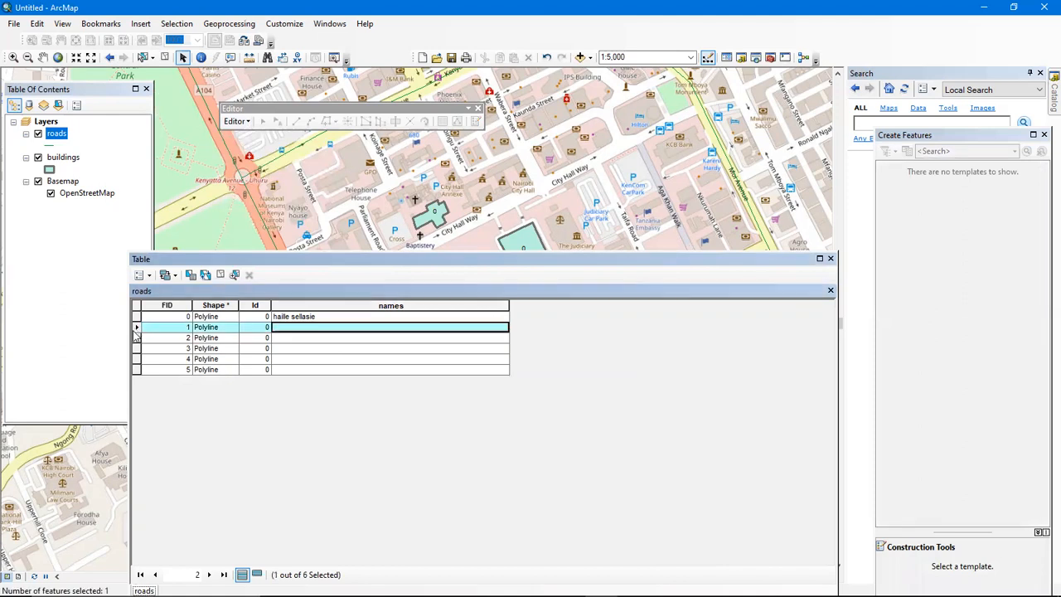
drag(439, 257, 351, 301)
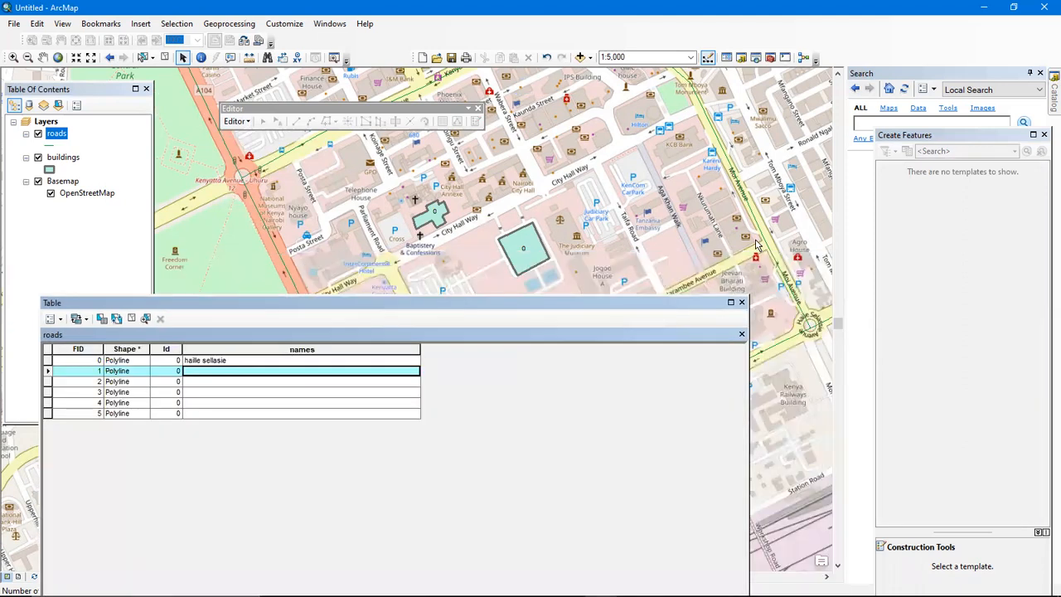
scroll(755, 244, up, 1)
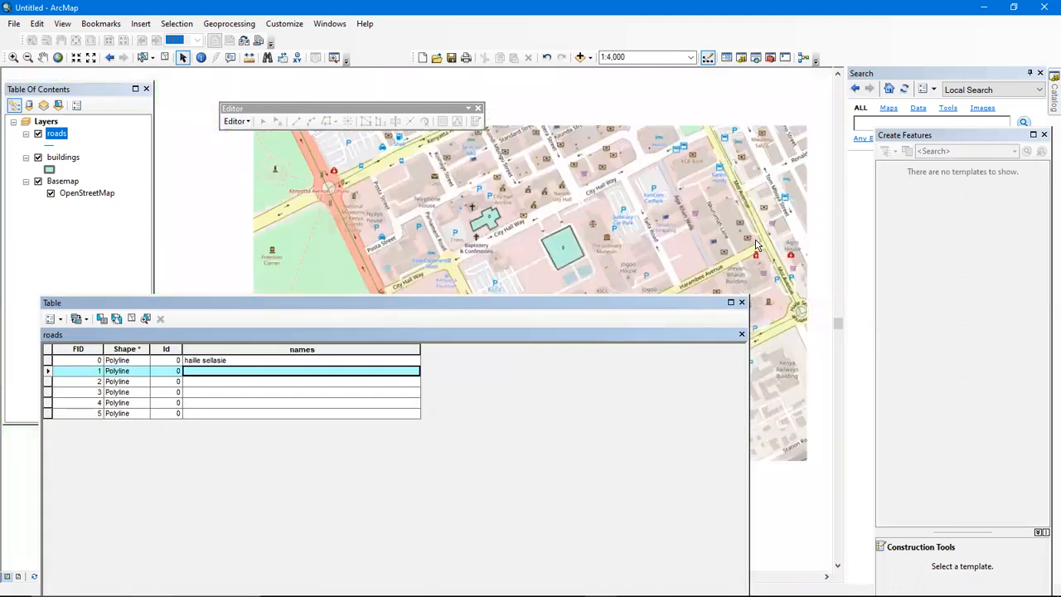
scroll(757, 253, up, 1)
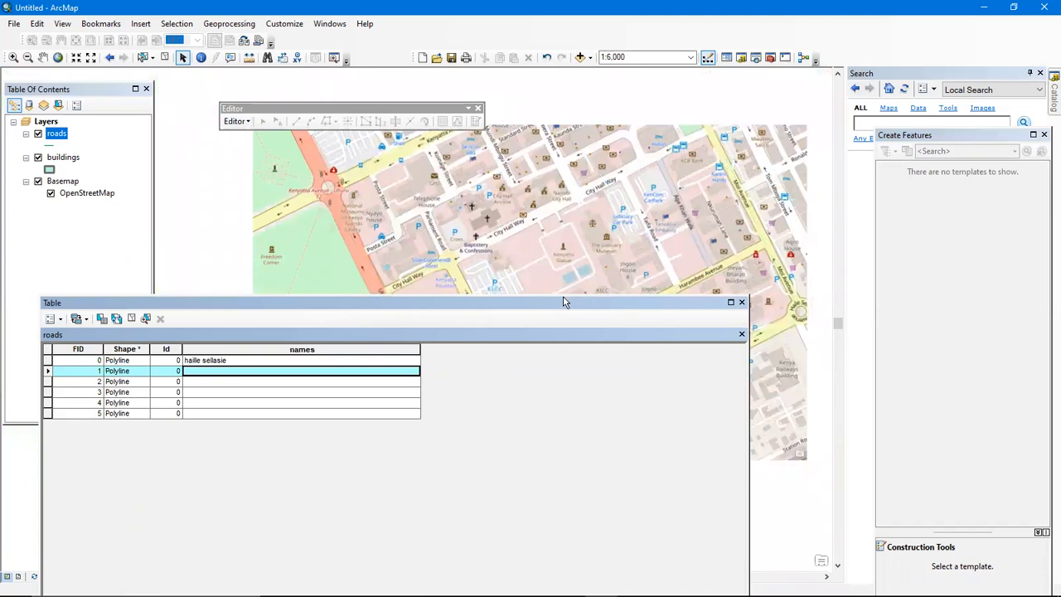
drag(561, 305, 644, 339)
drag(438, 349, 466, 268)
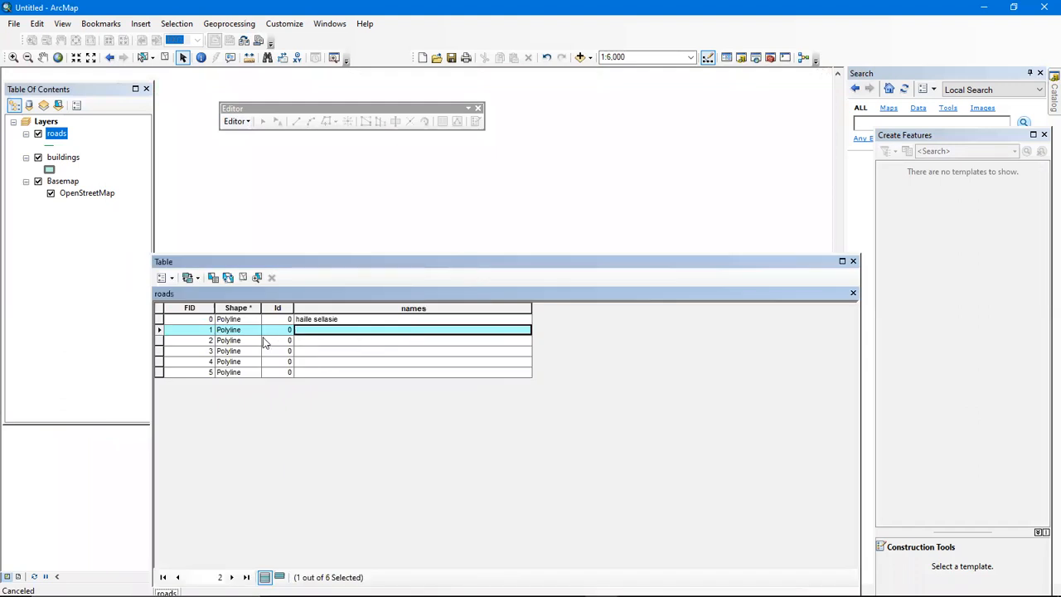
Highlight several road records in turn, clear the selection, and reselect only the record with FID 1
click(158, 341)
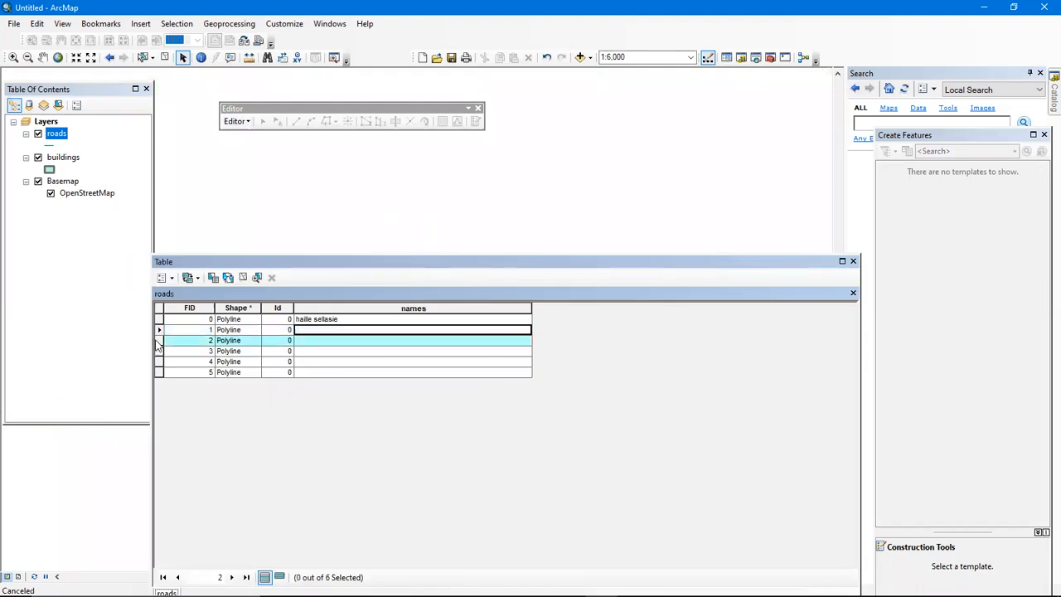
drag(156, 329, 152, 329)
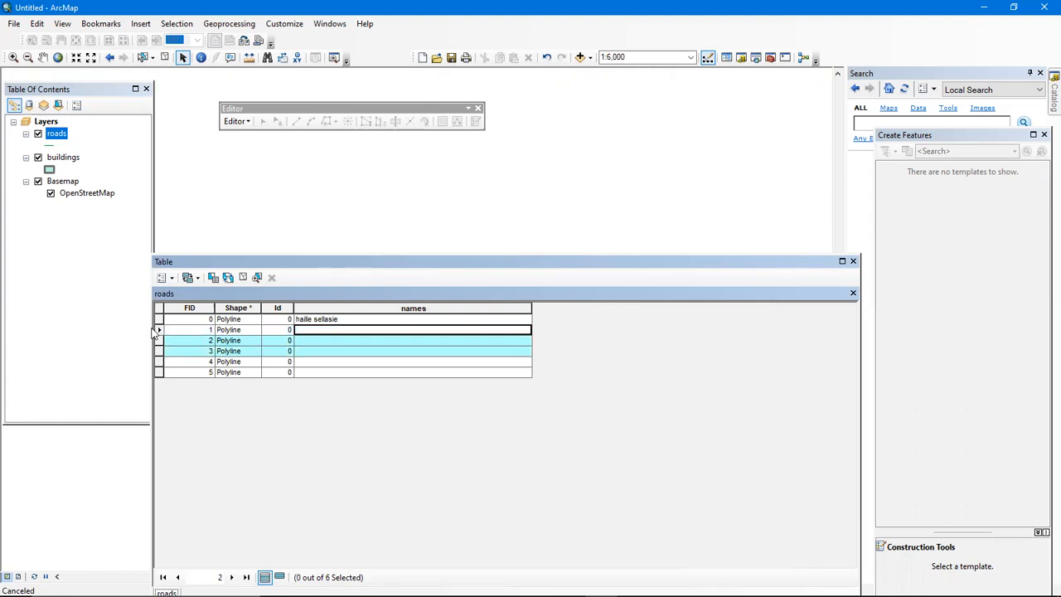
click(155, 332)
click(159, 321)
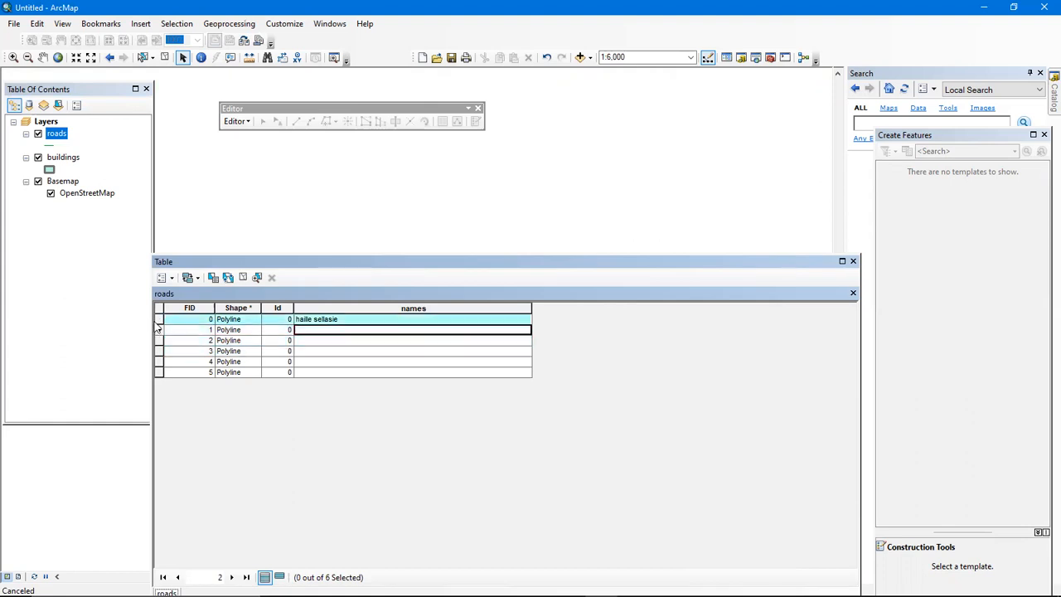
ctrl+click(159, 330)
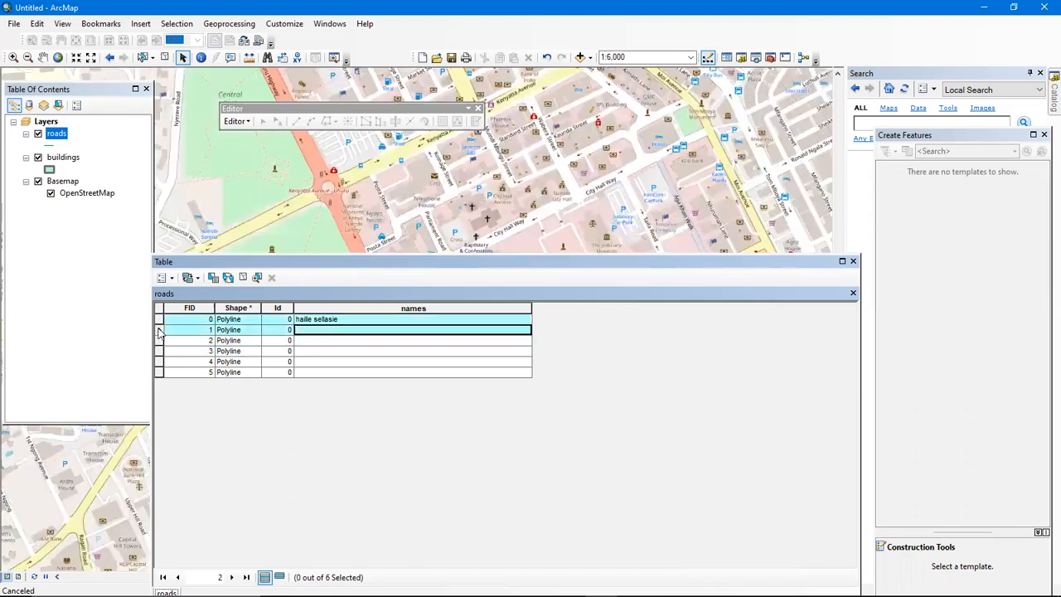
ctrl+click(159, 331)
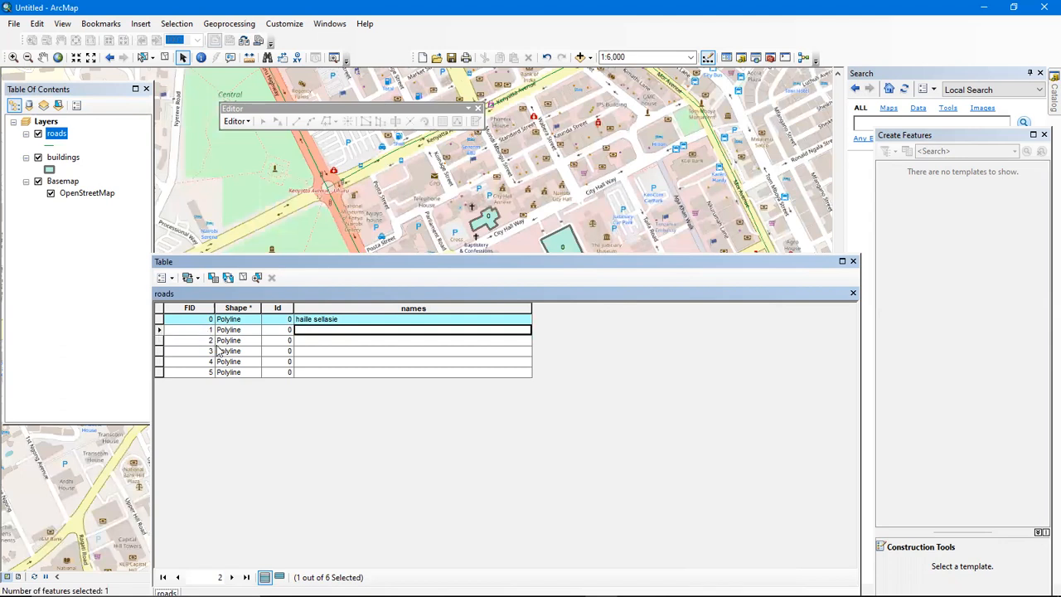
click(159, 331)
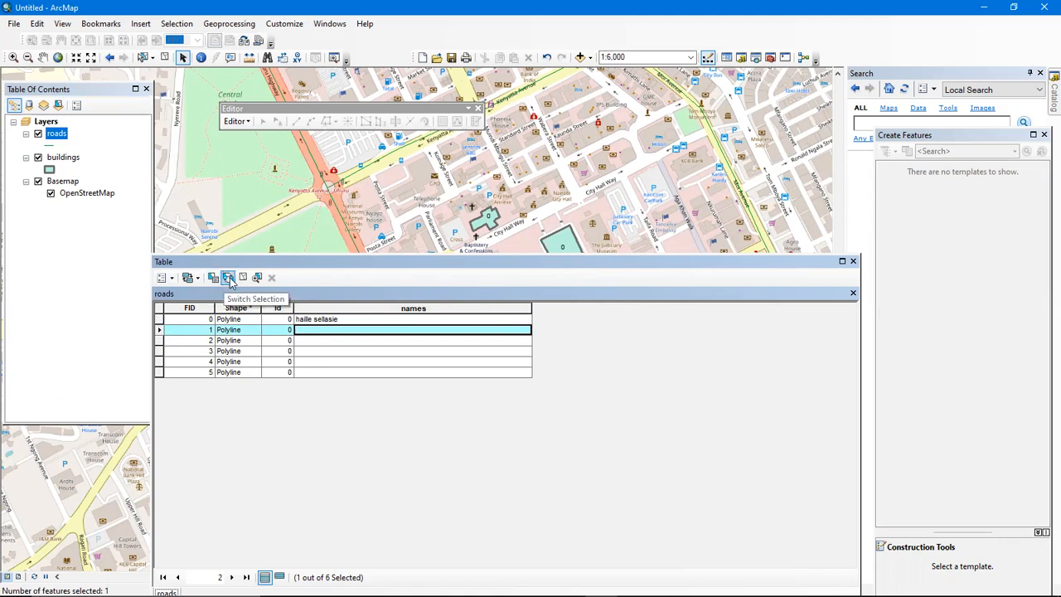
click(240, 280)
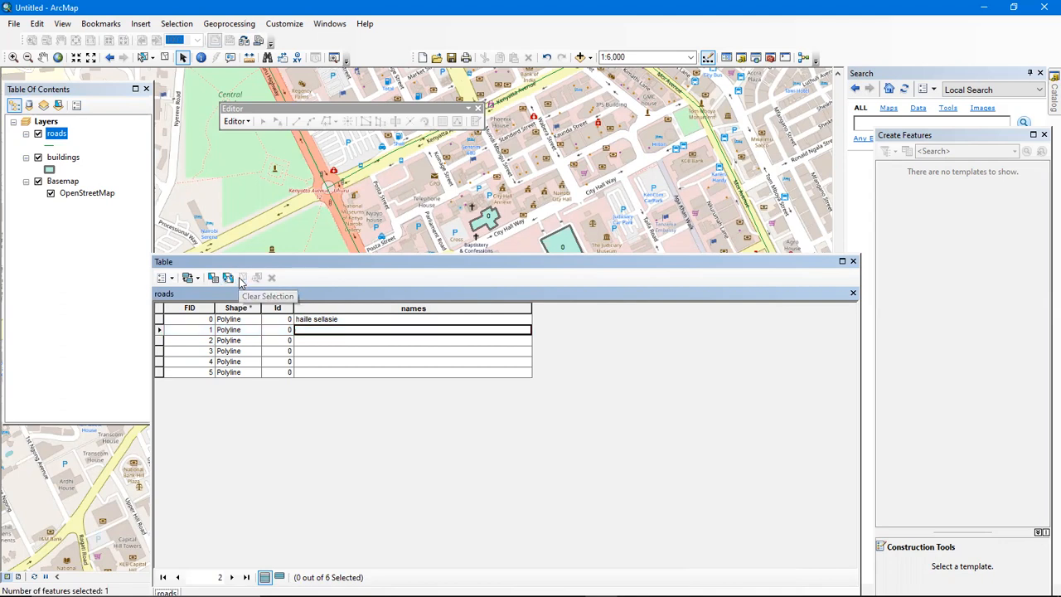
click(159, 330)
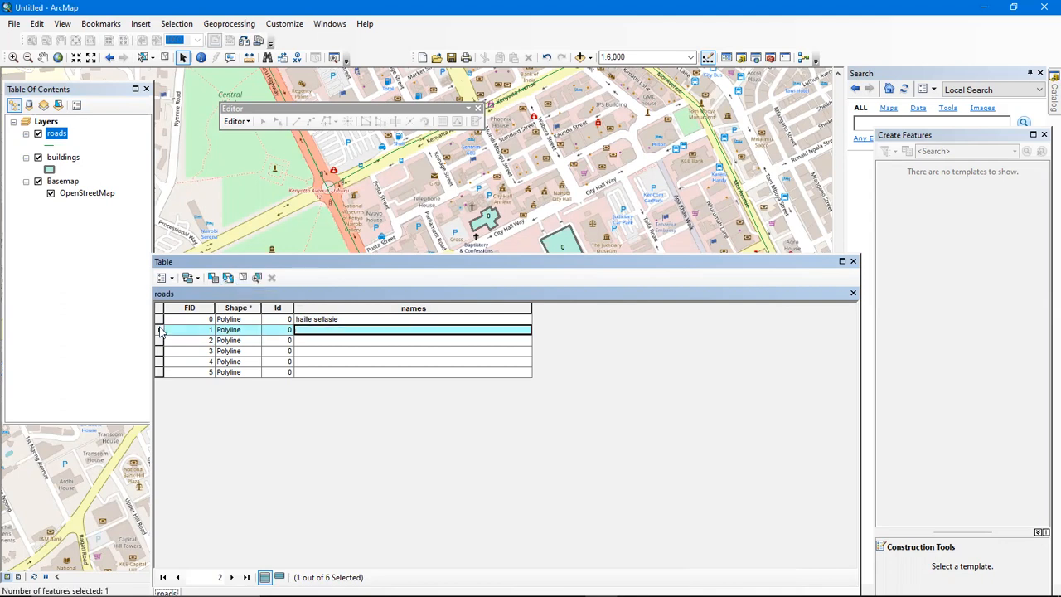
Move the attribute table clear of the map and search the surrounding streets for the selected FID 1 road
drag(423, 260, 364, 391)
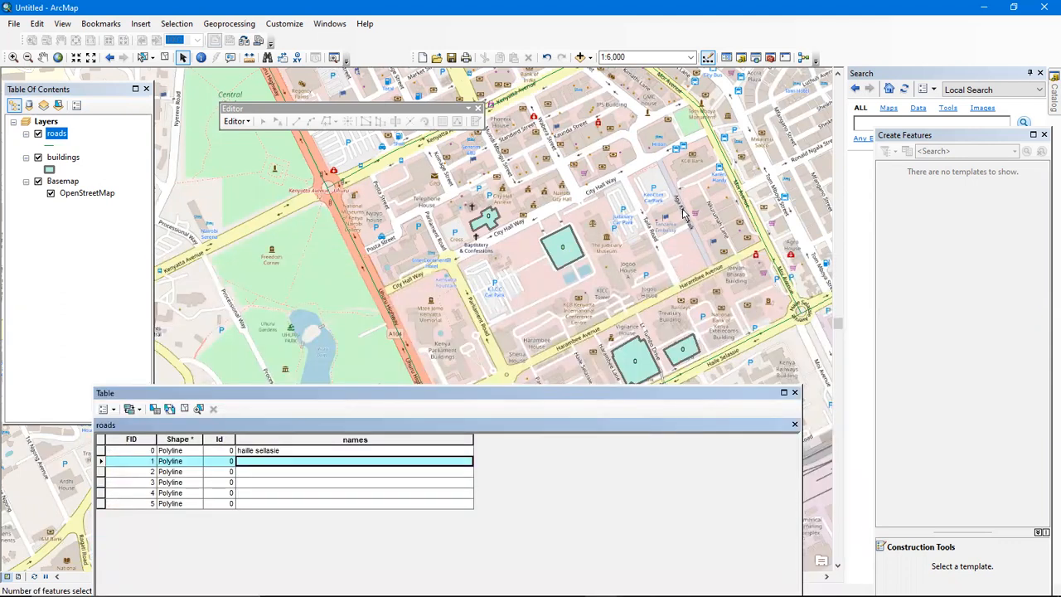
drag(763, 203, 423, 265)
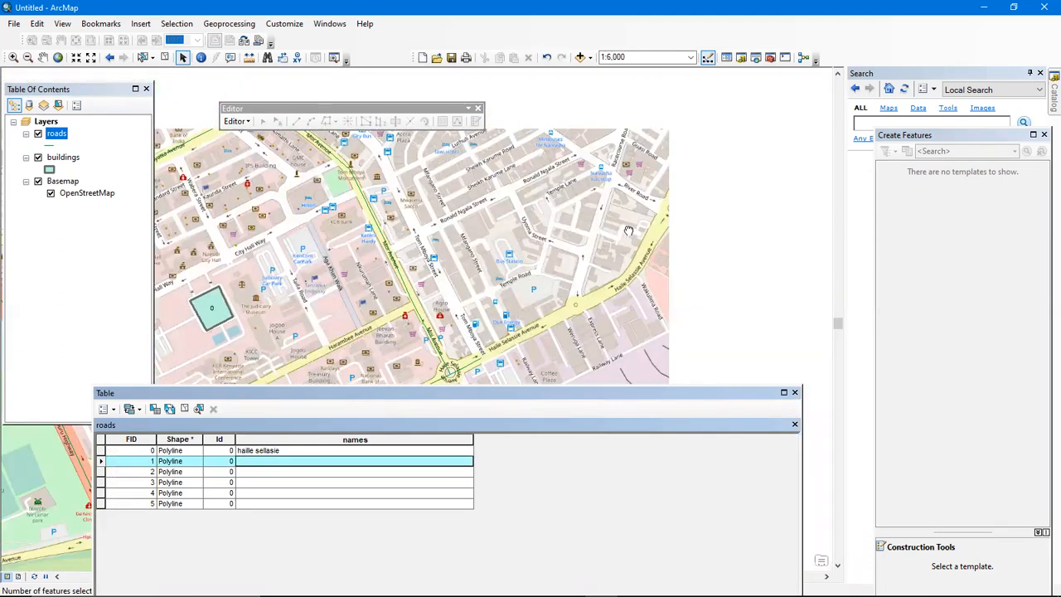
drag(537, 240, 688, 239)
drag(525, 249, 609, 245)
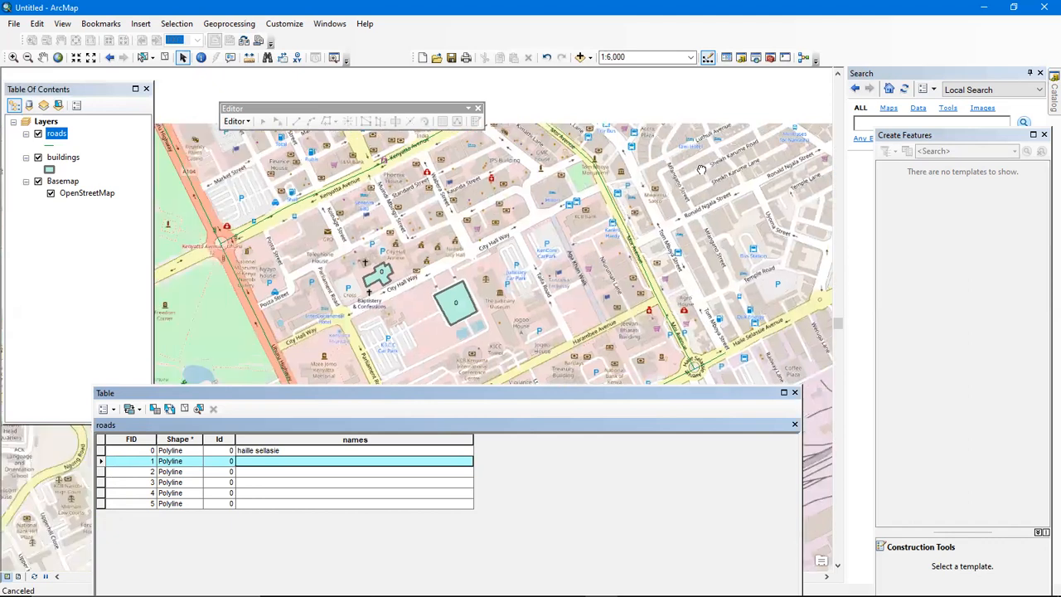
drag(701, 170, 784, 97)
drag(750, 148, 795, 86)
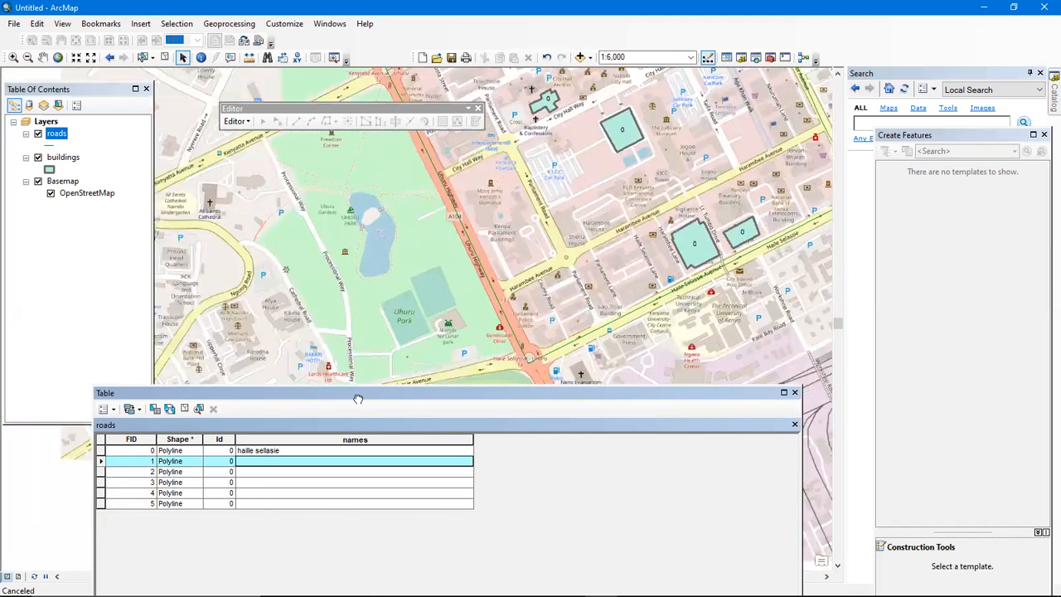
Select the record with FID 2 in the roads table and look for its road around Harambee Avenue
click(100, 472)
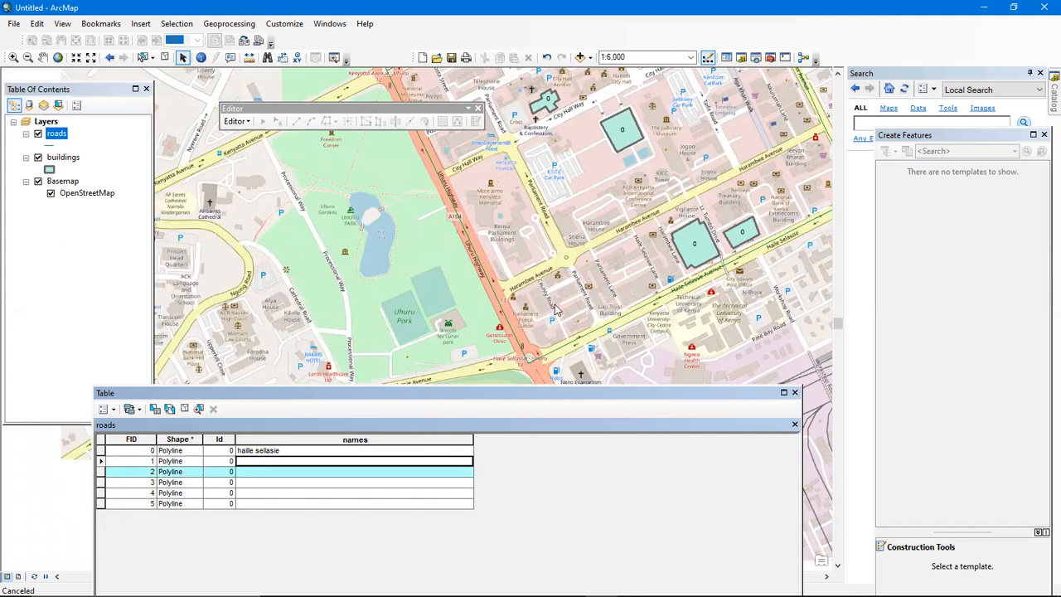
scroll(438, 381, down, 1)
drag(577, 257, 450, 339)
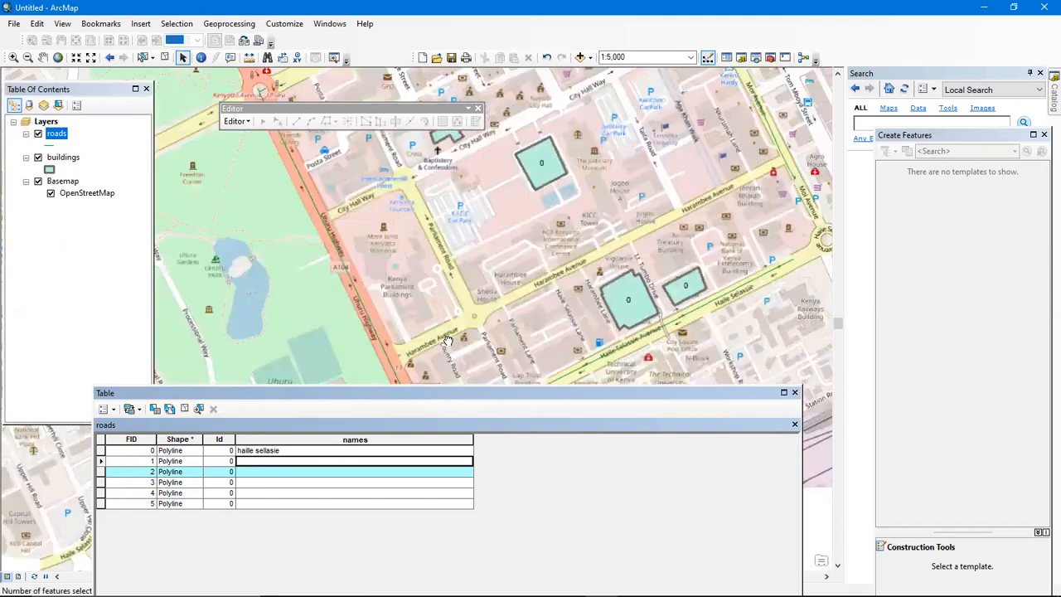
Start an edit session on the buildings and roads layers, continuing despite the spatial reference warnings
click(240, 122)
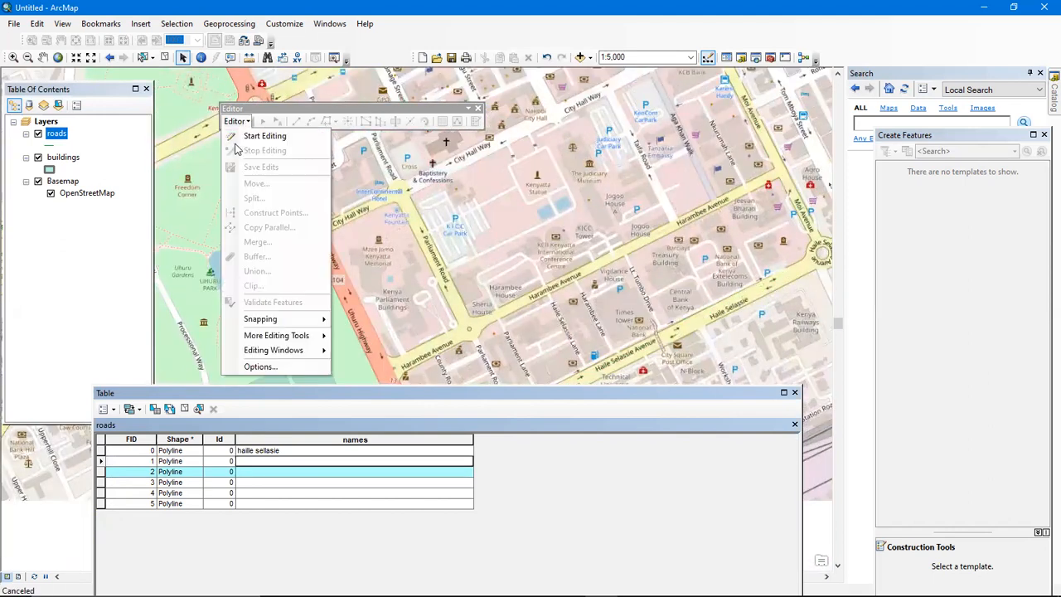
click(250, 136)
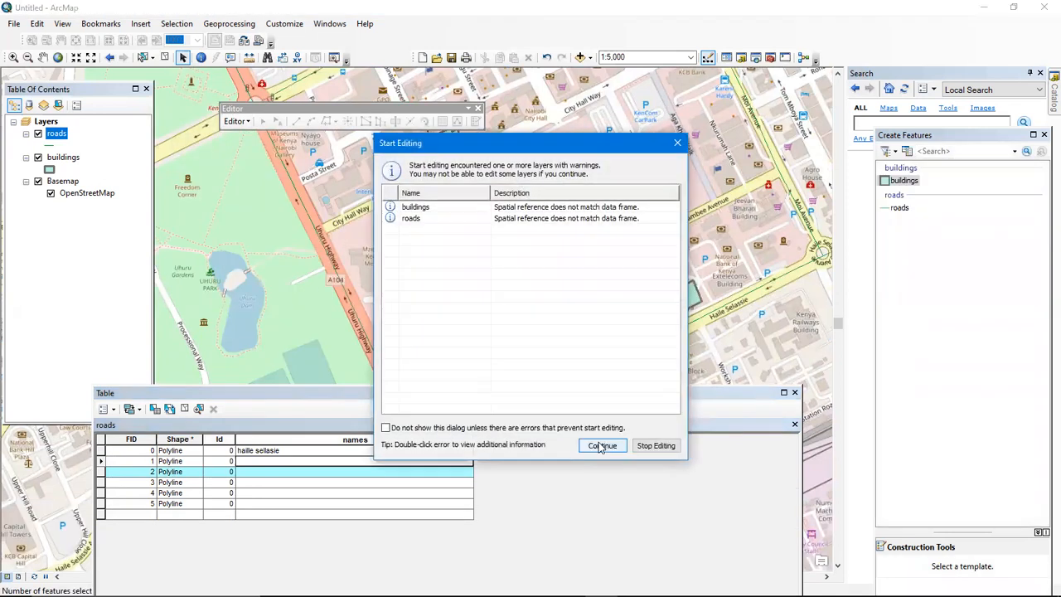
key(Return)
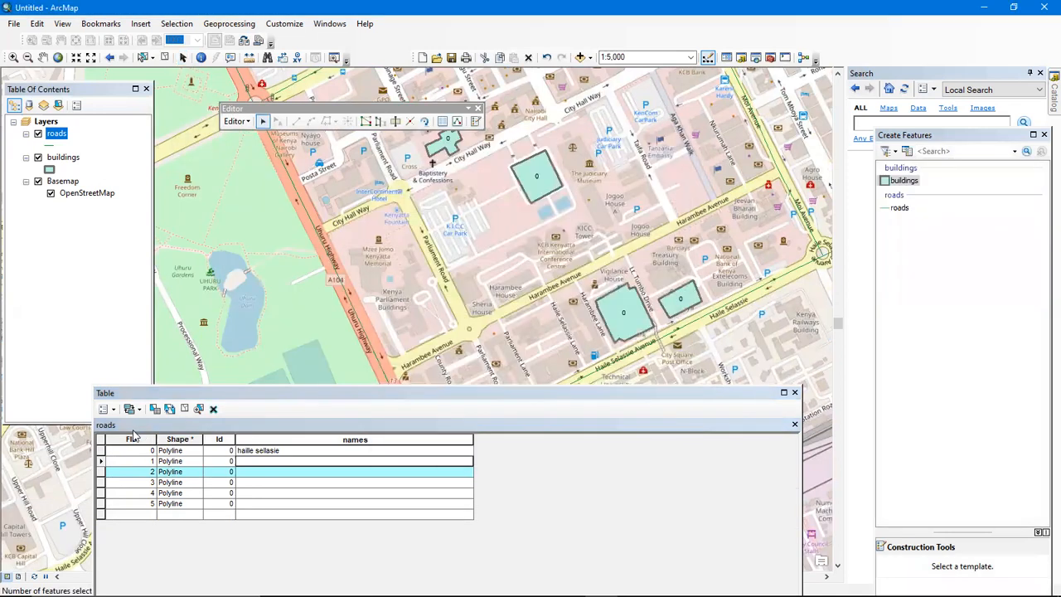
Select the record with FID 1, locate its road on the map, and enter river road in its names field
click(102, 461)
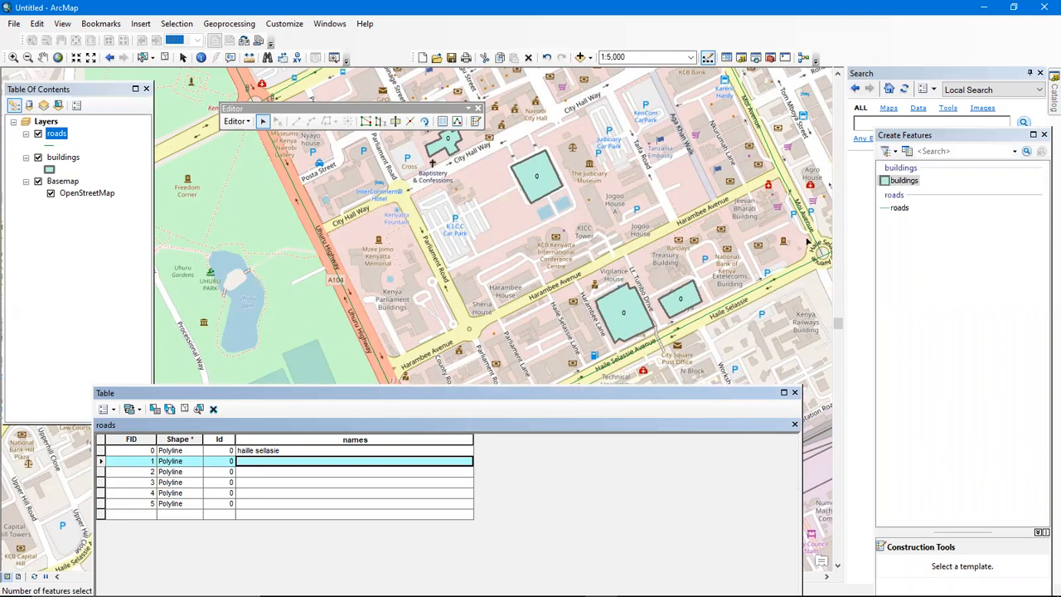
drag(761, 231, 643, 310)
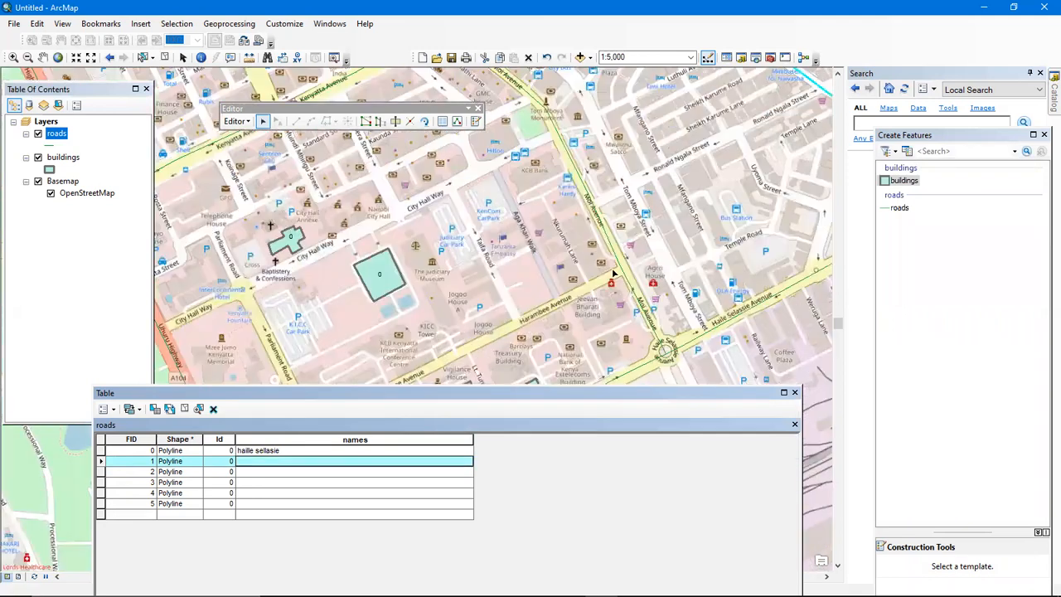
drag(749, 211, 499, 281)
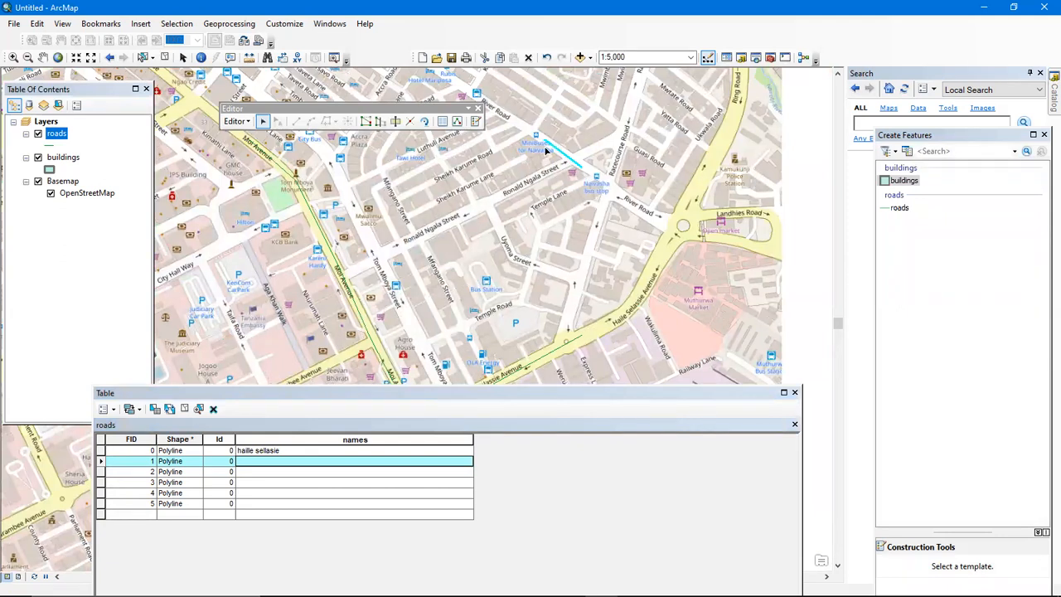
drag(593, 183, 549, 235)
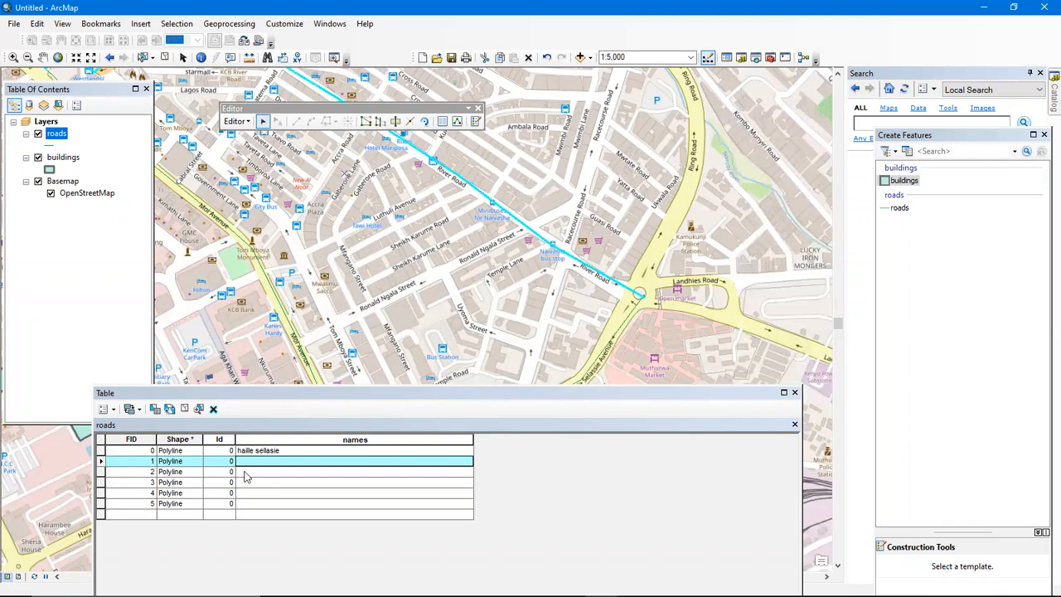
click(249, 126)
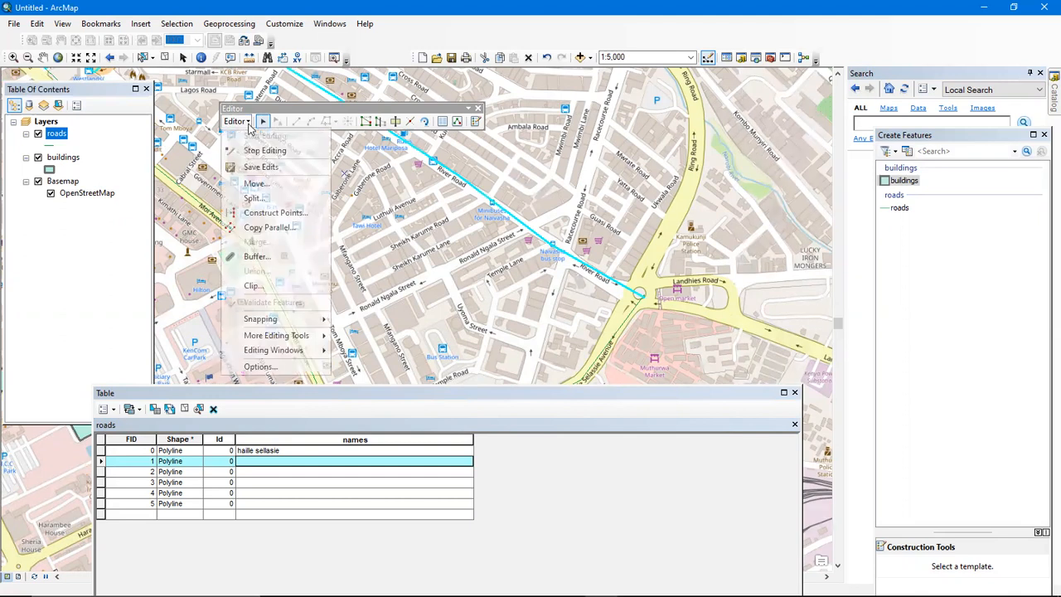
click(269, 462)
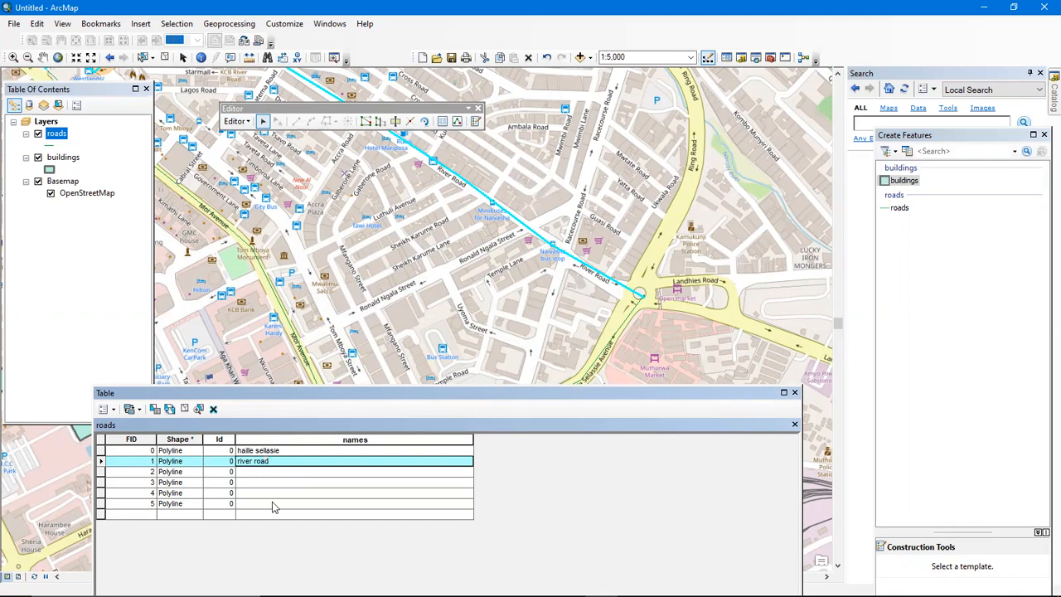
Select the record with FID 2 and search the streets around Moi Avenue and Kenyatta Avenue for its road
click(260, 472)
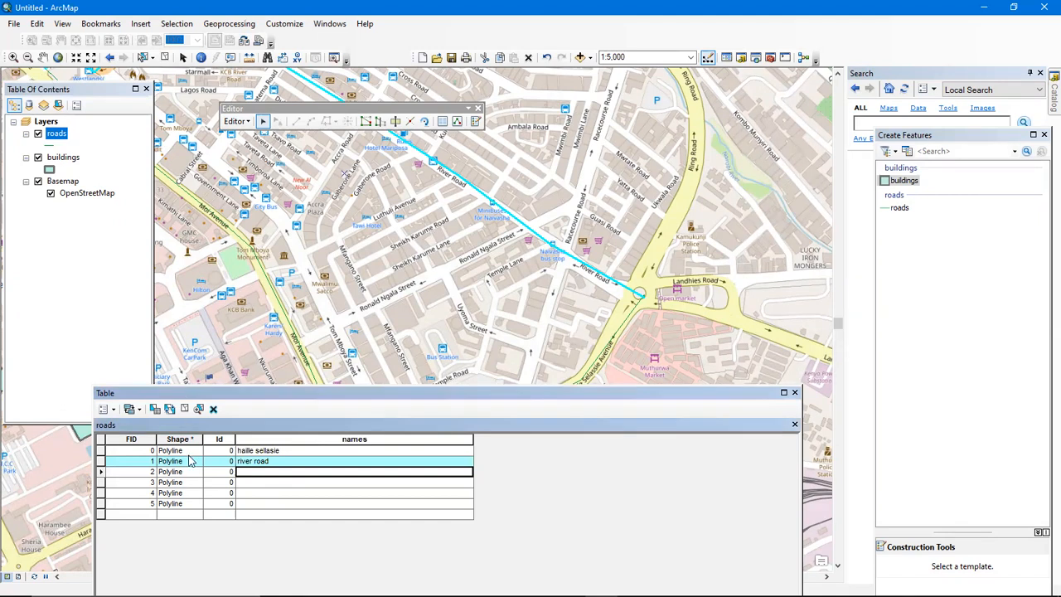
click(100, 472)
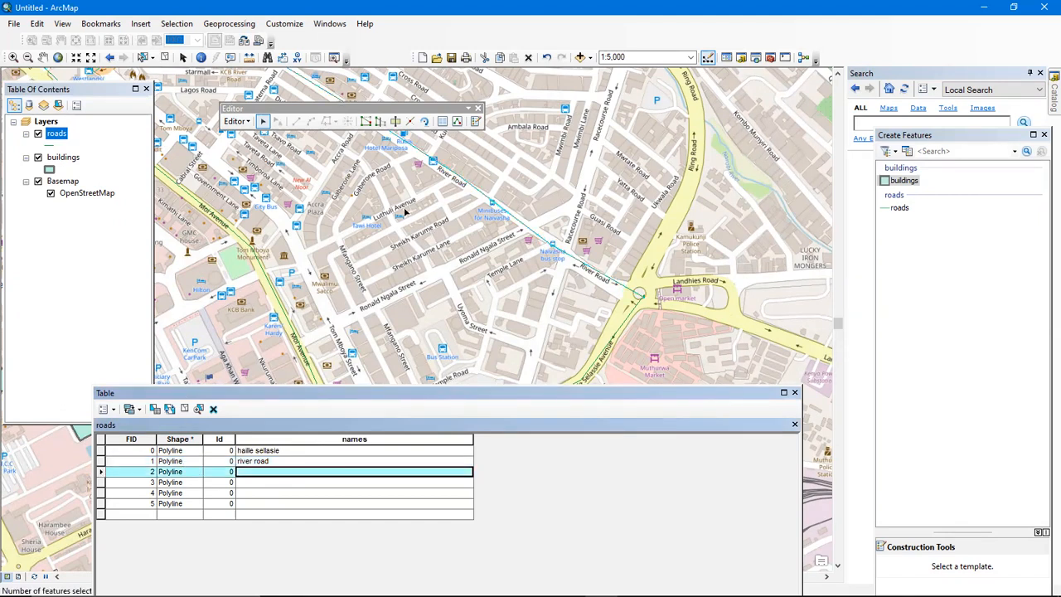
click(477, 209)
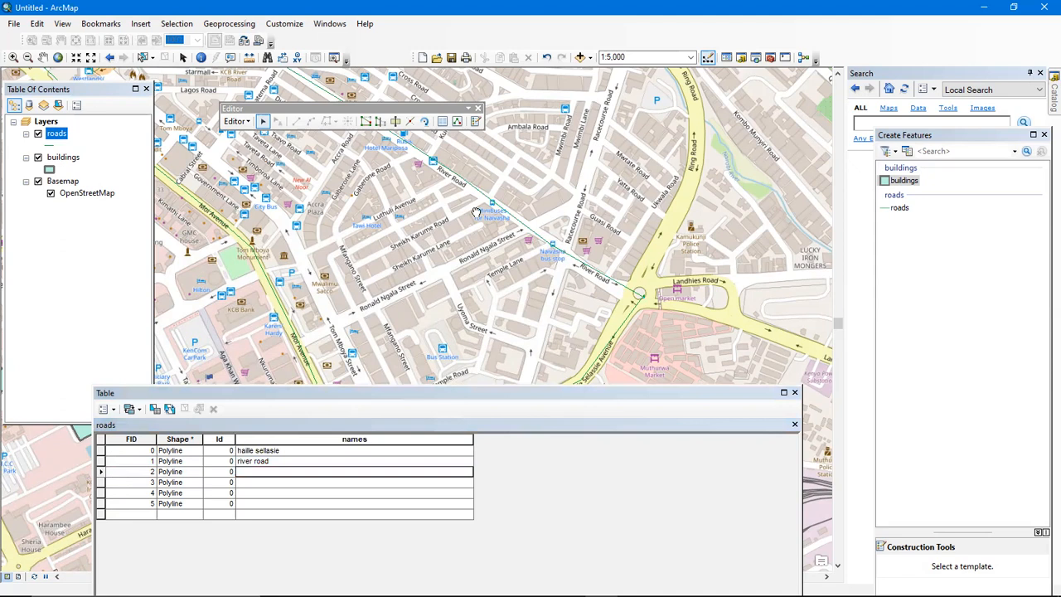
drag(610, 212, 611, 213)
drag(523, 209, 598, 203)
scroll(496, 214, down, 1)
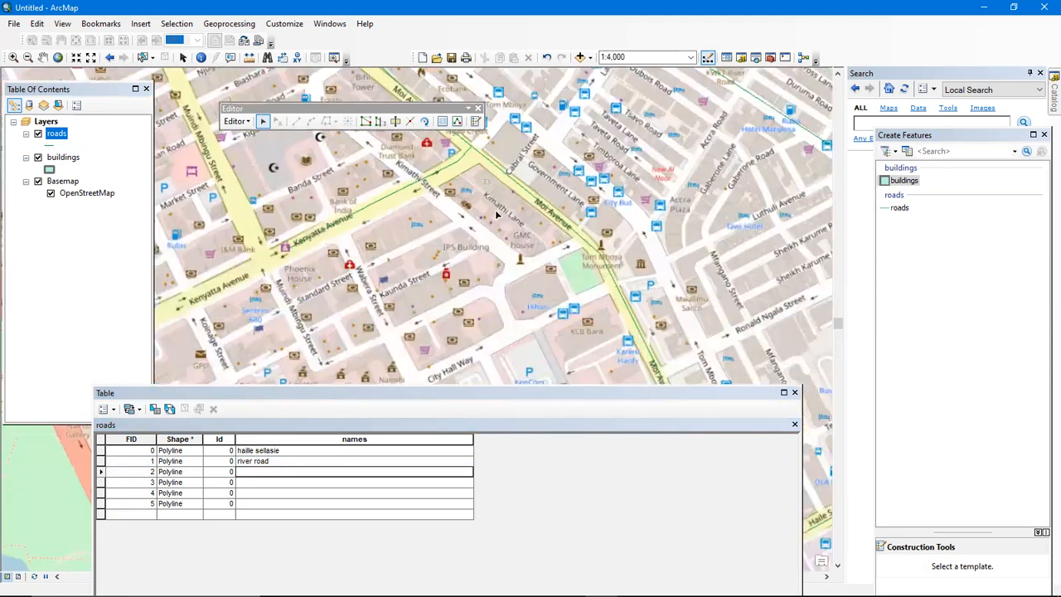
scroll(496, 214, down, 1)
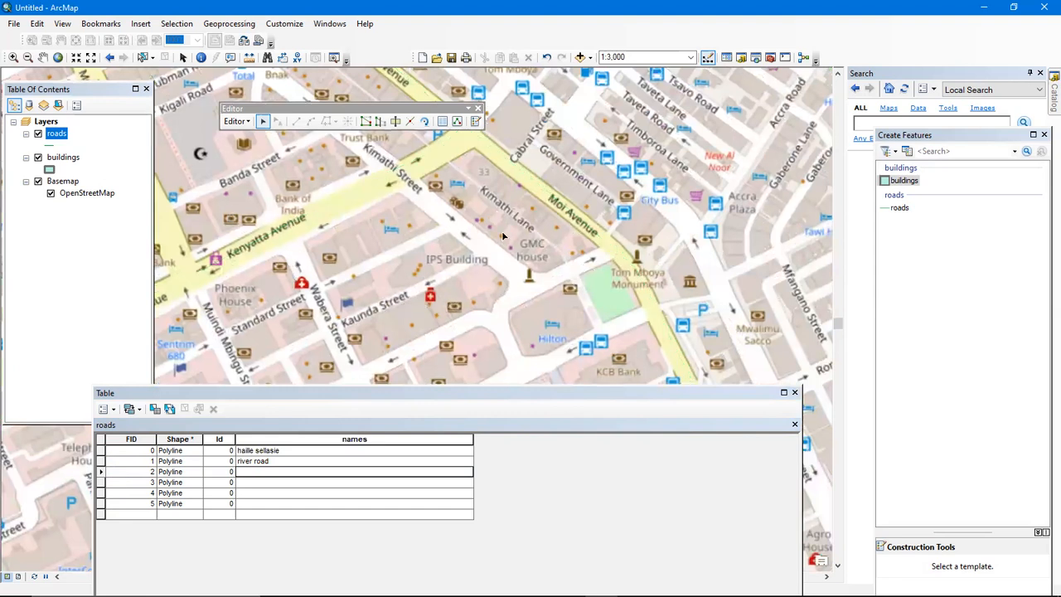
scroll(569, 270, up, 1)
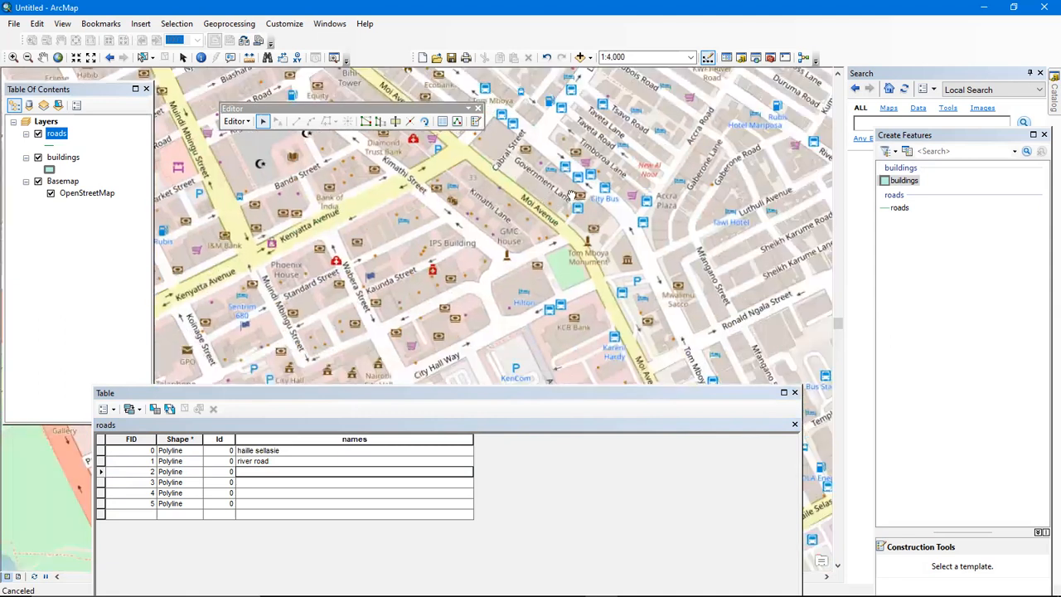
drag(520, 217, 644, 197)
drag(578, 198, 669, 179)
drag(454, 235, 489, 230)
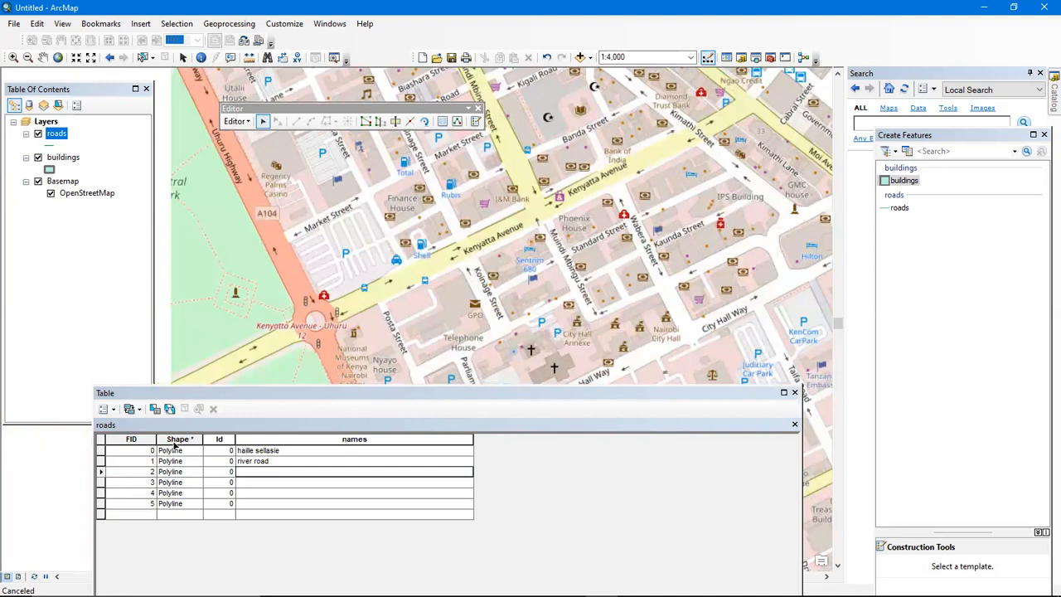
Reselect only the record with FID 2, locate its highlighted road on the map, and enter university way in its names field
click(100, 472)
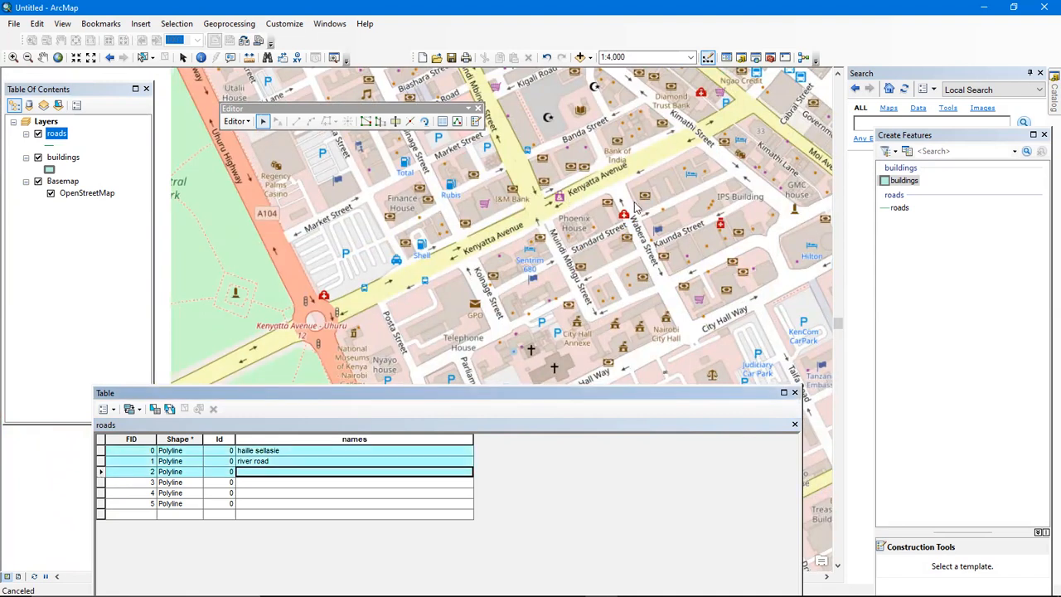
scroll(585, 196, down, 1)
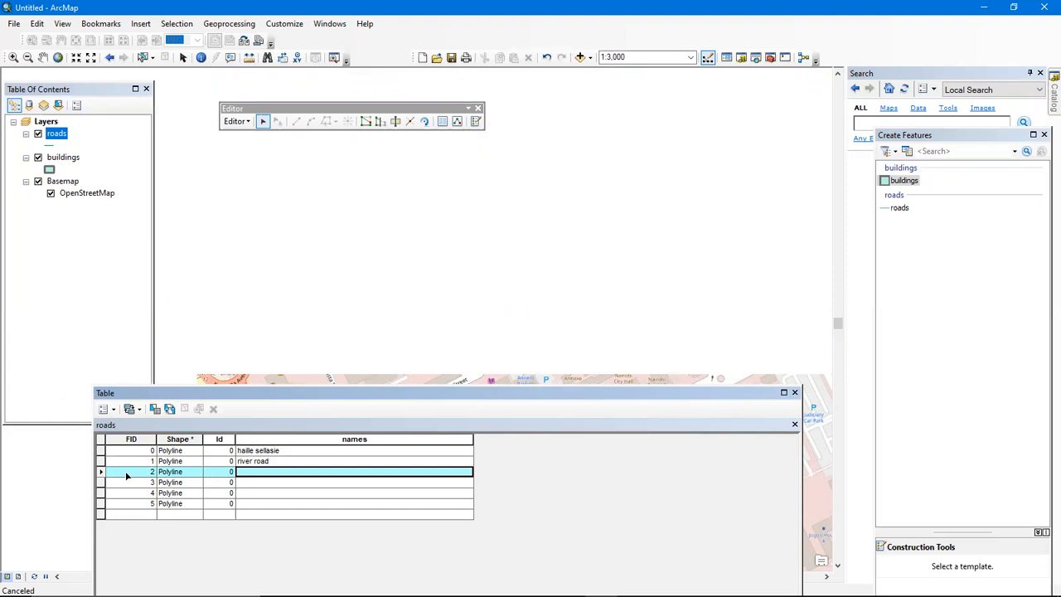
click(100, 471)
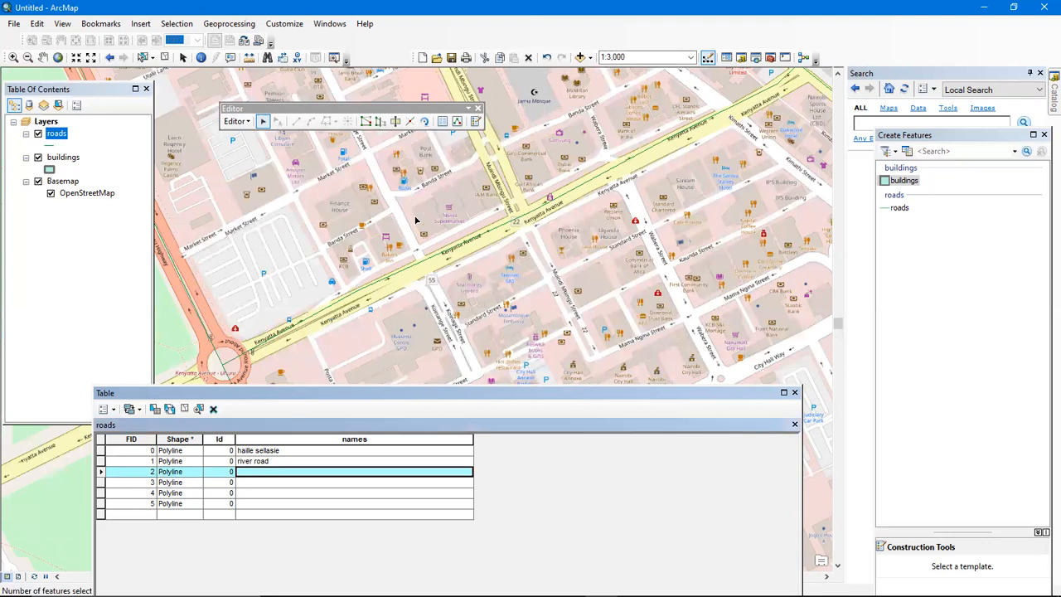
drag(461, 208, 540, 338)
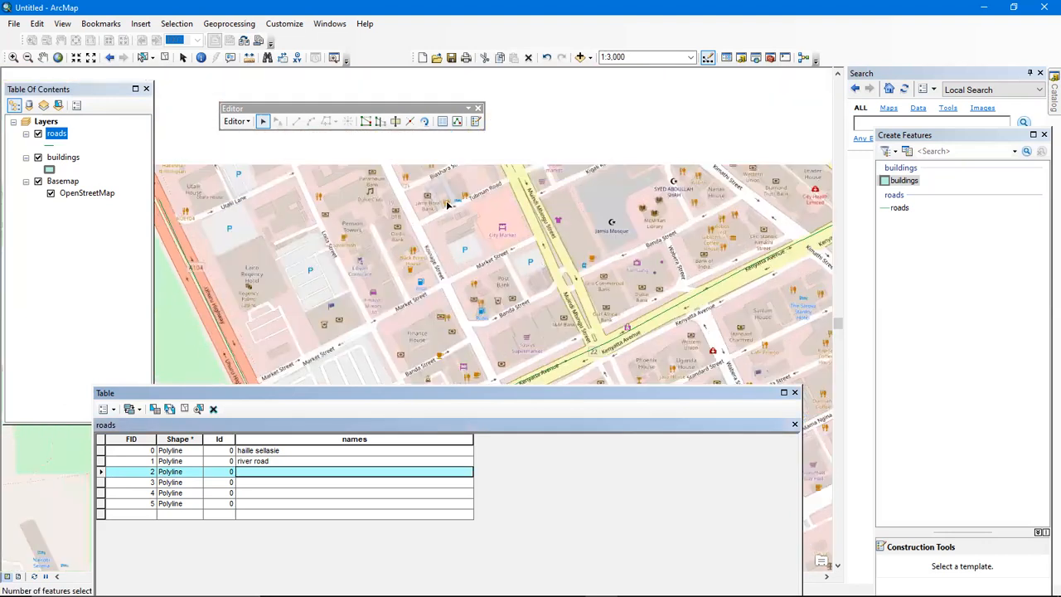
drag(462, 208, 545, 300)
drag(495, 193, 563, 295)
drag(470, 222, 524, 278)
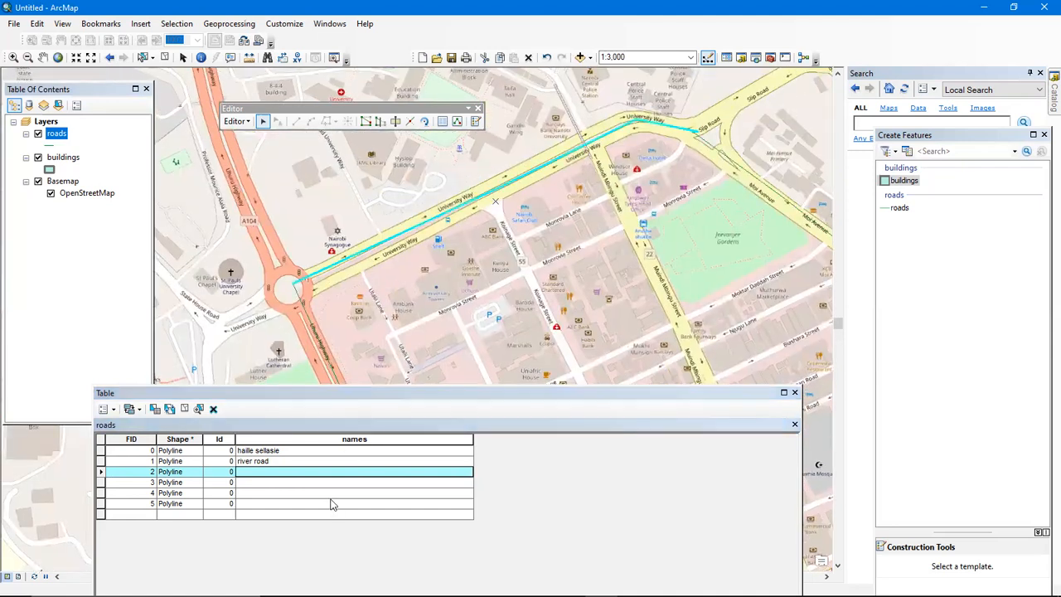
click(261, 470)
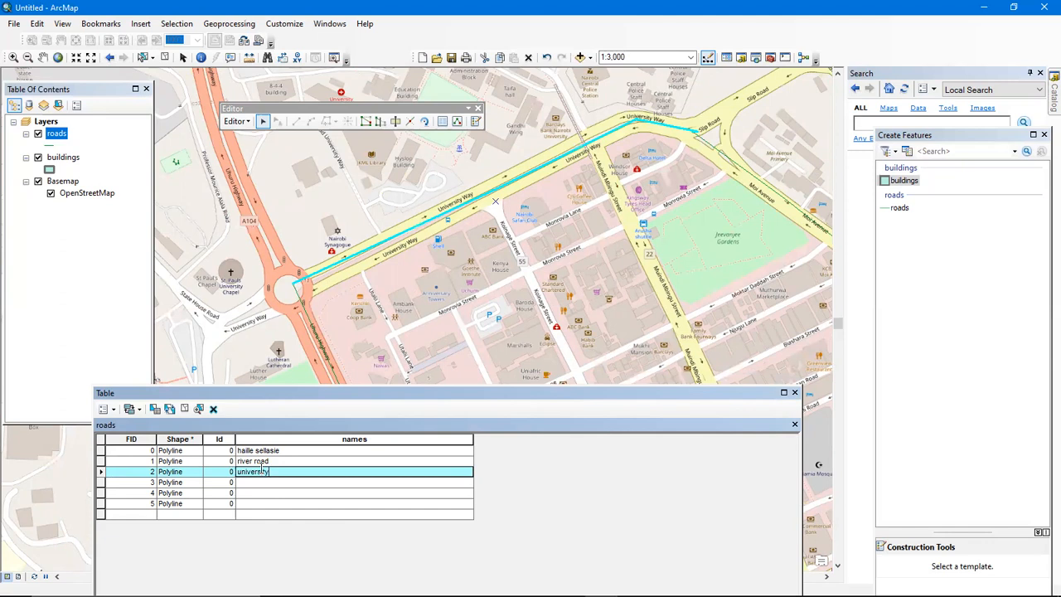
text(university way)
Select the record with FID 3, identify its road on the basemap, and enter moi avenue in its names field
click(100, 482)
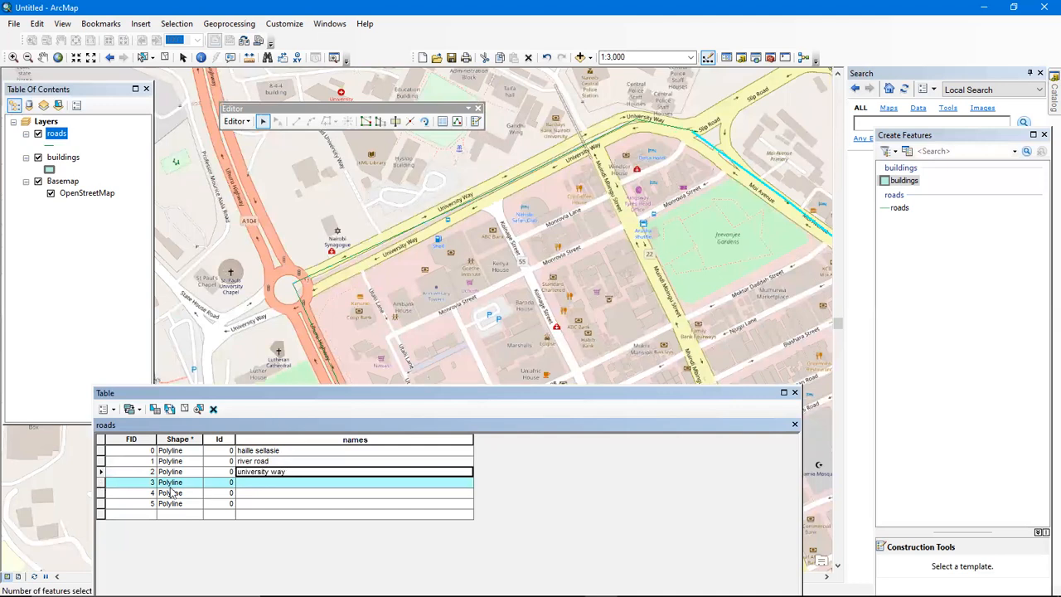
click(100, 483)
drag(740, 212, 673, 195)
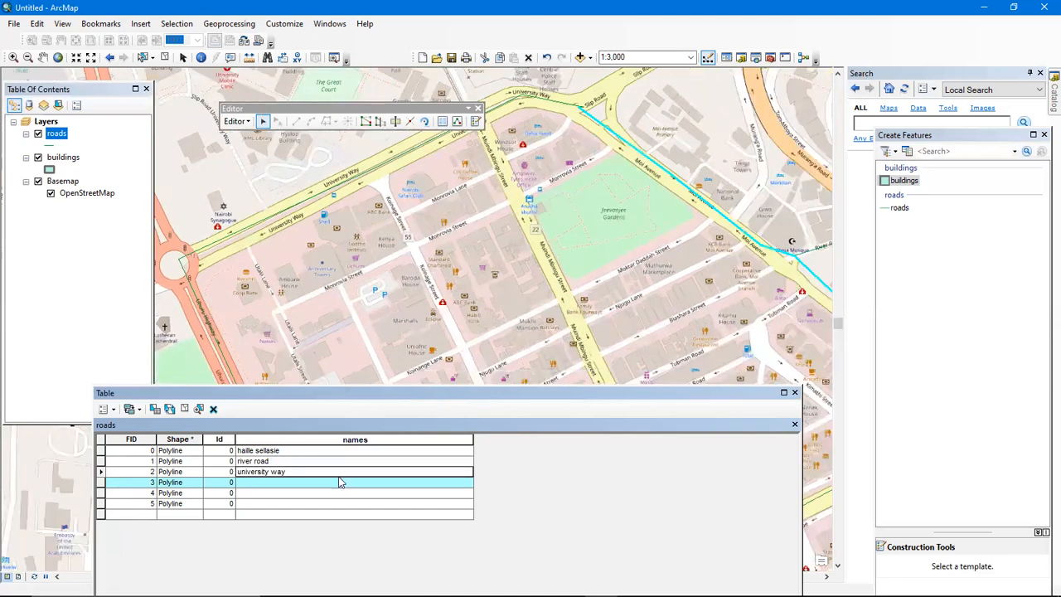
click(260, 480)
click(258, 482)
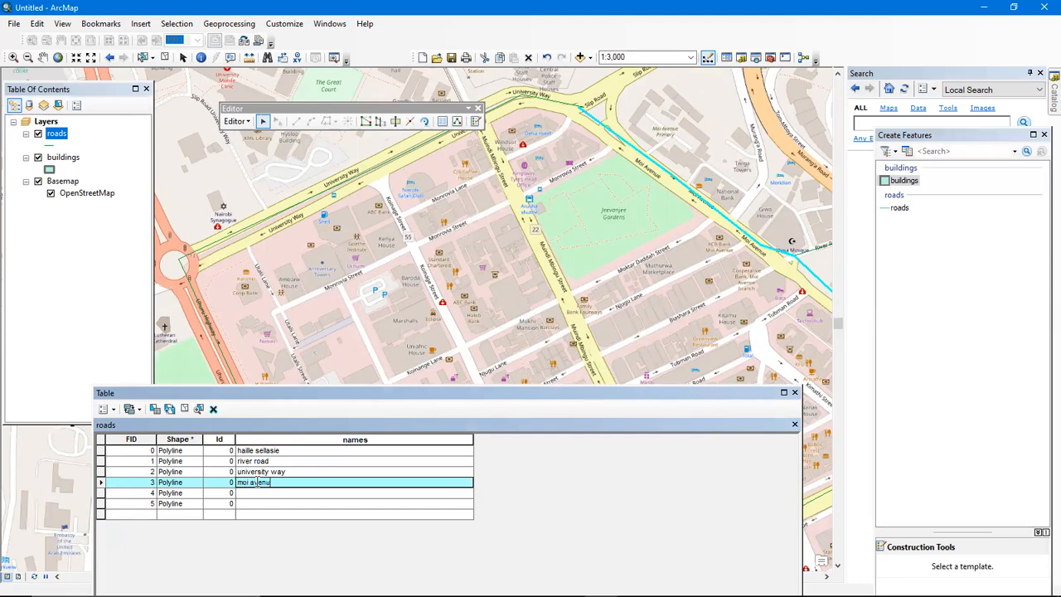
Select the record with FID 4, locate its road beside Central Park, and enter uhuru highway in its names field
click(102, 493)
scroll(617, 222, up, 2)
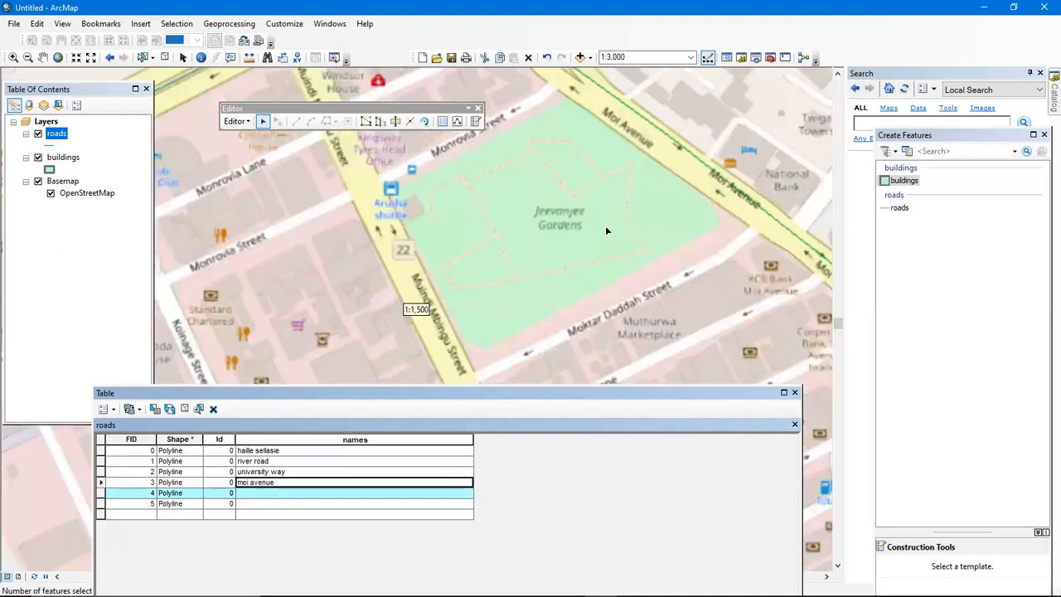
scroll(605, 226, down, 2)
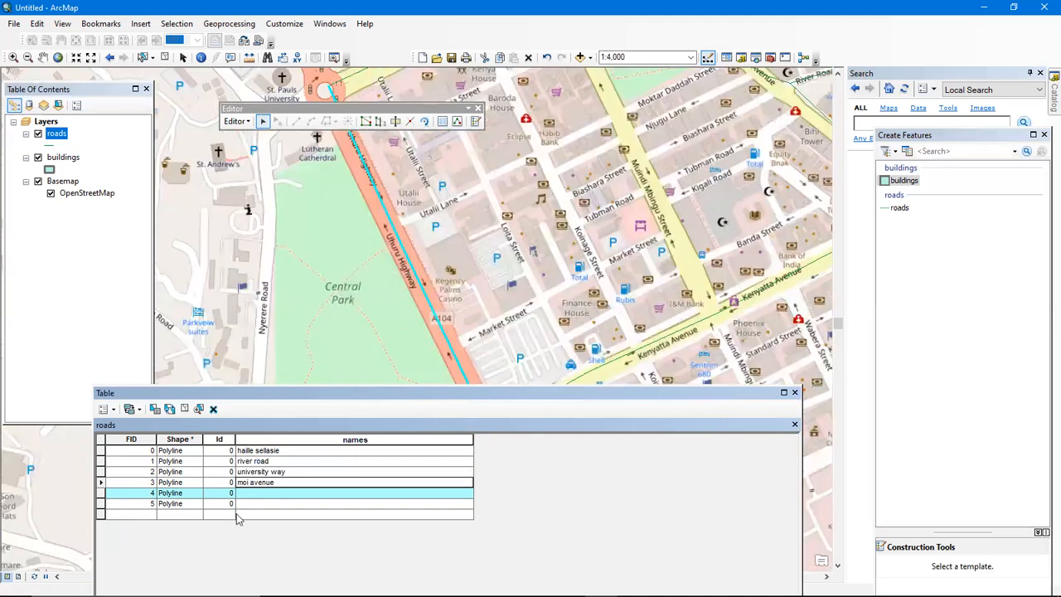
click(250, 491)
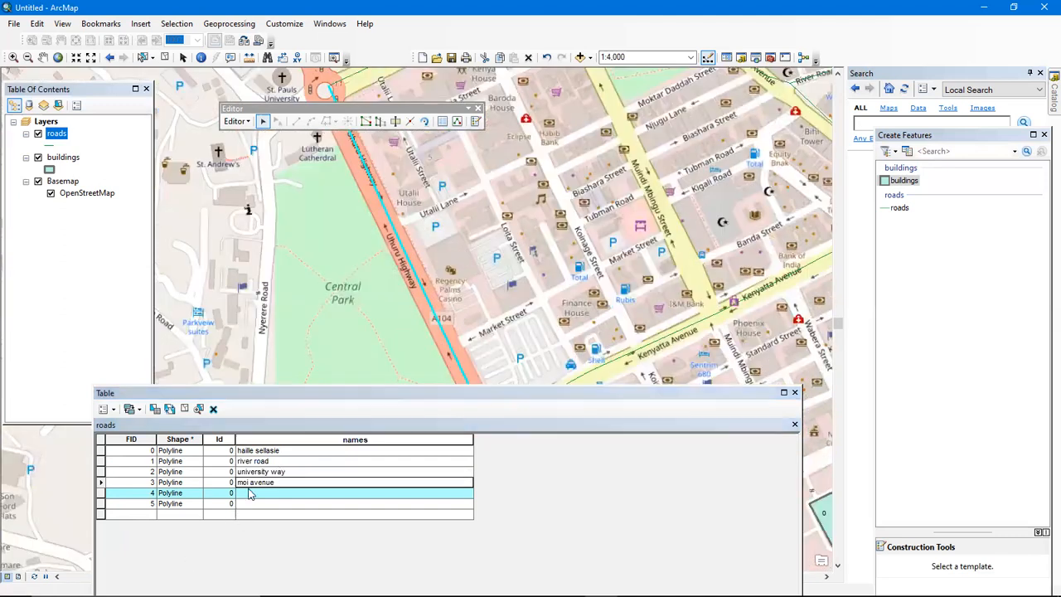
click(252, 493)
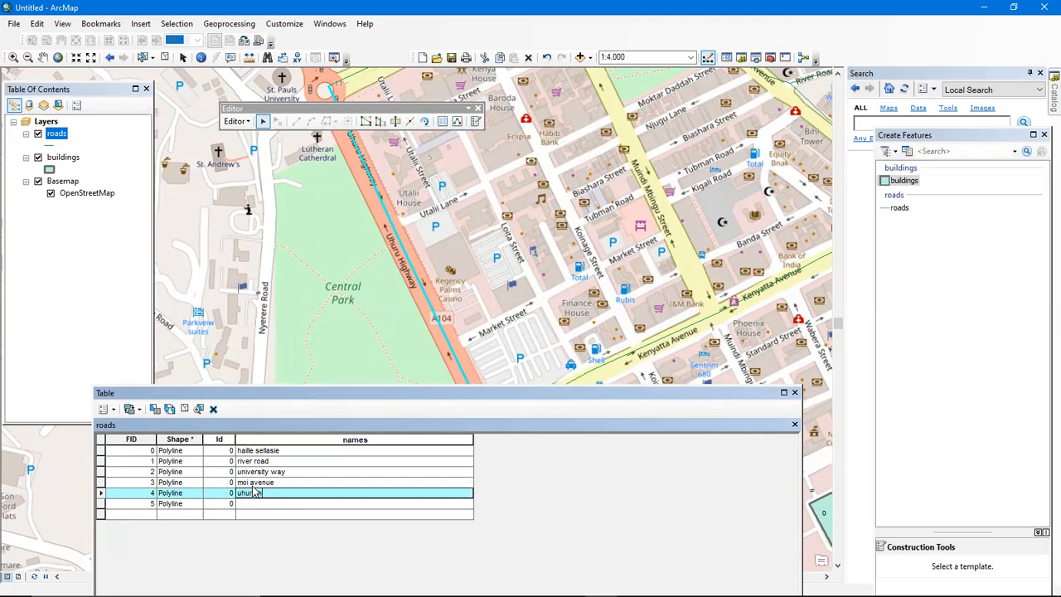
text(uhuru highway)
Select the record with FID 5, enter kenyatta avenue in its names field, and close the attribute table
click(100, 504)
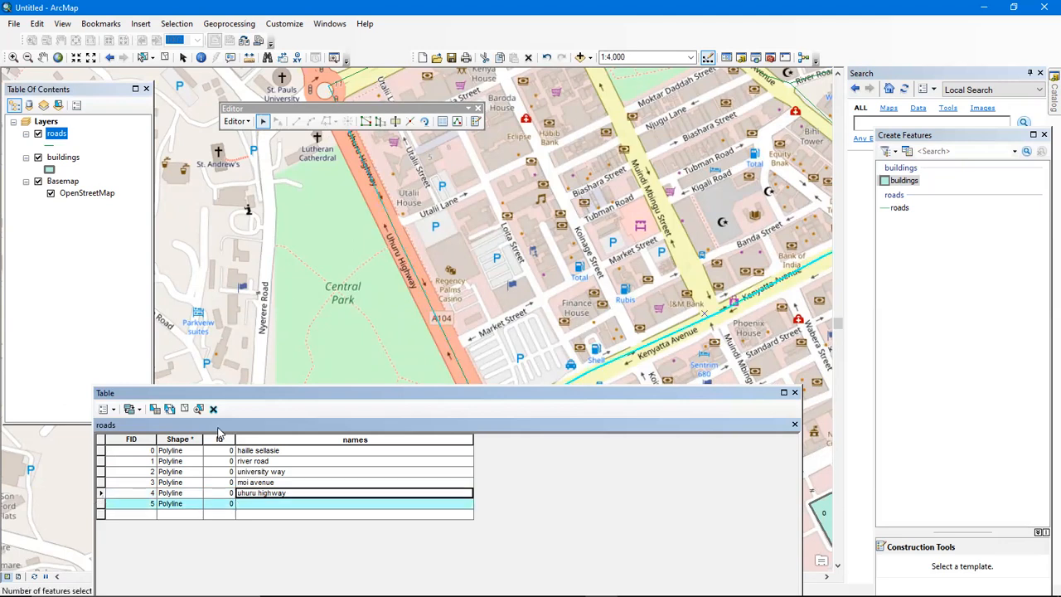
click(290, 501)
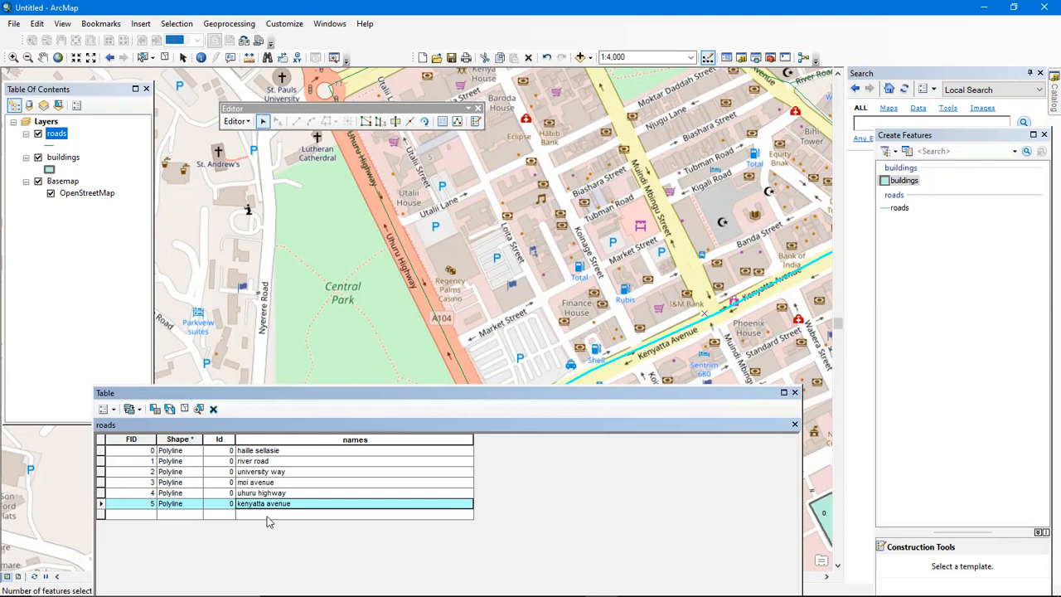
click(794, 394)
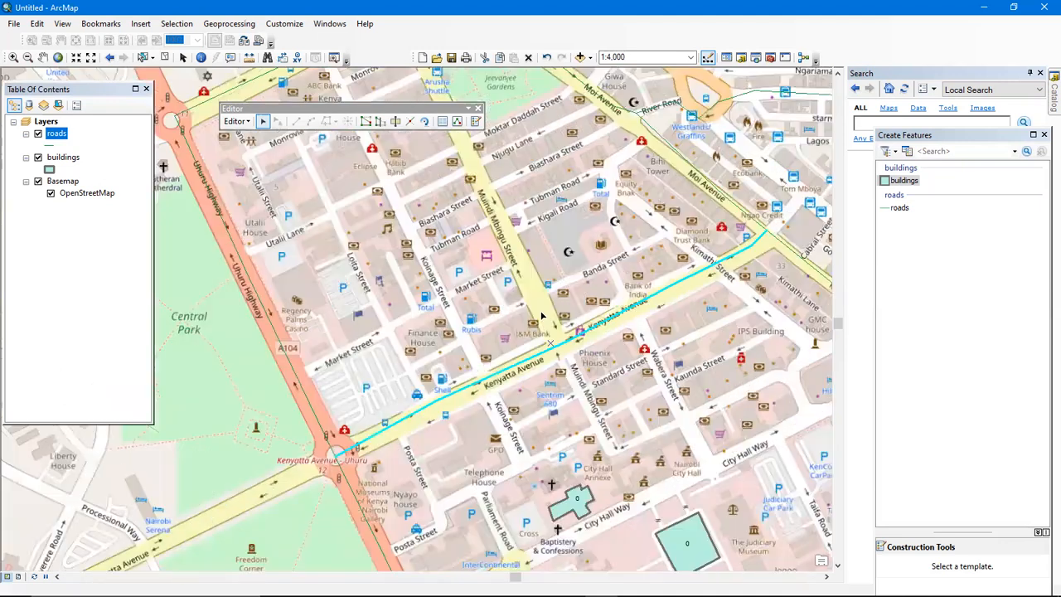
Hide the Basemap group and its OpenStreetMap layer so only the digitized roads and buildings are displayed
scroll(541, 316, up, 2)
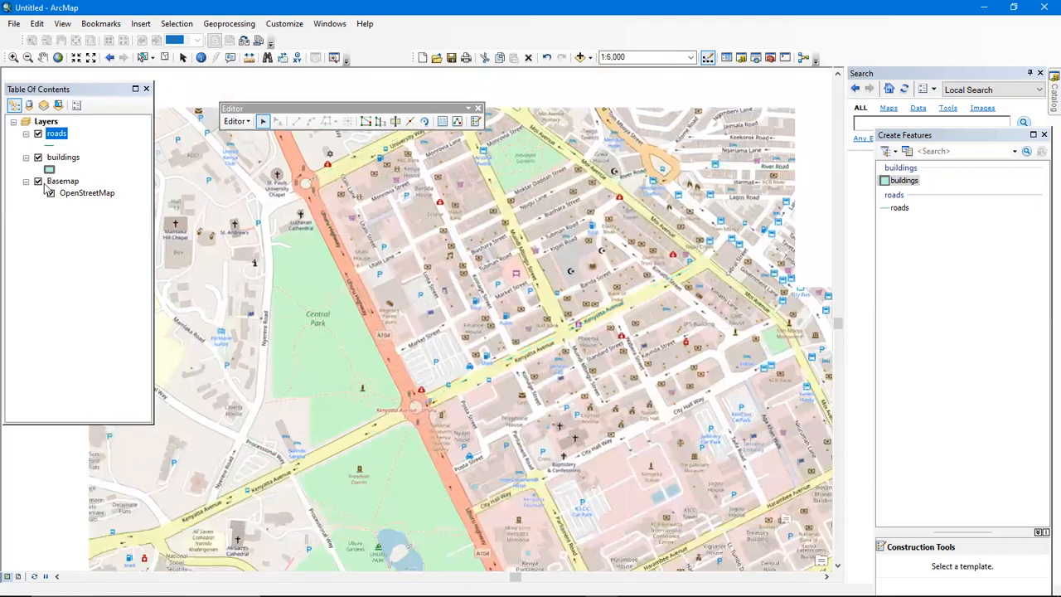
click(37, 186)
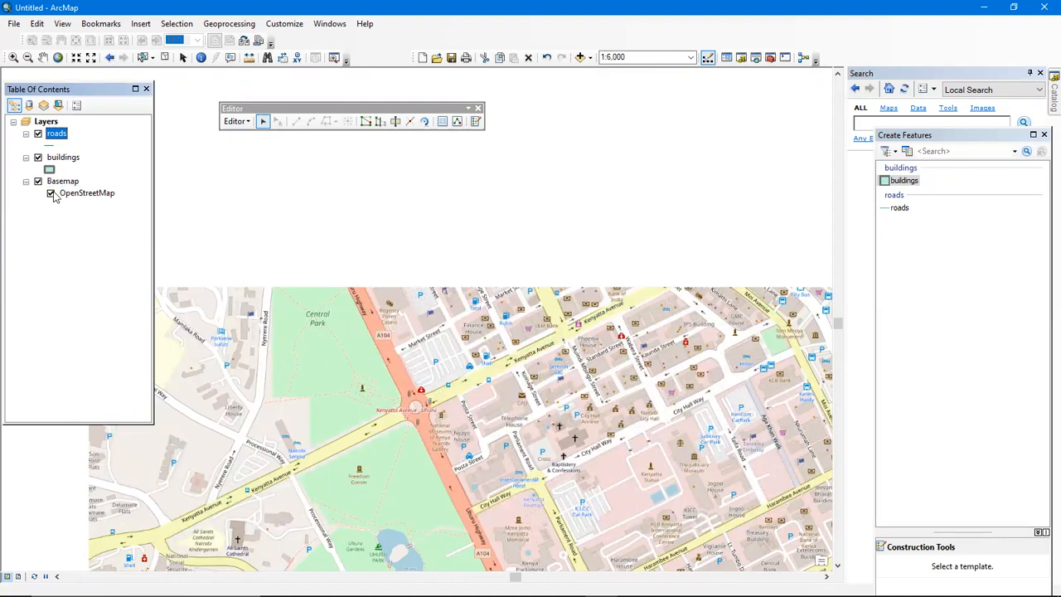
click(51, 195)
click(38, 182)
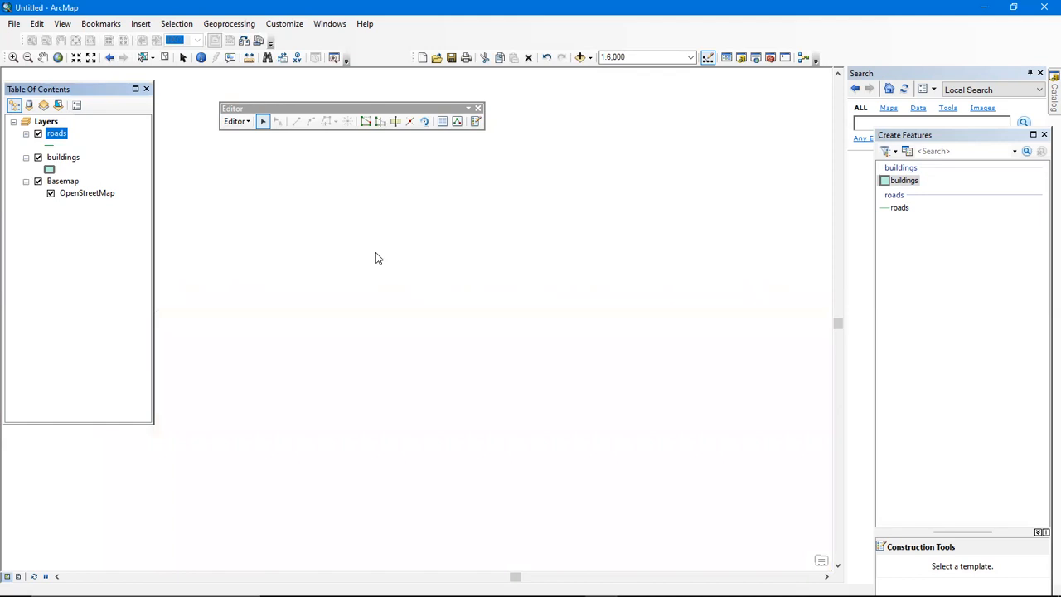
click(585, 313)
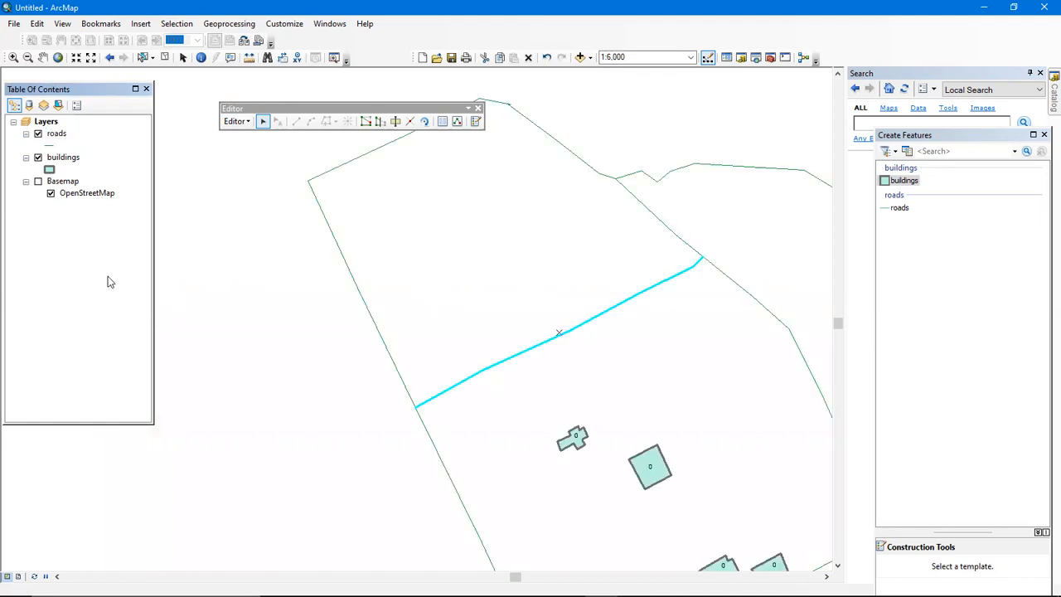
click(51, 194)
scroll(554, 294, down, 1)
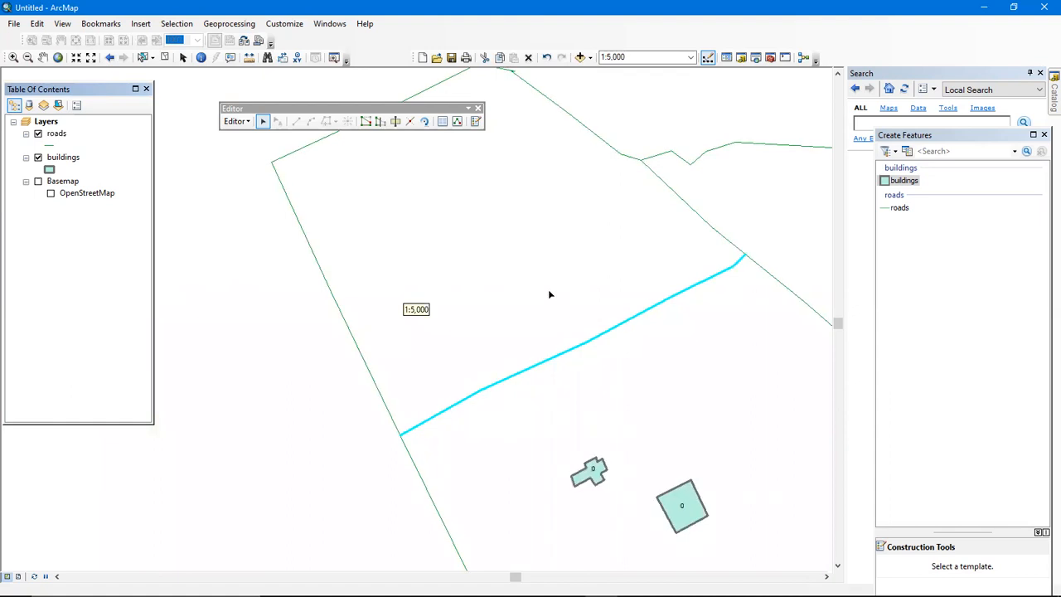
scroll(548, 294, up, 5)
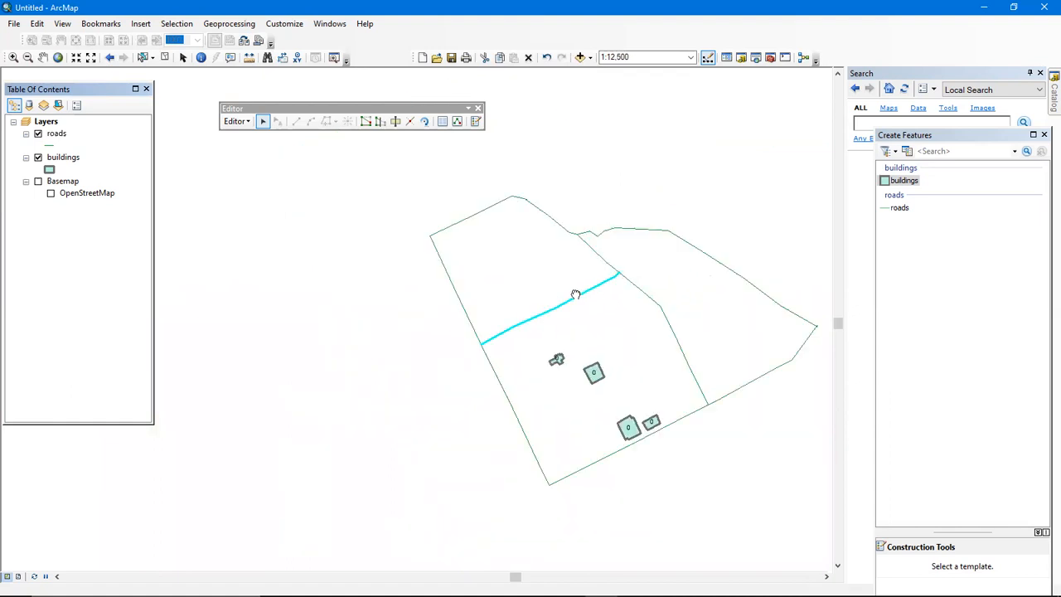
drag(607, 298, 489, 284)
scroll(482, 299, down, 1)
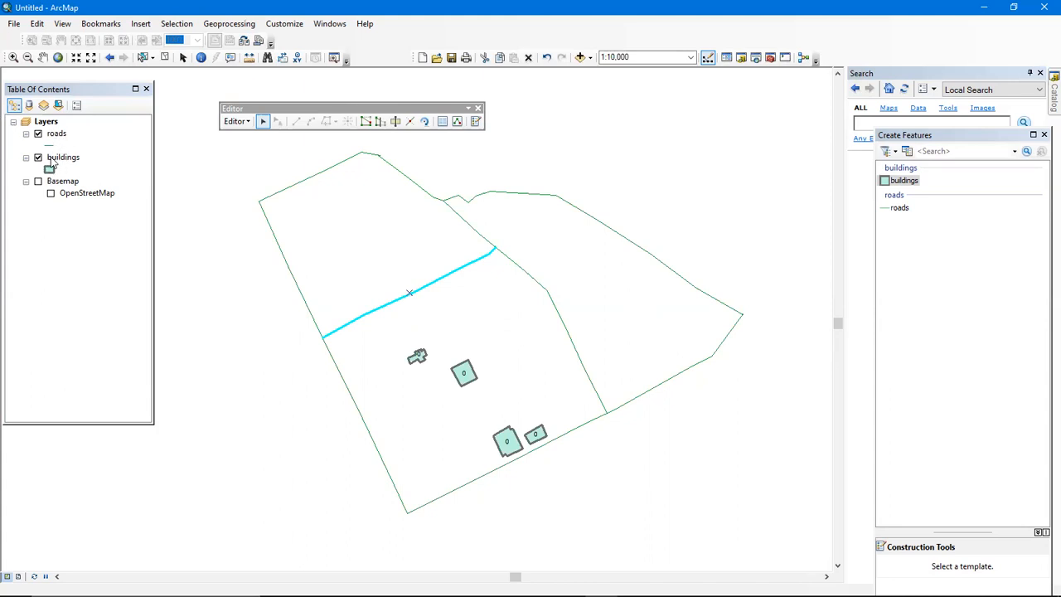
Open the data export settings for the roads layer
click(53, 156)
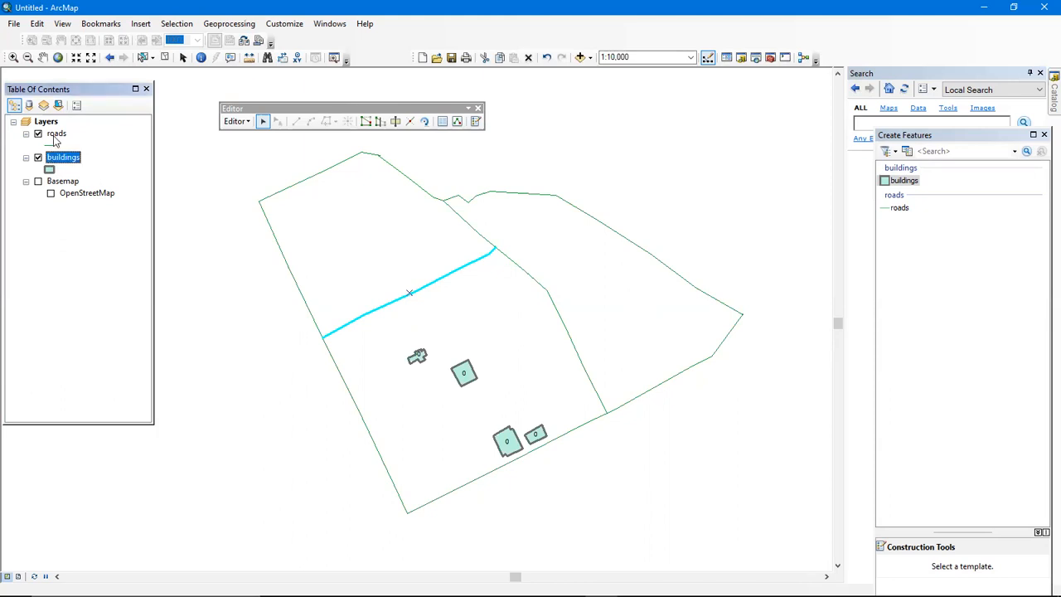
click(55, 135)
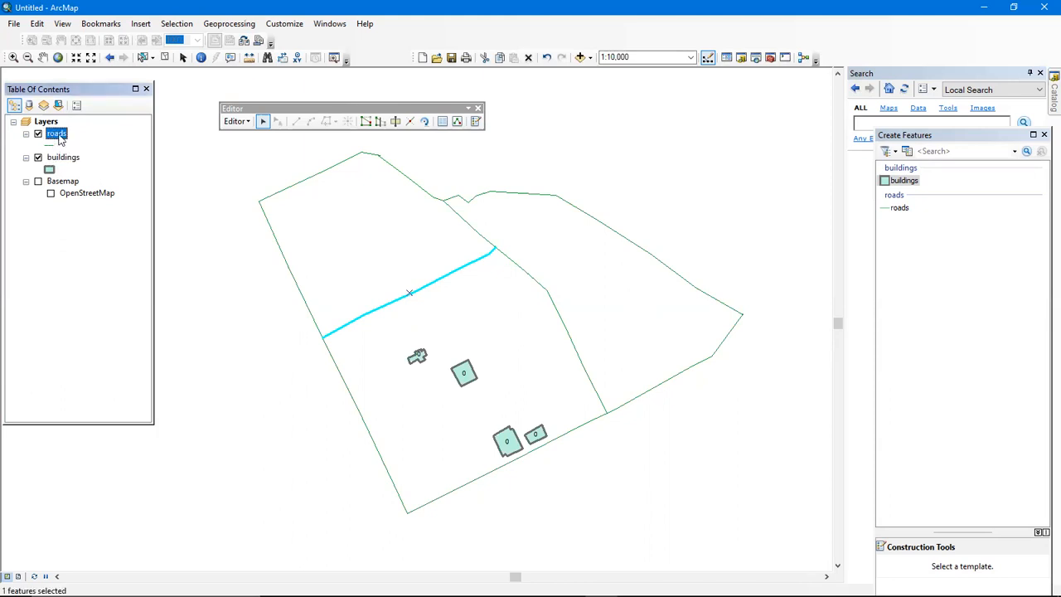
right_click(56, 135)
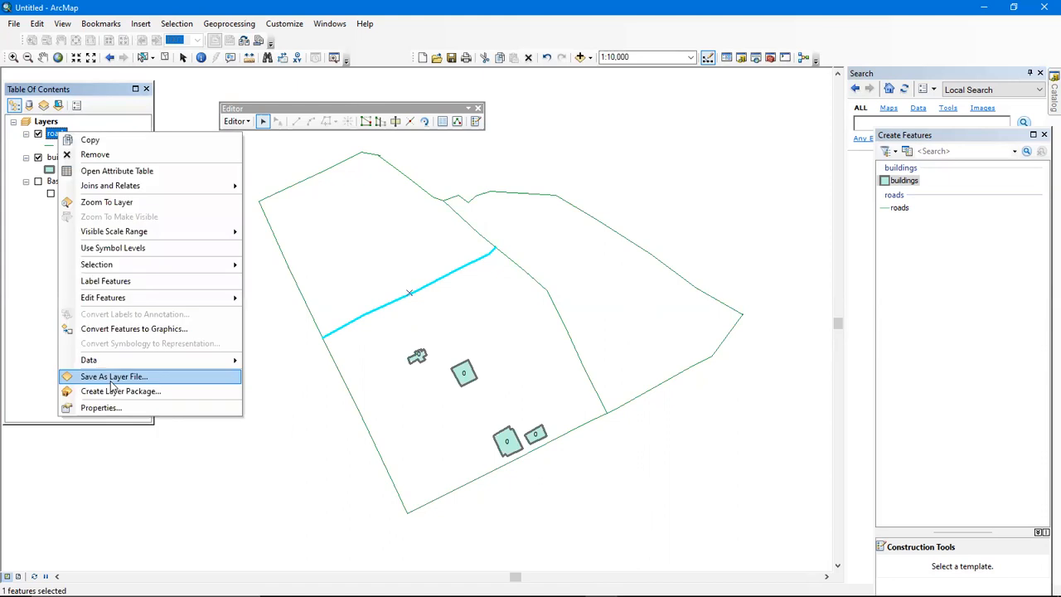
mouse_move(118, 363)
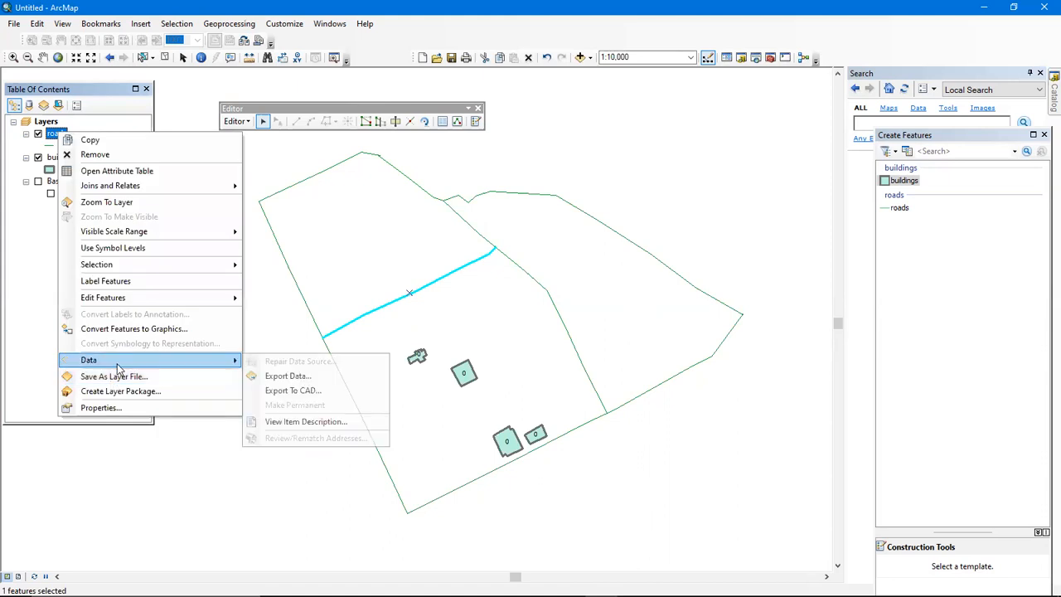
click(282, 375)
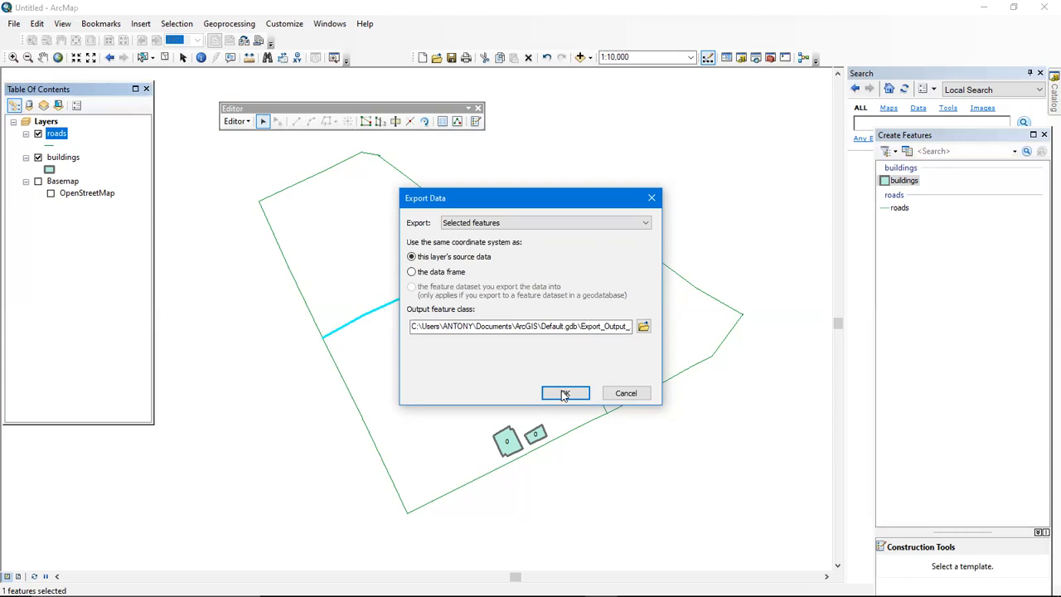
Try to save the export as Export_Output_2 in the arcgis part4 folder inside georeference on the Desktop
click(643, 326)
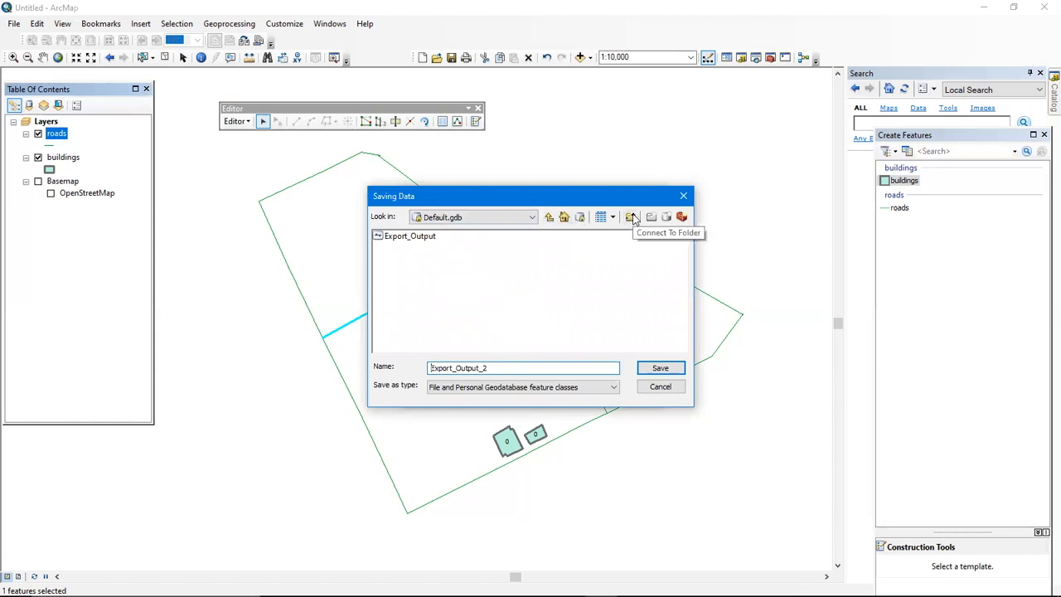
click(548, 218)
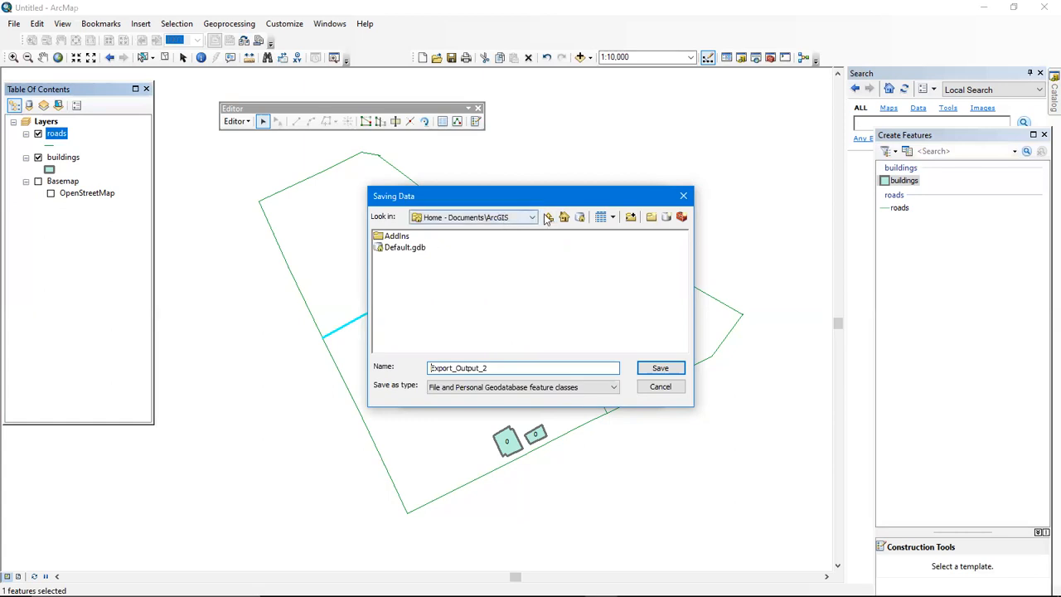
click(495, 217)
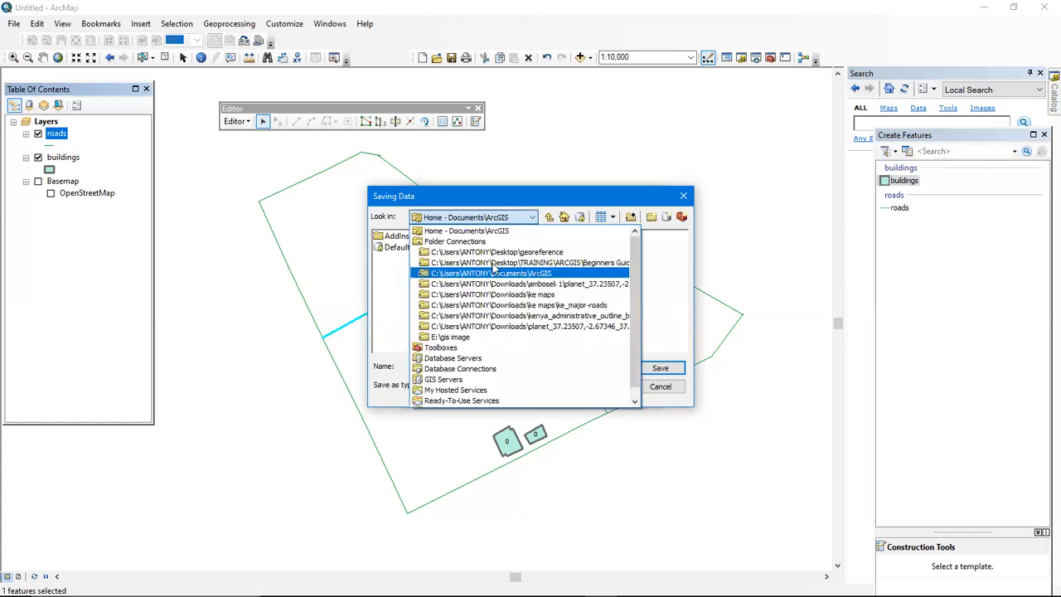
click(494, 252)
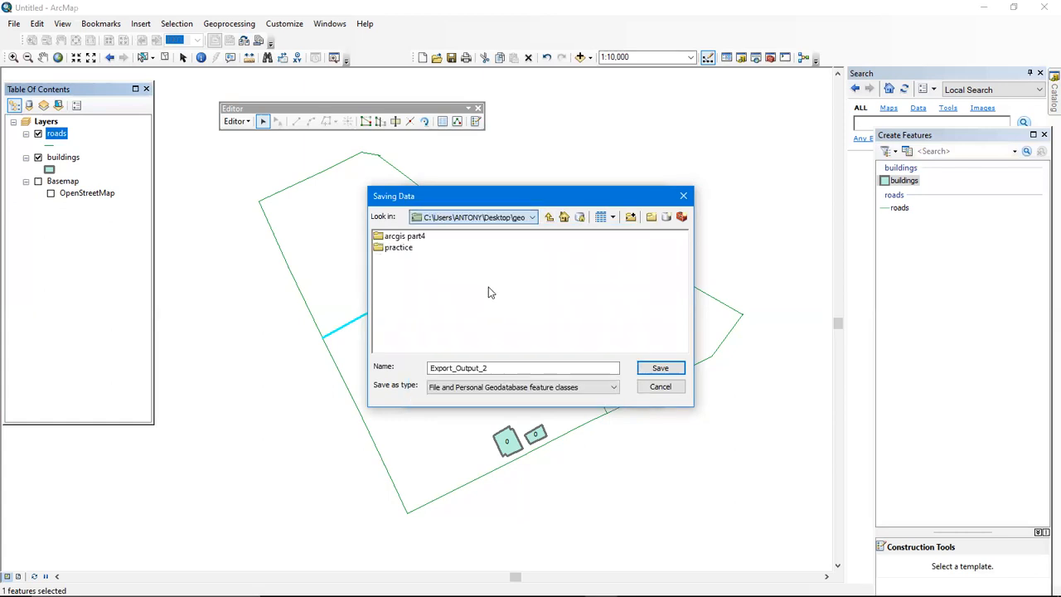
double_click(405, 236)
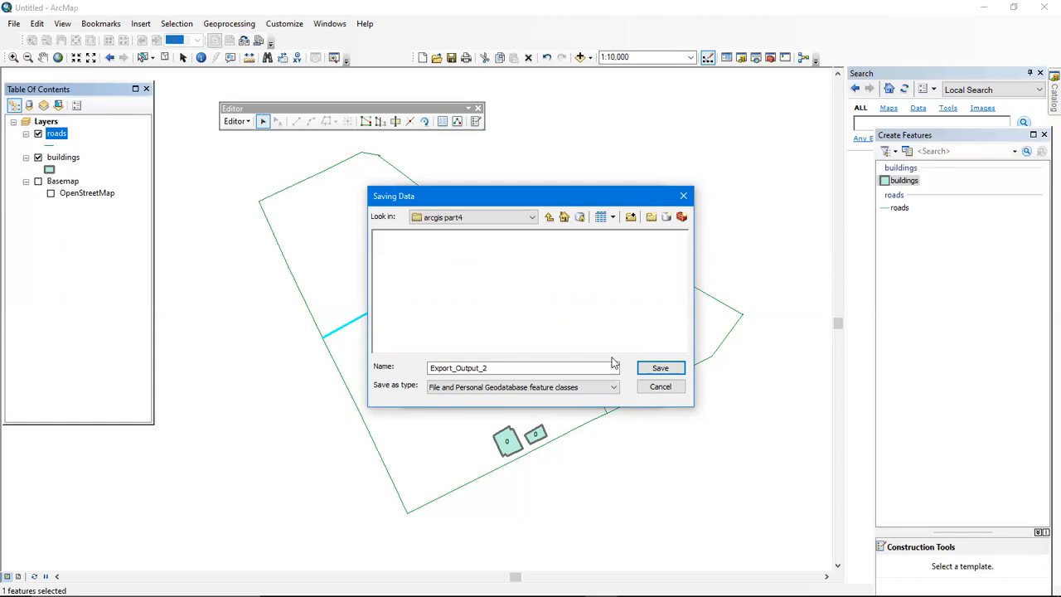
click(665, 367)
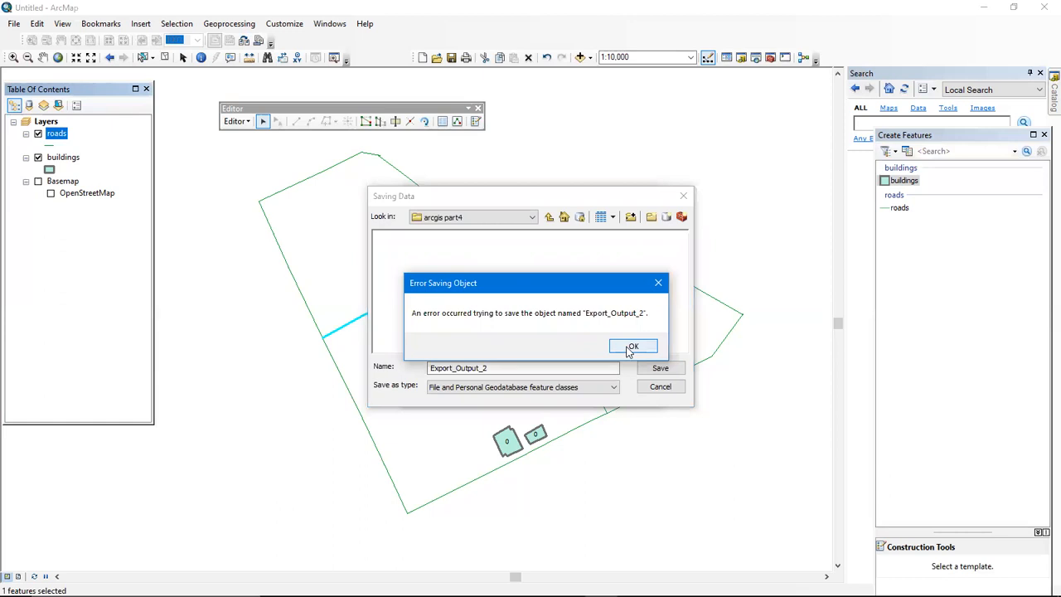
click(630, 347)
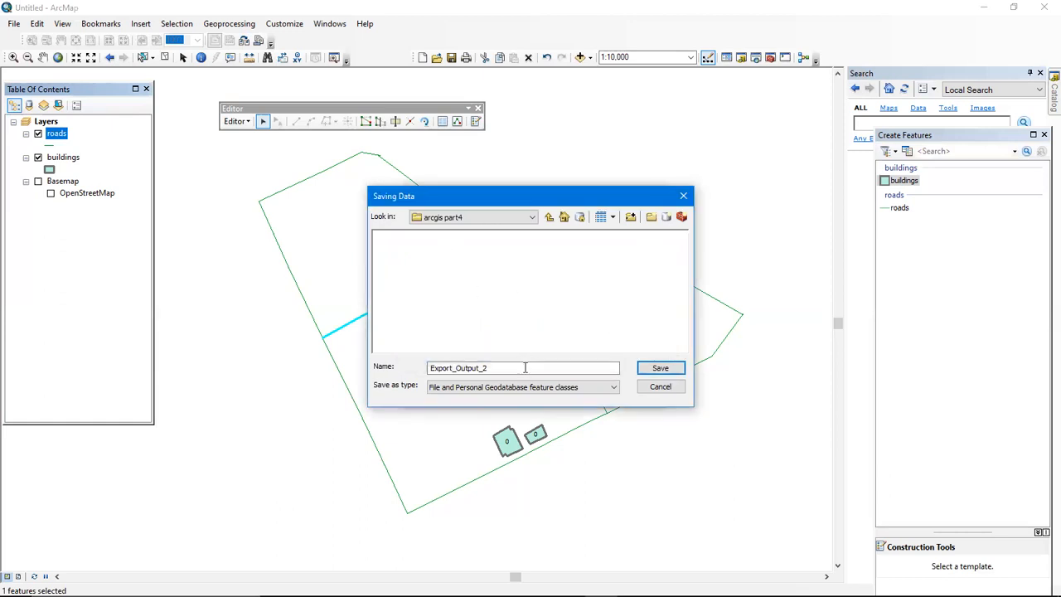
click(668, 368)
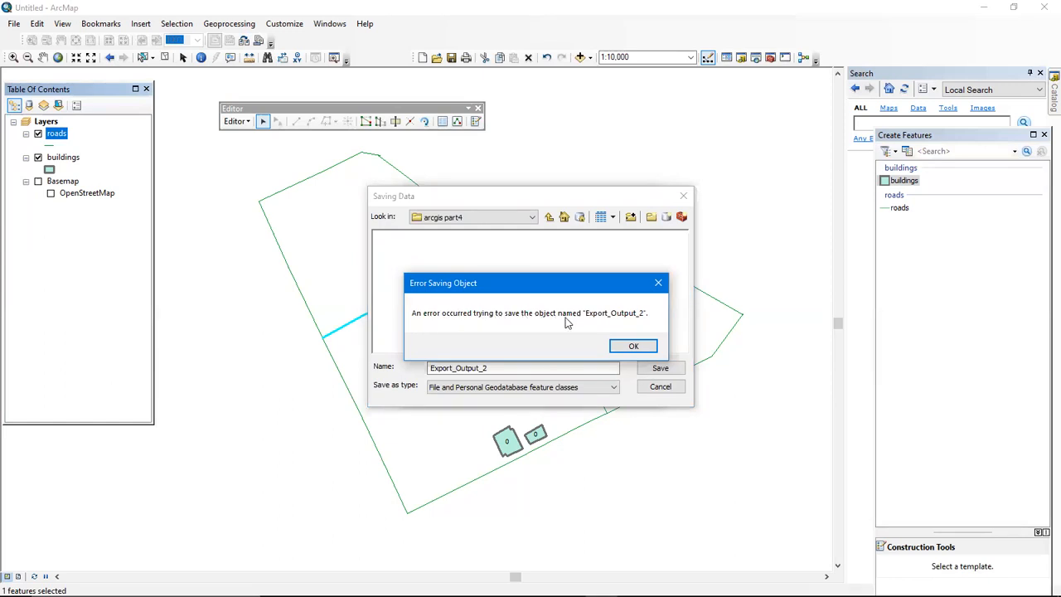
click(633, 346)
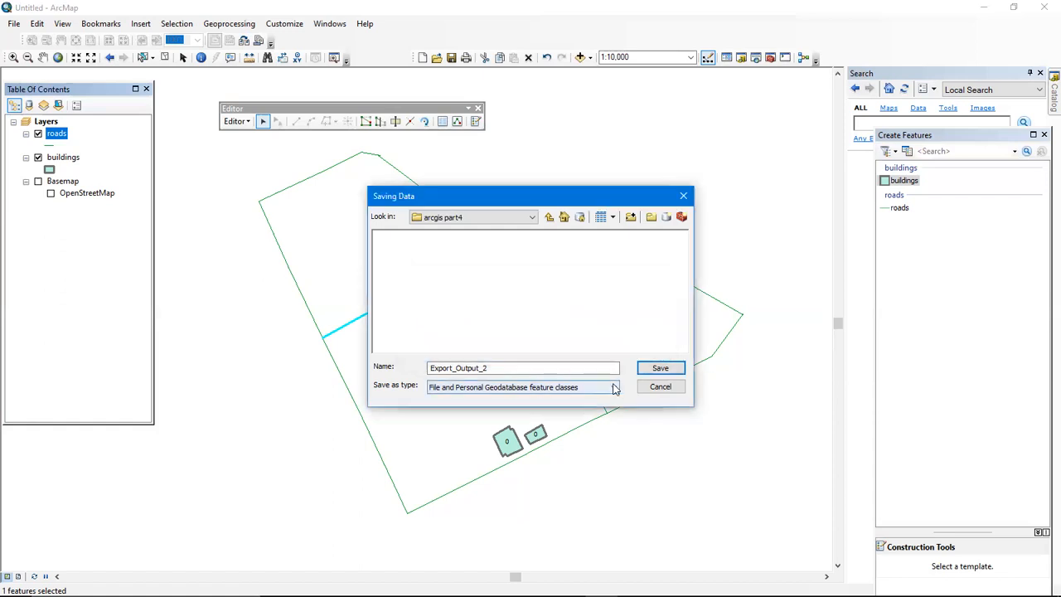
click(645, 370)
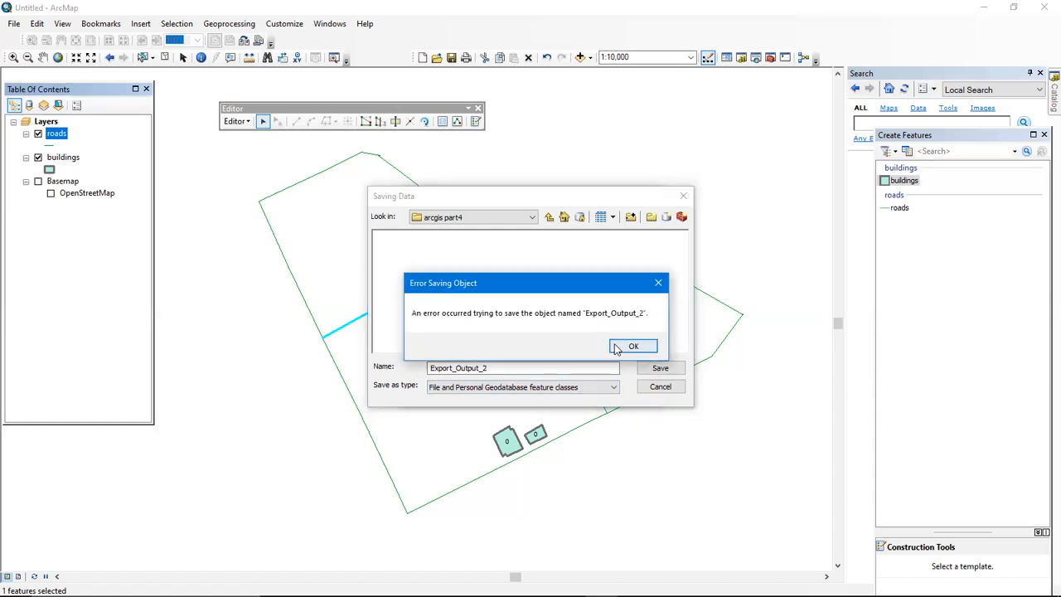
click(650, 349)
click(516, 219)
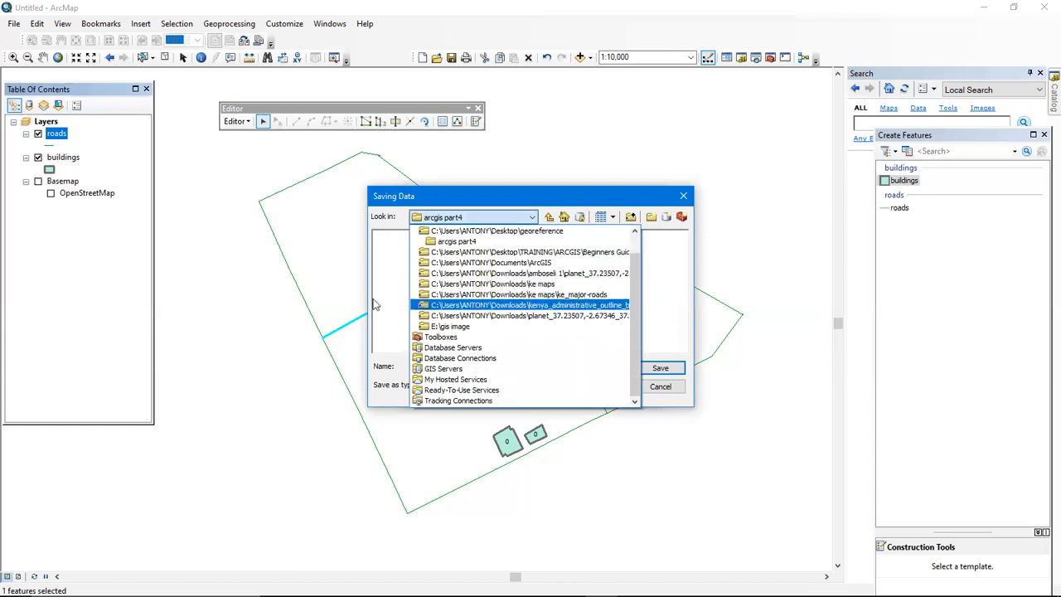
click(686, 196)
click(685, 197)
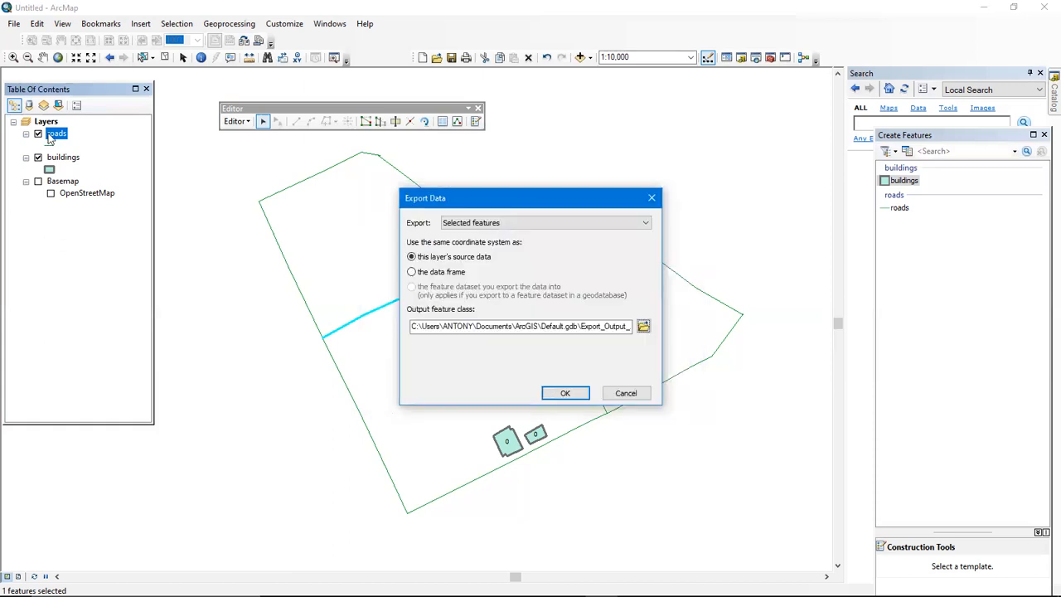
Export all features of the roads layer to Default.gdb using the layer's source coordinate system, and add the exported data to the map
click(500, 225)
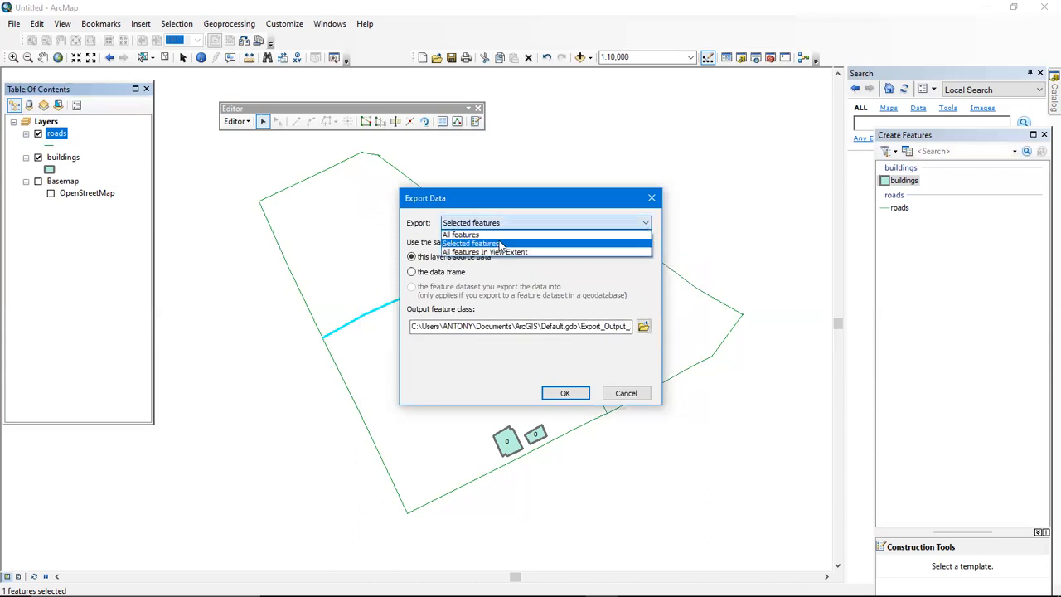
click(492, 235)
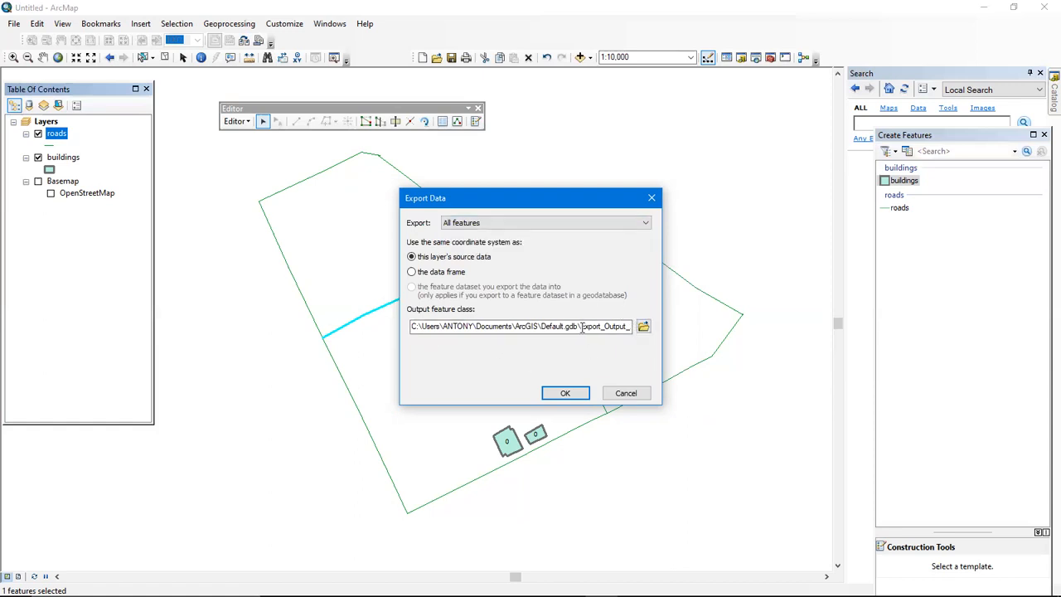
click(622, 329)
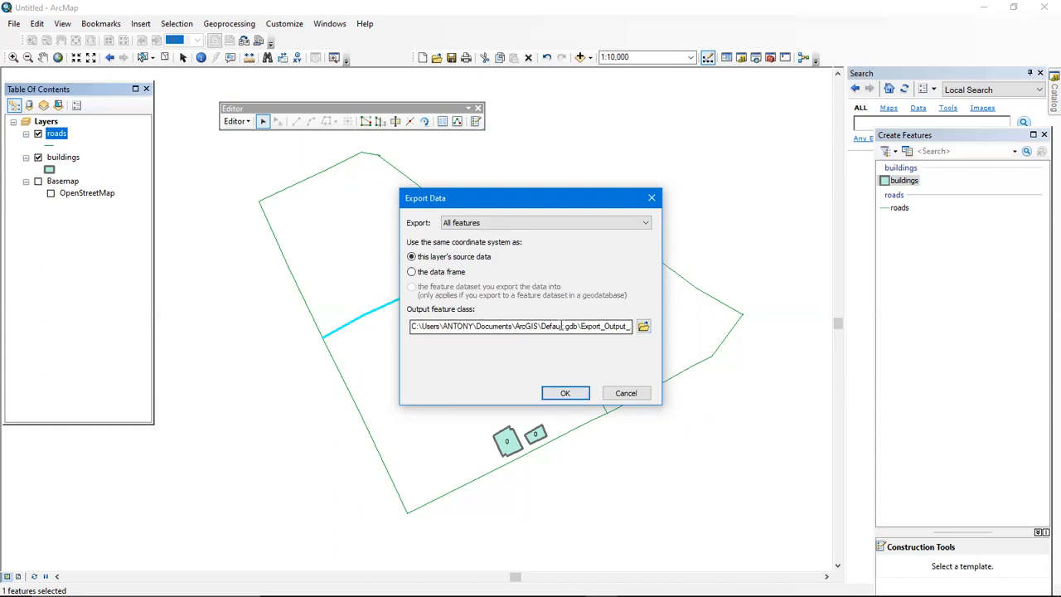
click(565, 393)
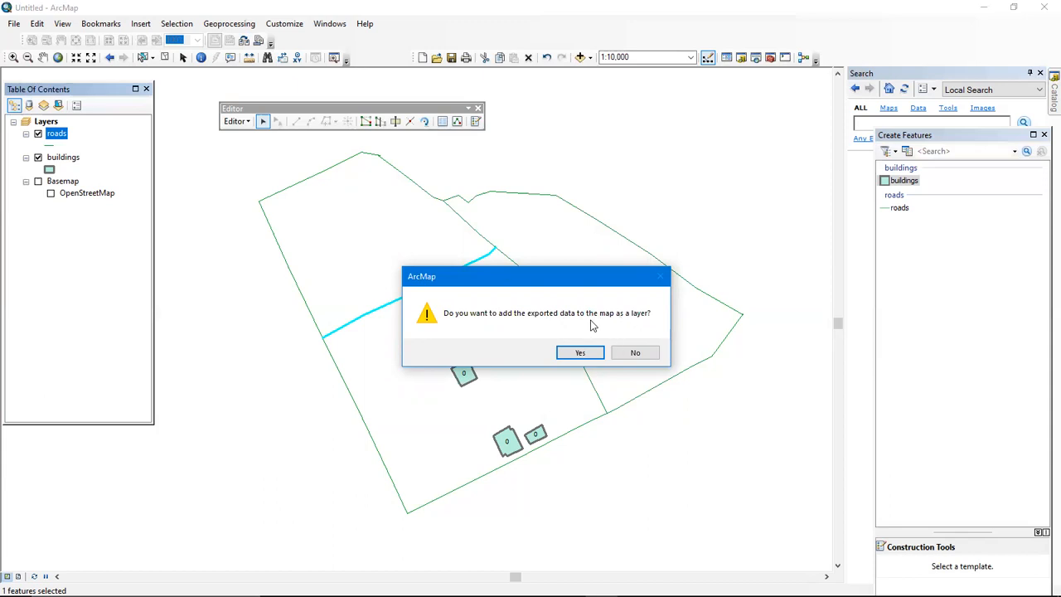
click(583, 354)
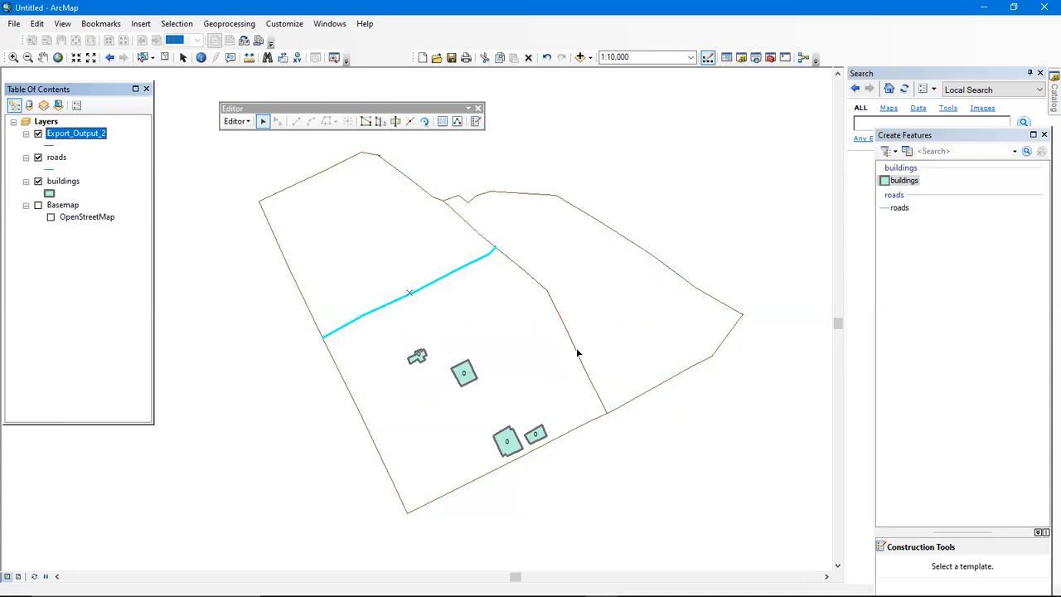
Hide the original roads and buildings layers so only the exported roads layer is displayed
click(75, 138)
key(Return)
click(37, 157)
click(37, 181)
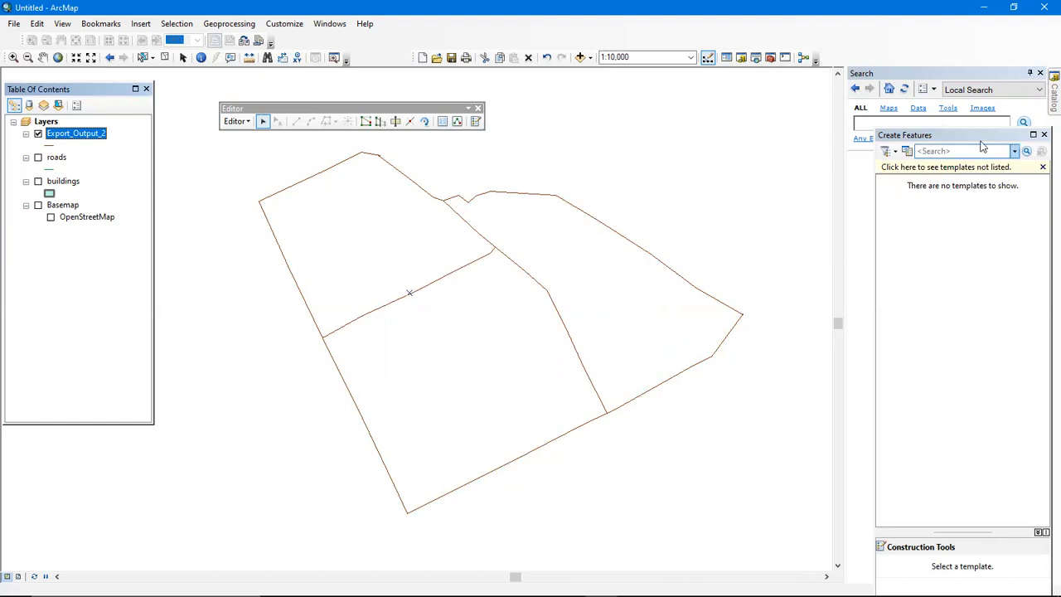
Close the Create Features window, search for "layer to kml", and open the Layer To KML conversion tool
click(1043, 136)
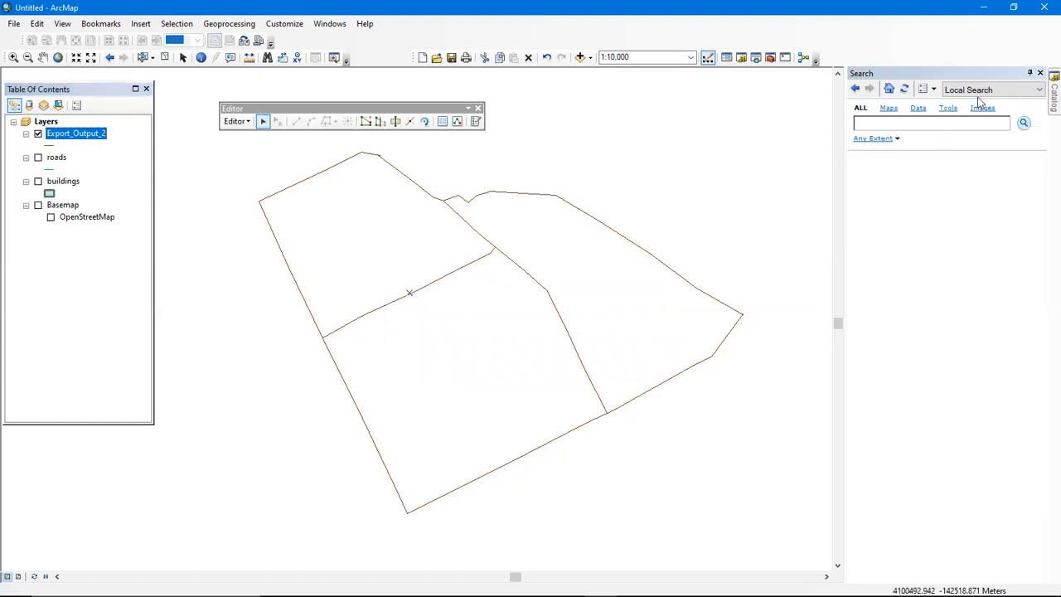
click(918, 123)
text(la)
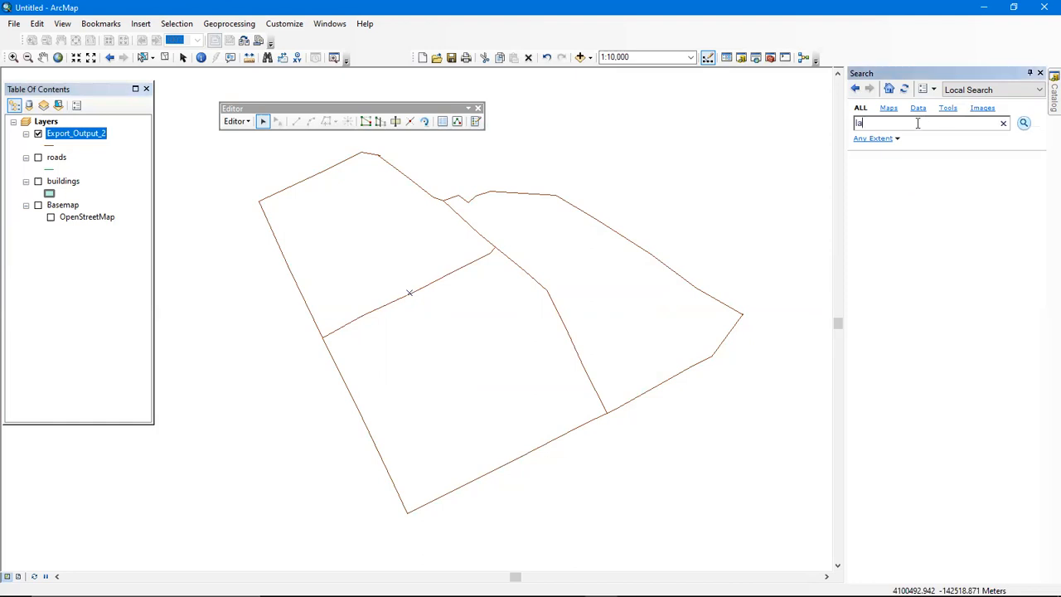
text(yer to kml)
key(Return)
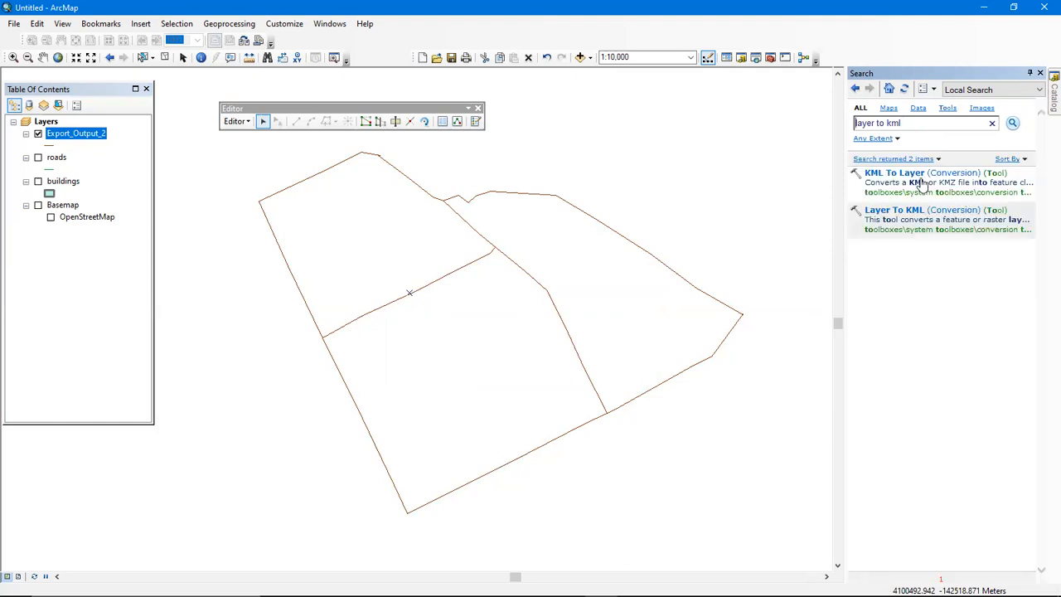
click(905, 213)
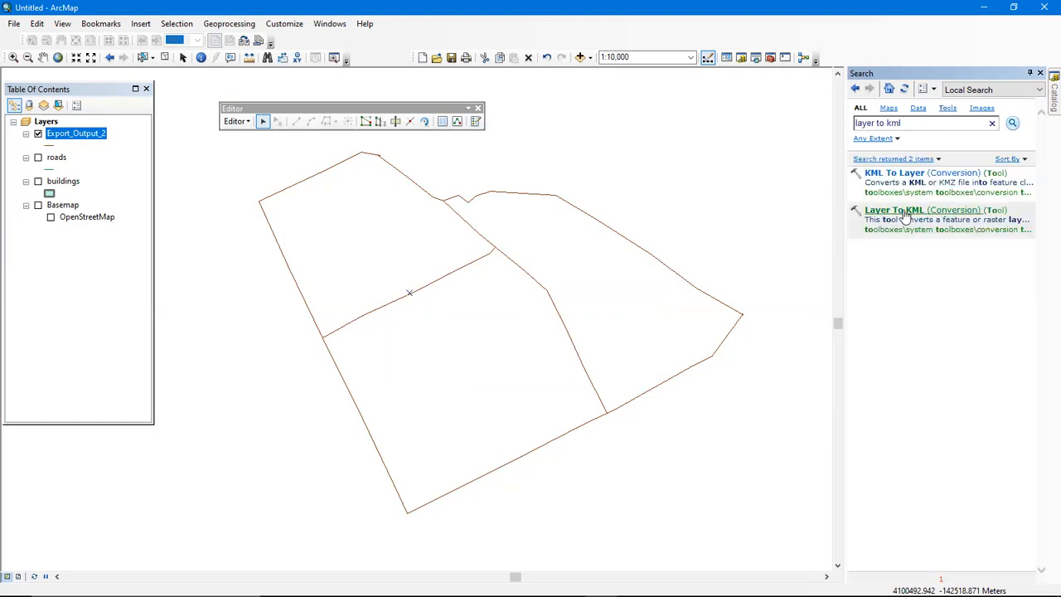
click(904, 212)
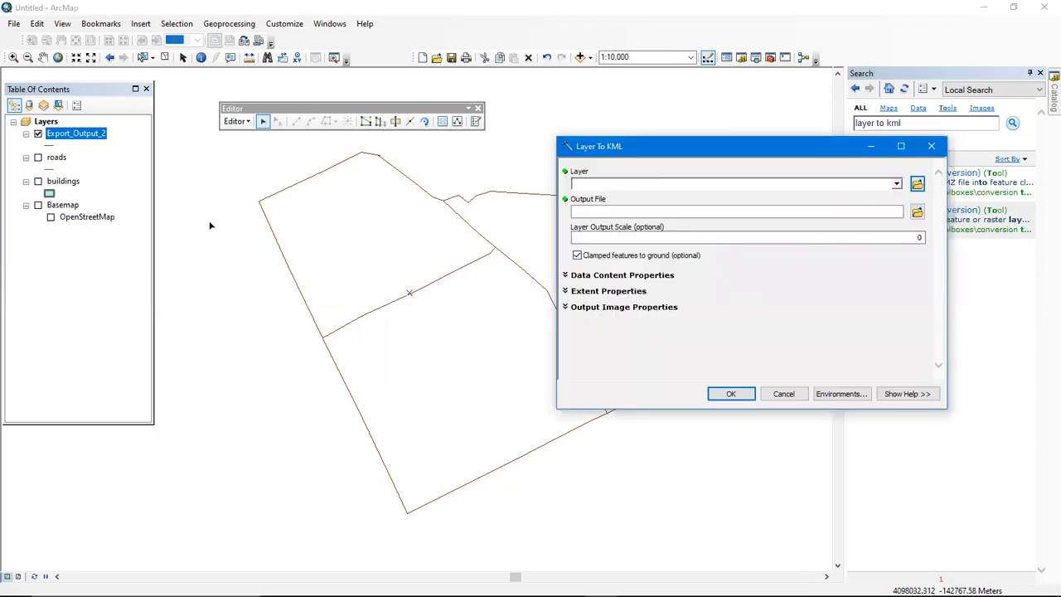
Convert the Export_Output_2 layer to a KMZ file named view_me on the Desktop and close the completion report
drag(54, 135, 619, 186)
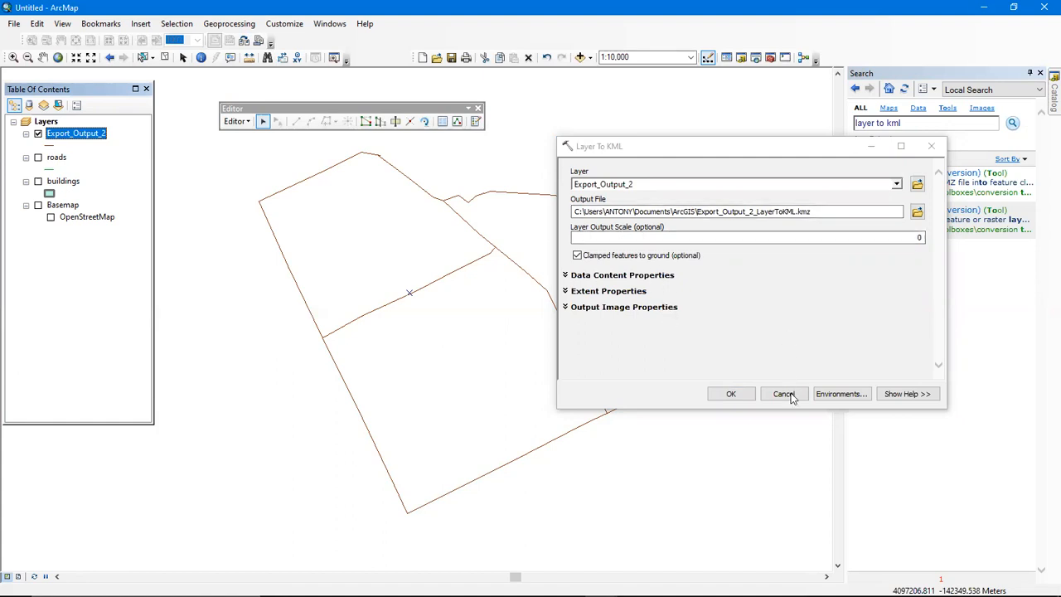
click(917, 213)
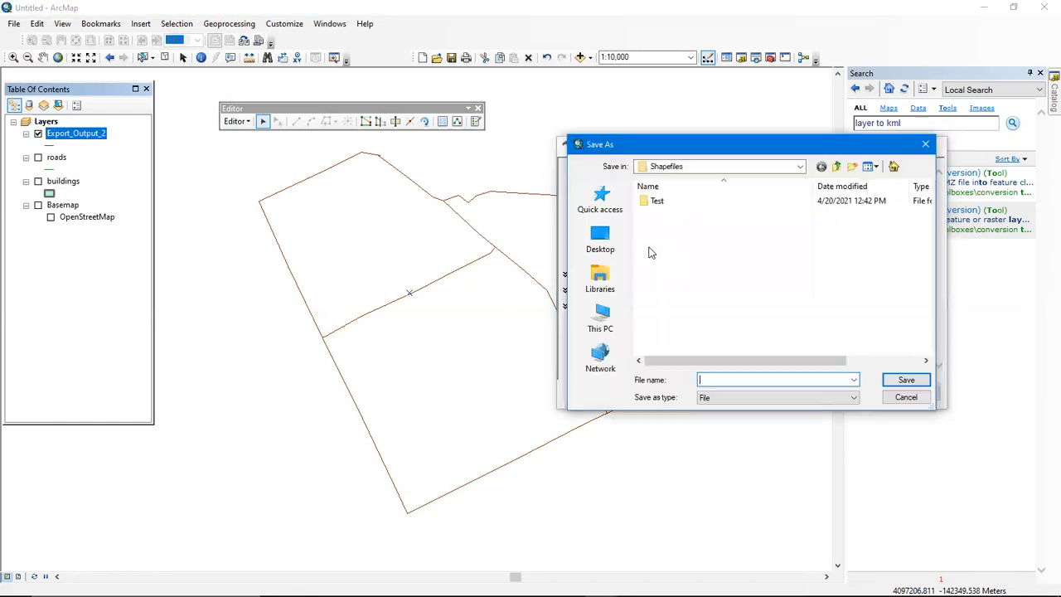
click(601, 244)
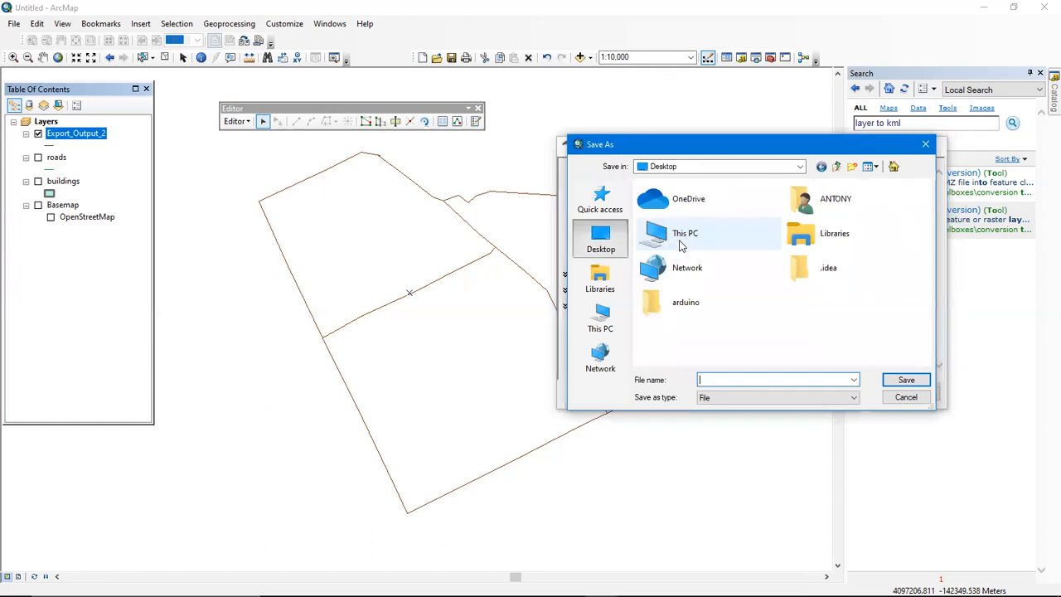
scroll(686, 303, down, 3)
scroll(687, 301, down, 3)
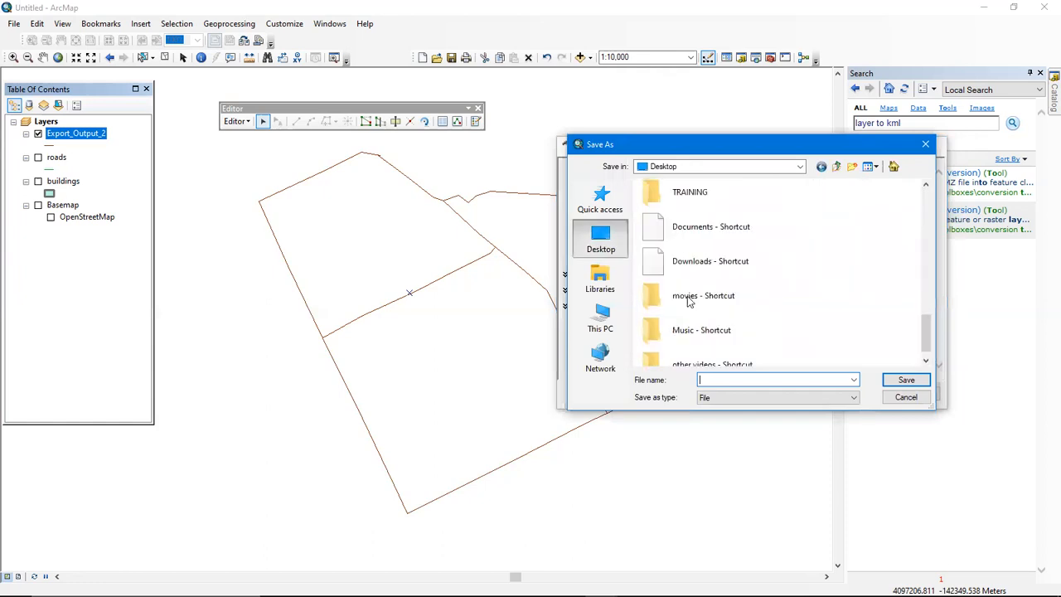
scroll(687, 300, down, 1)
scroll(687, 300, up, 3)
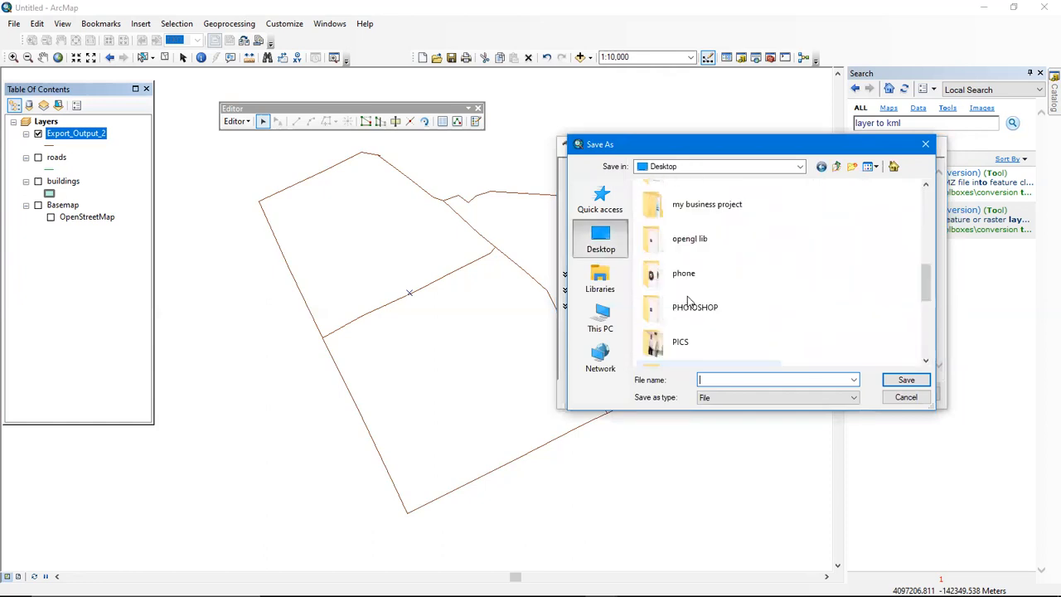
scroll(687, 301, up, 3)
scroll(650, 286, down, 3)
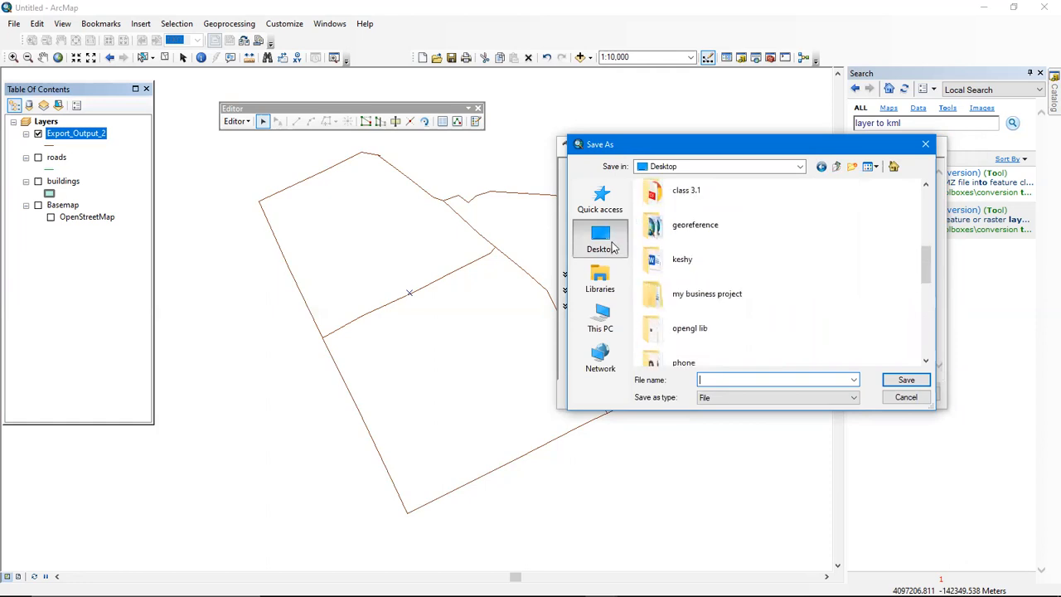
scroll(681, 259, down, 1)
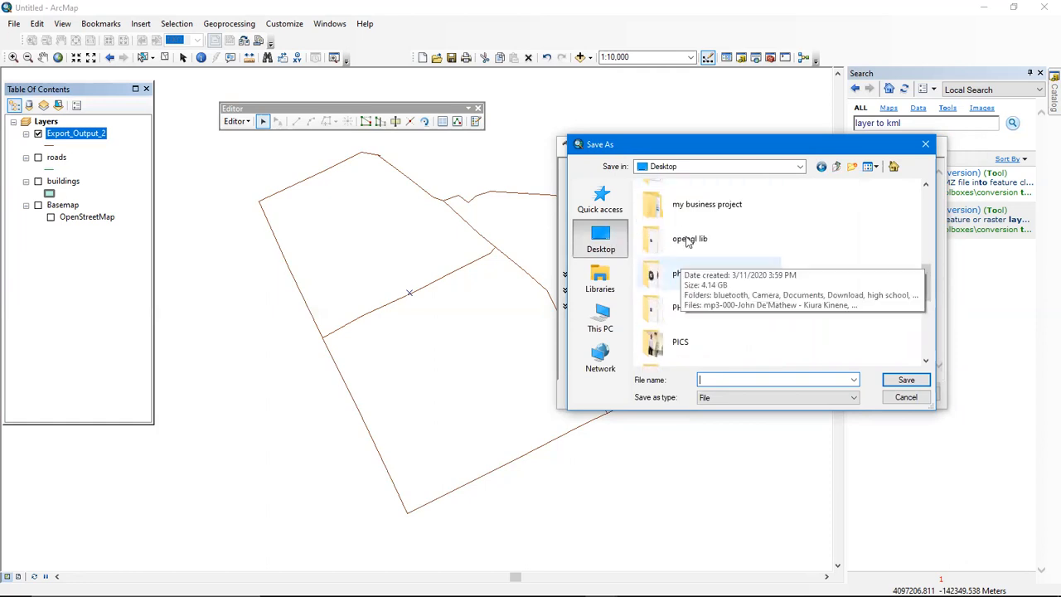
scroll(707, 323, down, 1)
scroll(698, 284, down, 1)
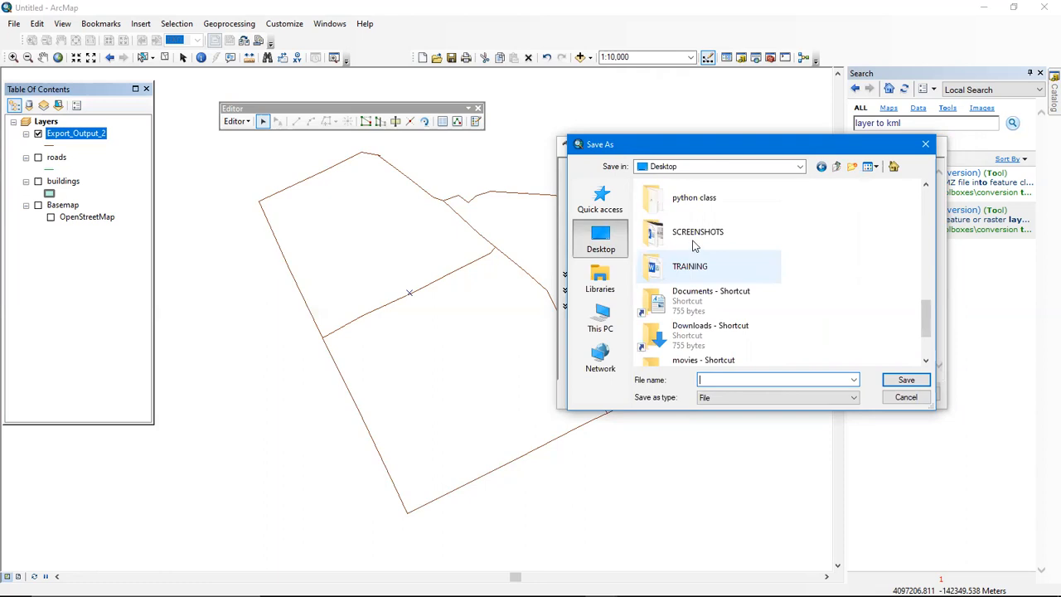
scroll(714, 274, down, 1)
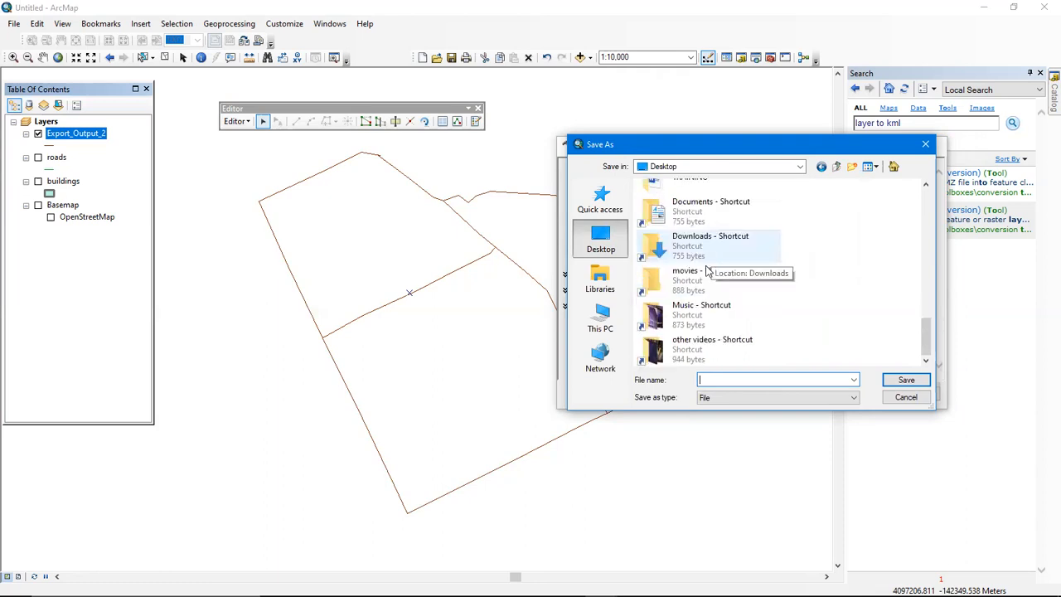
scroll(710, 274, up, 1)
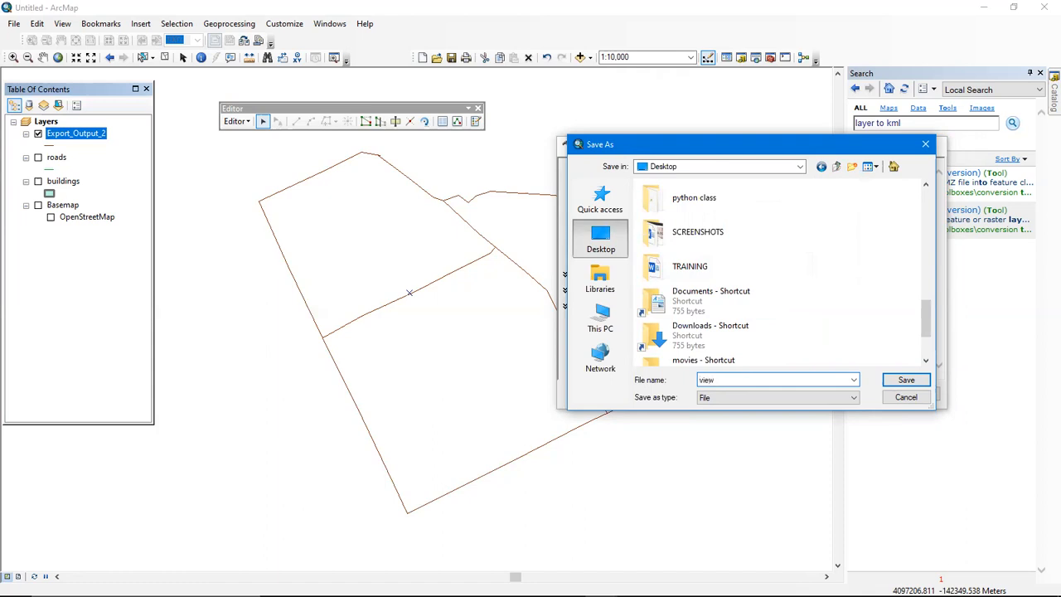
text(_me)
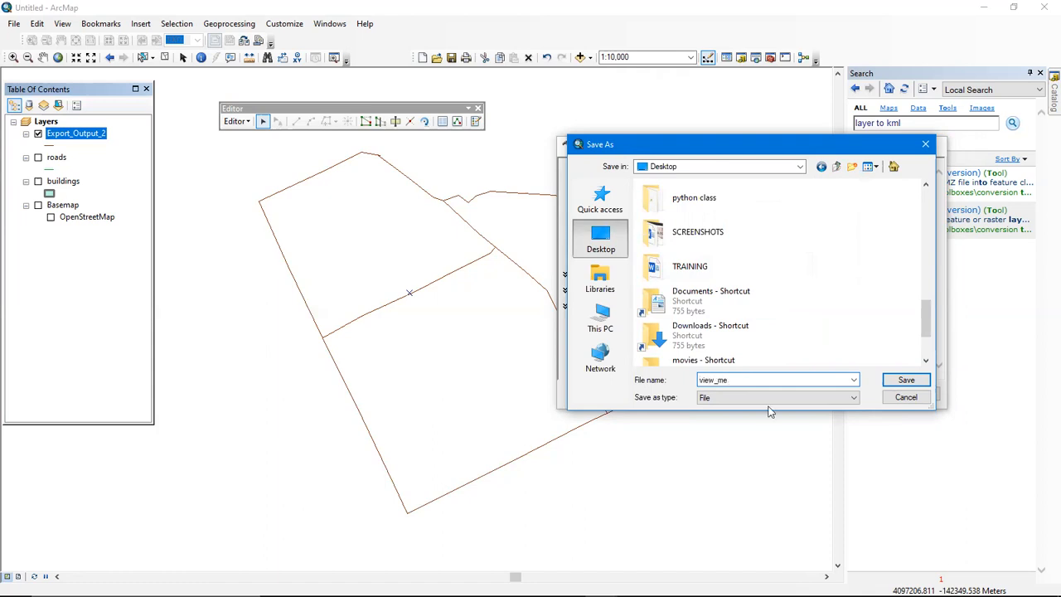
click(906, 381)
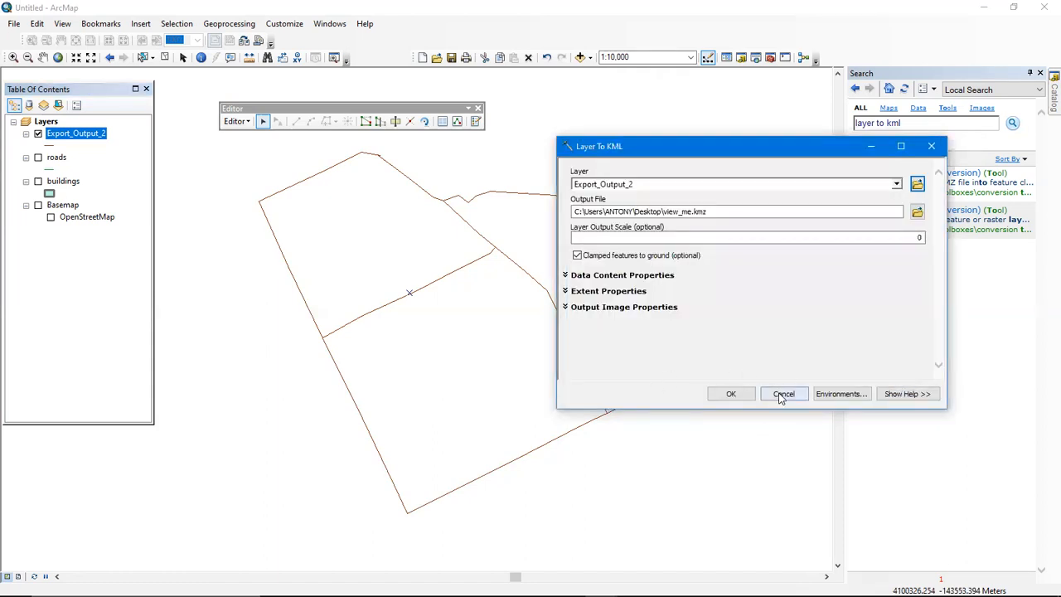
click(732, 394)
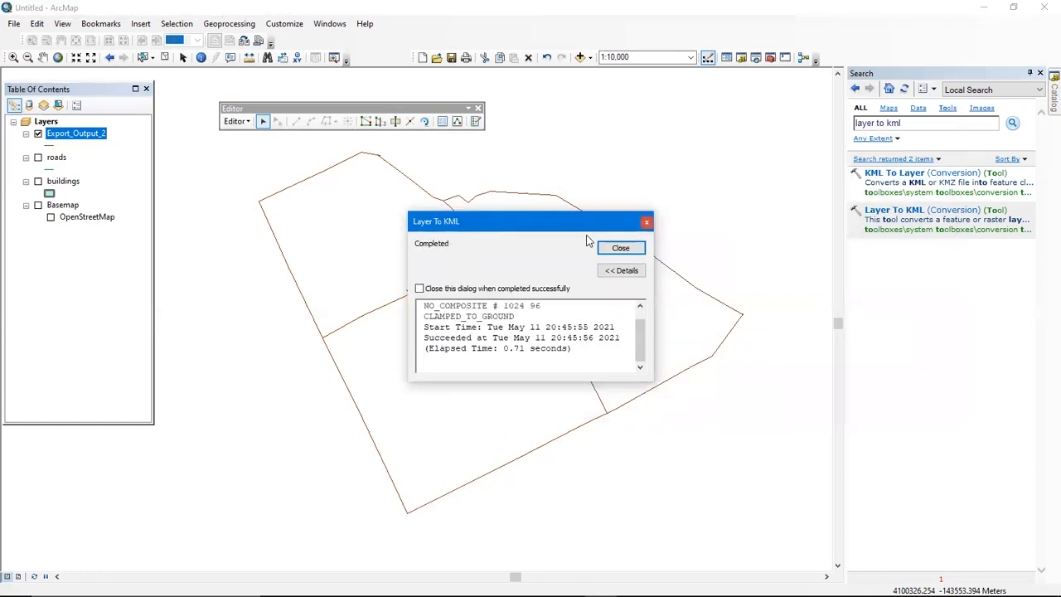
click(646, 222)
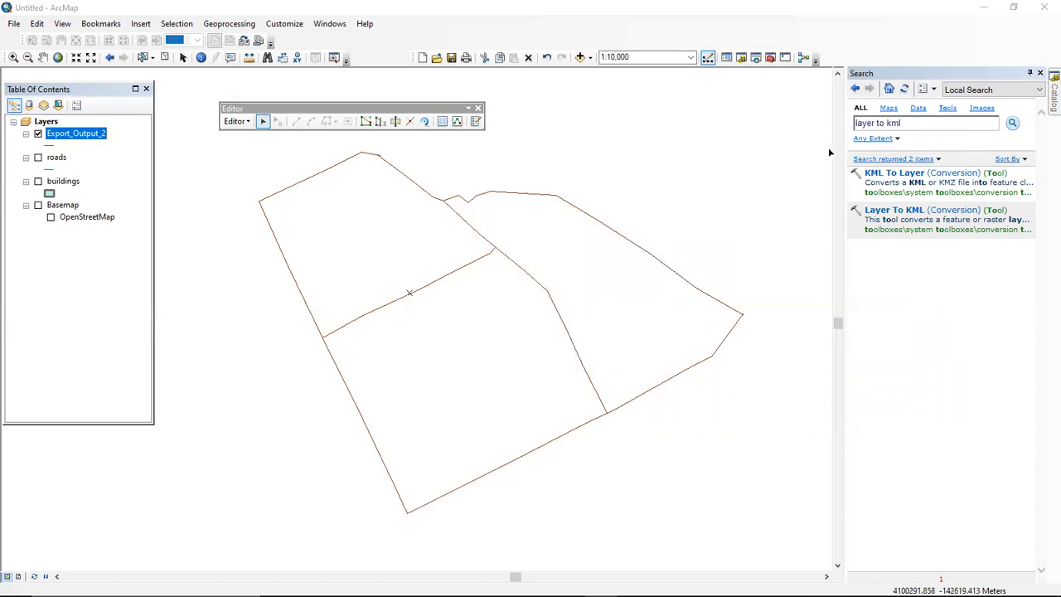
Minimize ArcMap, open the view_me file from the desktop in Google Earth Pro, and dismiss the start-up tips to inspect the roads
click(985, 7)
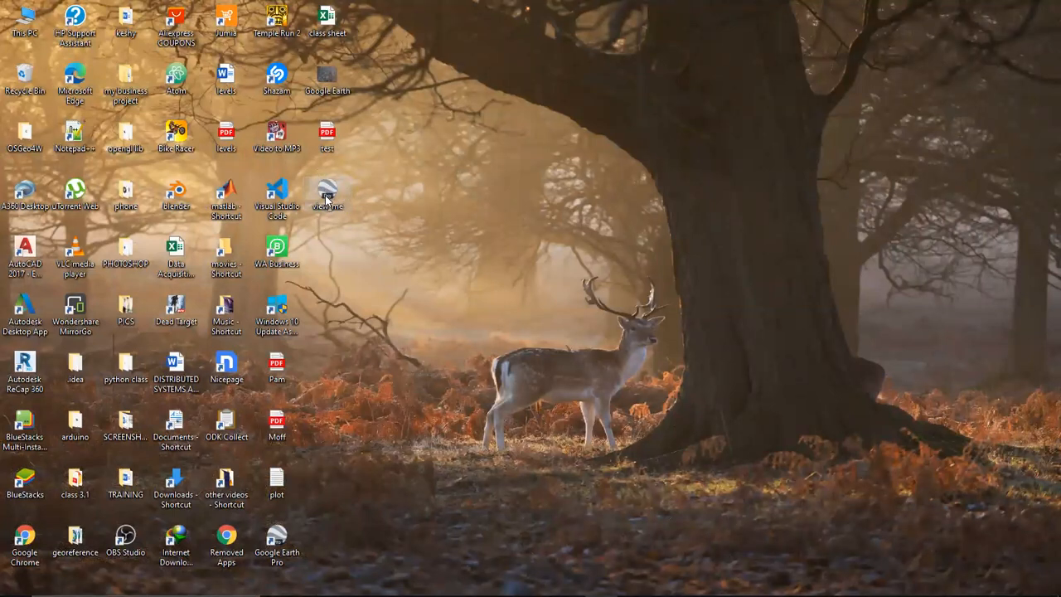
double_click(330, 197)
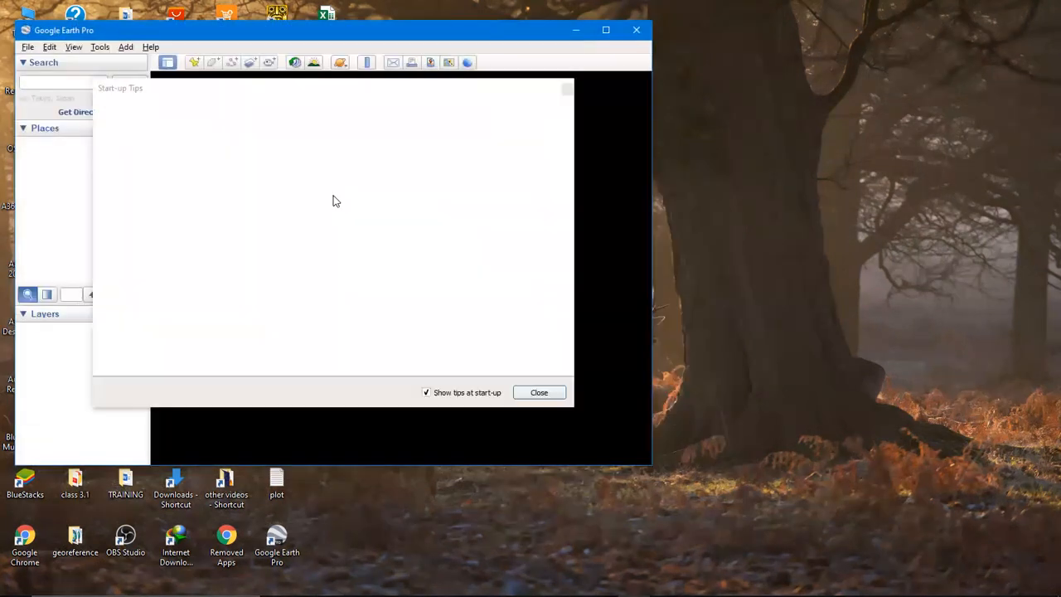
click(552, 395)
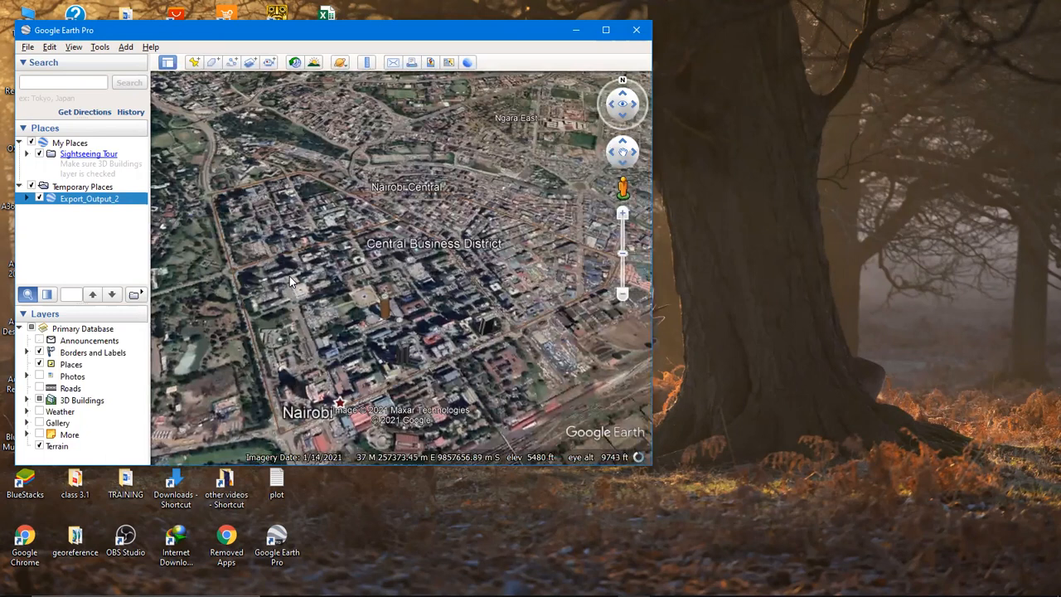
scroll(346, 285, up, 1)
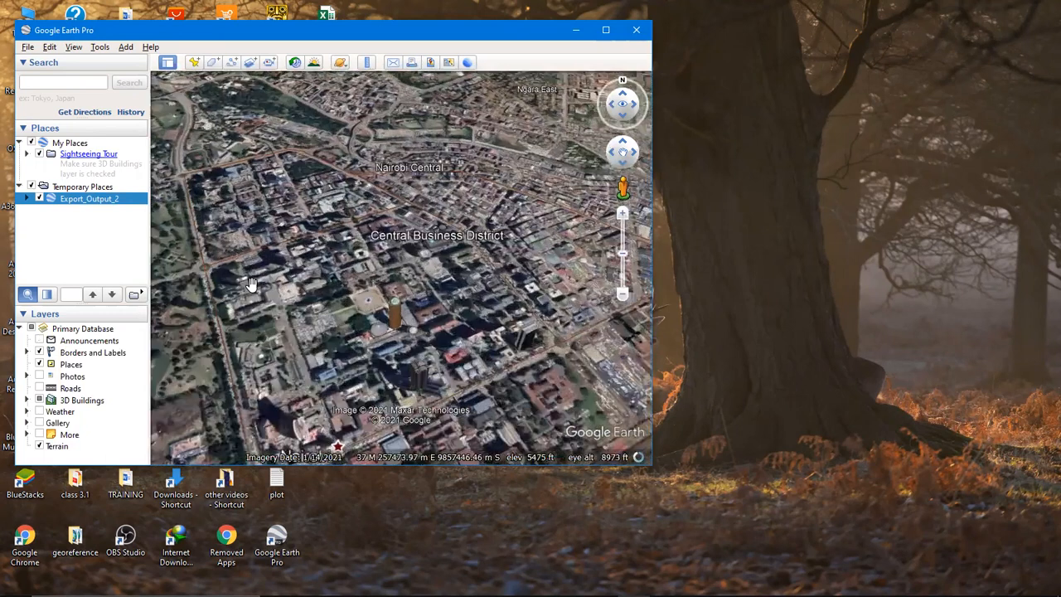